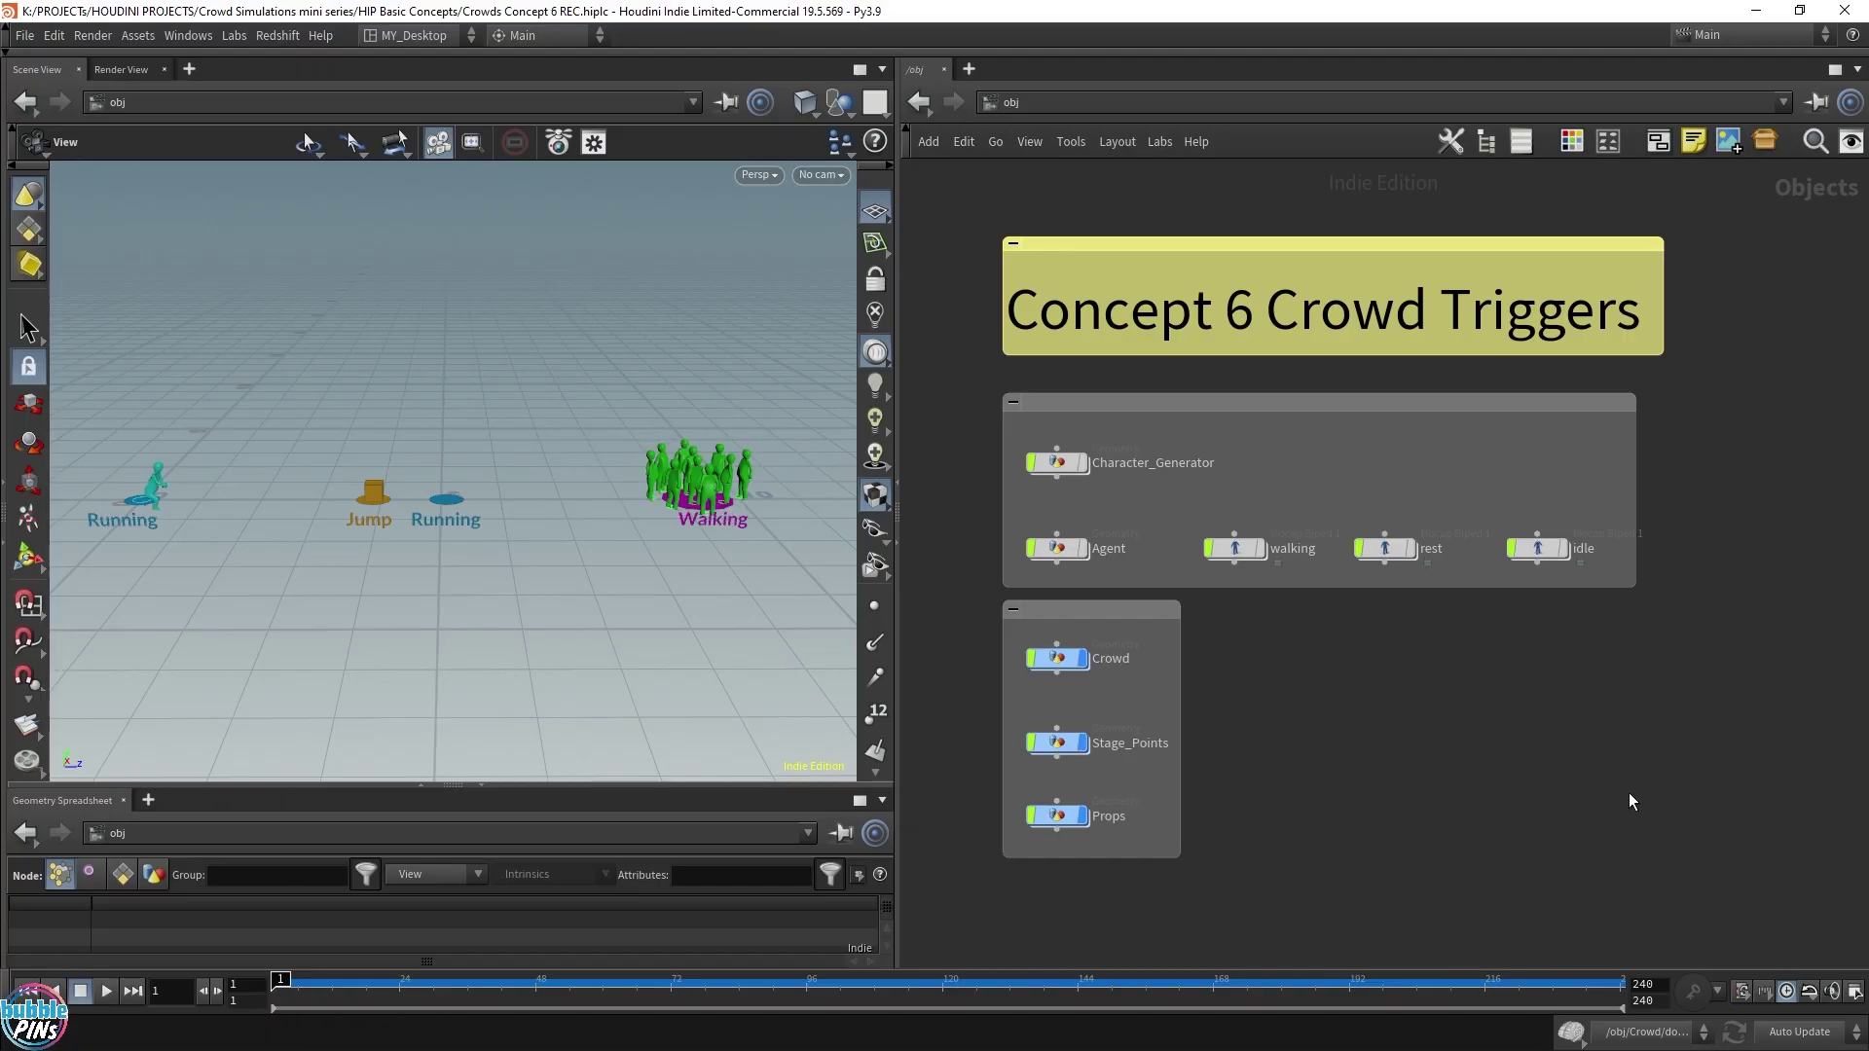
Step: Play the crowd simulation while inspecting the runner, the jump and the walking crowd up close, and return to the first frame
scroll(234, 409, "up", 5)
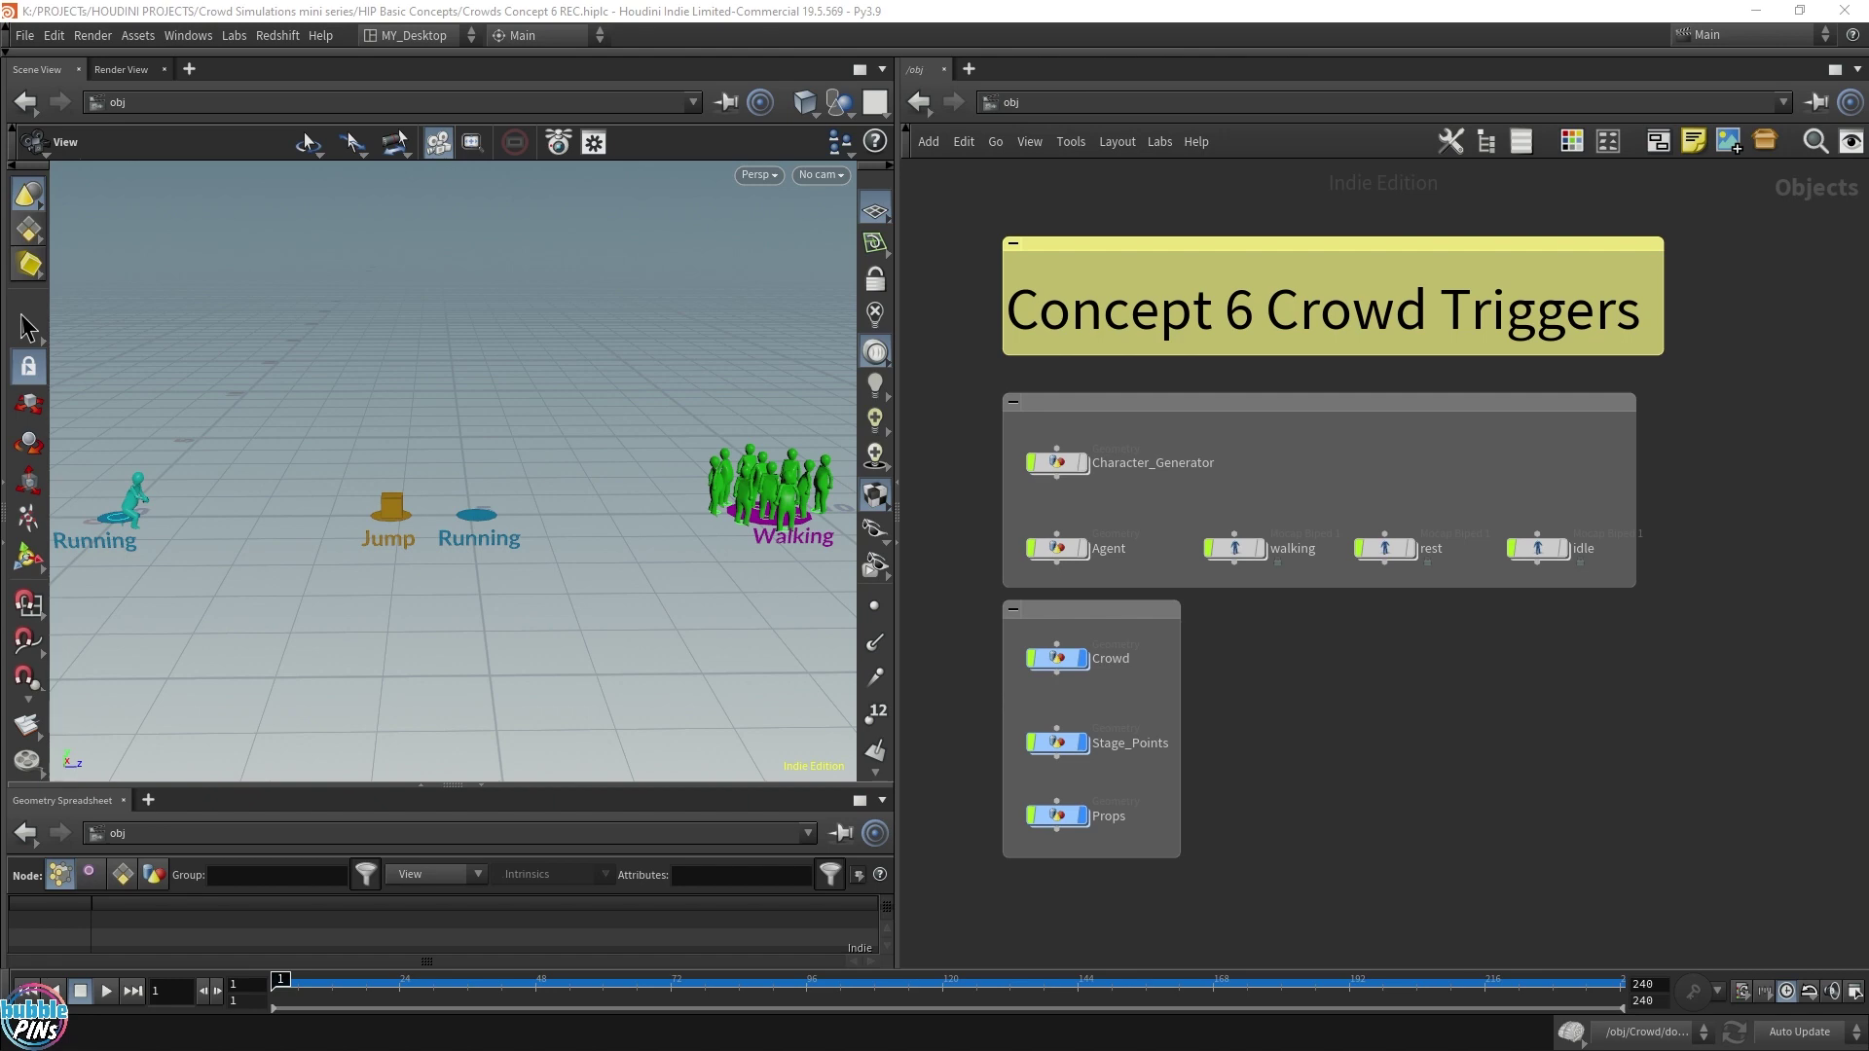
key("Up")
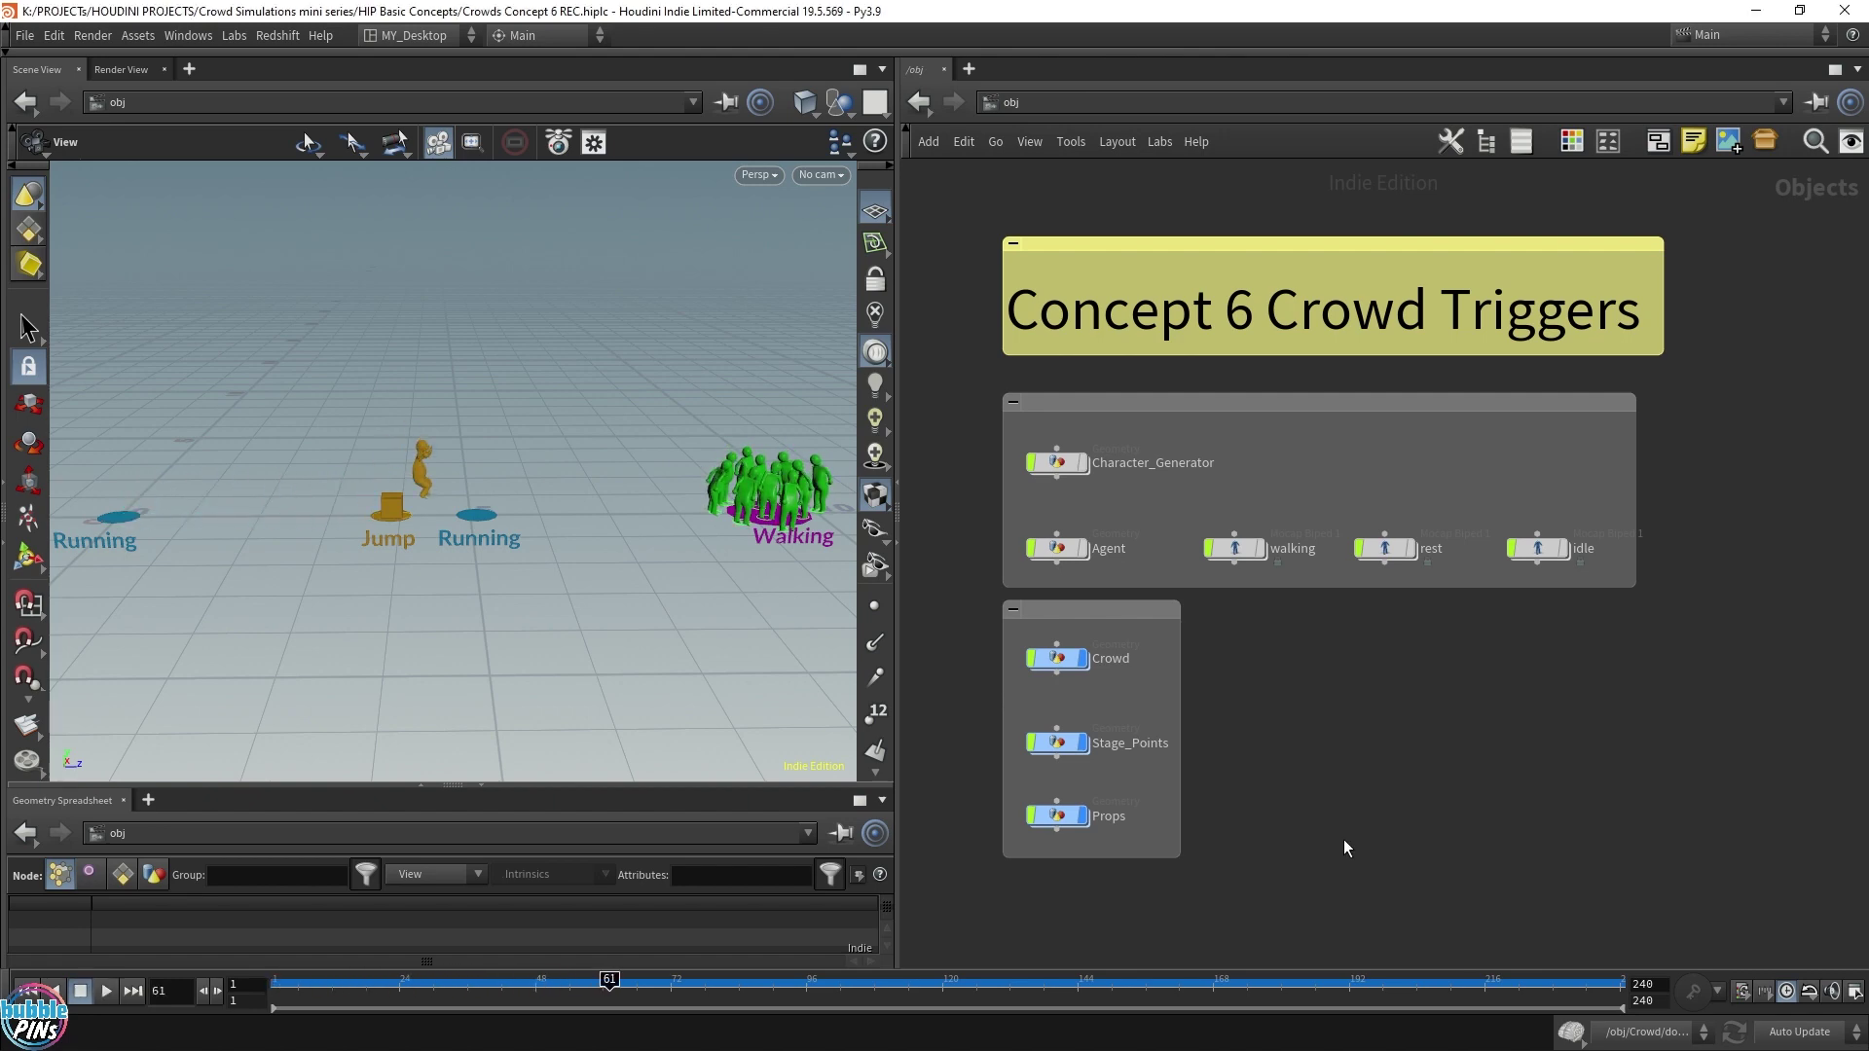
key("Up")
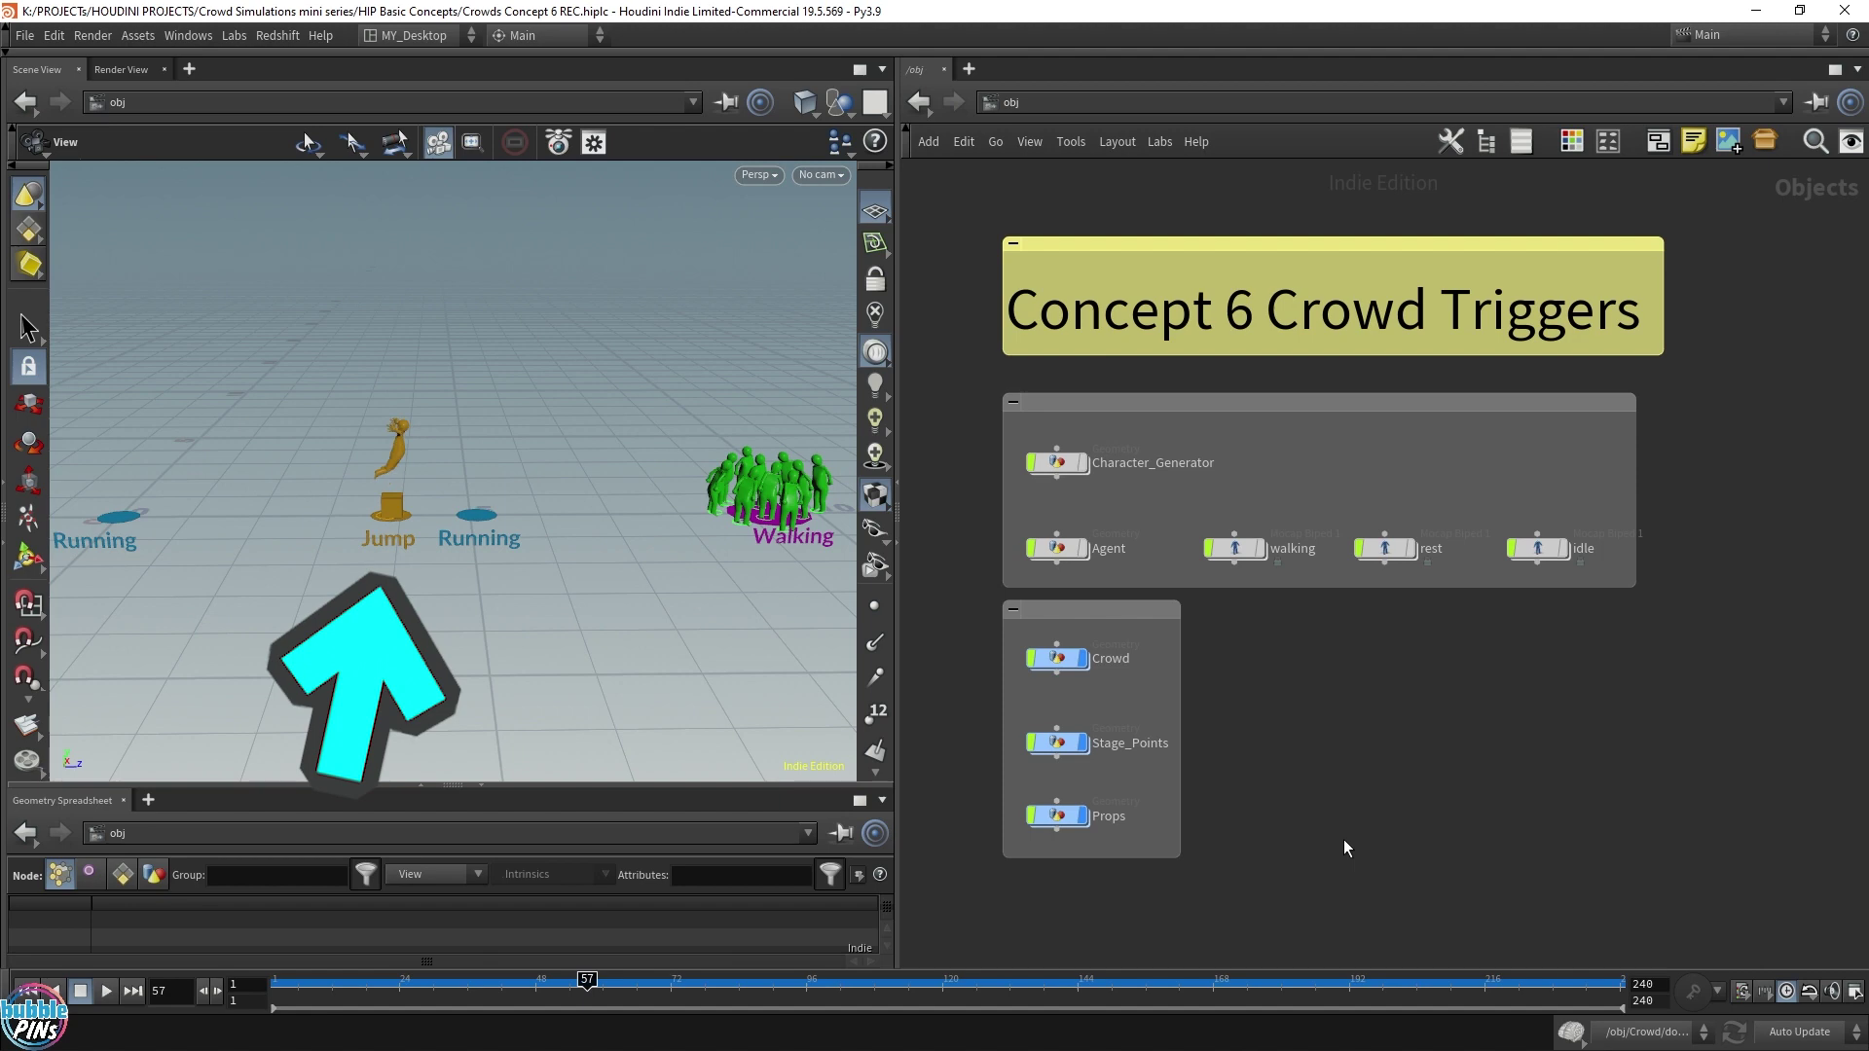
key("Up")
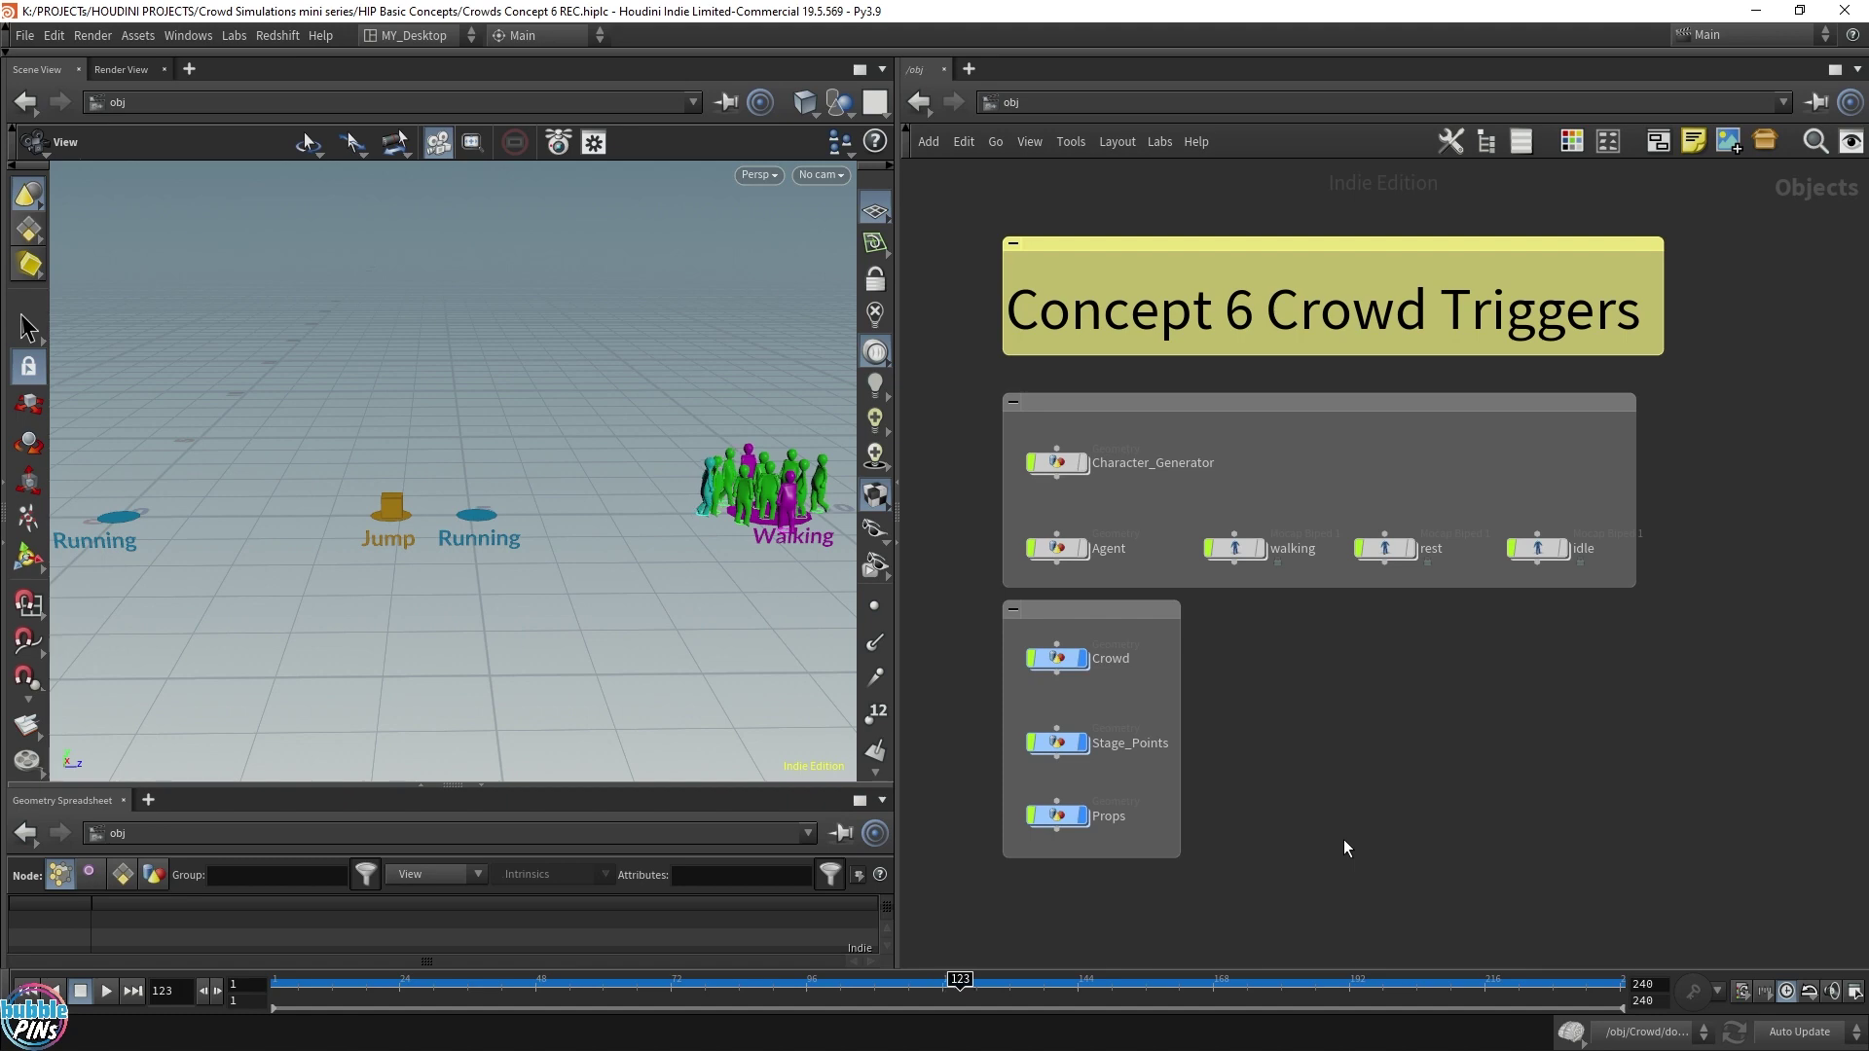
scroll(476, 484, "up", 10)
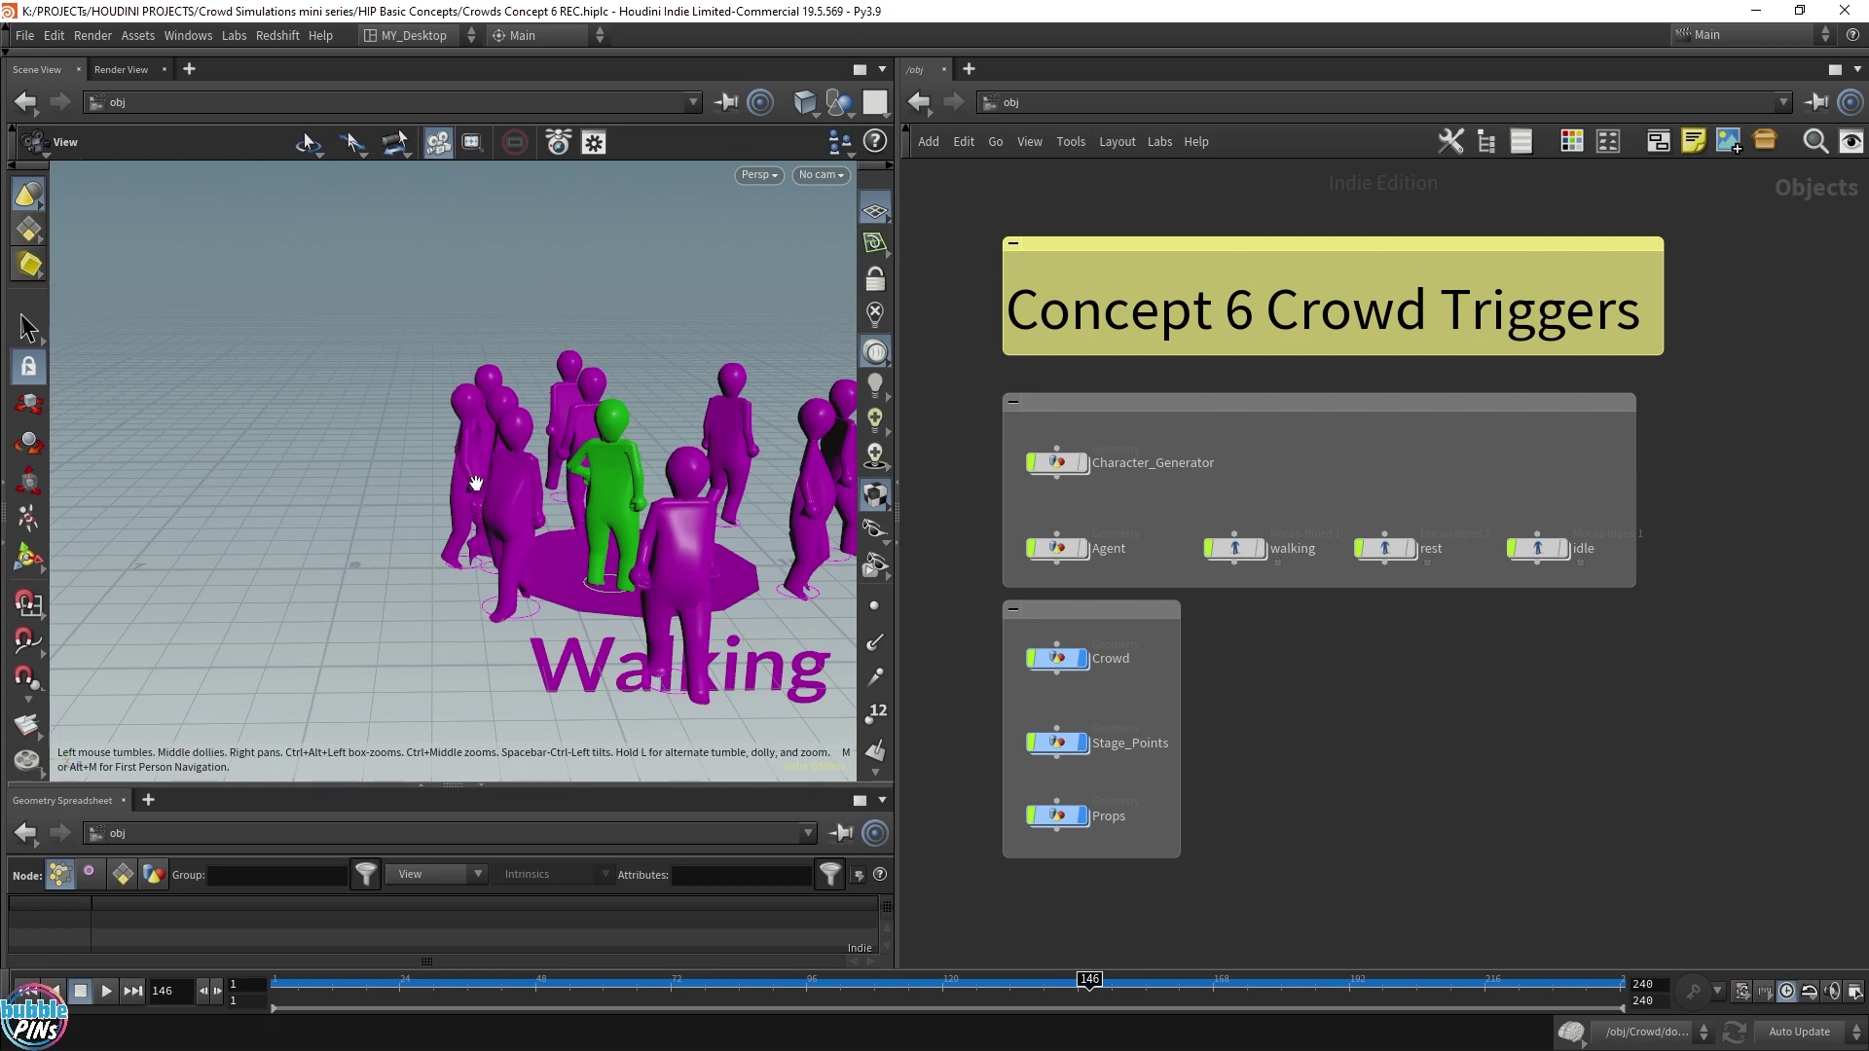
scroll(475, 483, "down", 5)
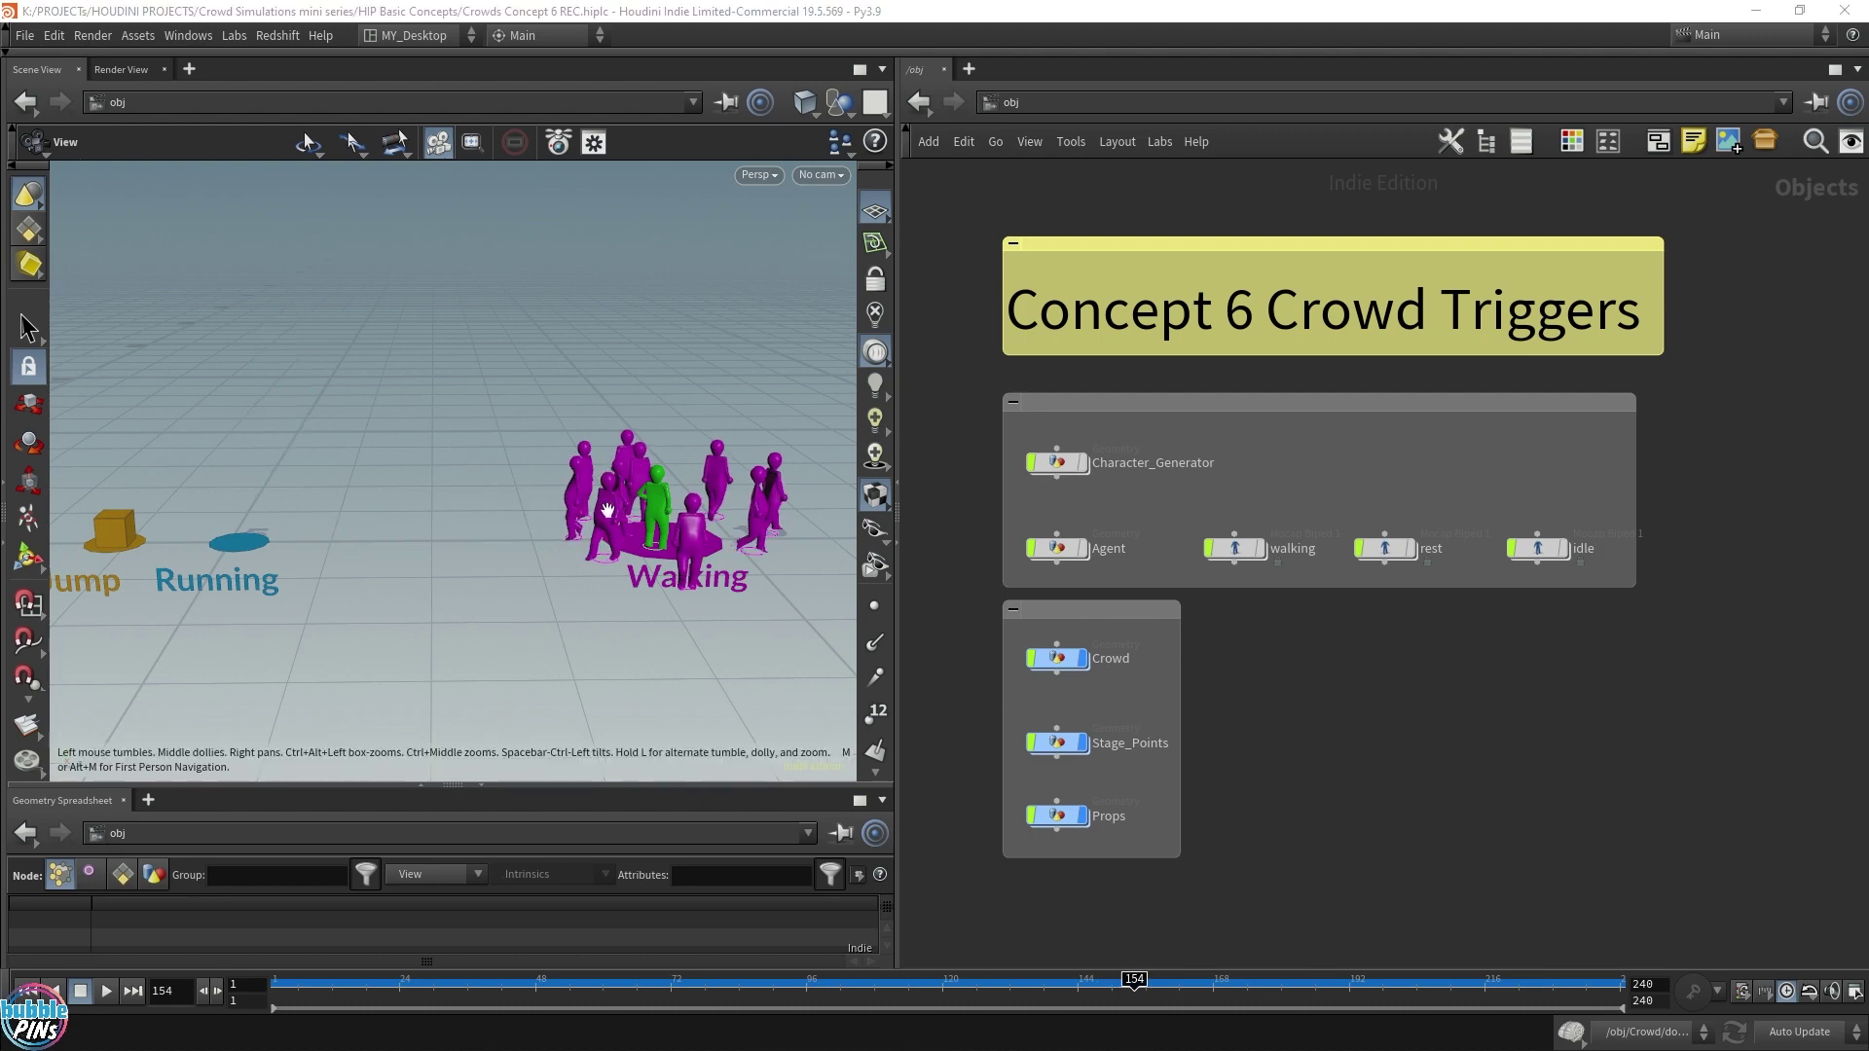
scroll(446, 464, "down", 3)
right_click_drag(446, 464, 583, 486)
scroll(583, 485, "down", 1)
key("ctrl+Up")
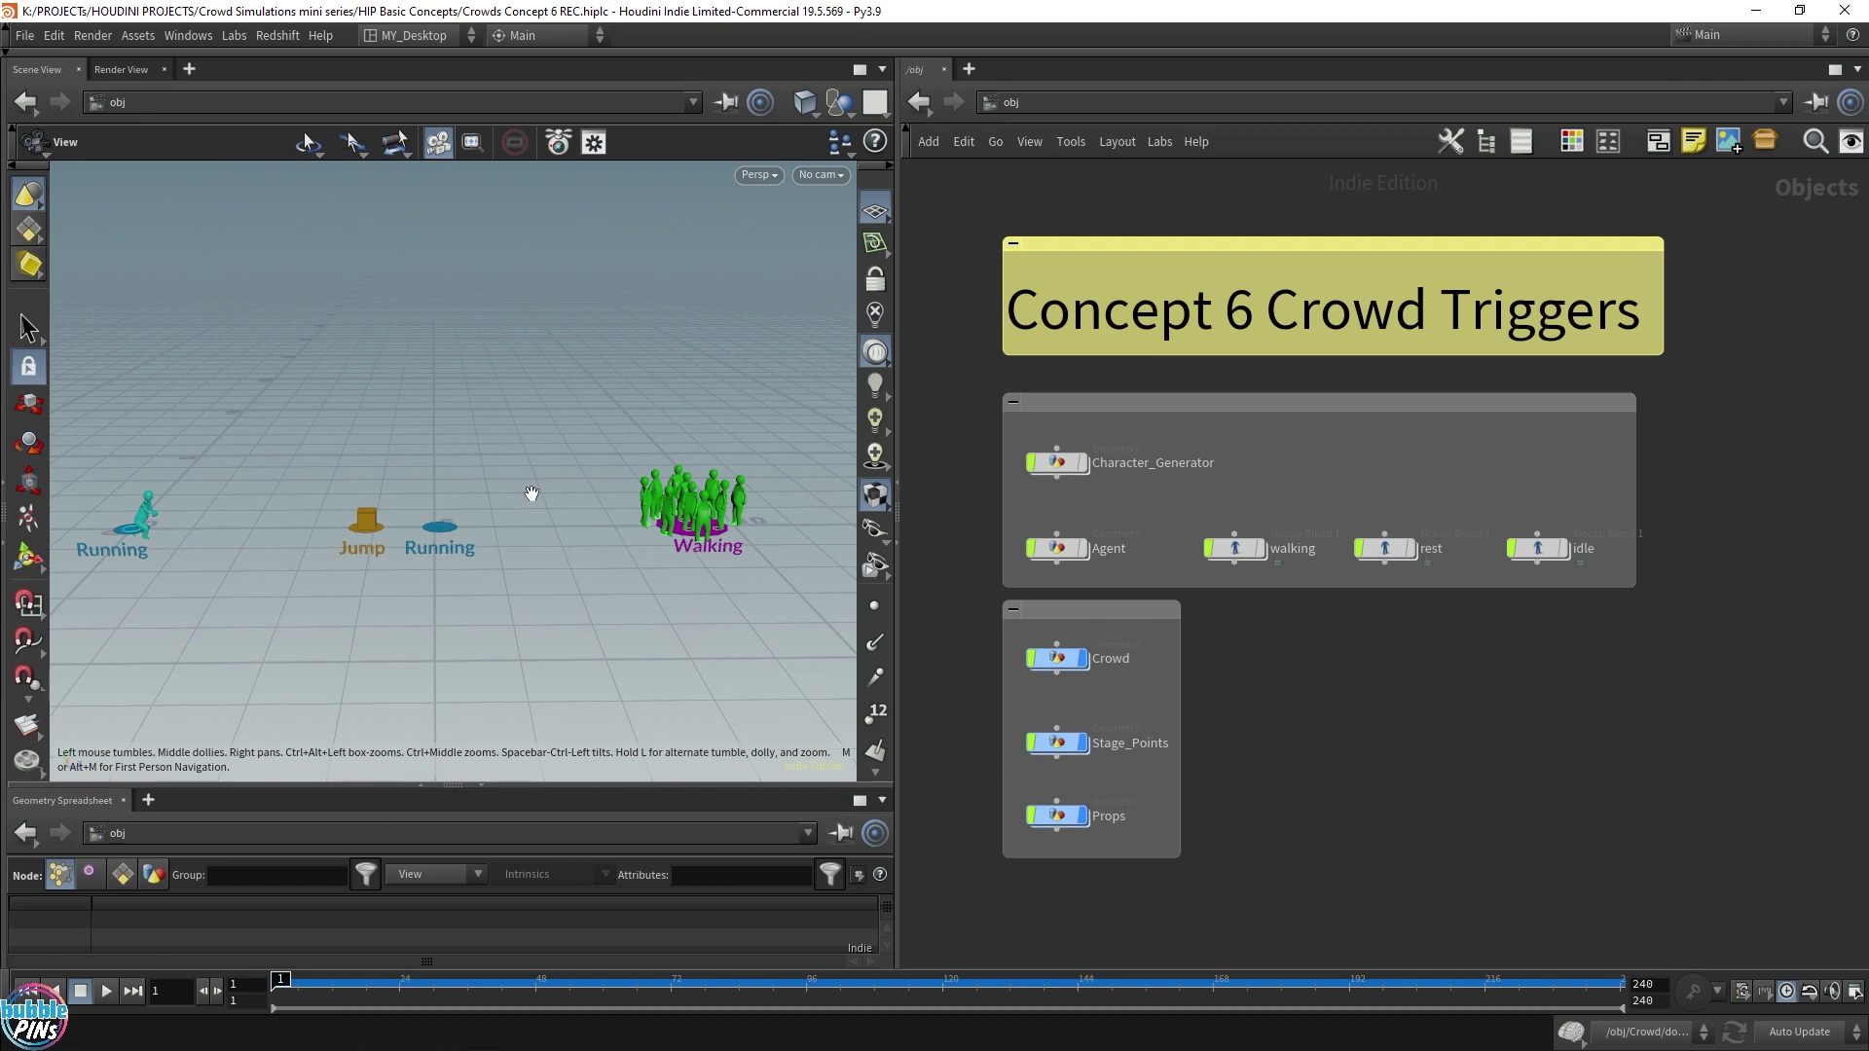
Step: Replay the simulation, pausing at each crowd trigger from the running start to the crowd walking away, and rewind to the first frame
key("Up")
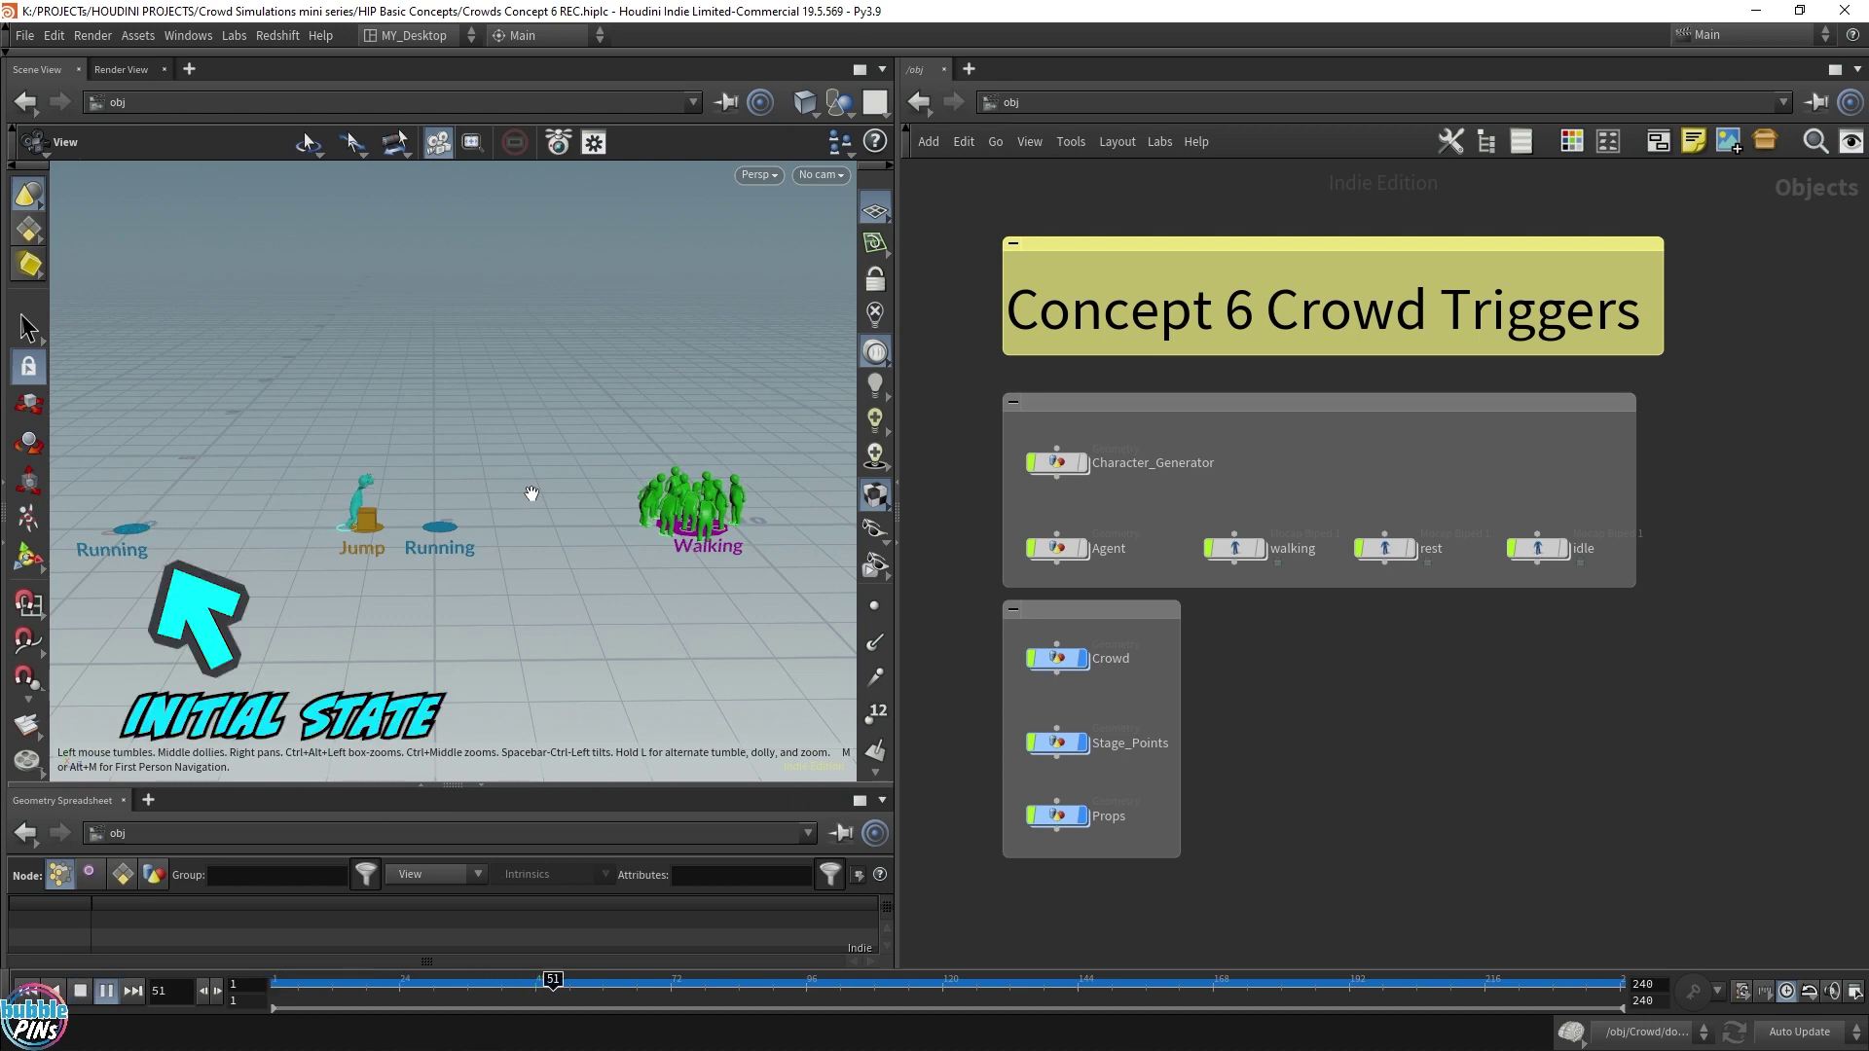
key("Up")
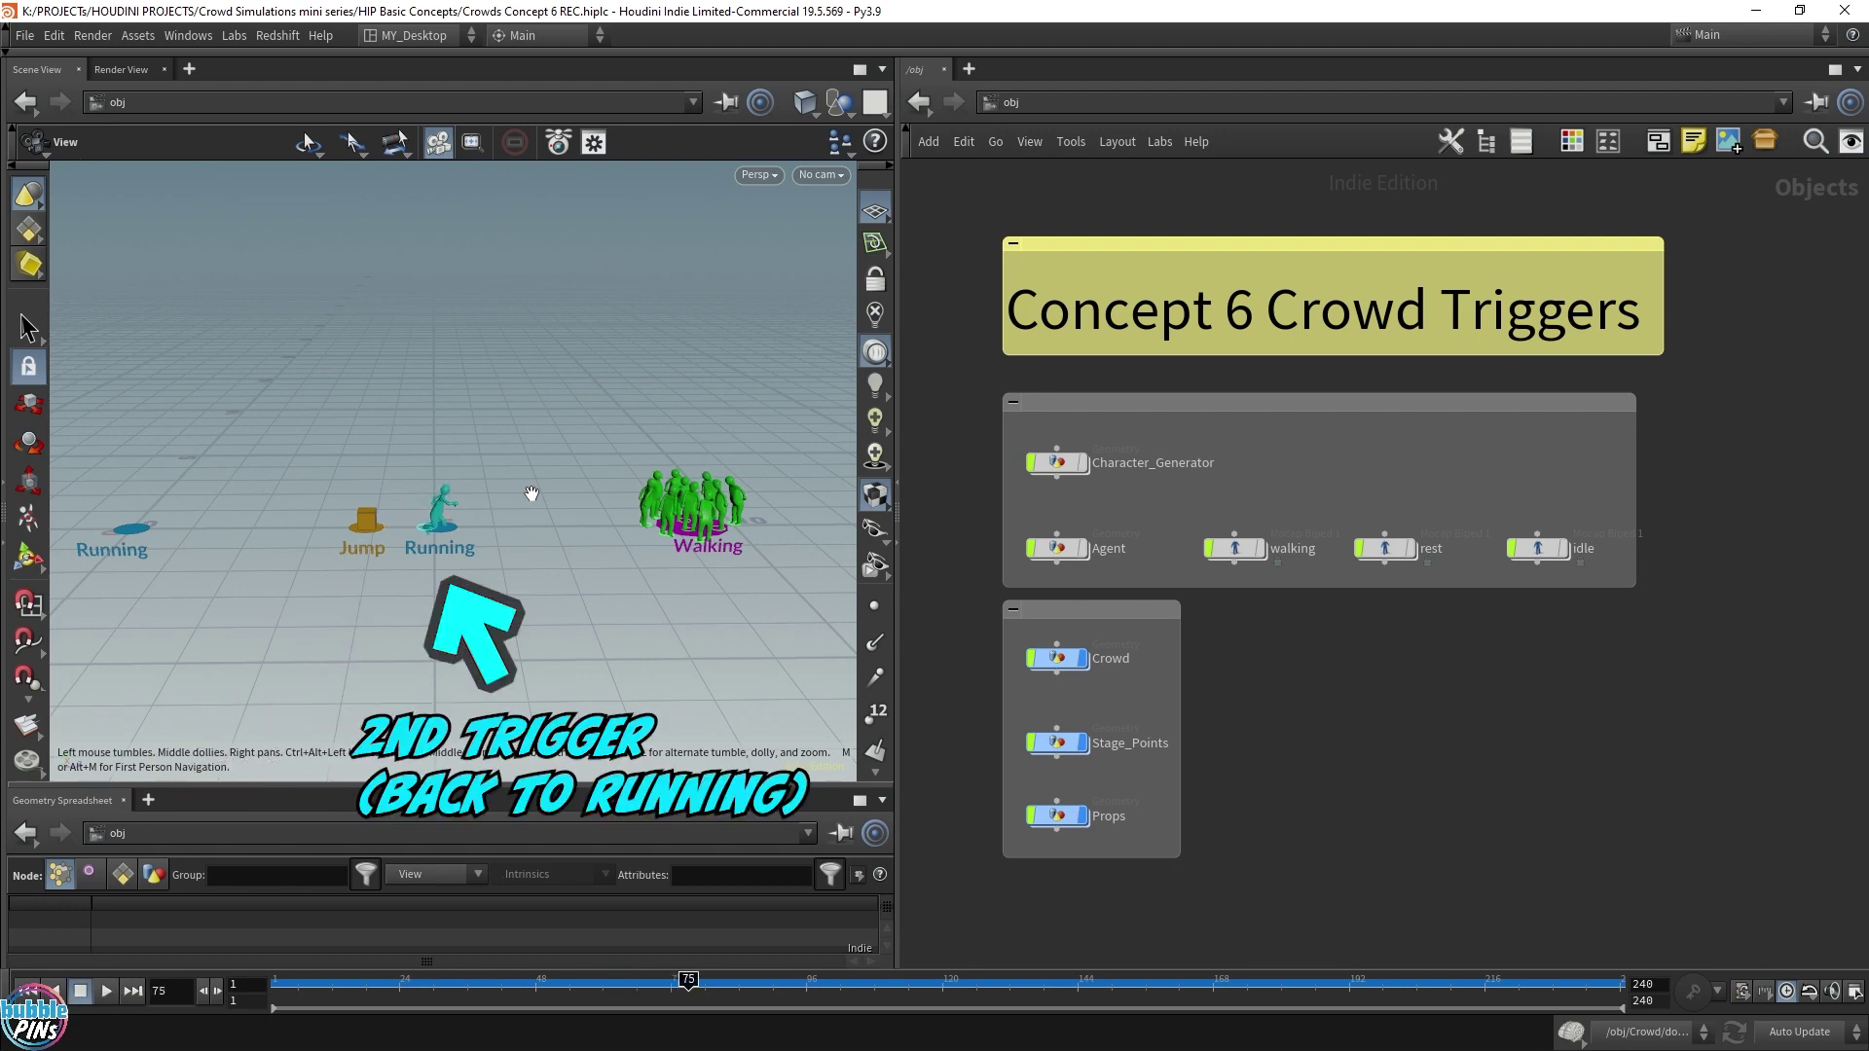
key("Up")
key("Up")
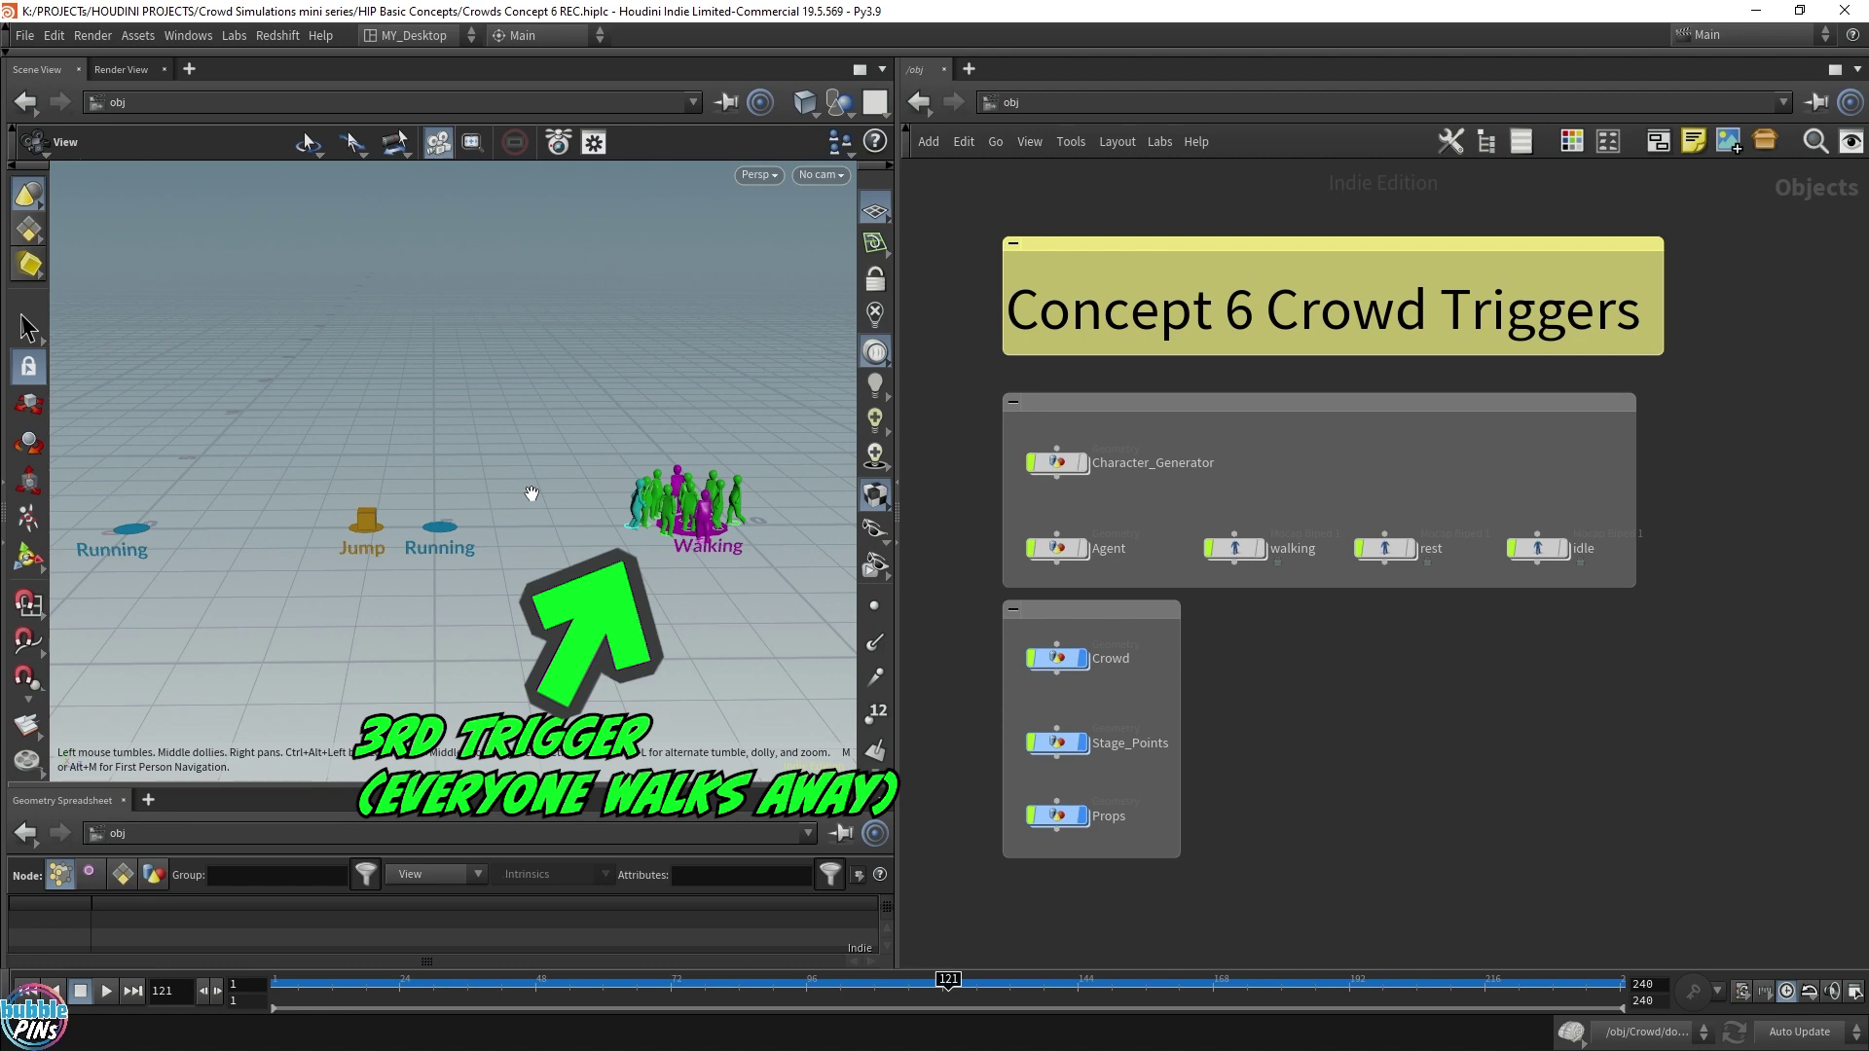
key("Up")
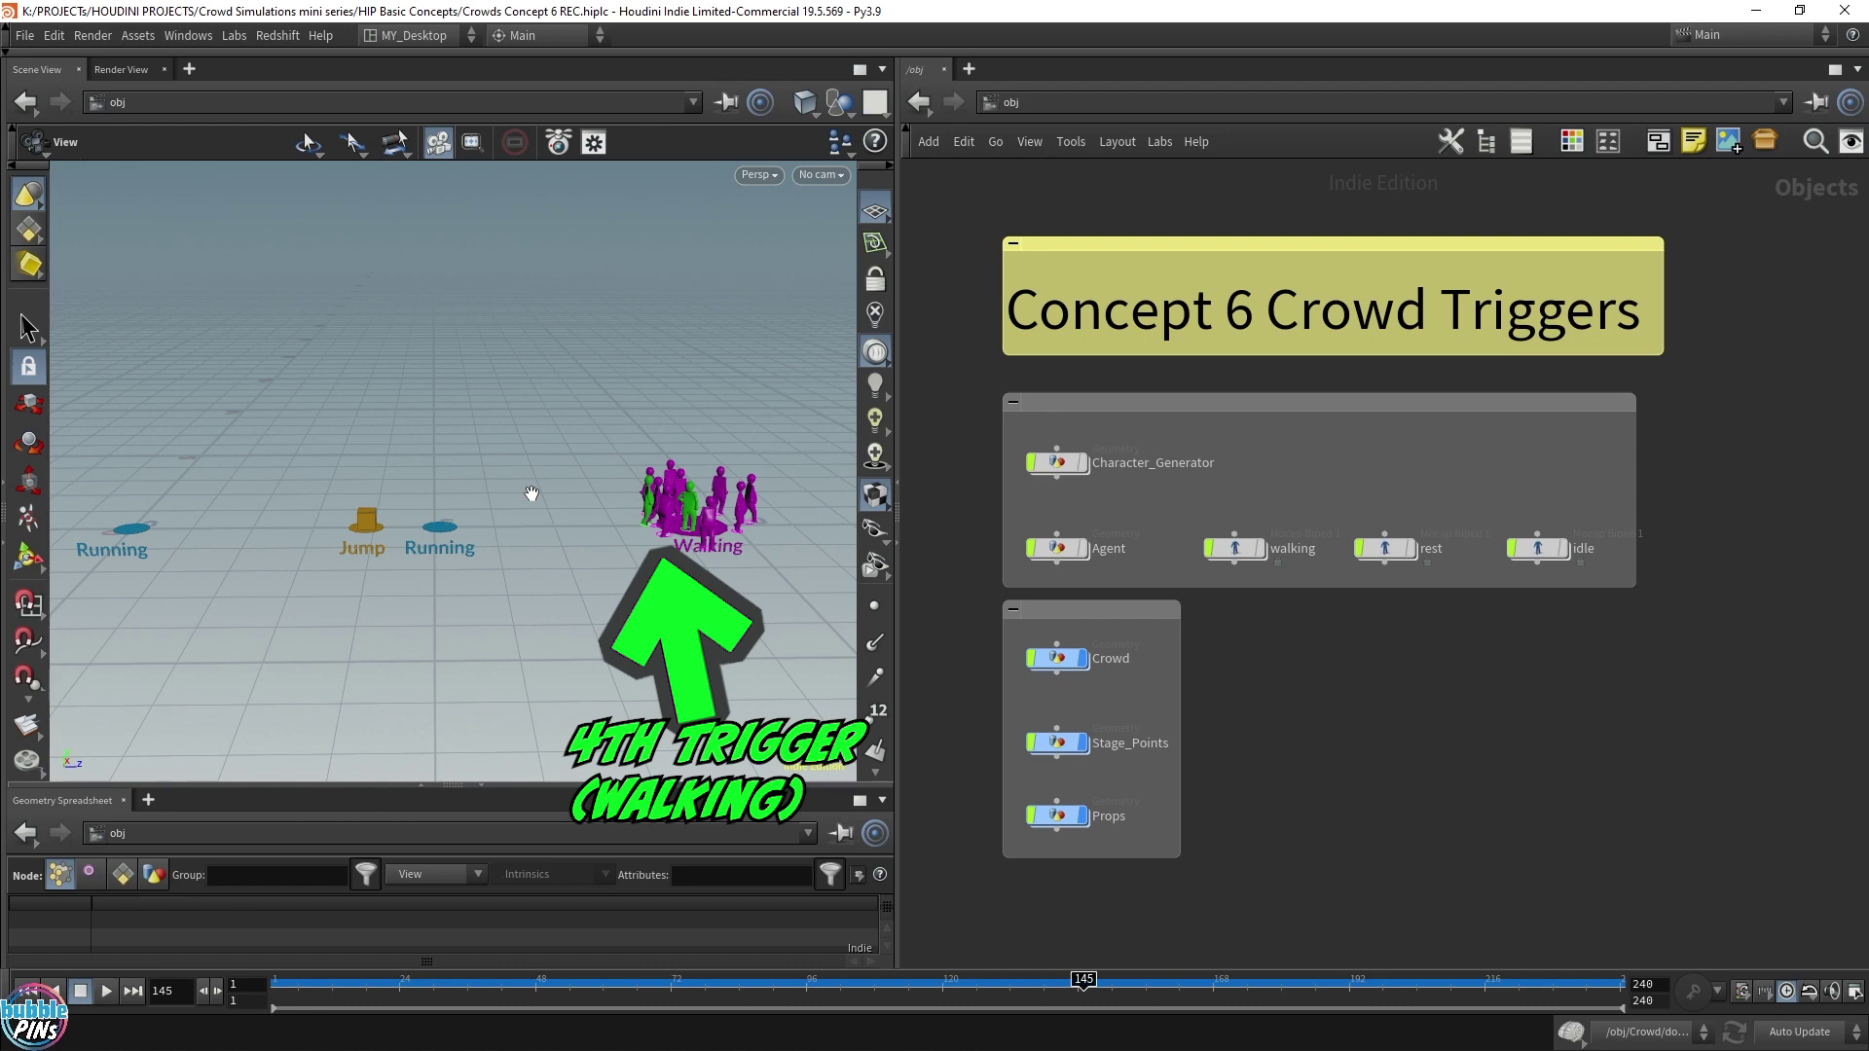
key("Up")
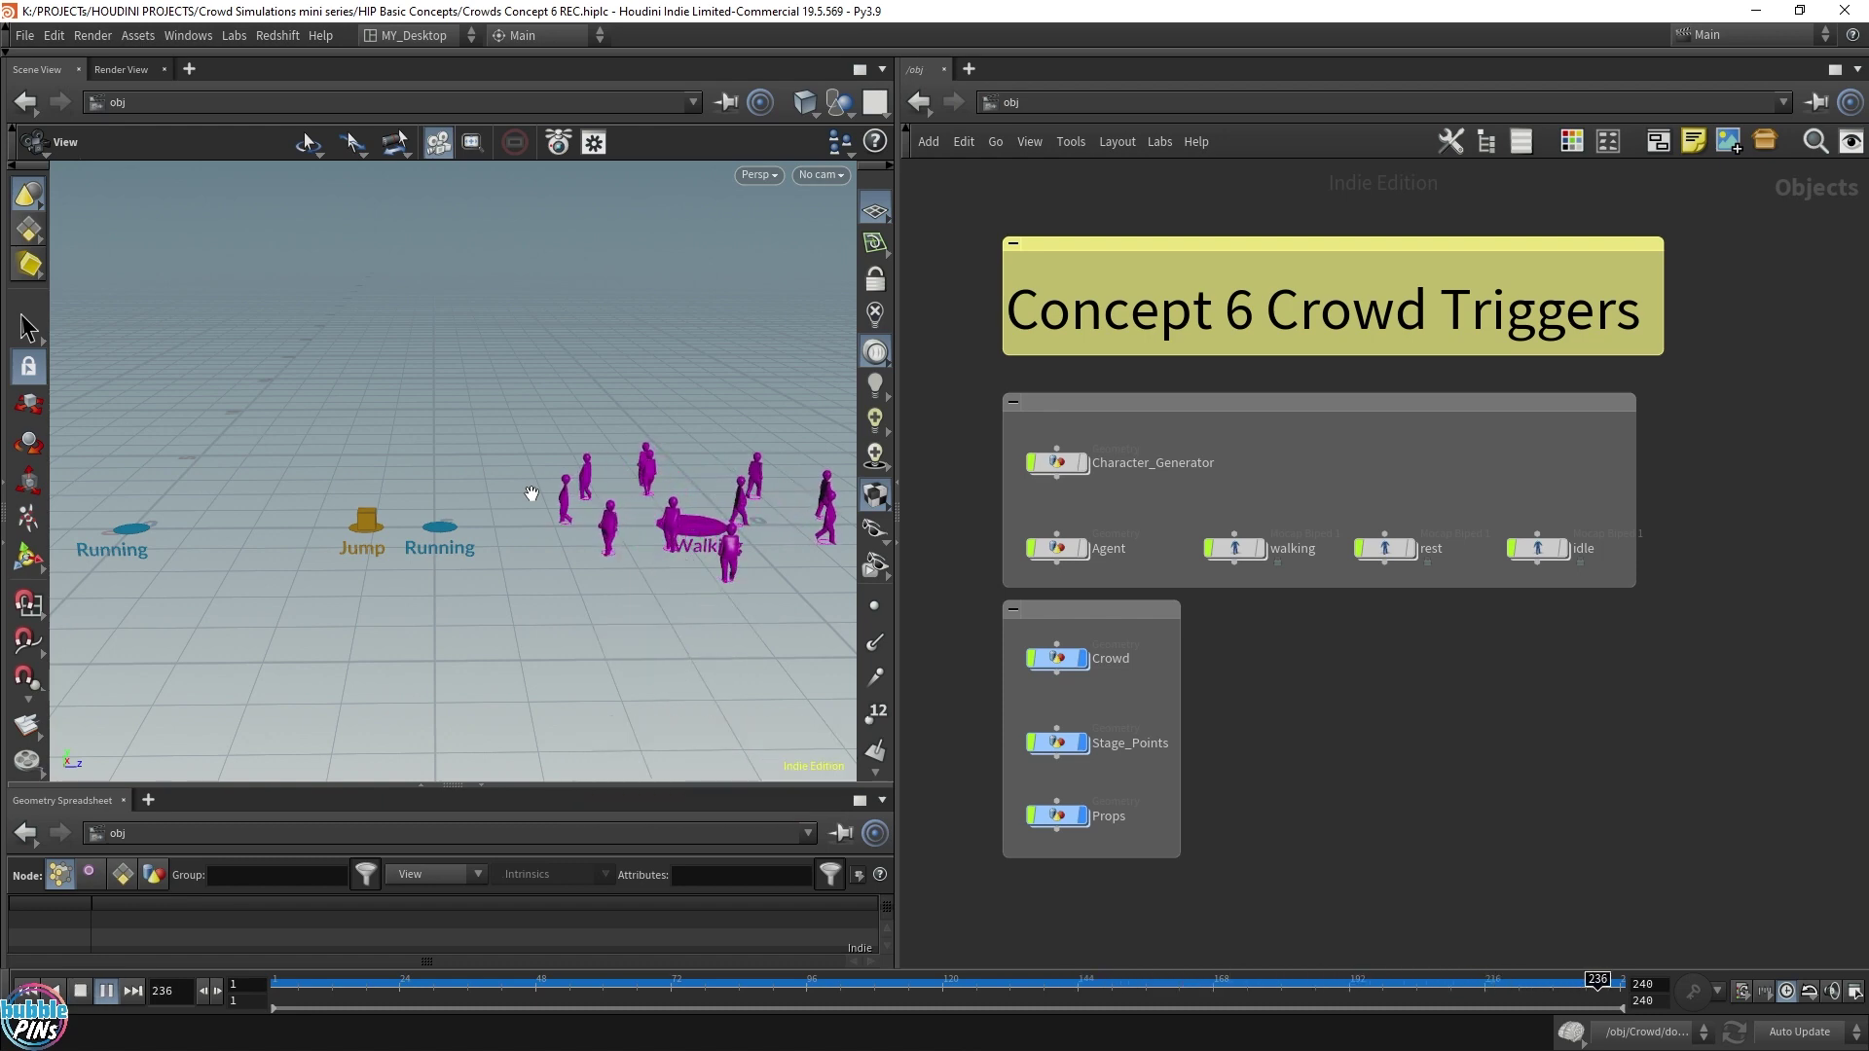
key("ctrl+Up")
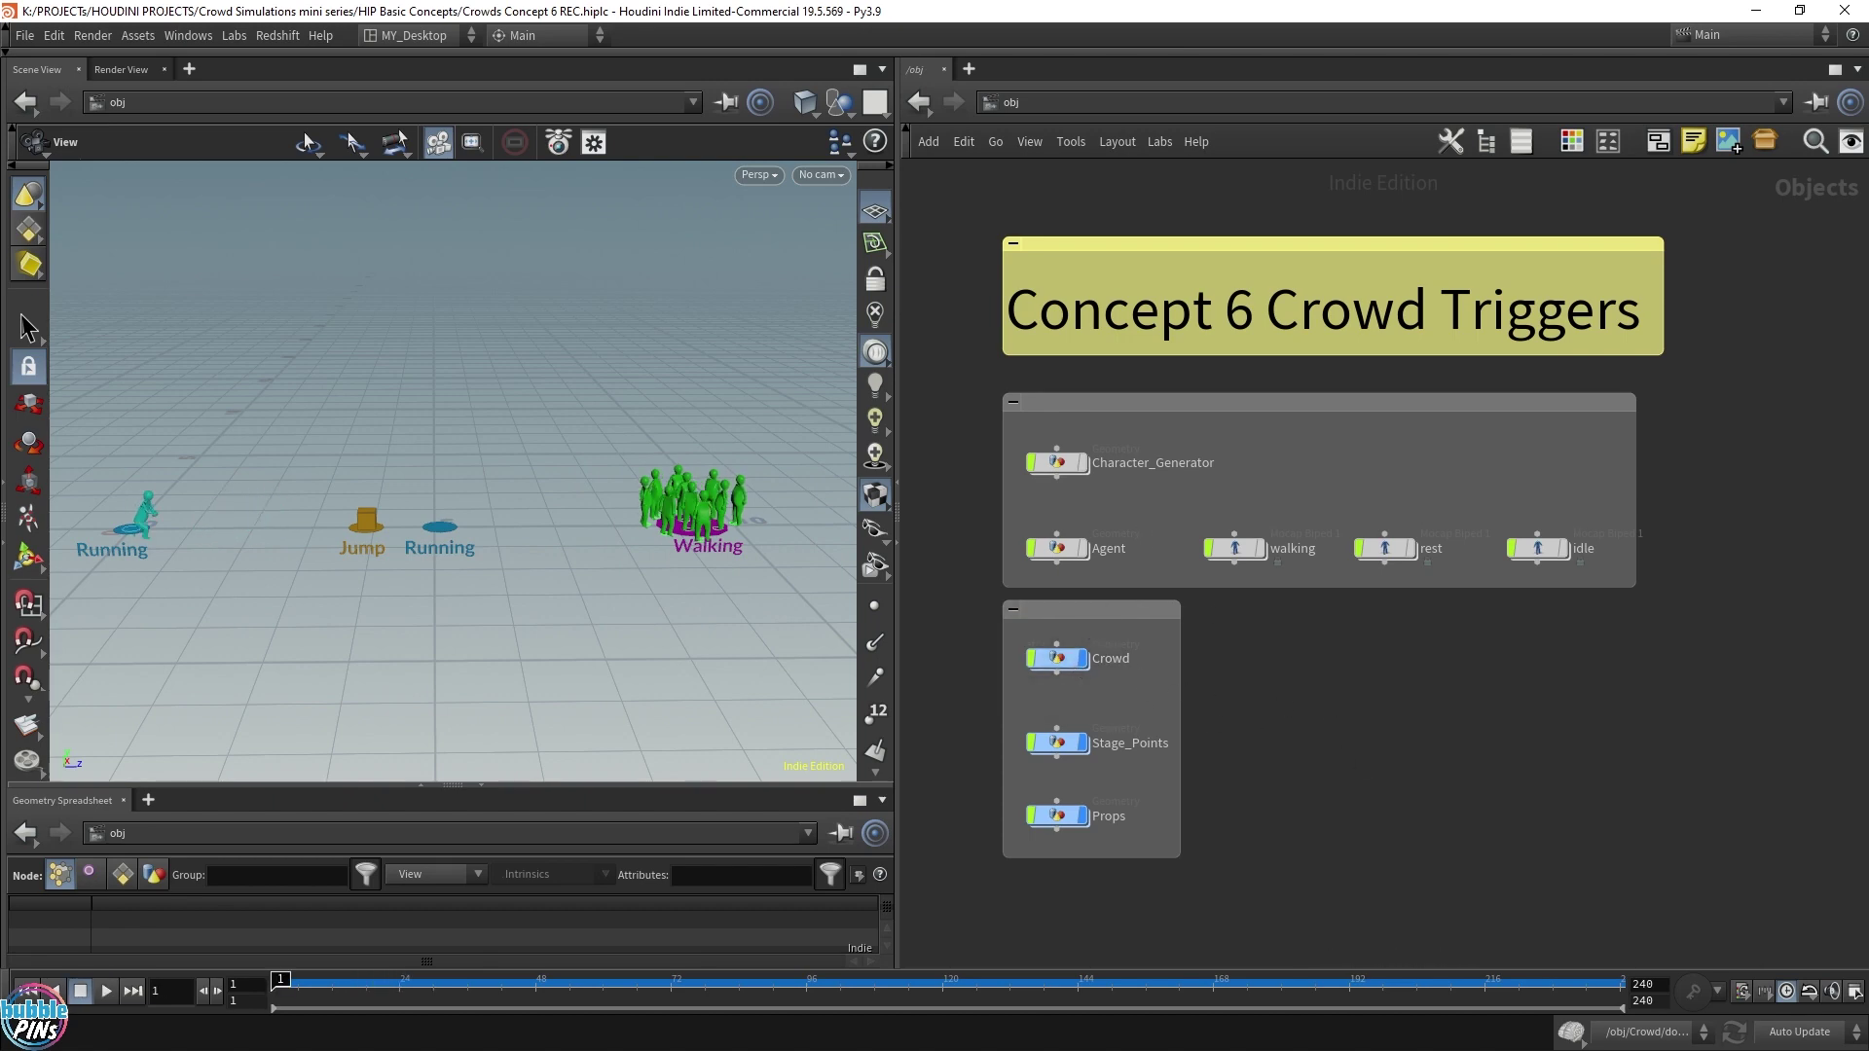
Step: Open dopnet1 inside the Crowd object and widen the network editor to view all the trigger and transition nodes
left_click(1075, 666)
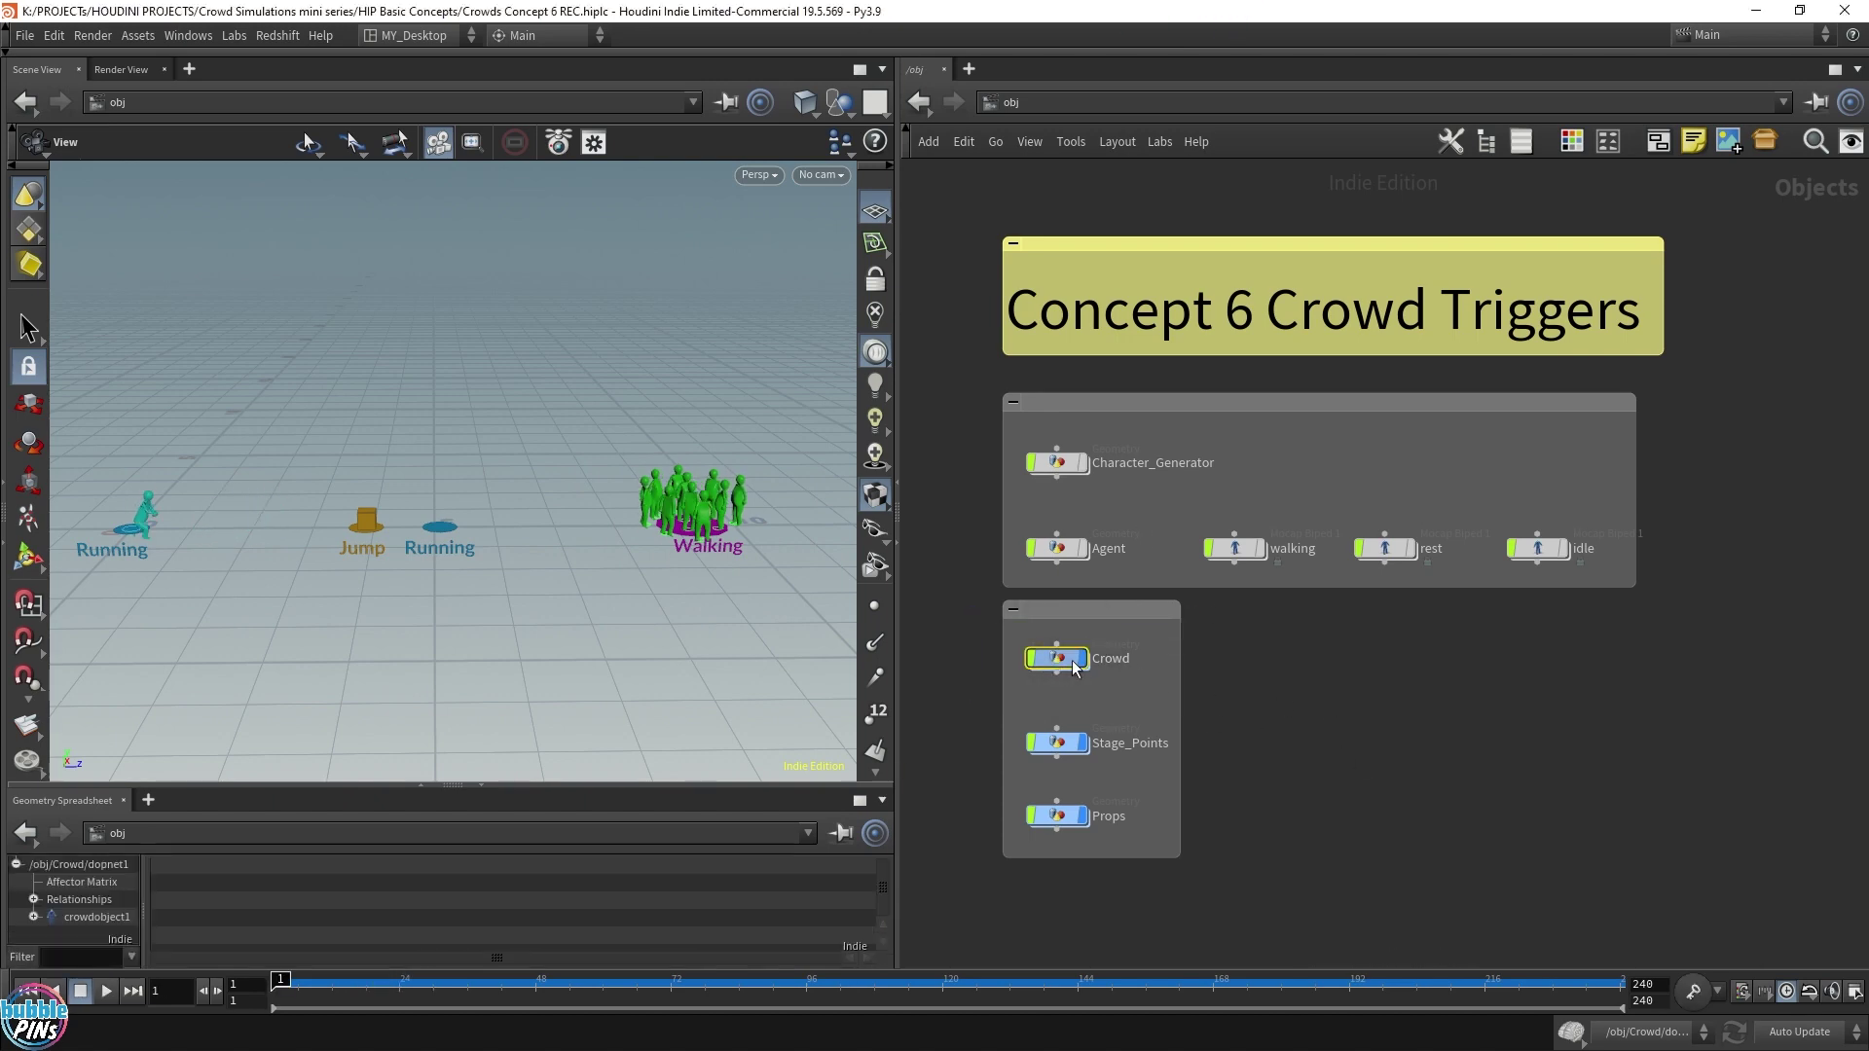
double_click(1075, 666)
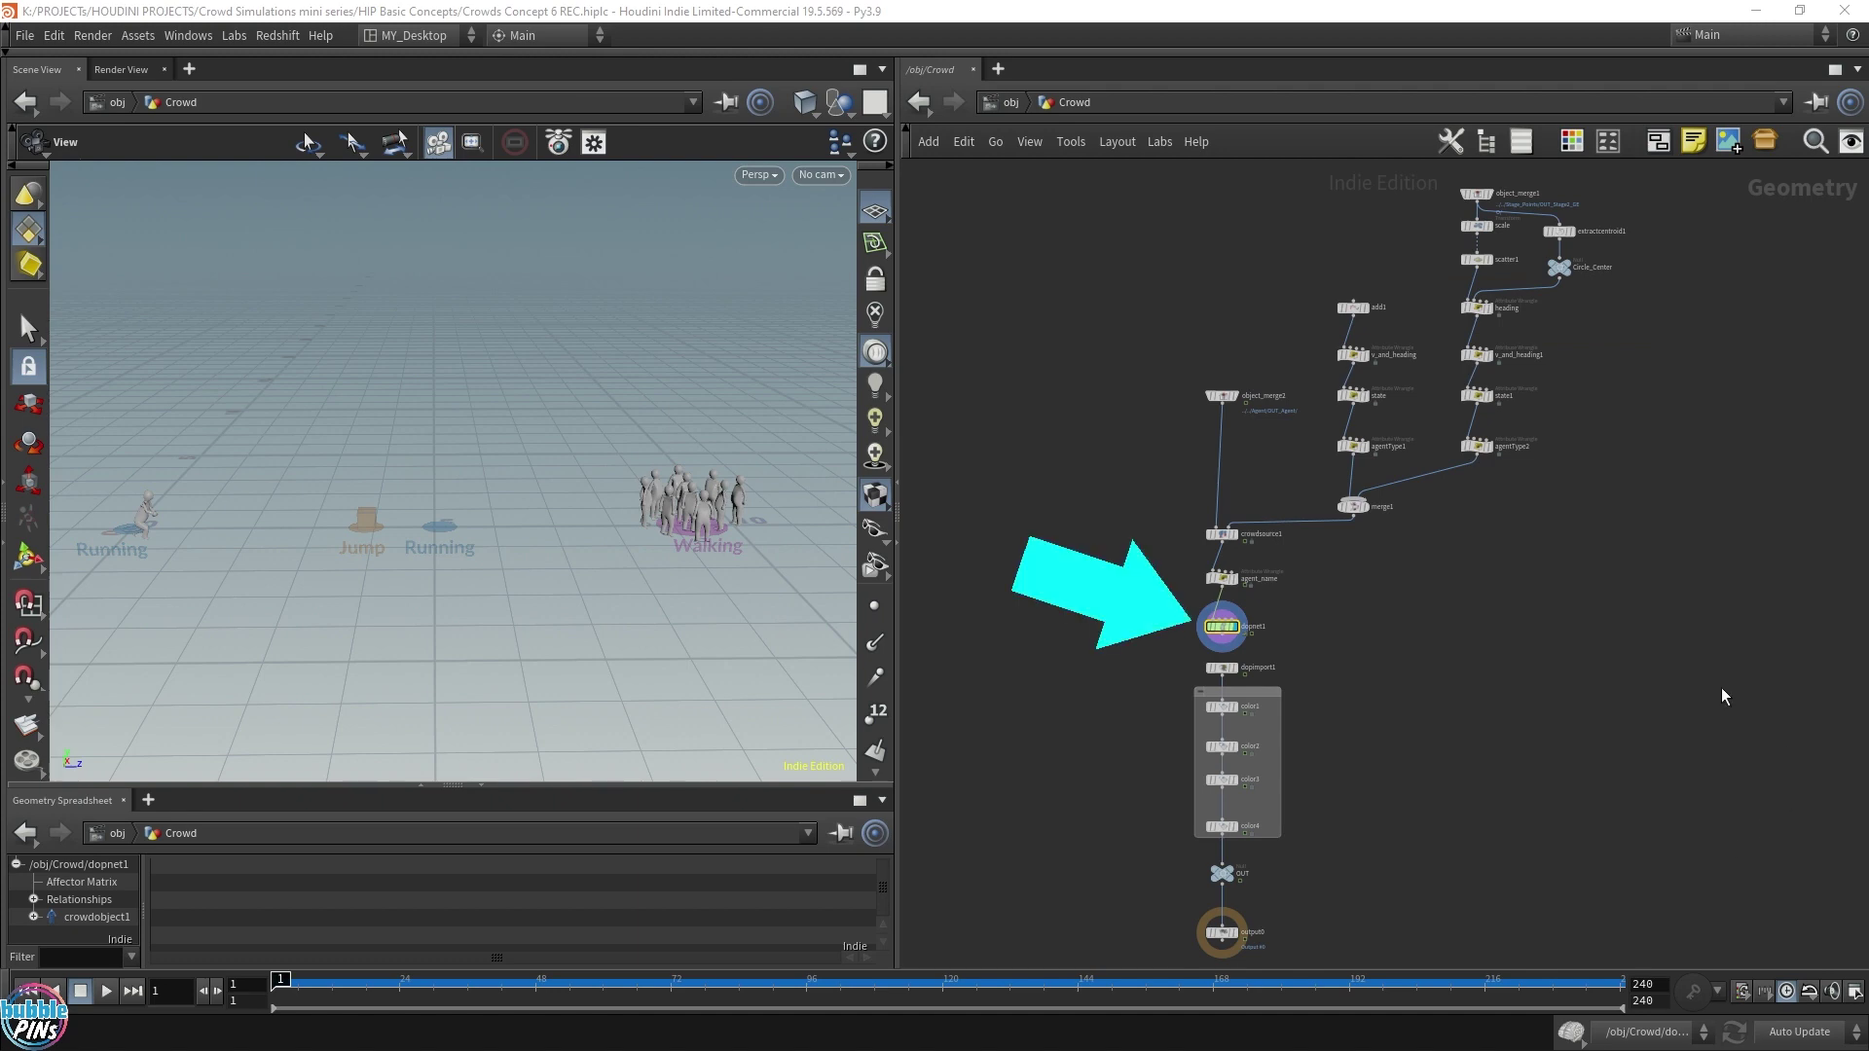
key("Return")
left_click_drag(900, 523, 691, 429)
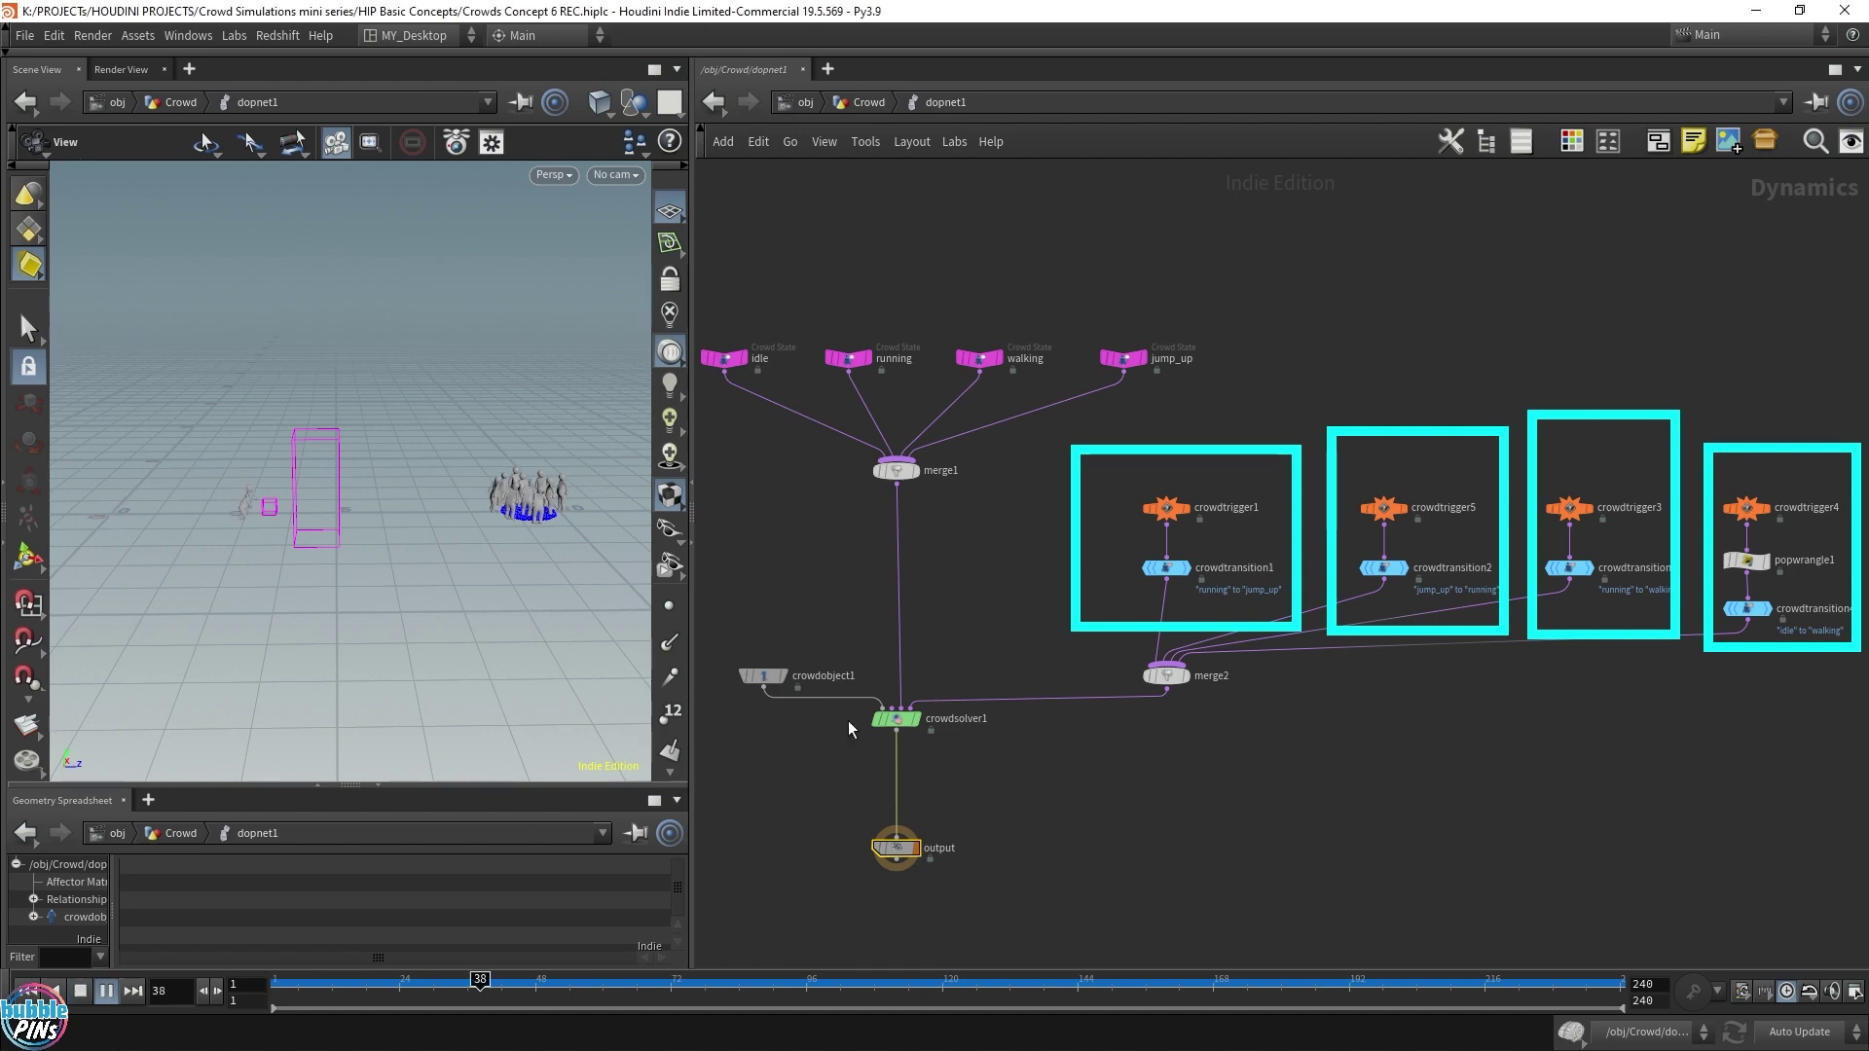
Step: Switch the scene view's background to the dark colour scheme in the display options
key("d")
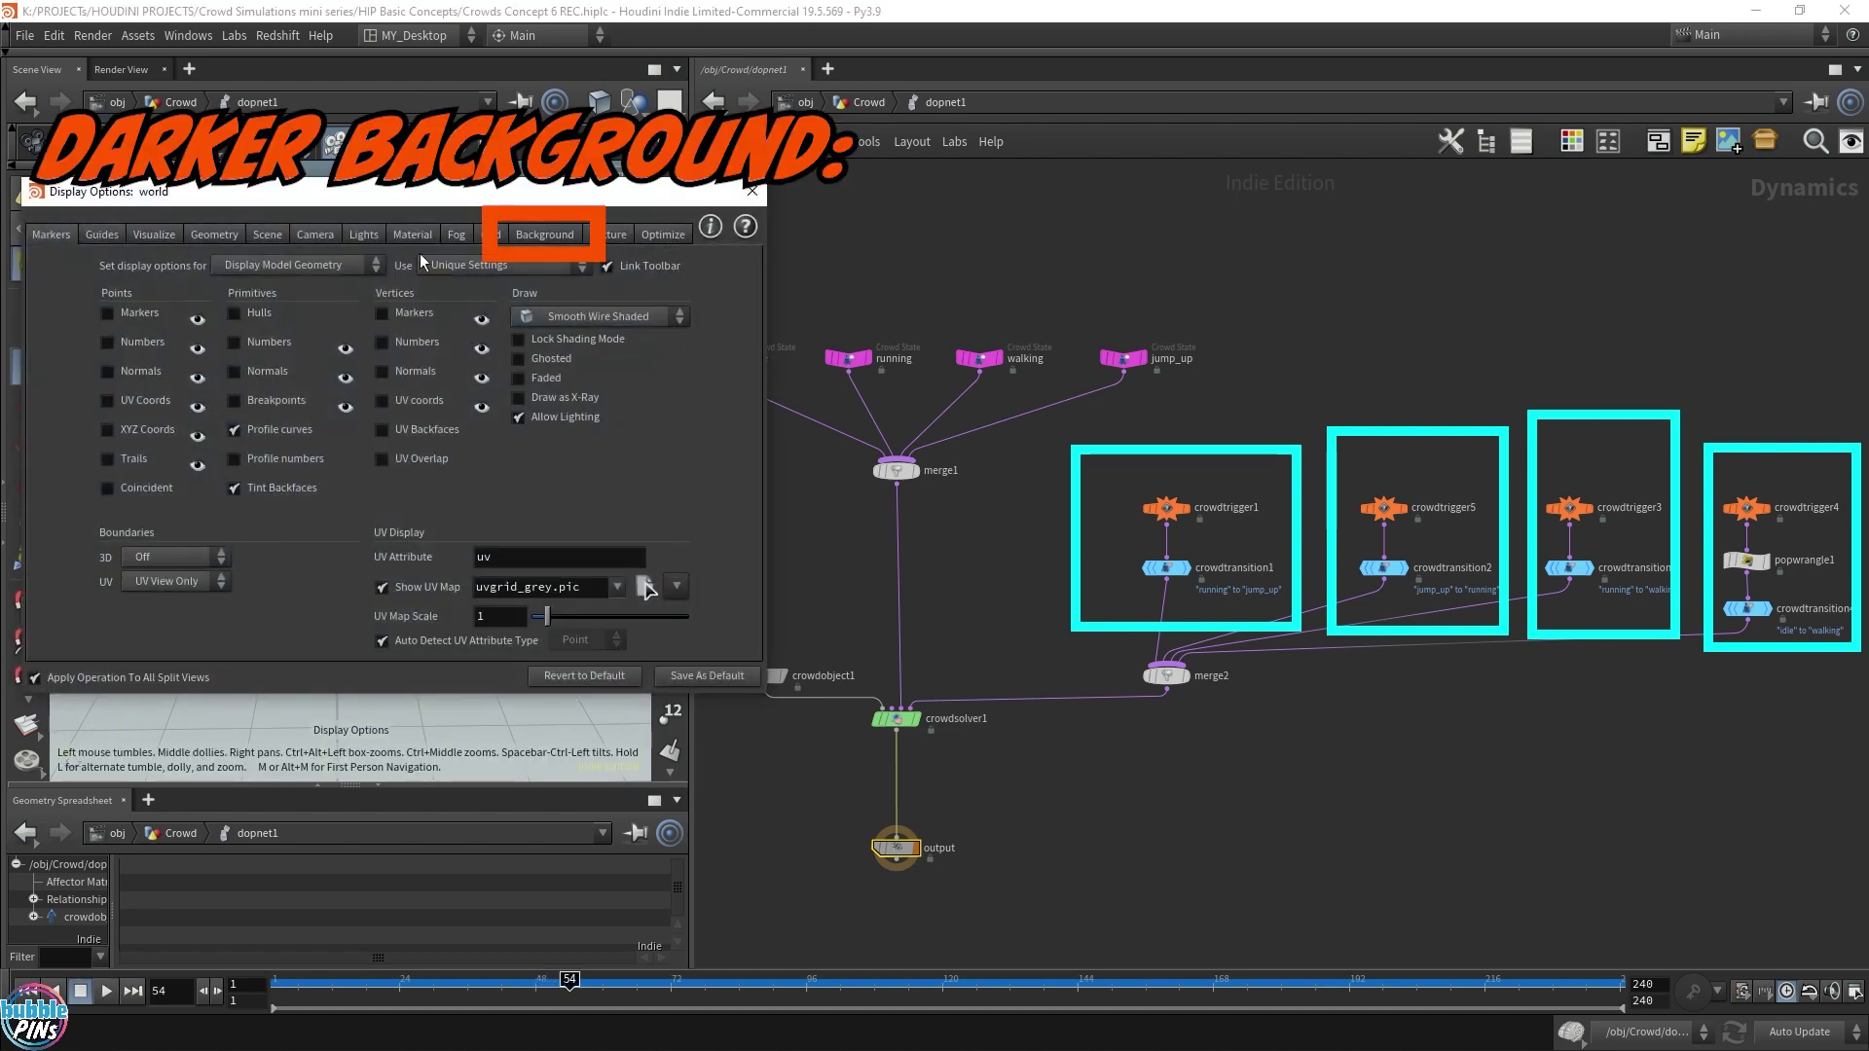
left_click(542, 236)
left_click(166, 306)
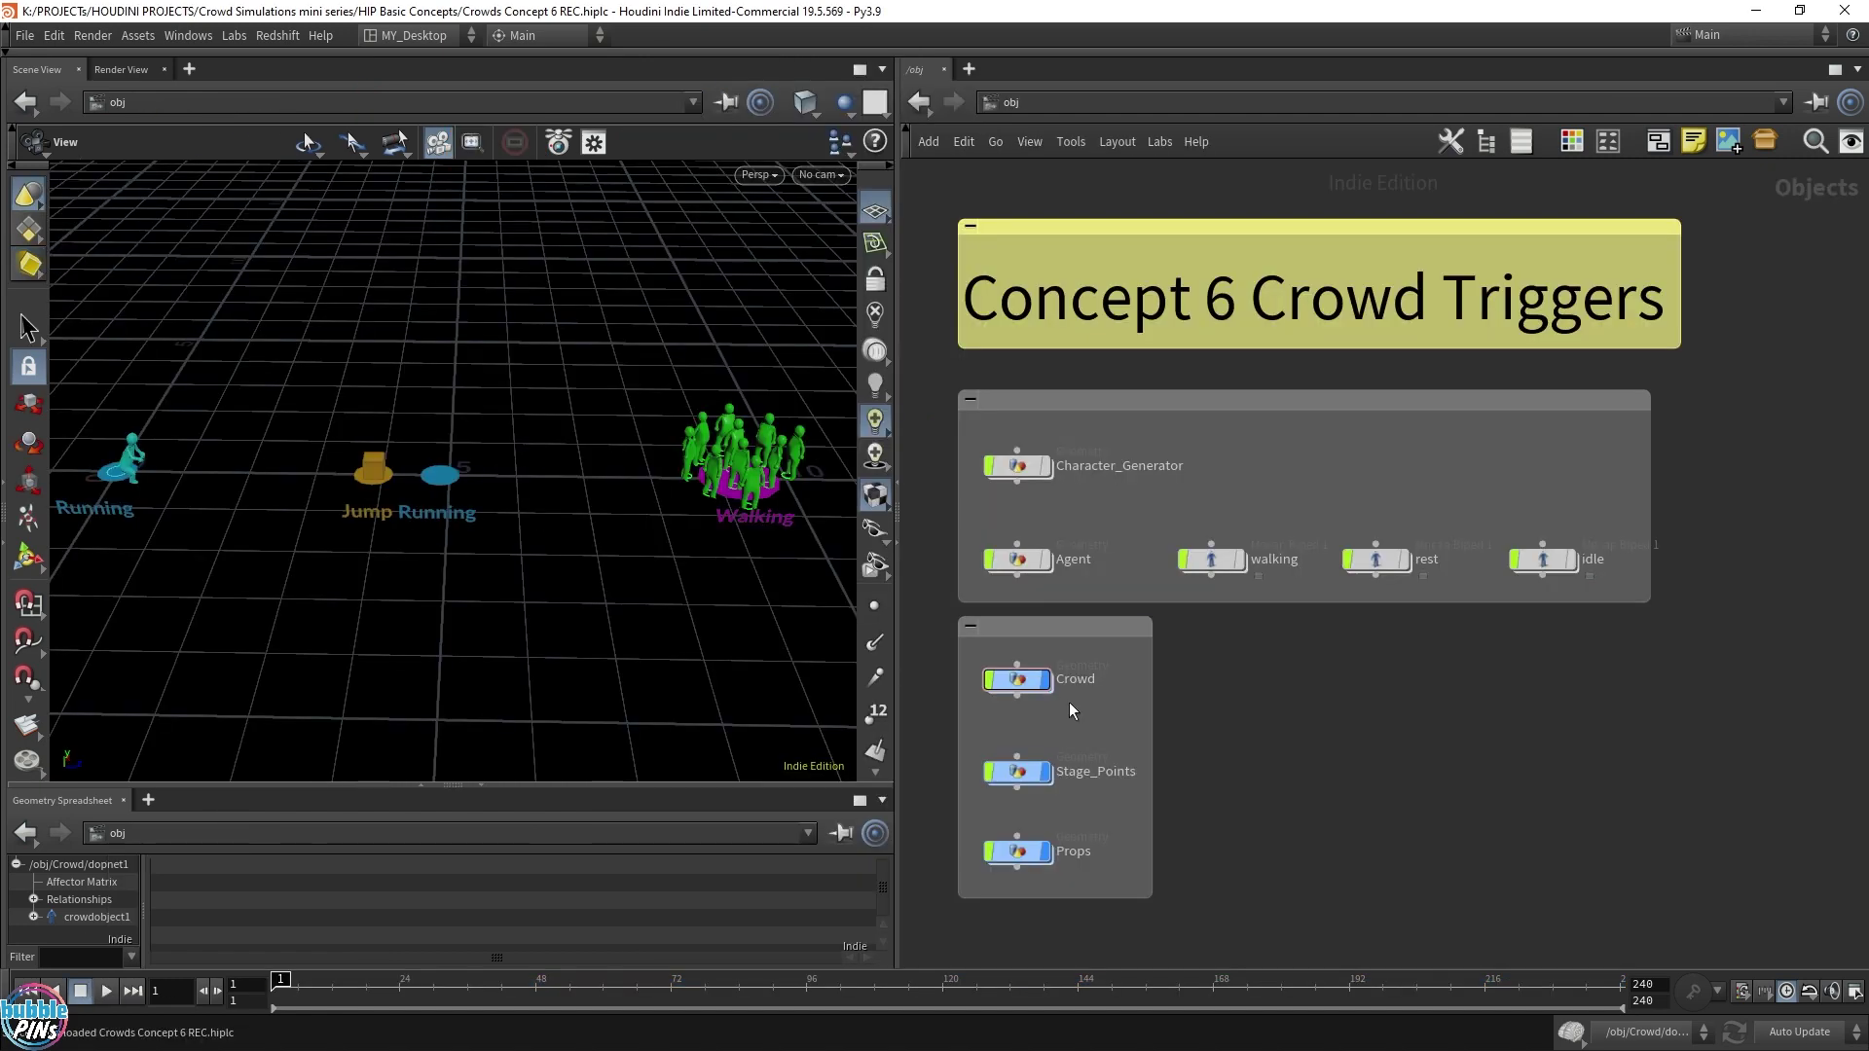
Step: Examine the point sources inside the Crowd object by displaying agentType1, merge1 and object_merge1 with point markers, and return to object level
double_click(1023, 681)
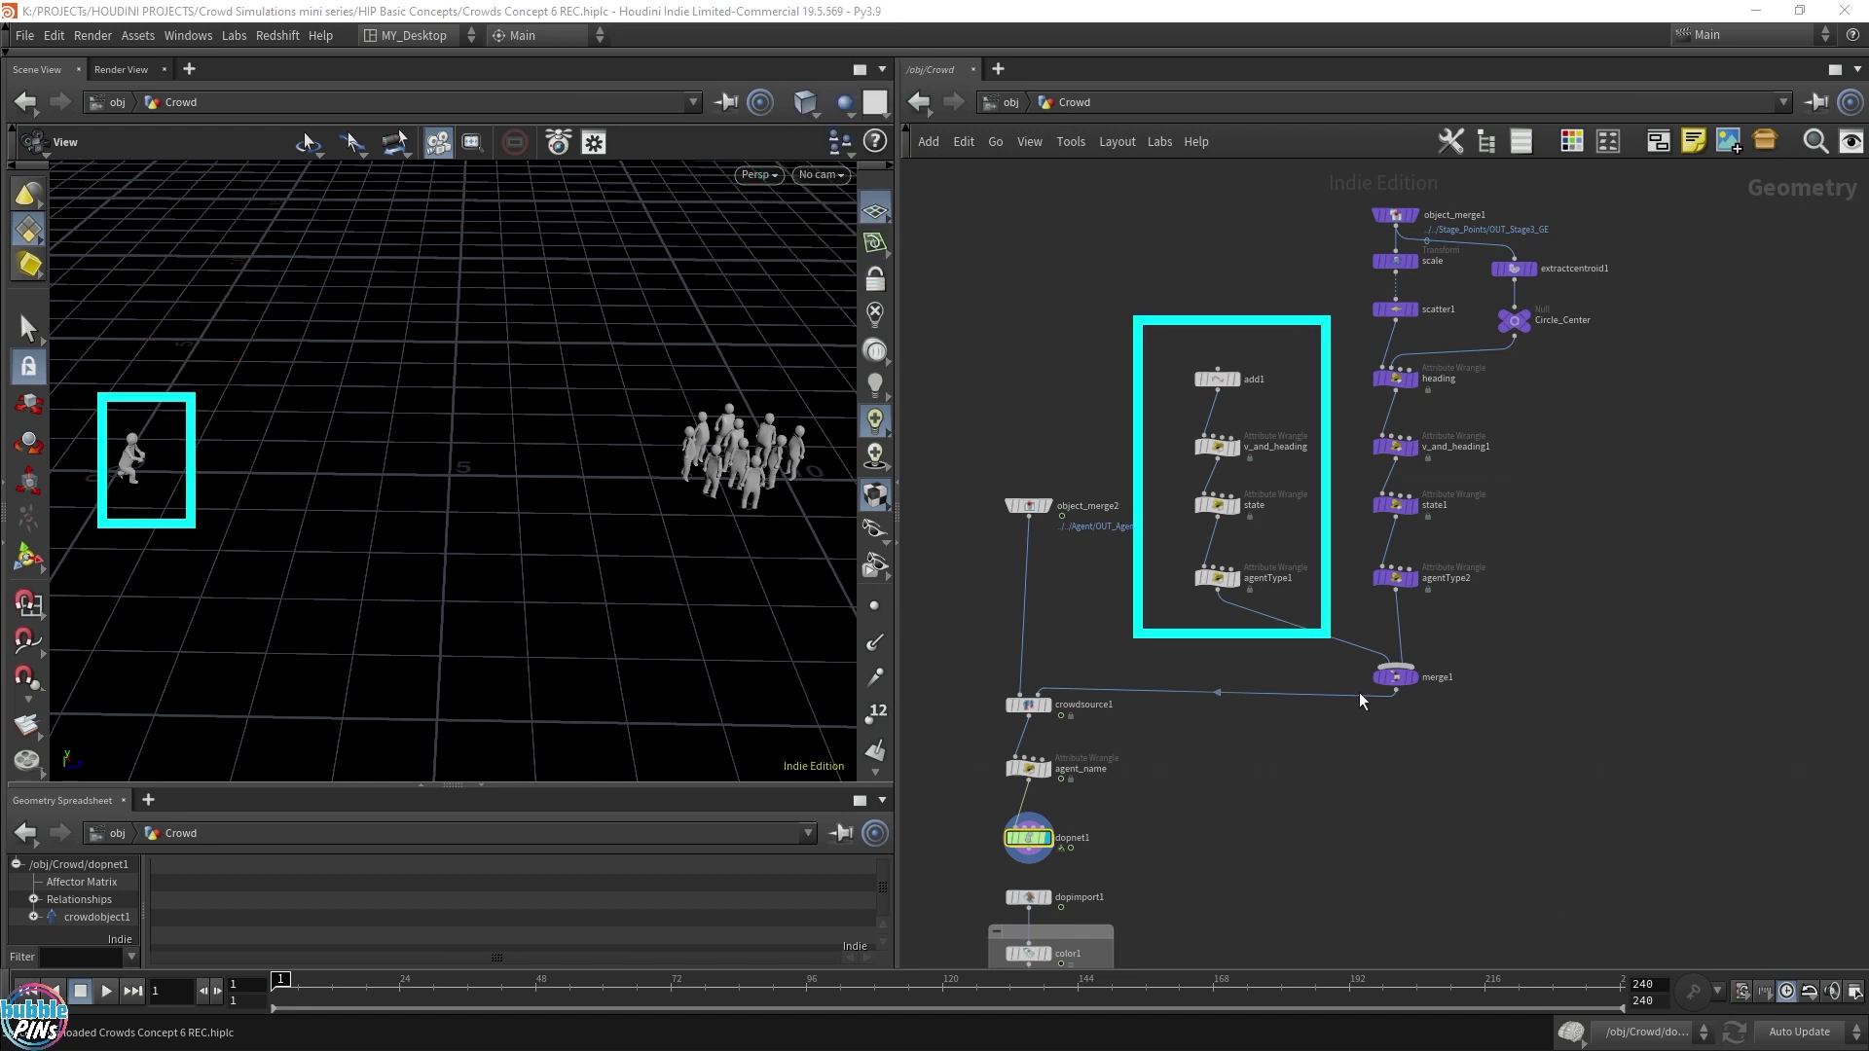
left_click(1232, 578)
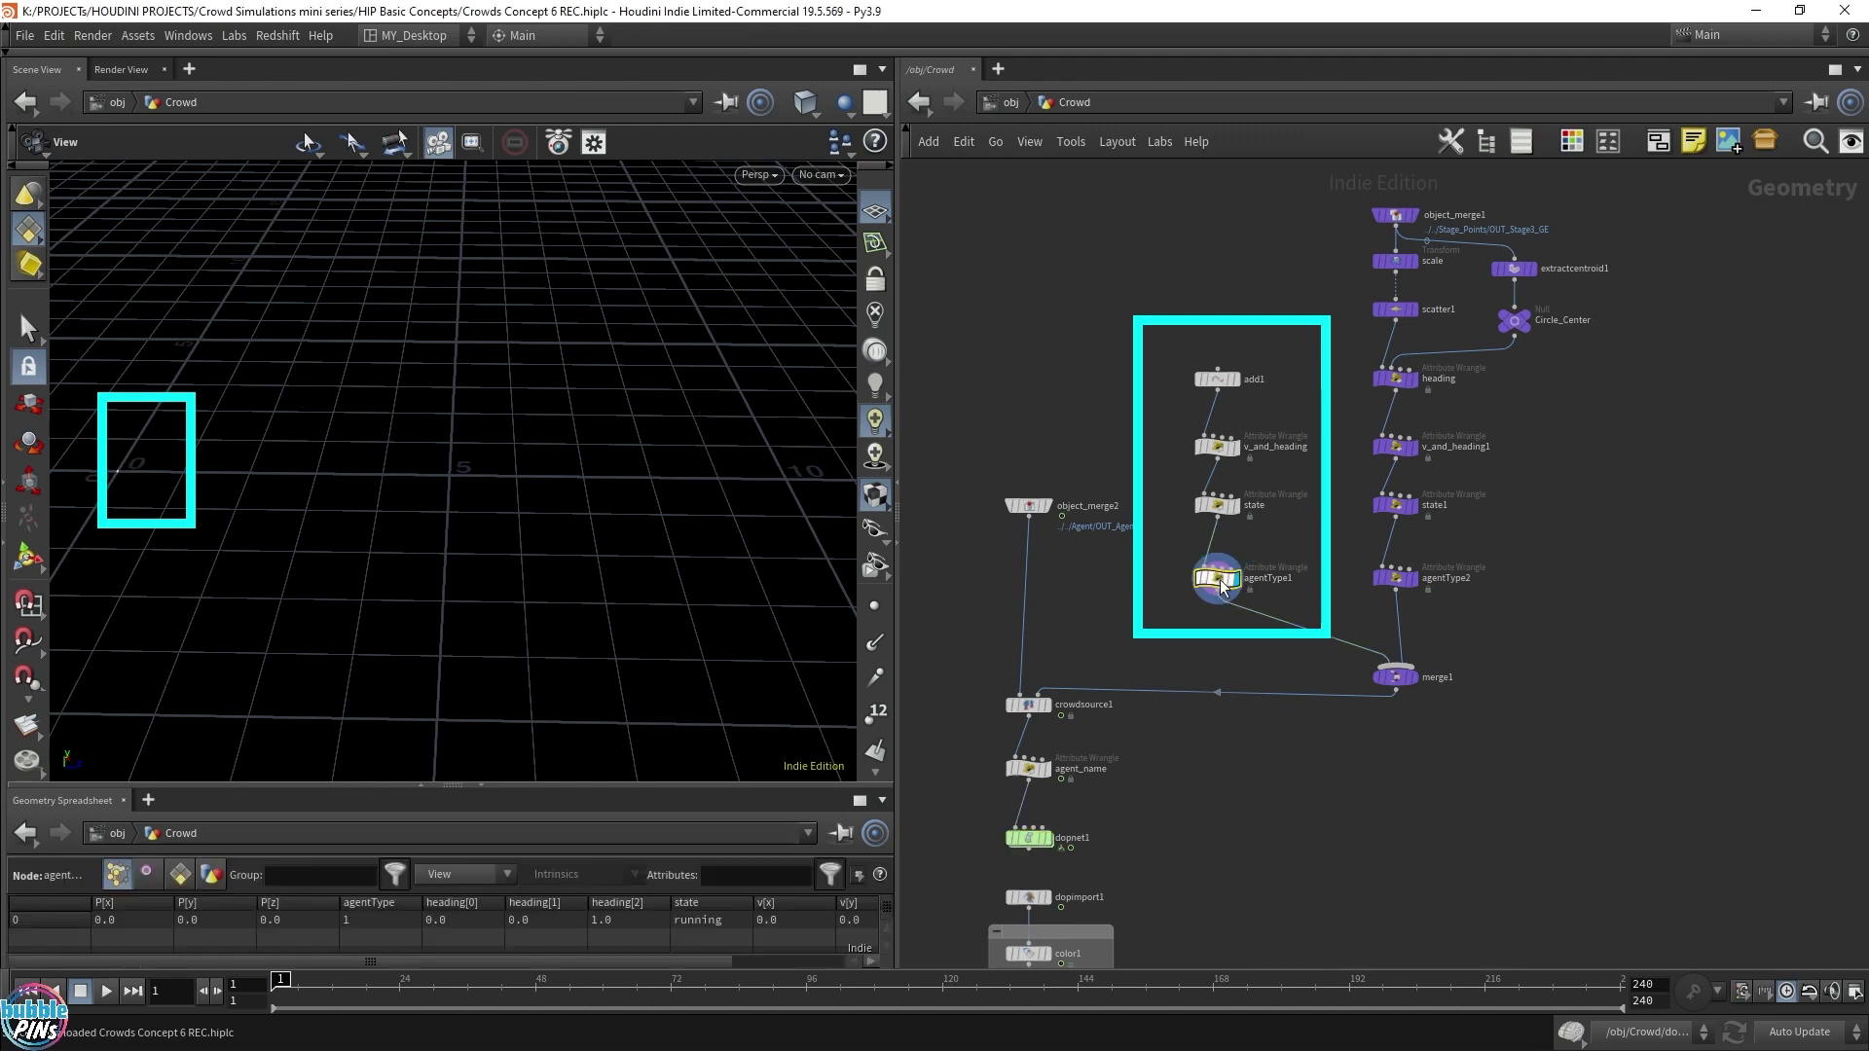
left_click(875, 606)
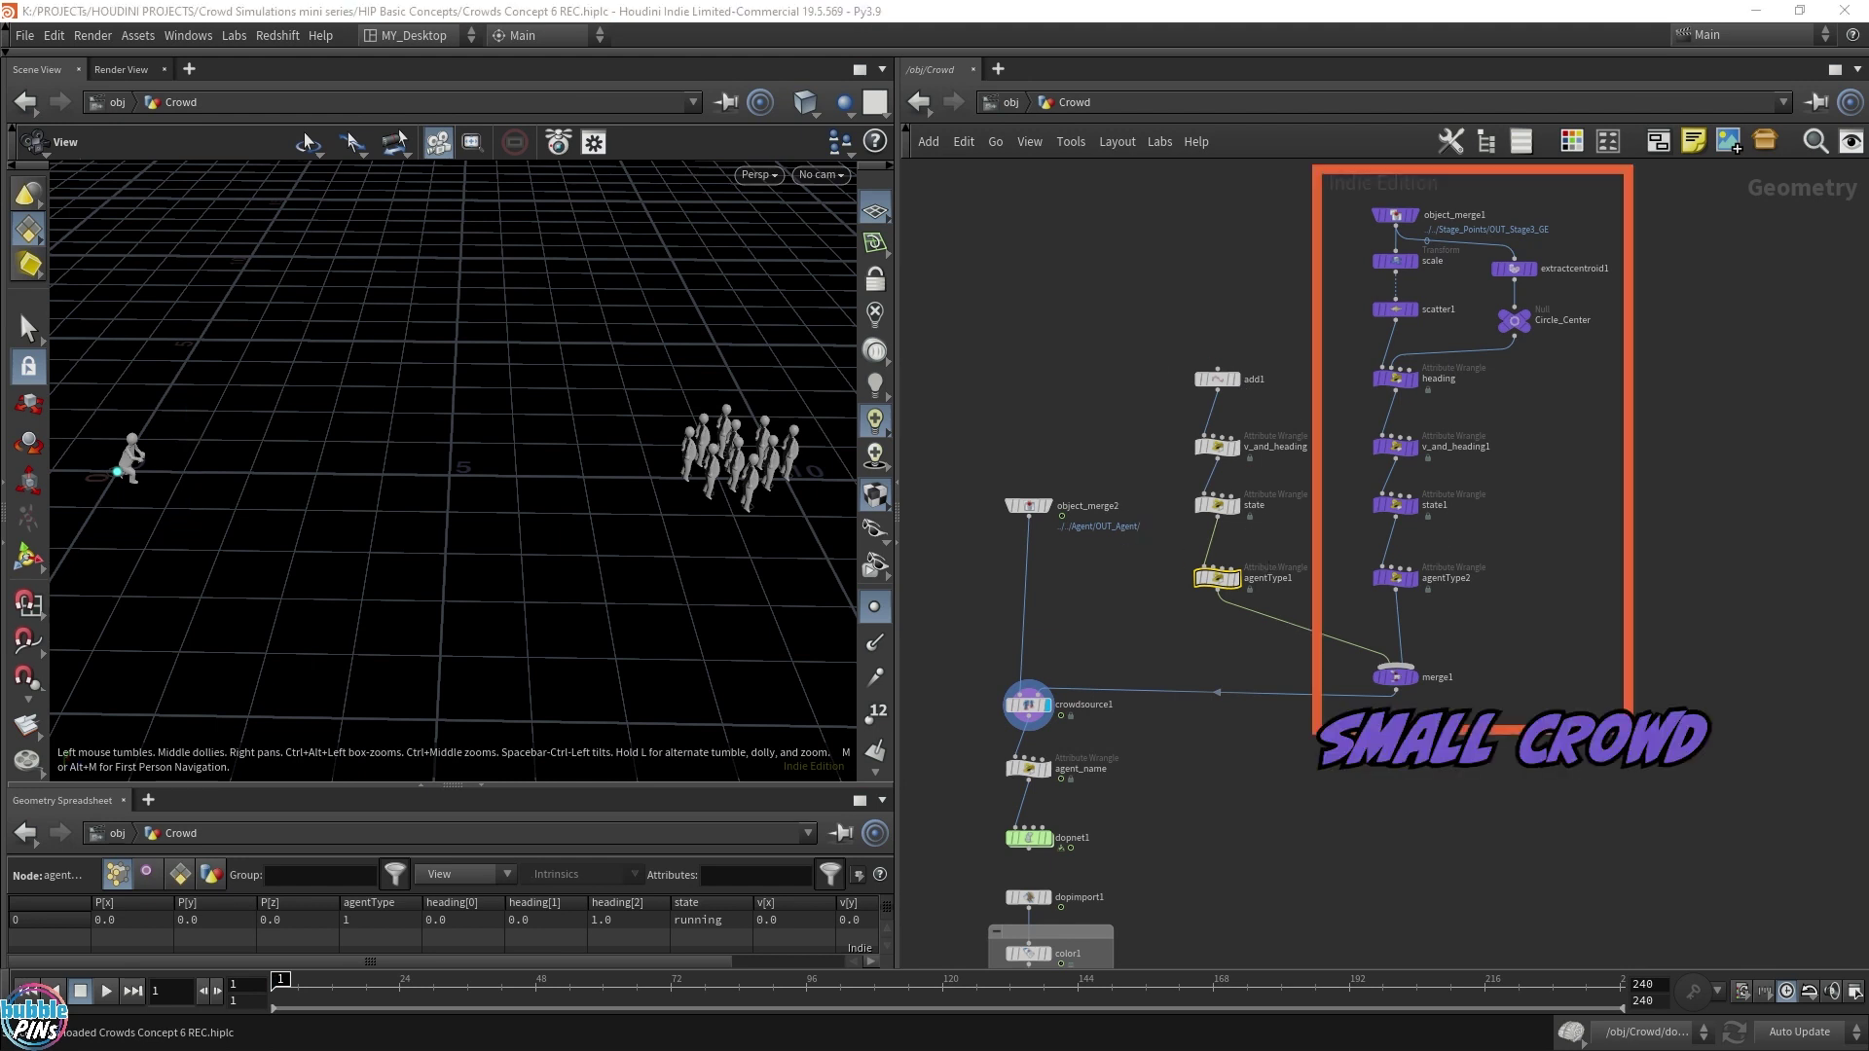
left_click(1423, 685)
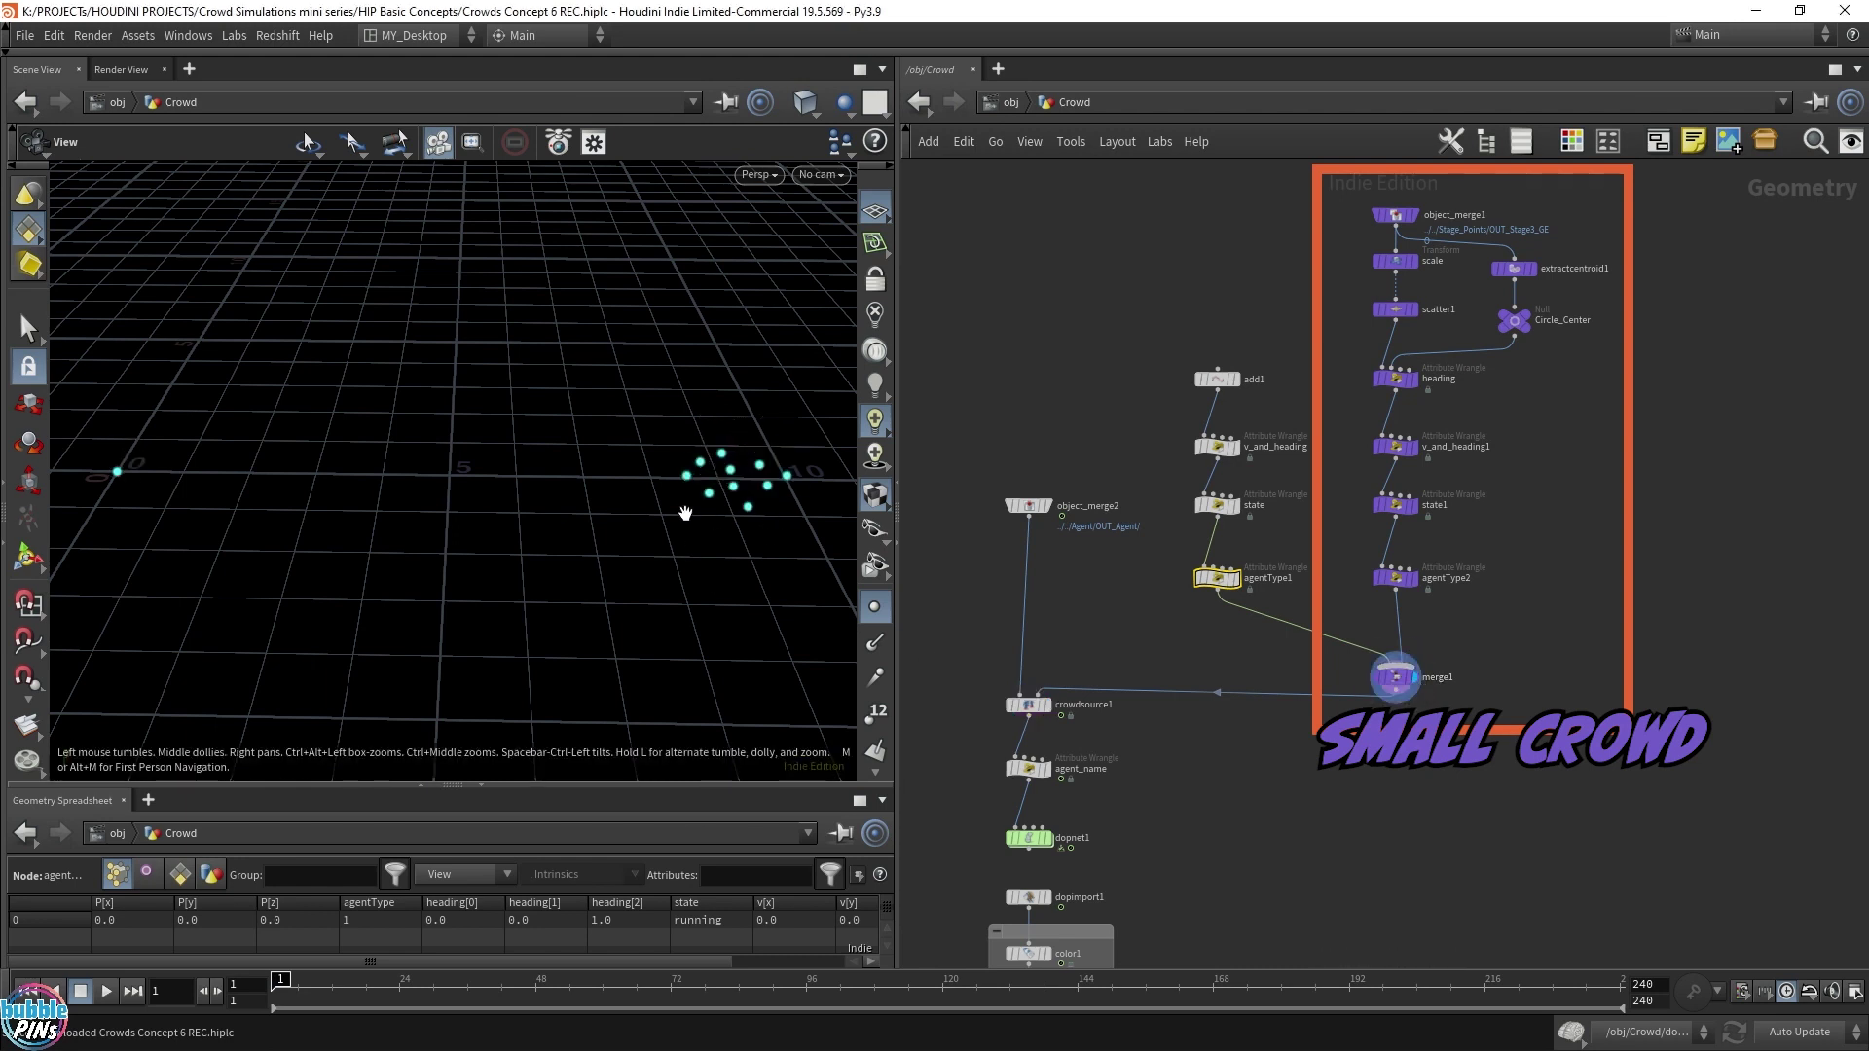
left_click(1402, 220)
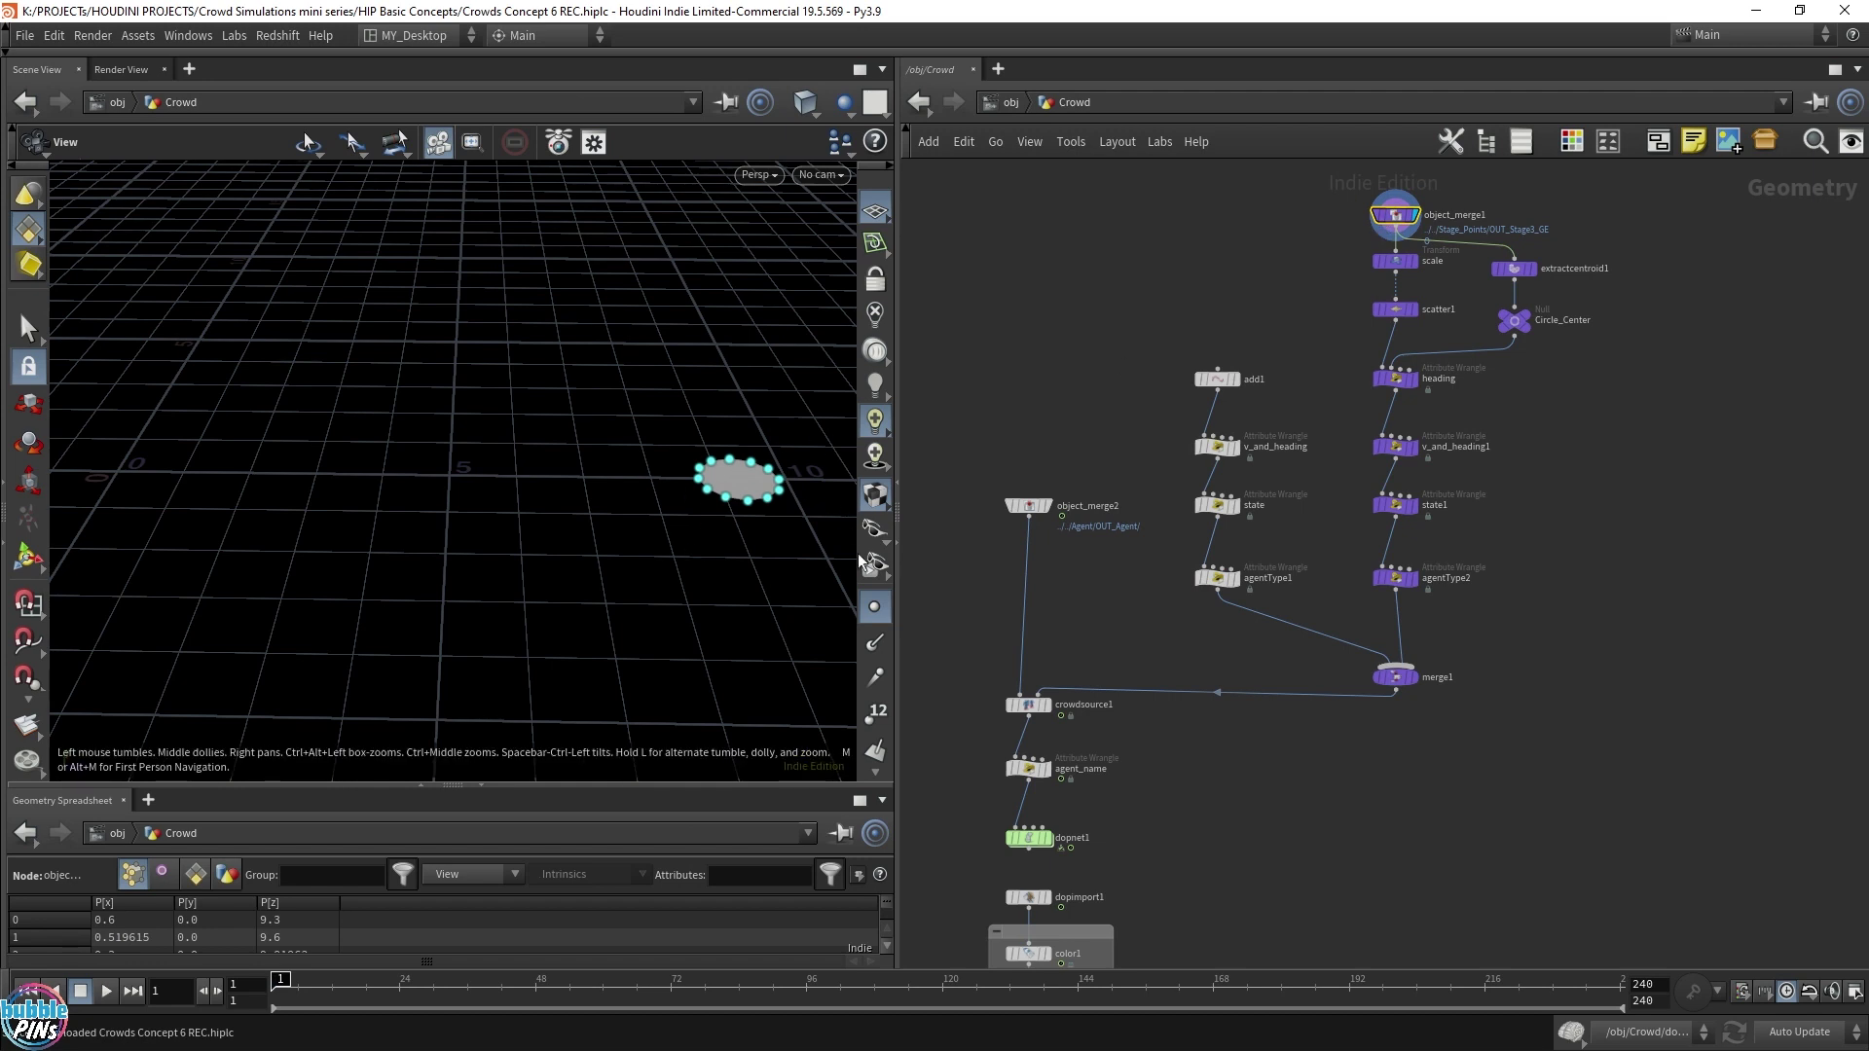
left_click(874, 607)
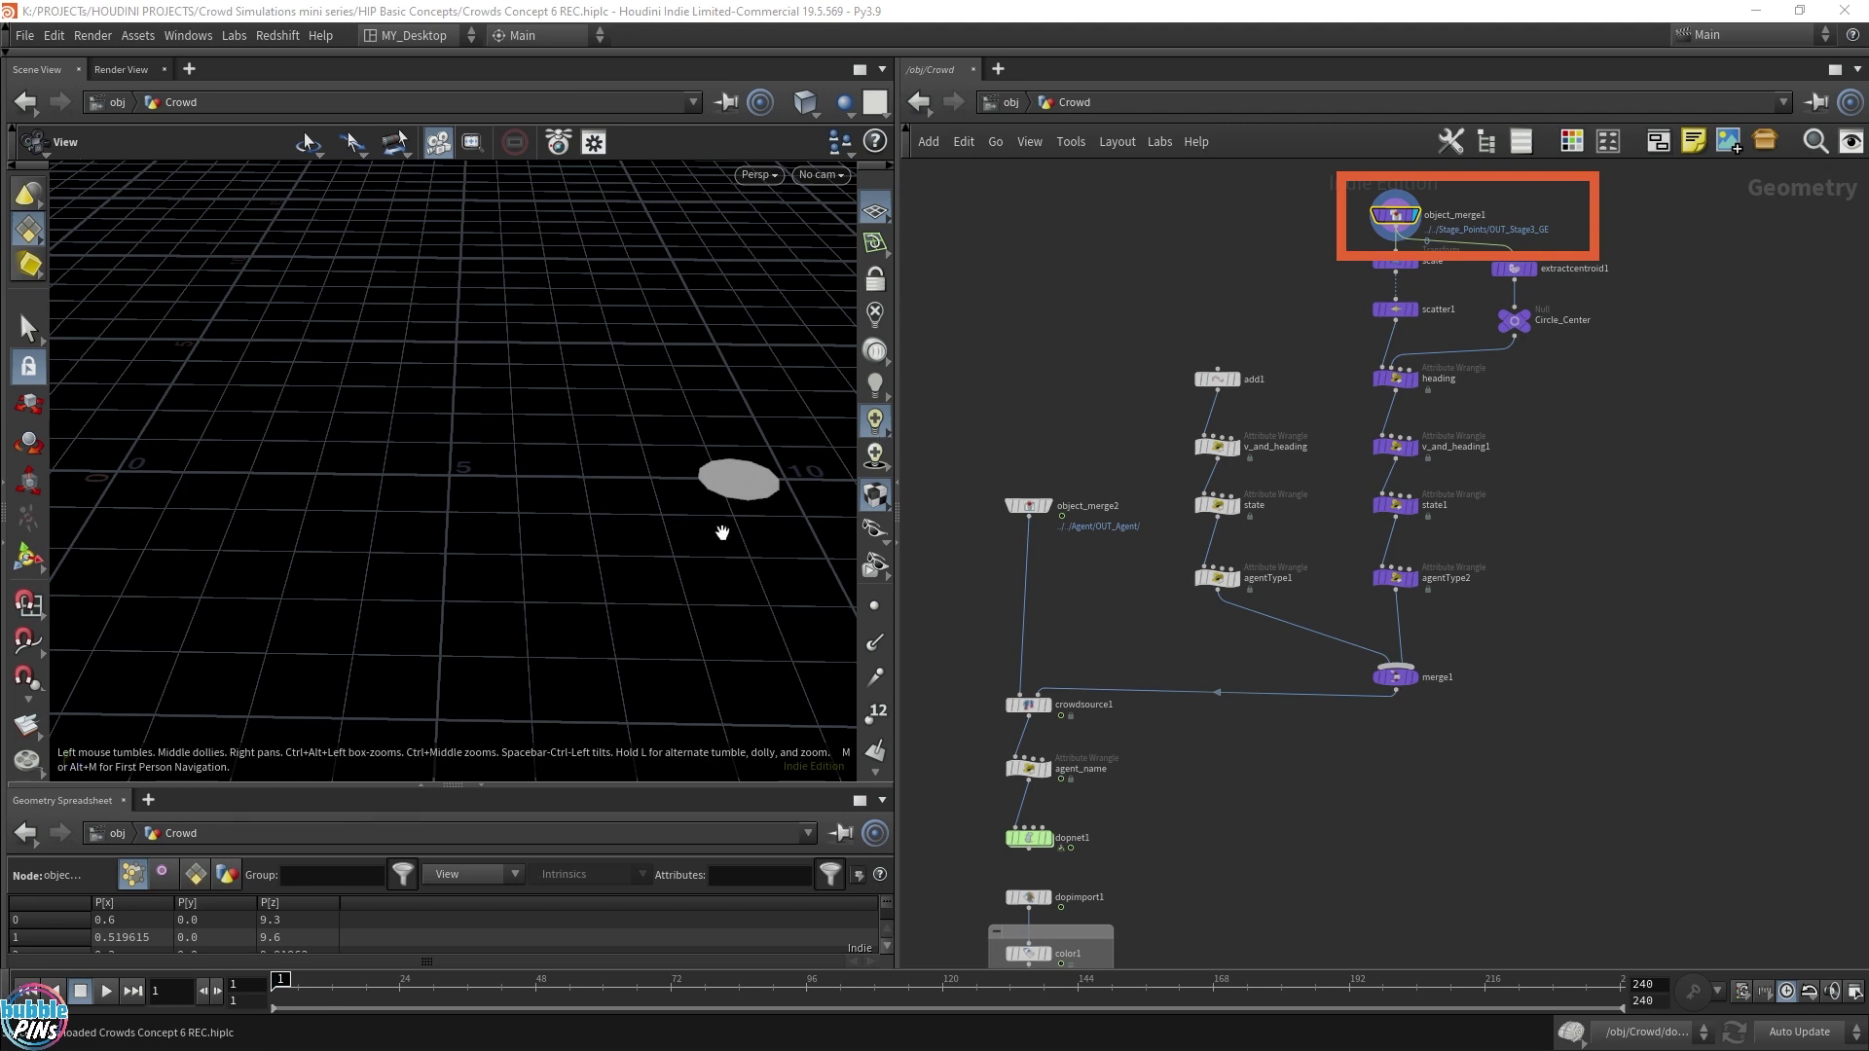
key("u")
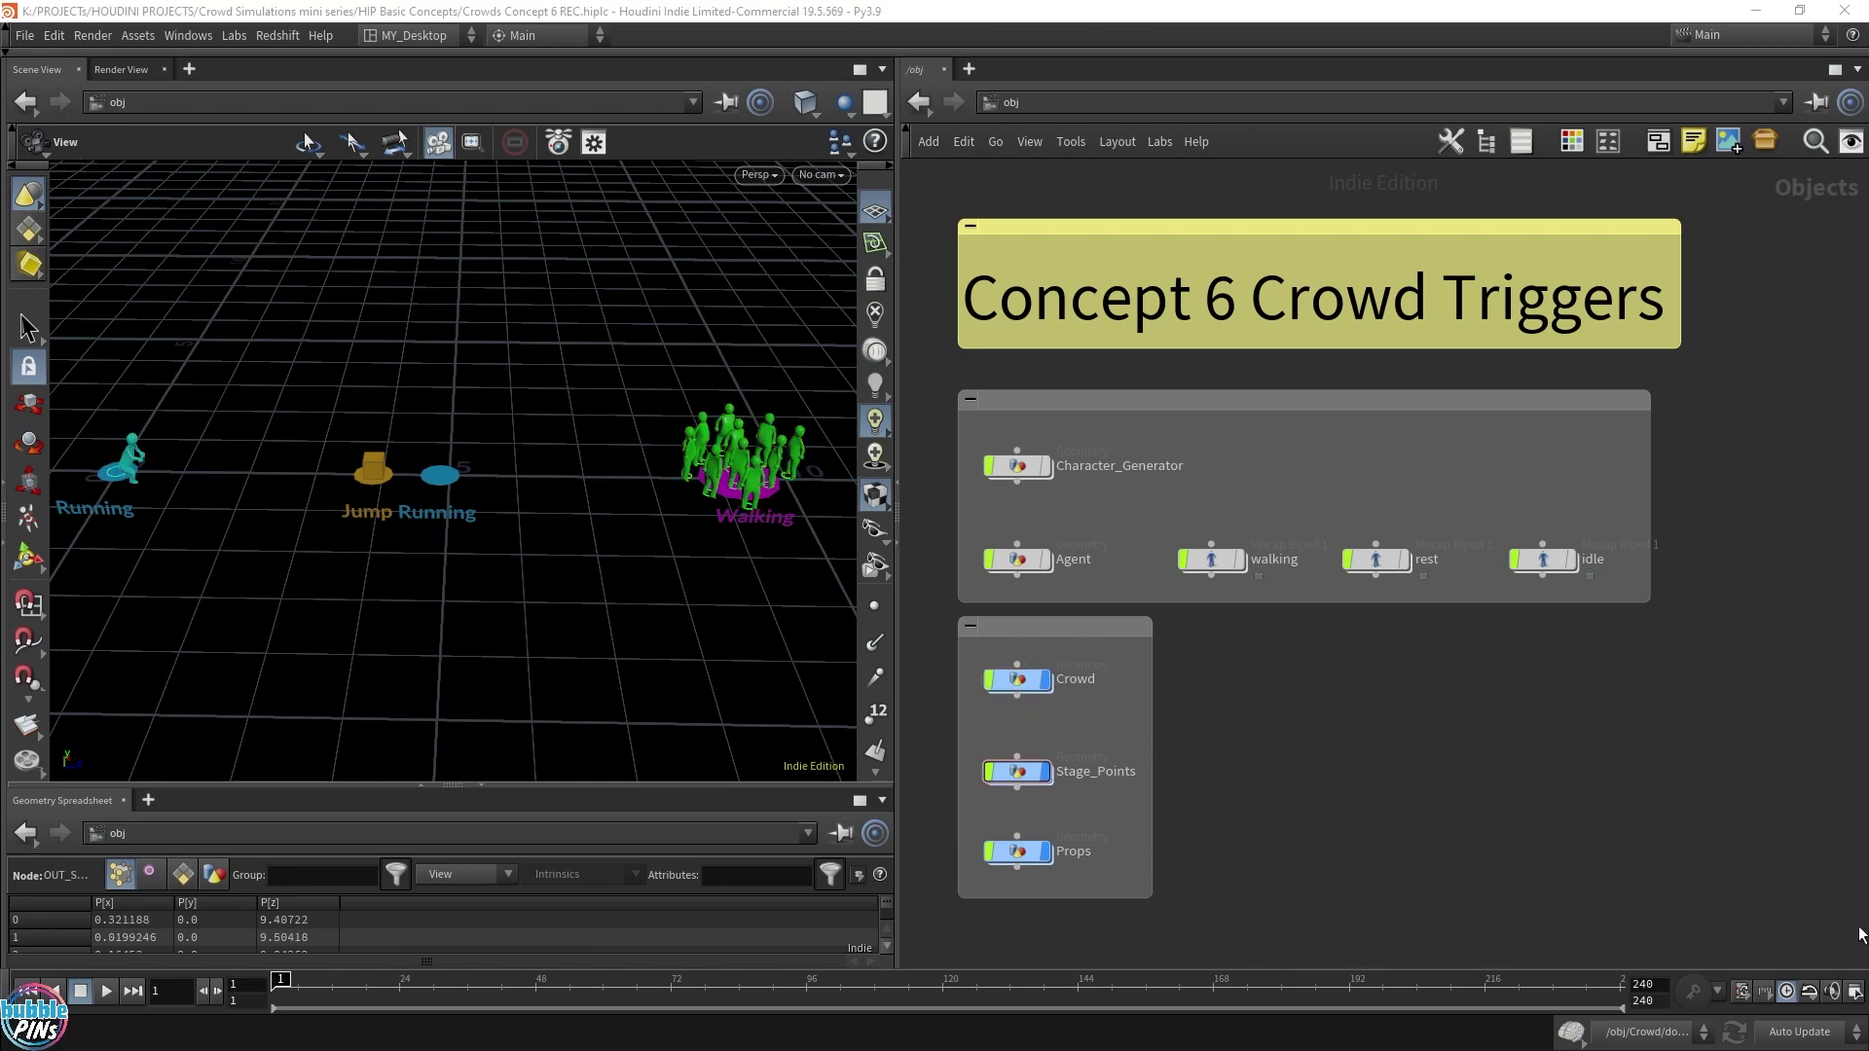
Step: Open dopnet1 inside the Crowd object, frame its whole node graph and narrow the parameter pane
double_click(1022, 680)
left_click(1410, 677)
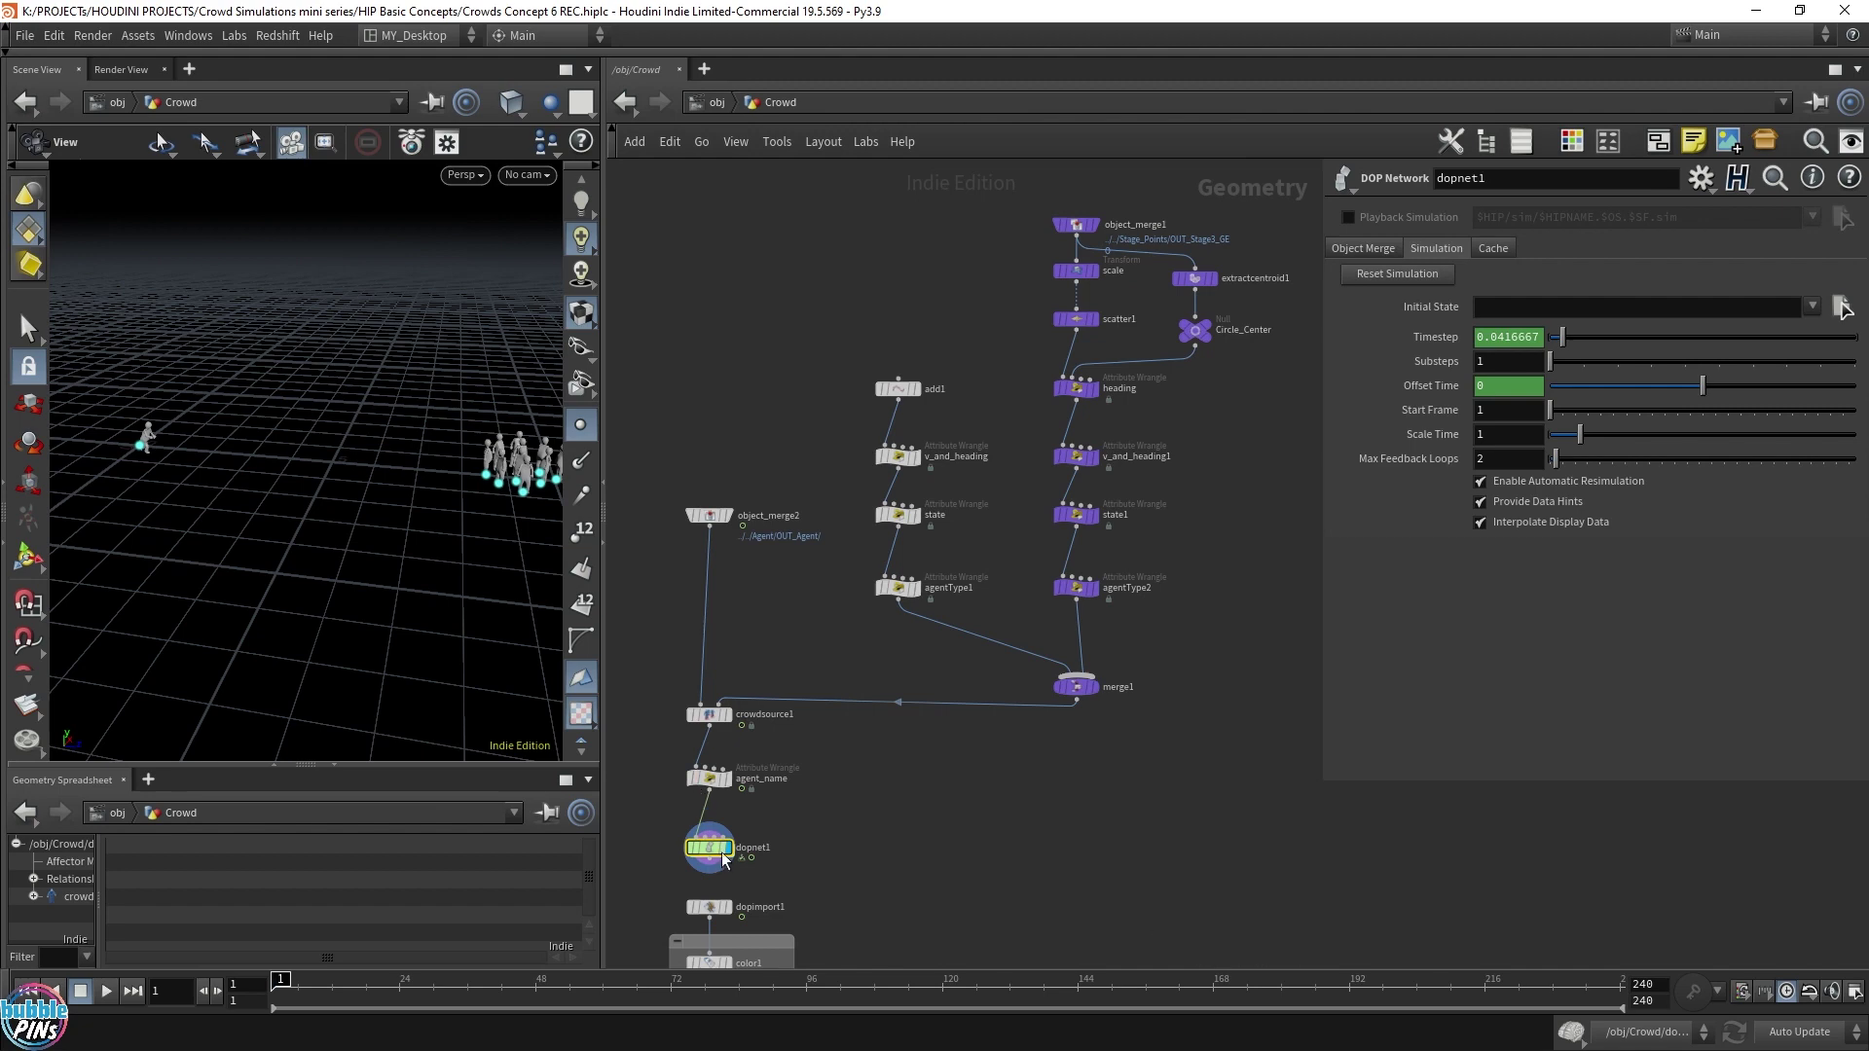
double_click(713, 849)
scroll(1106, 715, "down", 5)
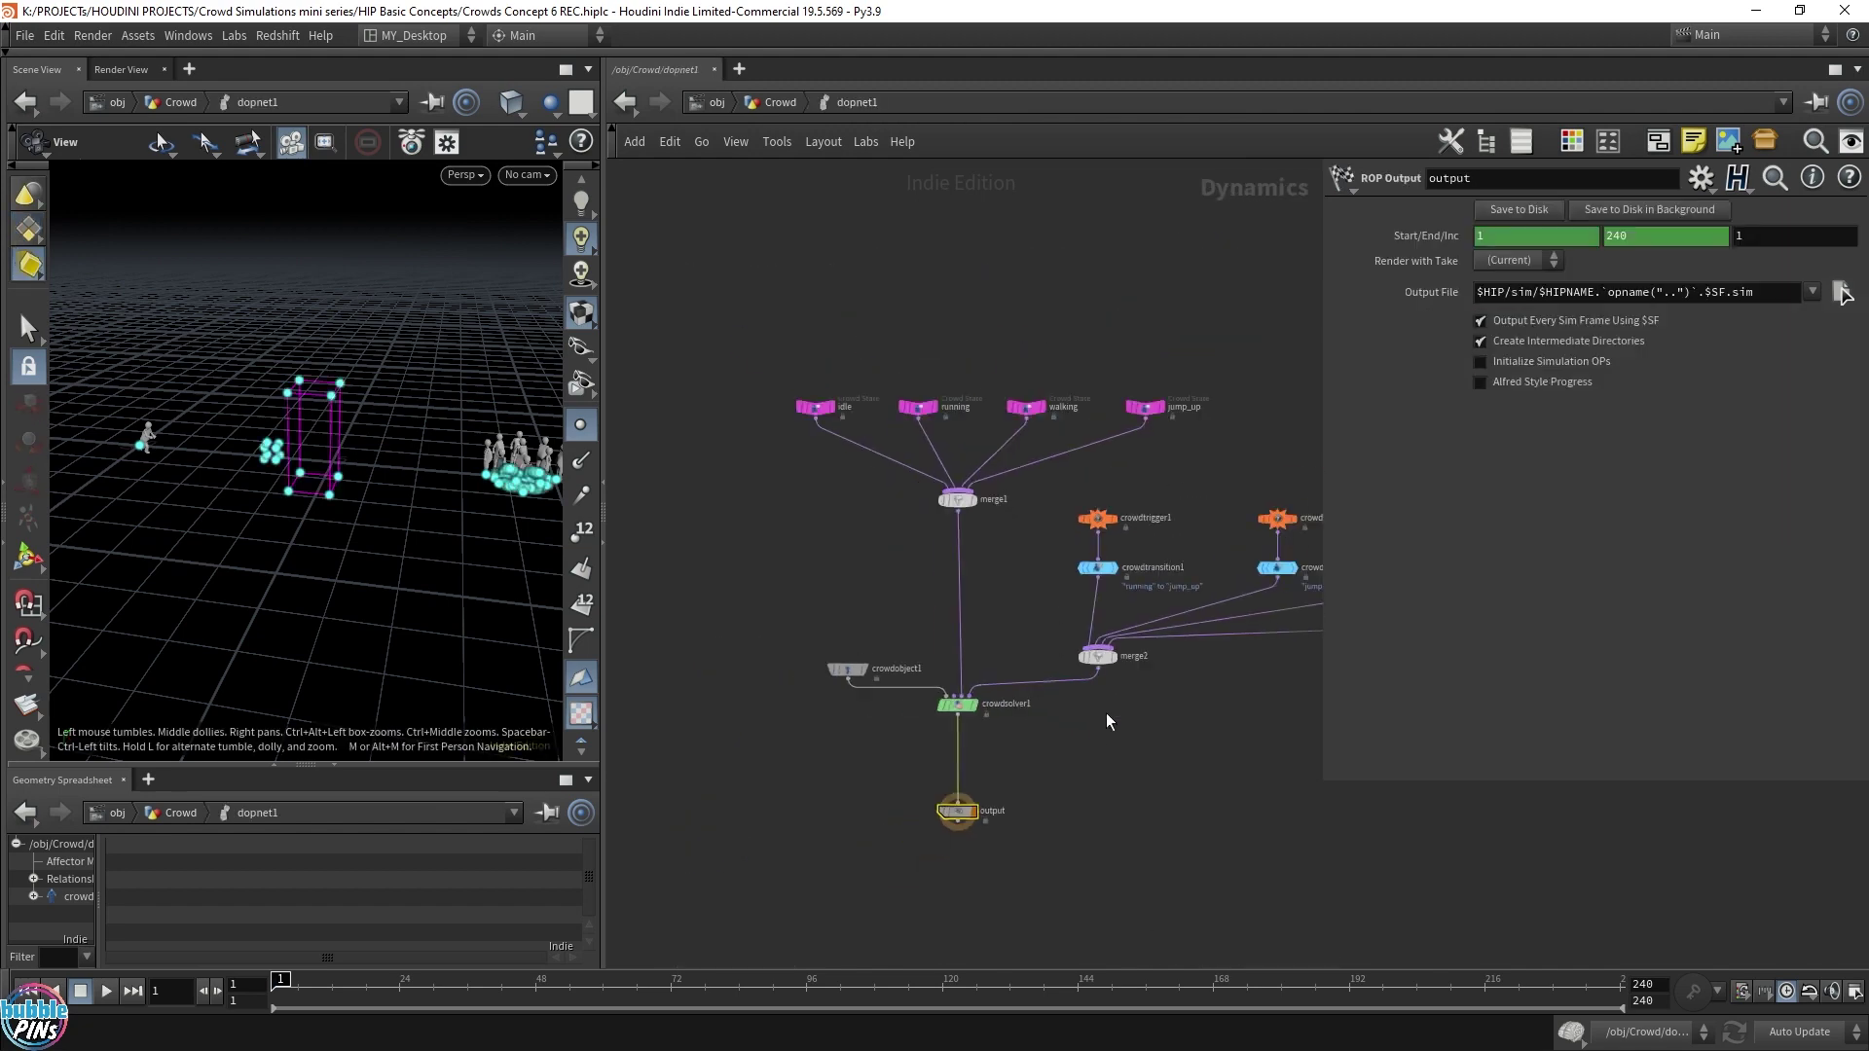
scroll(441, 438, "up", 4)
left_click_drag(441, 438, 487, 428)
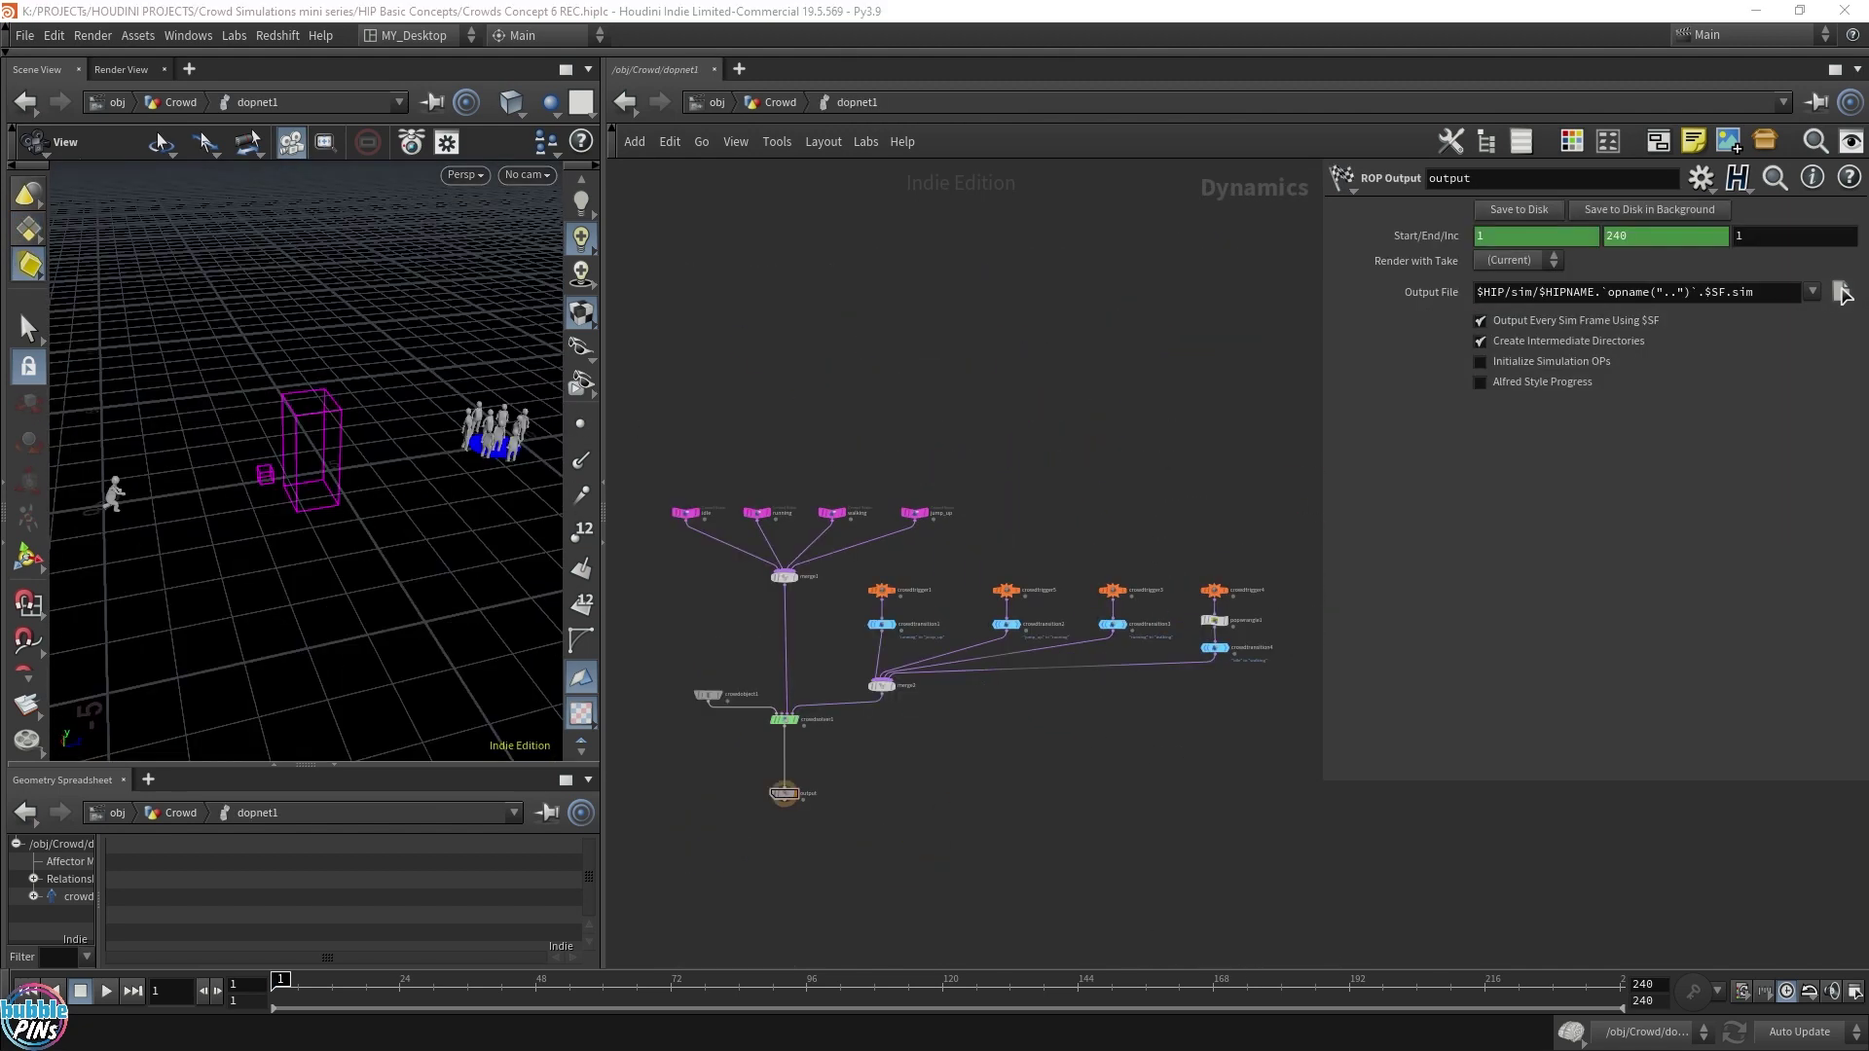
left_click_drag(1323, 785, 1469, 719)
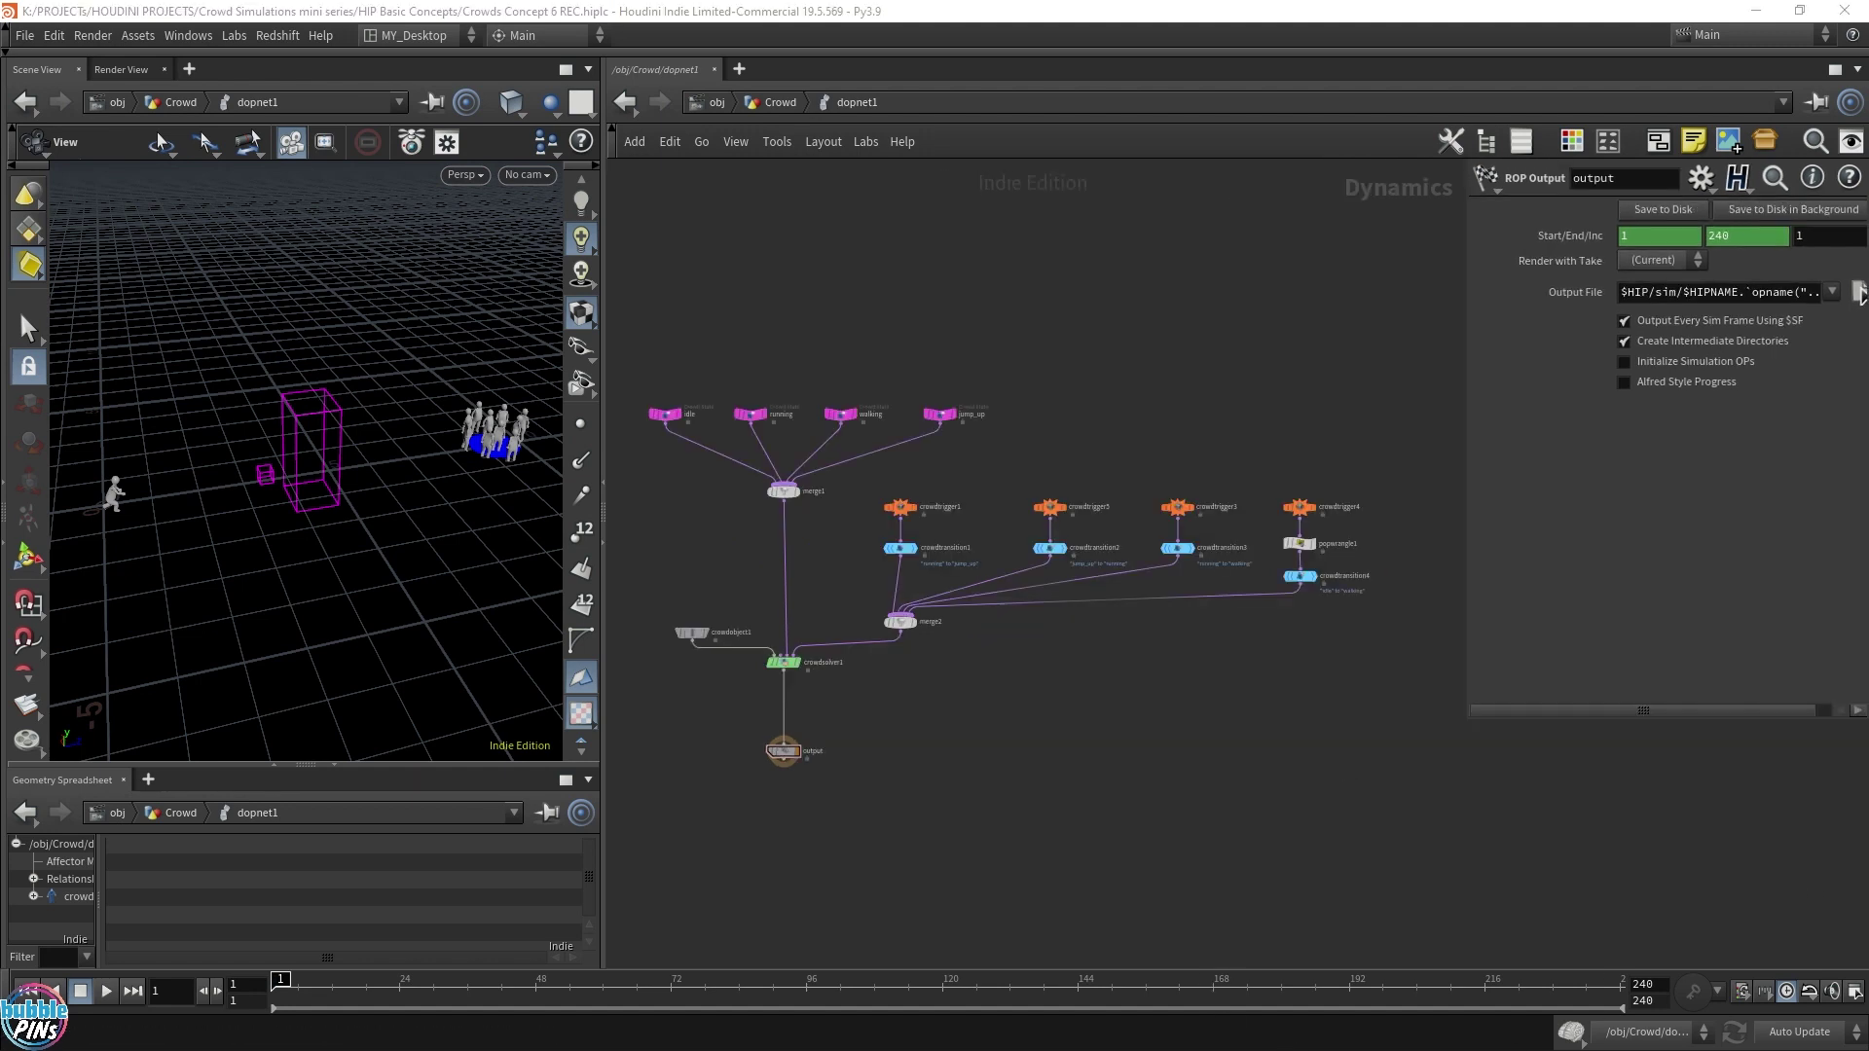
Step: Delete all the crowdtrigger and crowdtransition nodes together with popwrangle1 and merge2
left_click_drag(862, 477, 1398, 701)
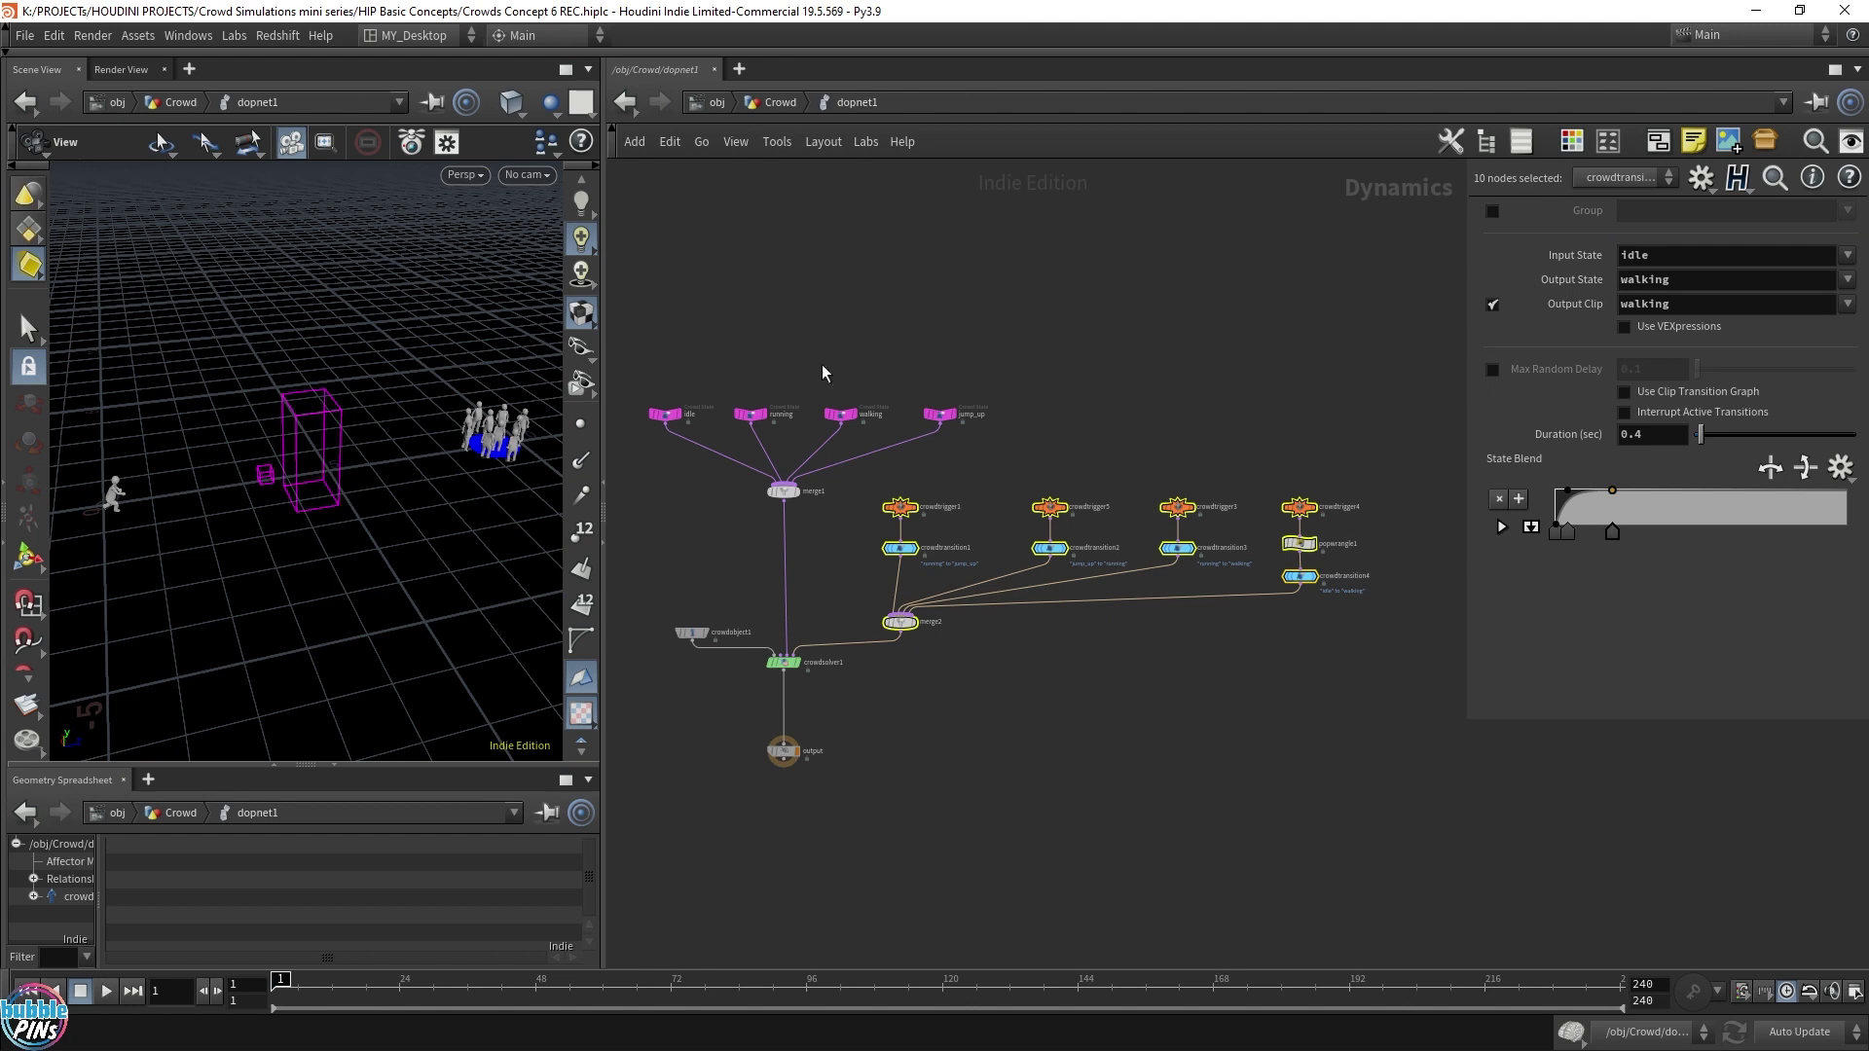
left_click_drag(859, 479, 1364, 699)
key("Delete")
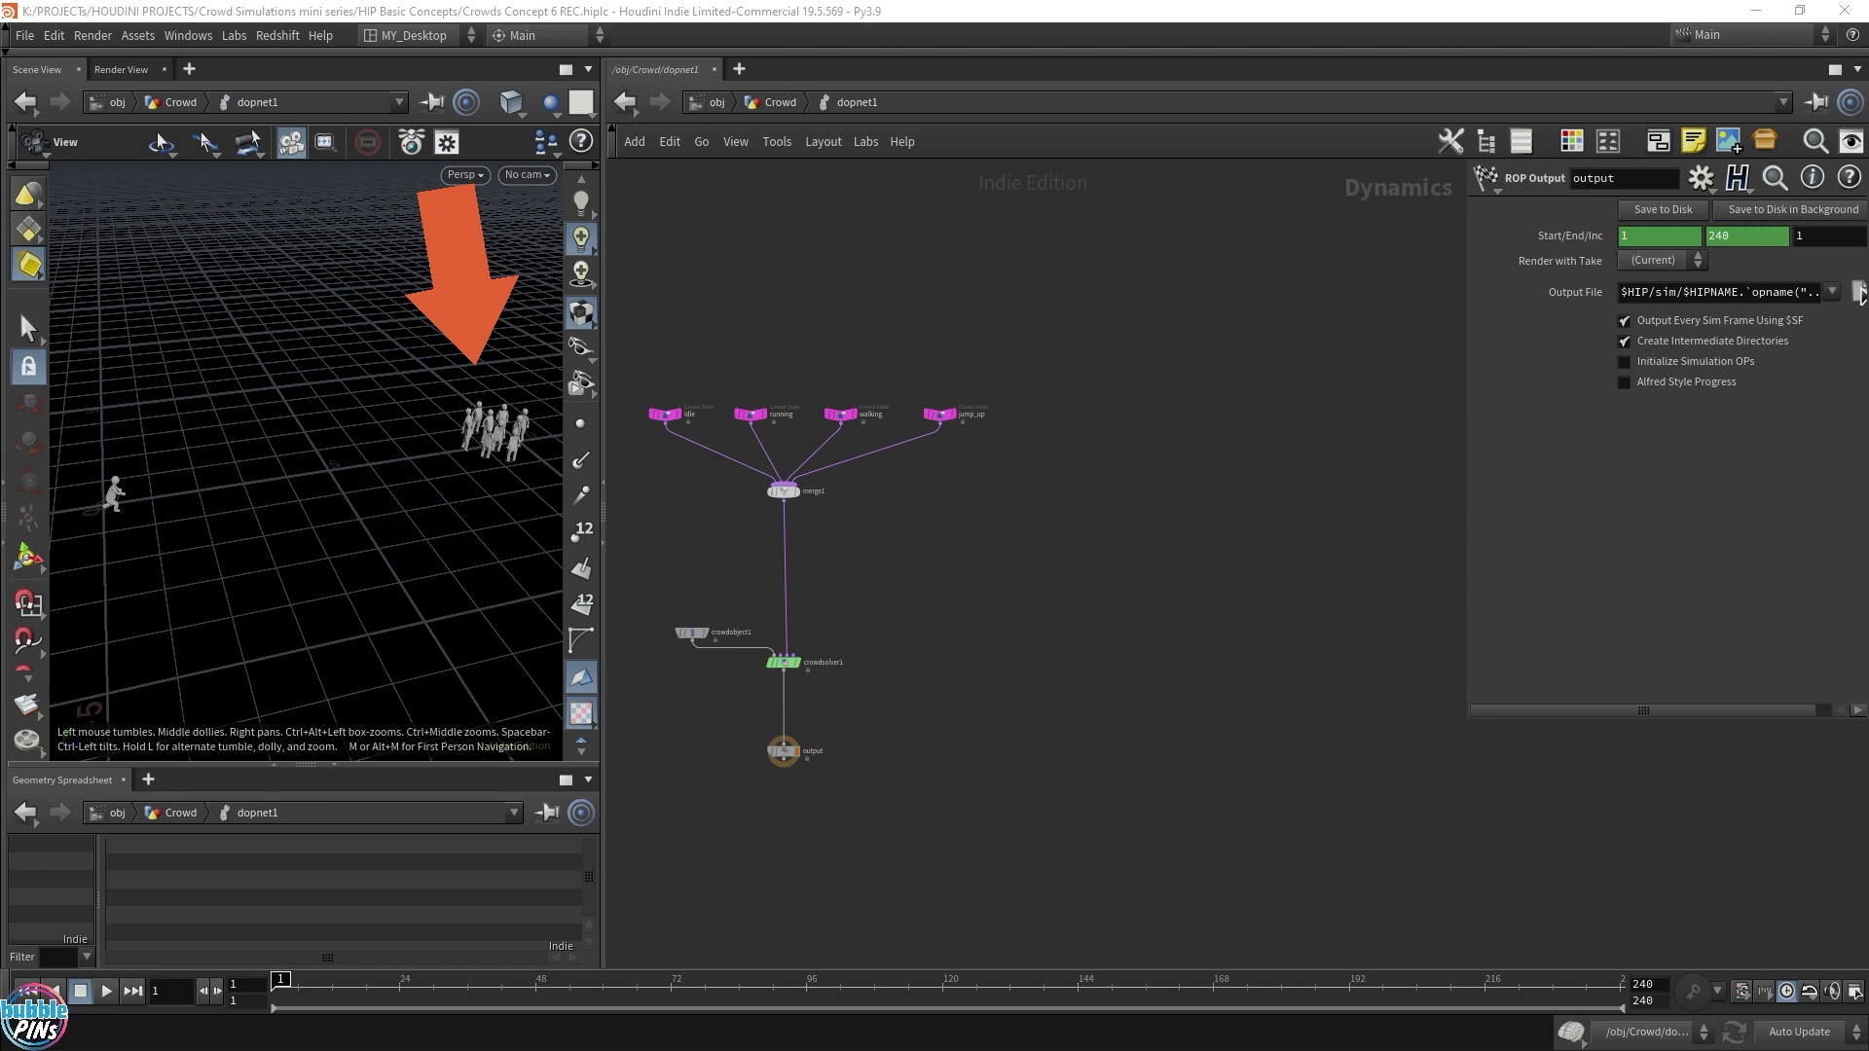
Step: Bypass the purple small-crowd branch in the Crowd geometry network, from object_merge1 down to merge1
key("u")
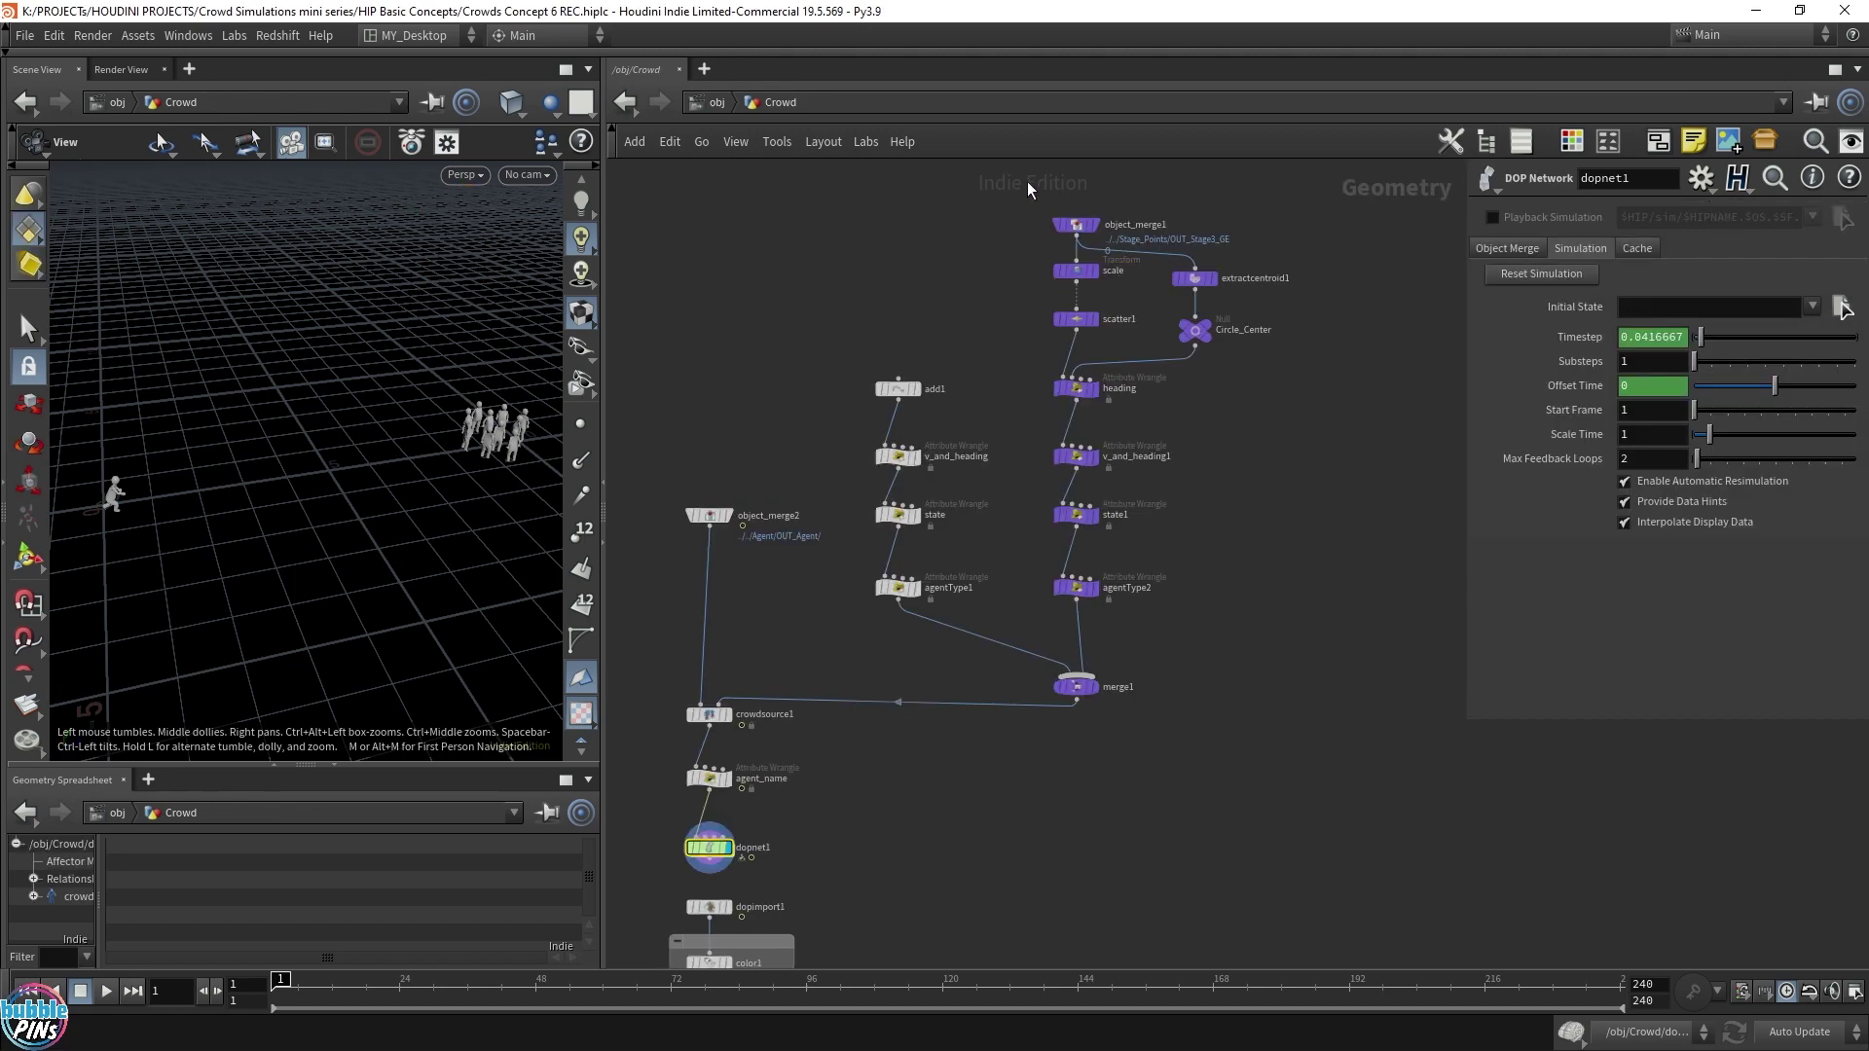
left_click_drag(1014, 190, 1364, 806)
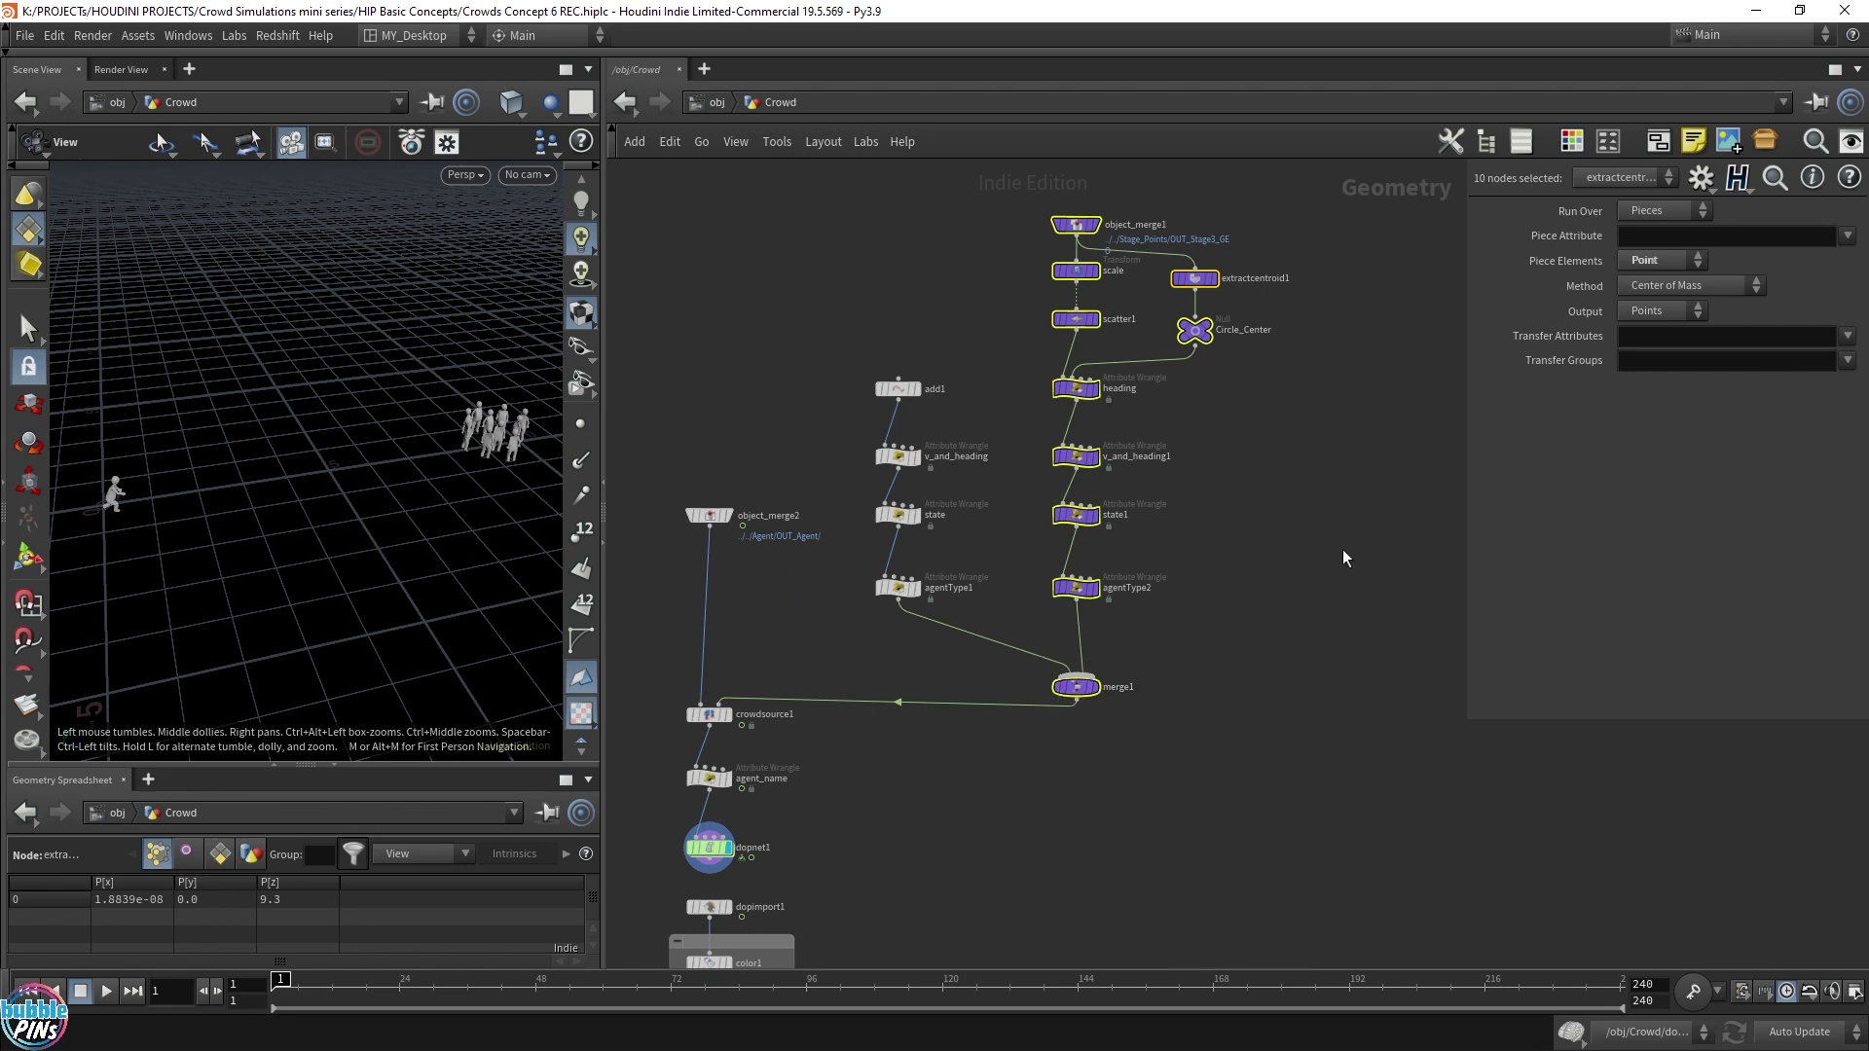
left_click(1270, 654)
left_click_drag(1021, 200, 1421, 865)
Step: Wire agentType1 directly into the points input of crowdsource1 and open dopnet1
left_click(897, 602)
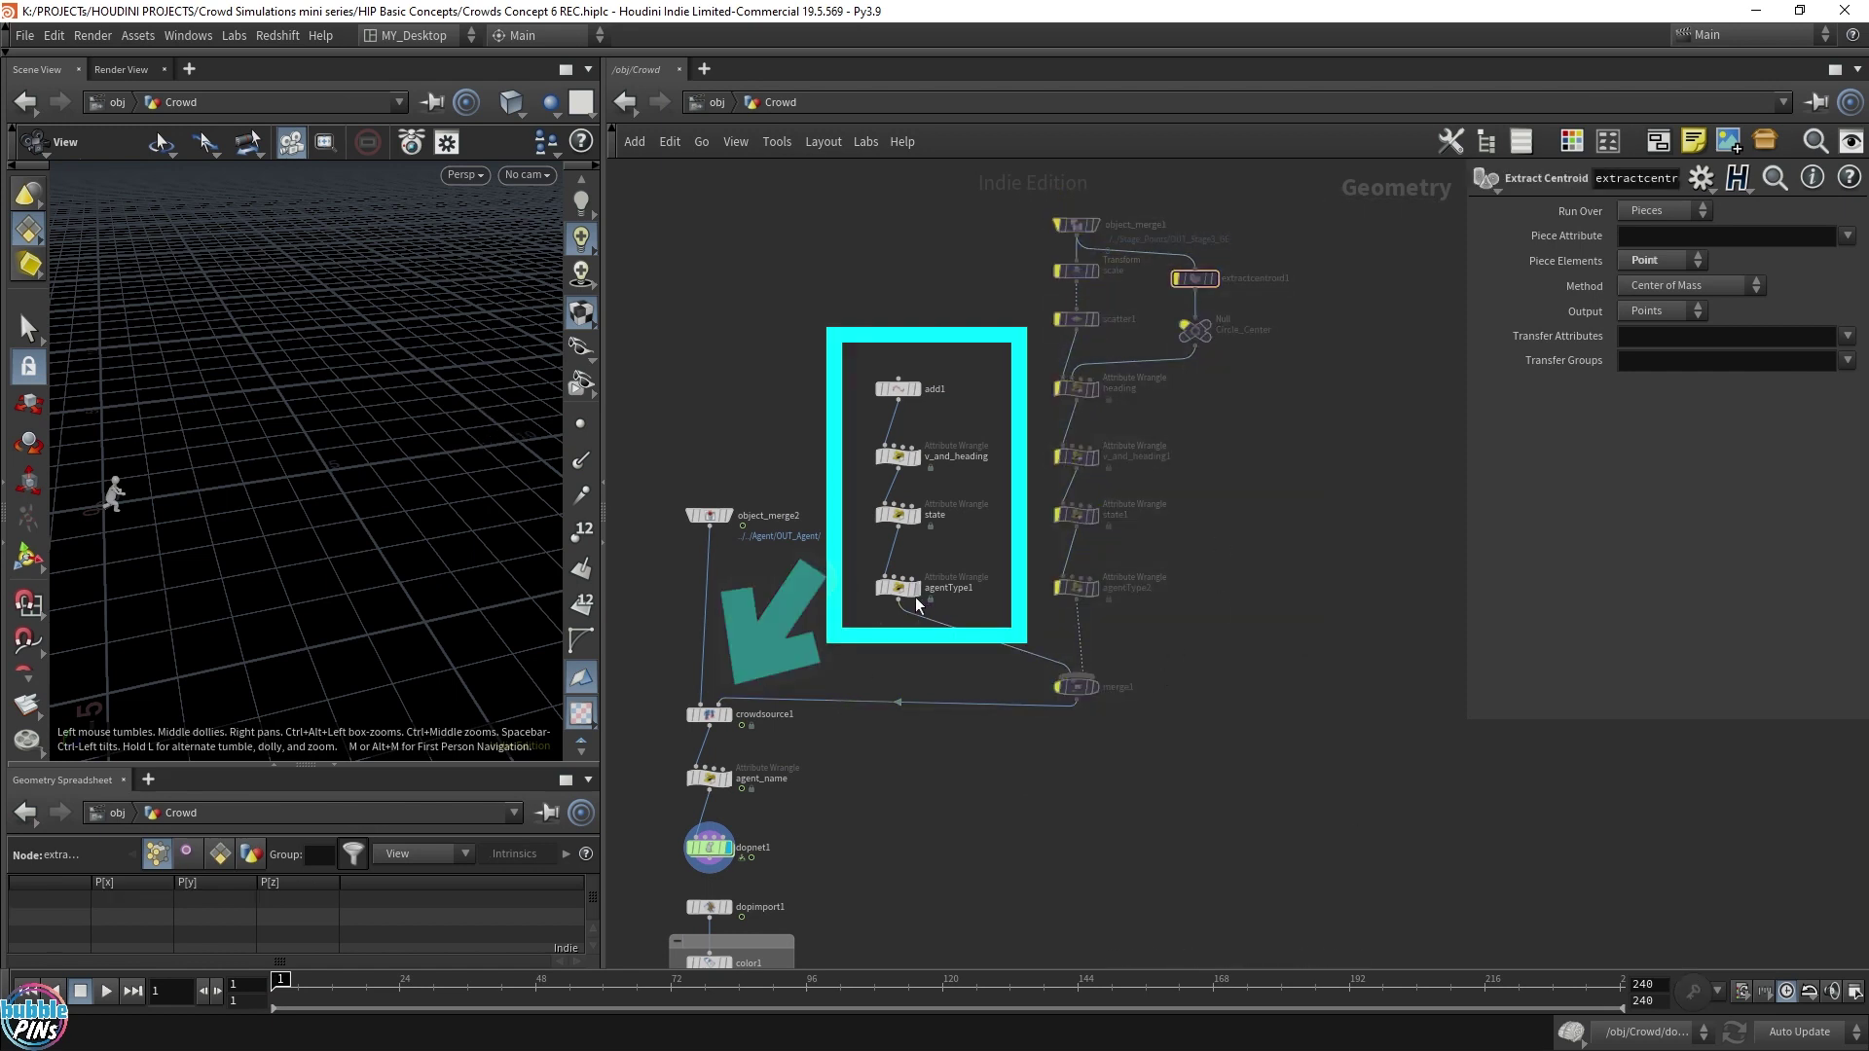
left_click(719, 705)
double_click(711, 855)
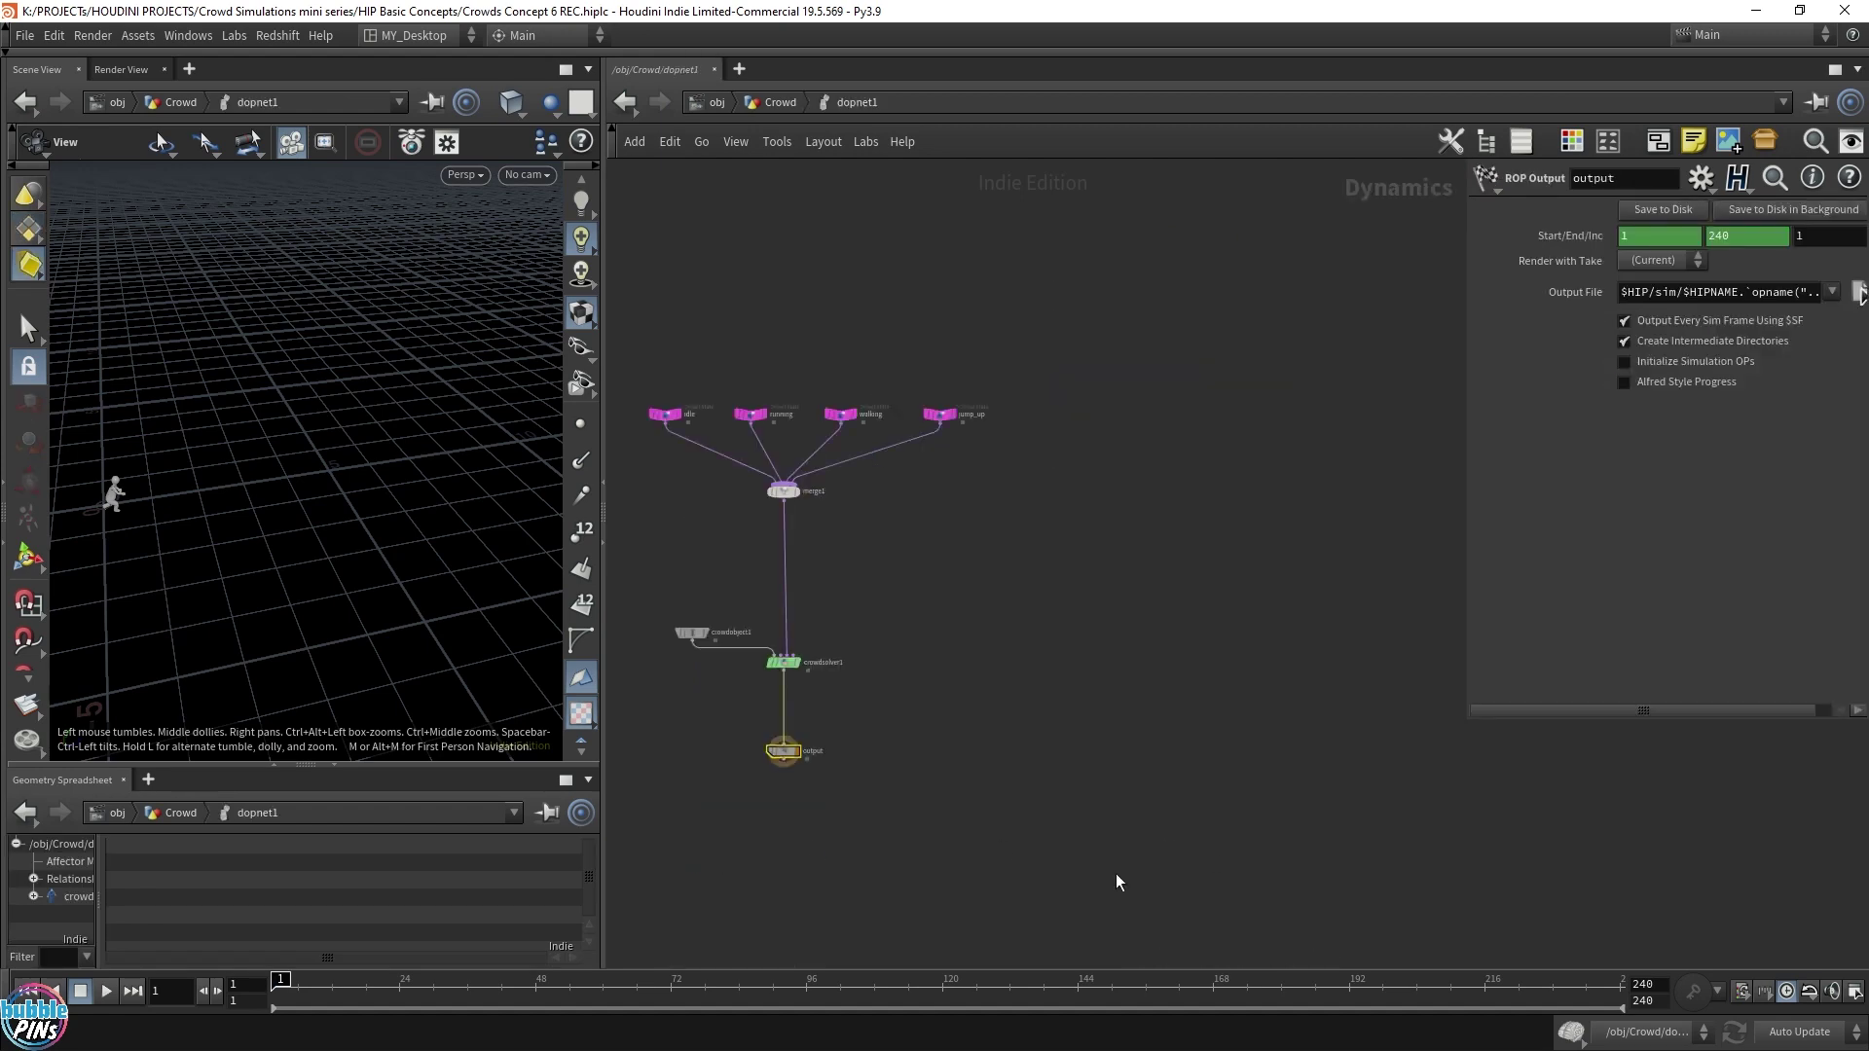
Step: Play the simulation with the running agent in closer view and return to frame 1
right_click_drag(318, 441, 271, 496)
scroll(221, 484, "up", 3)
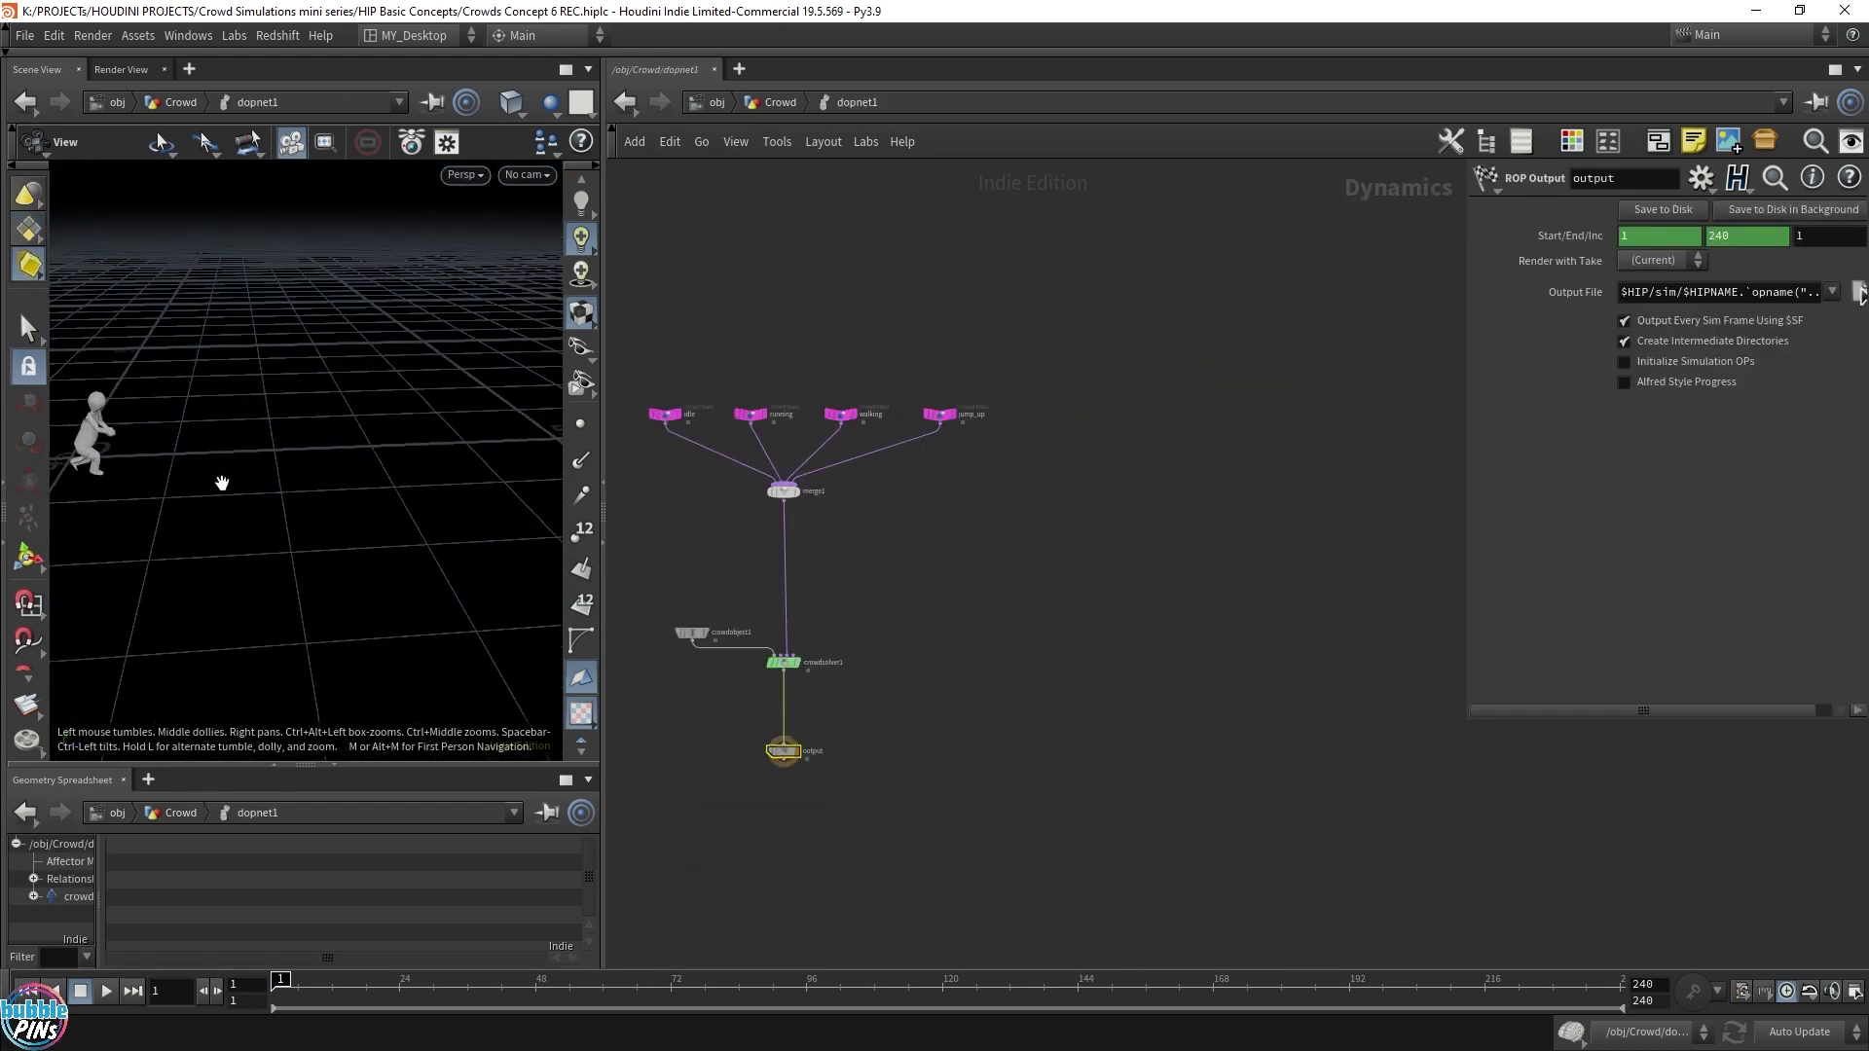
key("Up")
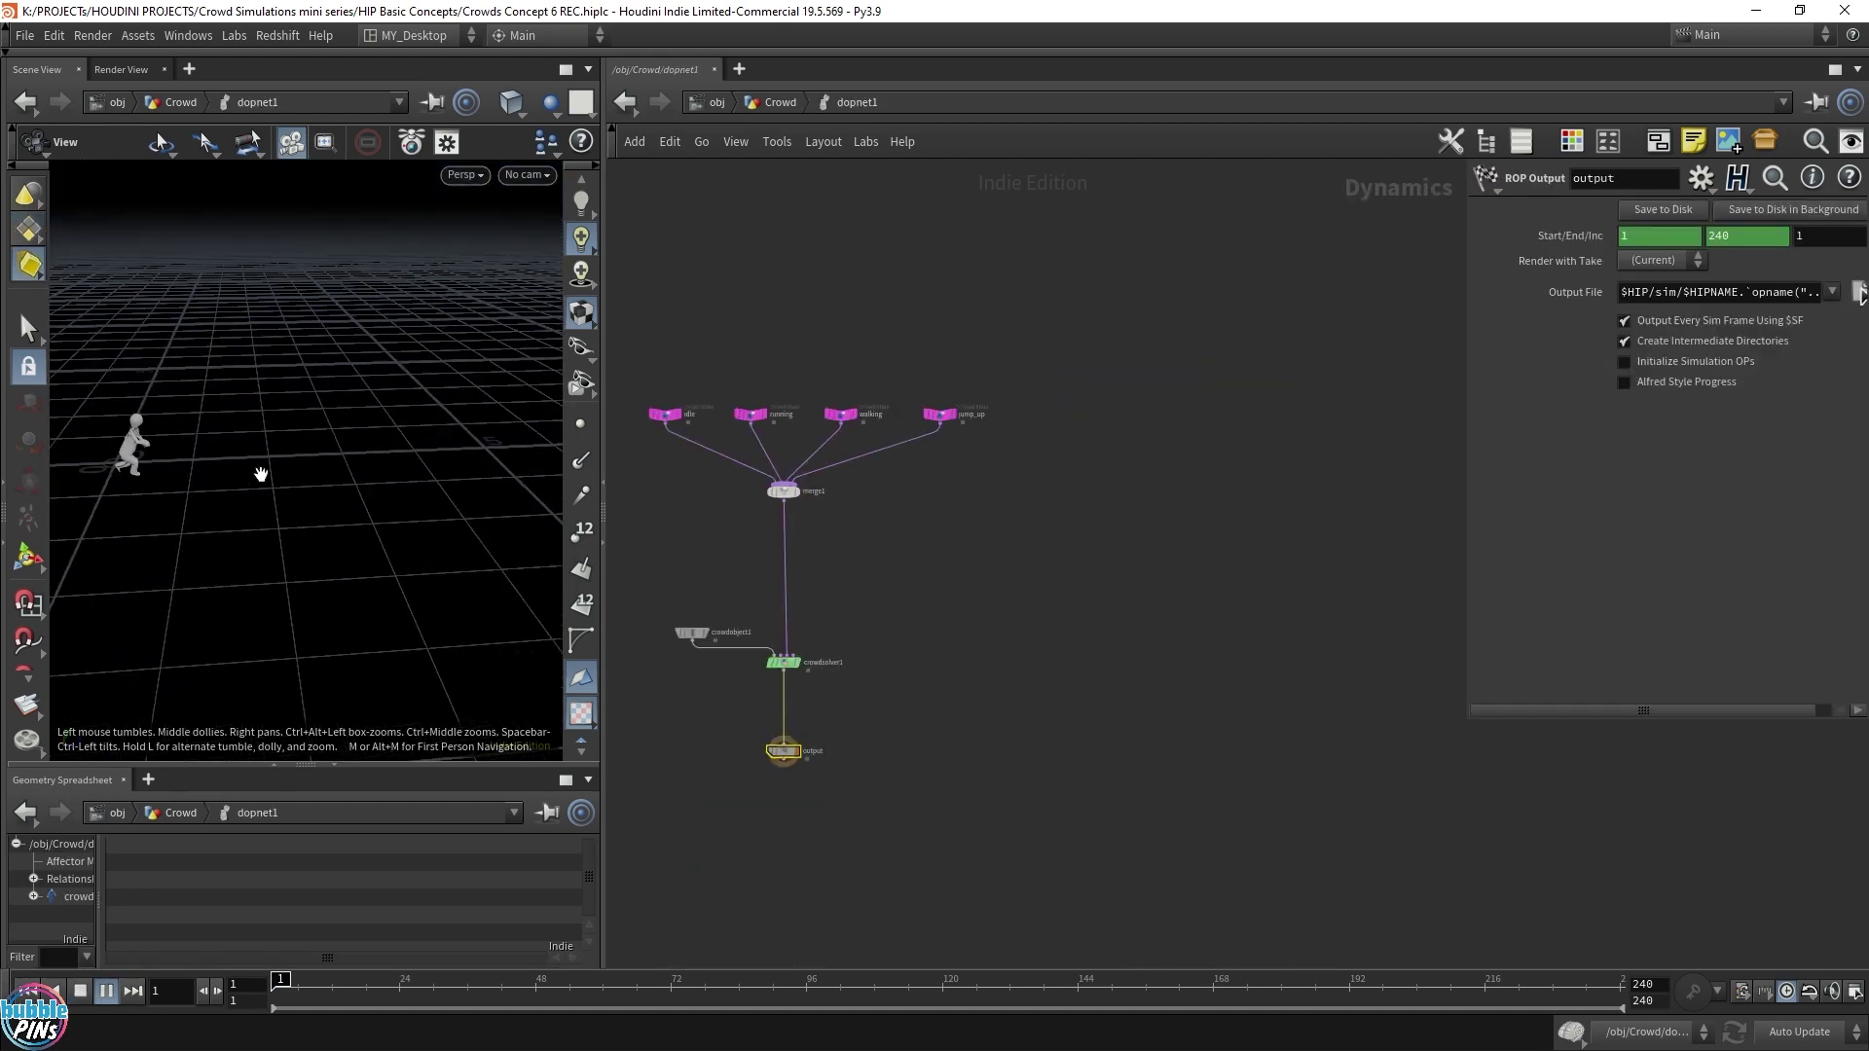
key("ctrl+Up")
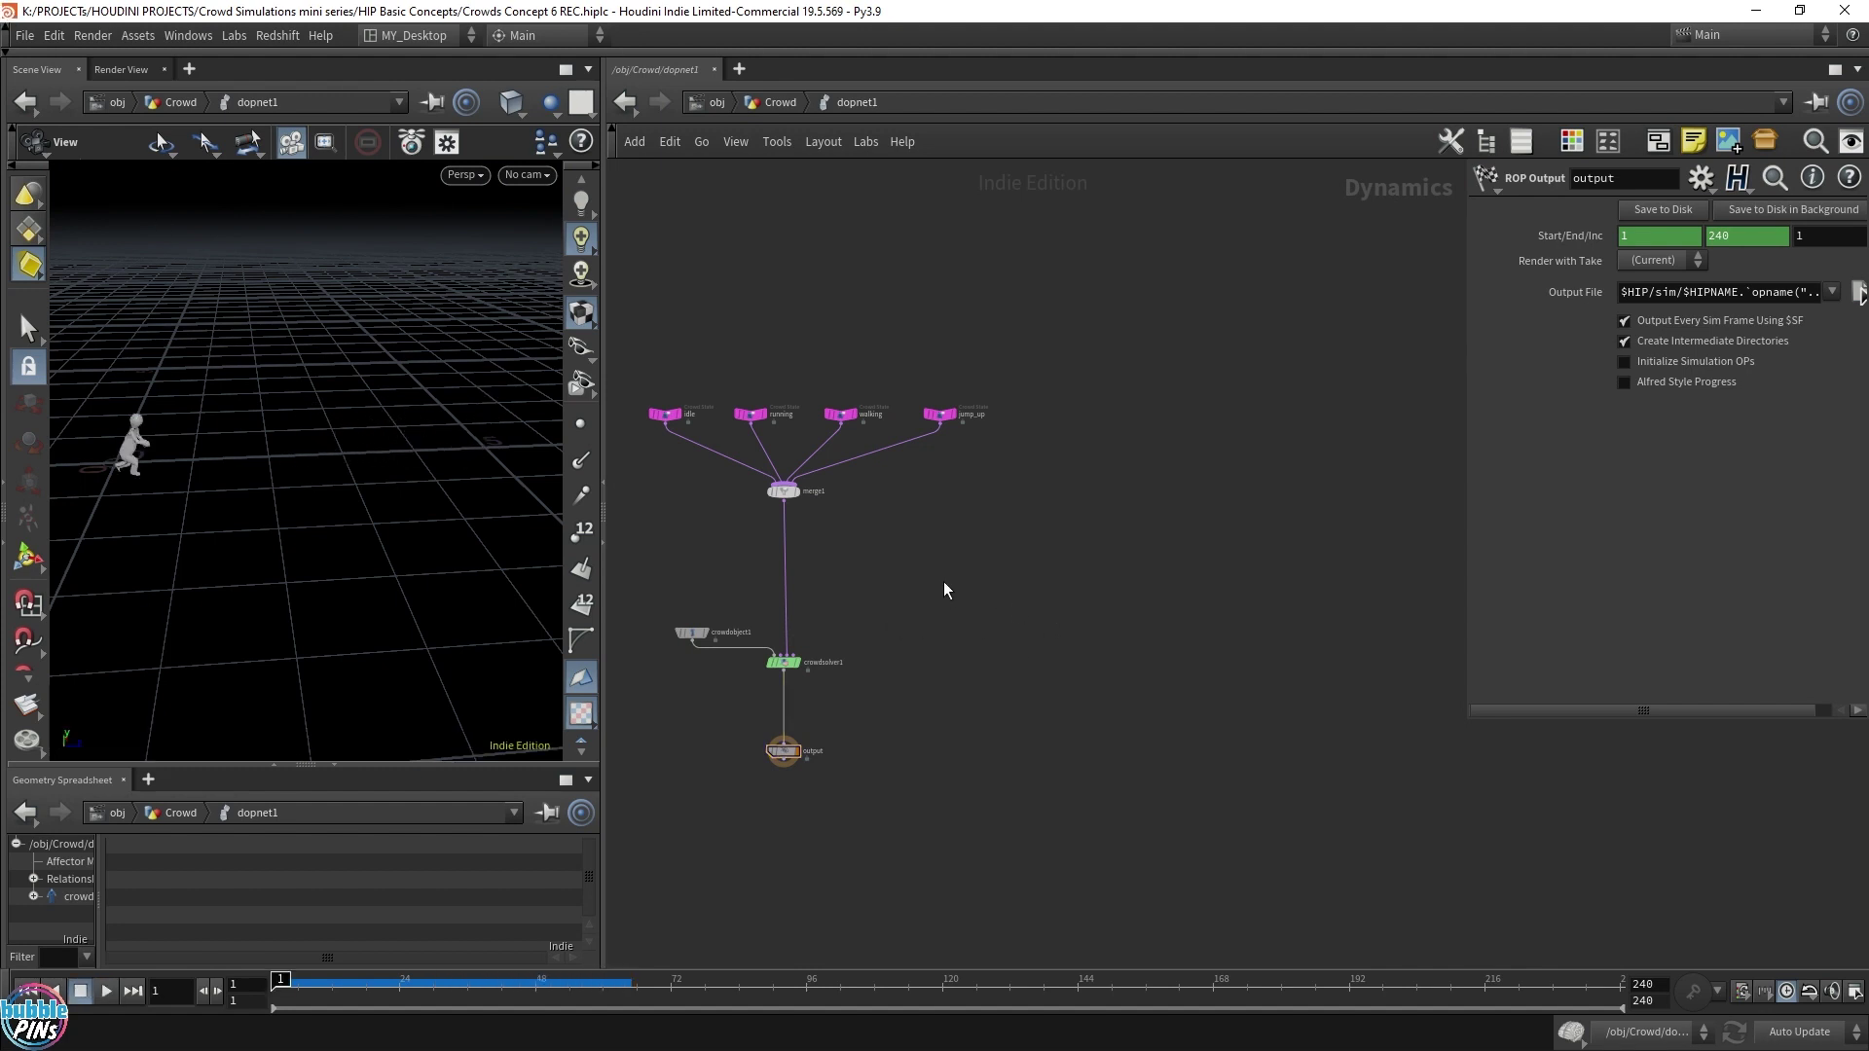
Step: Add a Crowd Trigger node in dopnet1 and place it beside the wire between merge1 and crowdsolver1
scroll(993, 606, "up", 4)
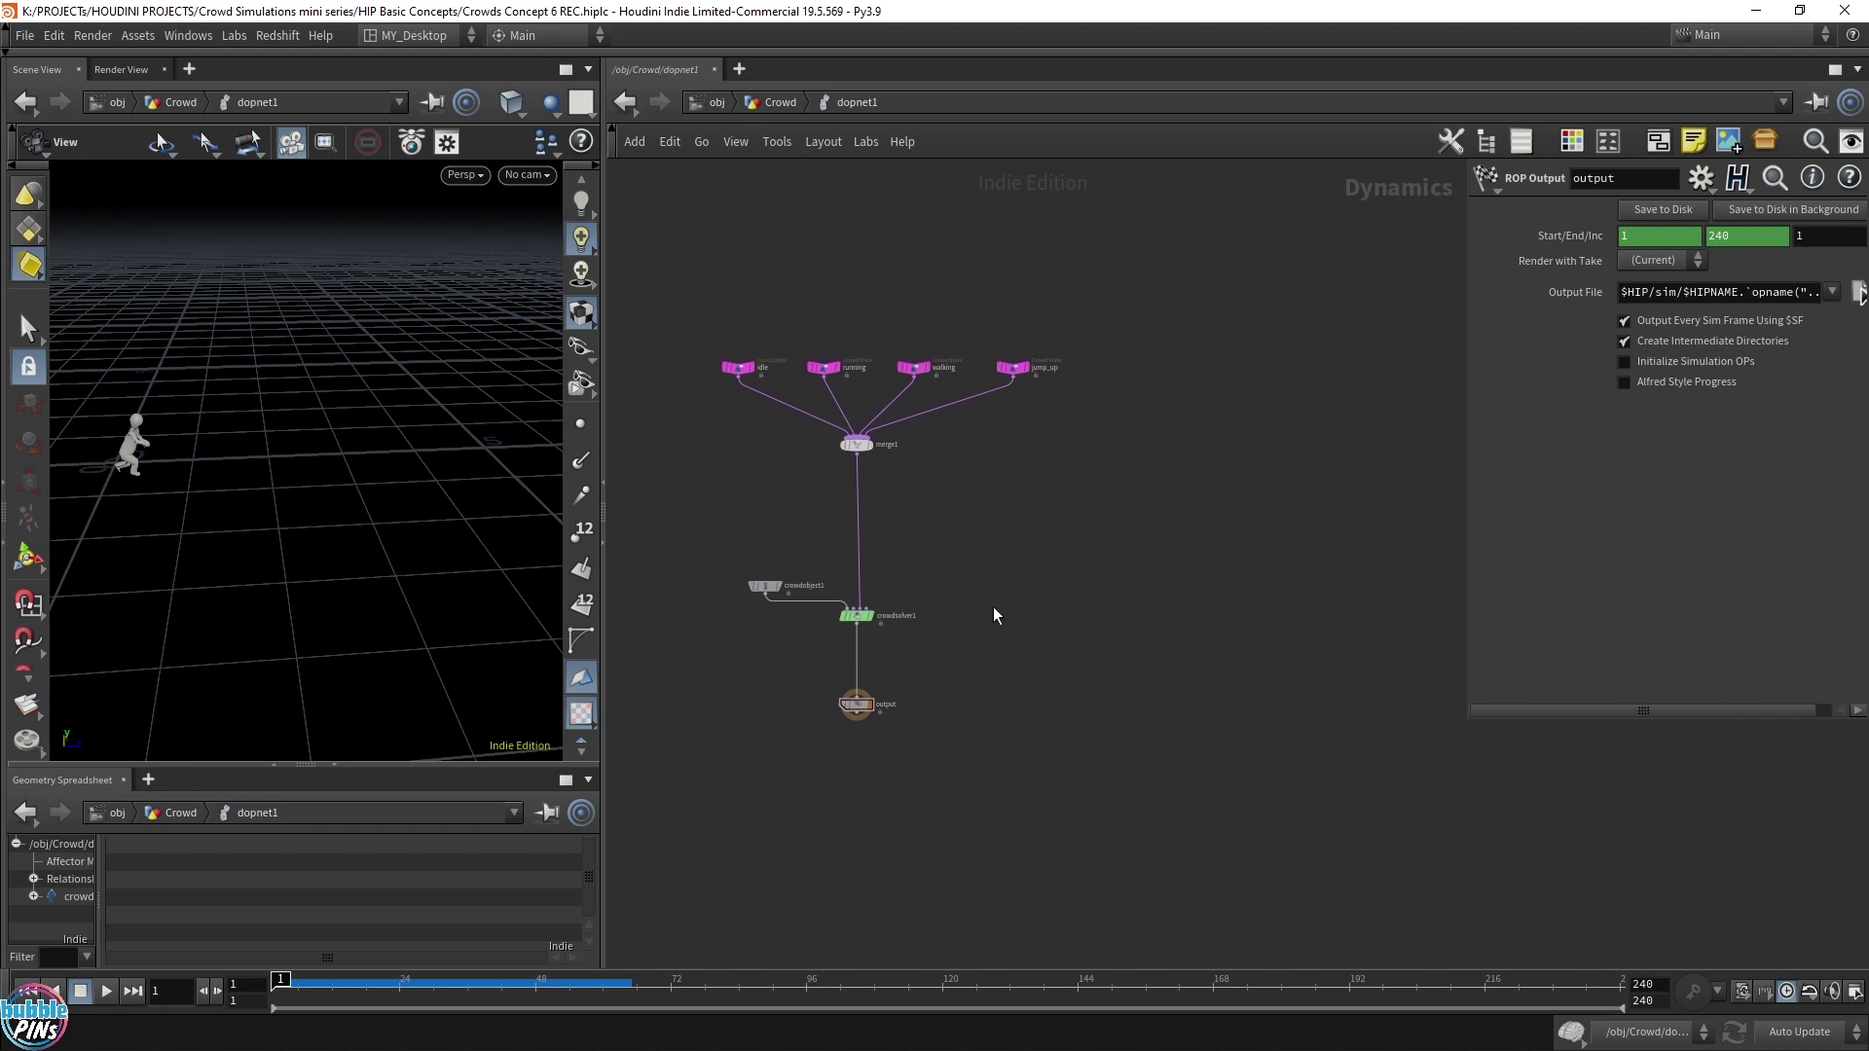
key("Tab")
type("crowd tr")
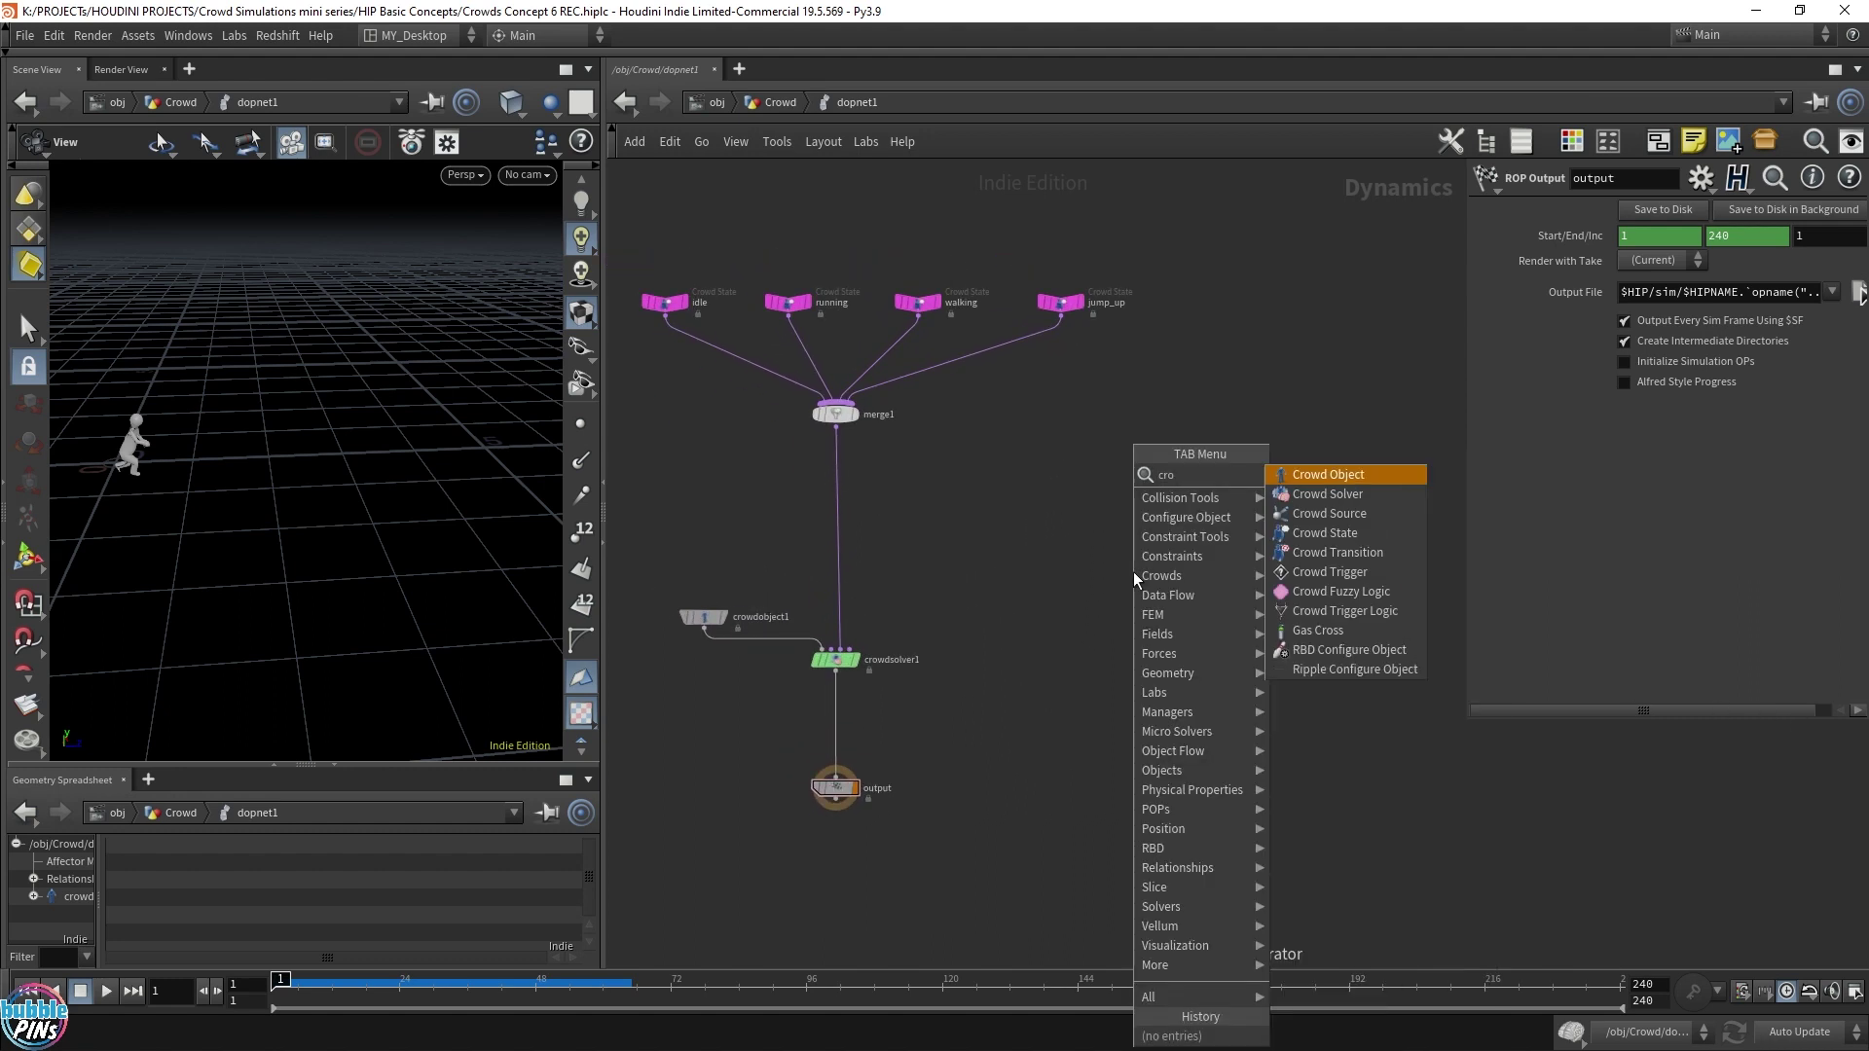
key("Return")
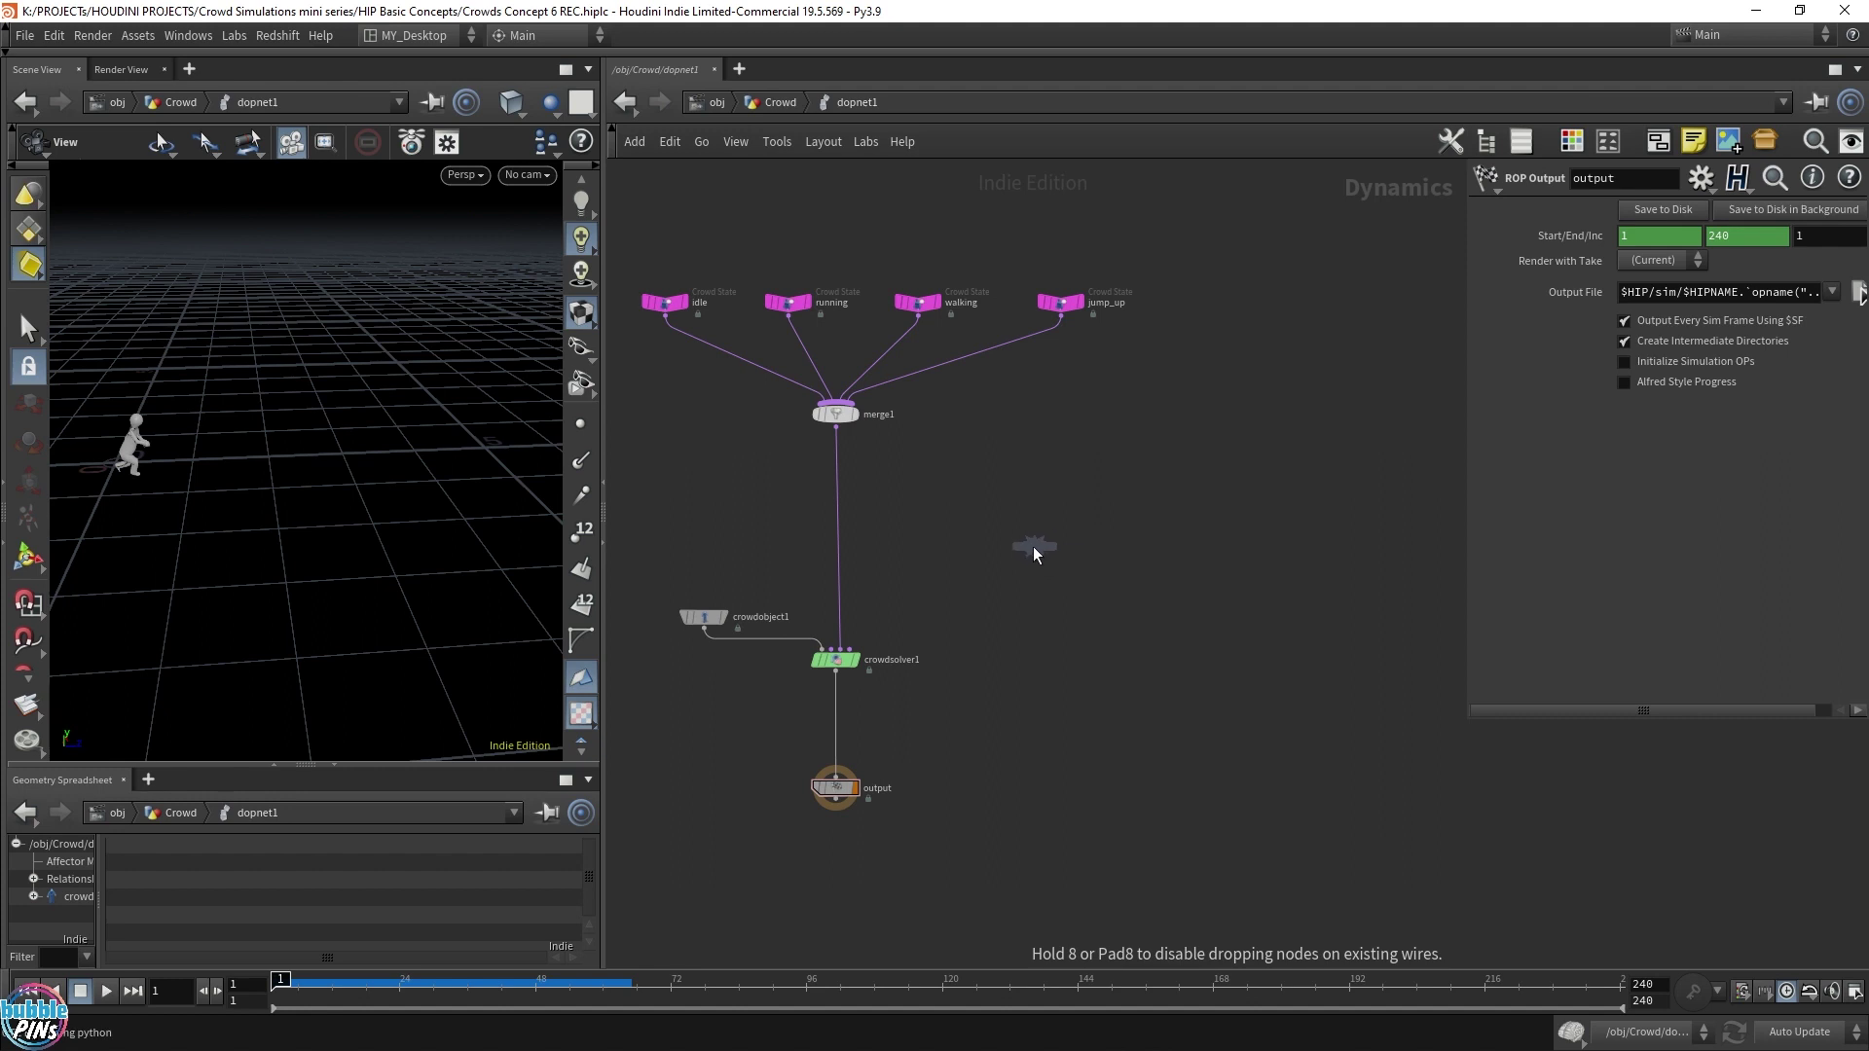
scroll(1003, 551, "up", 2)
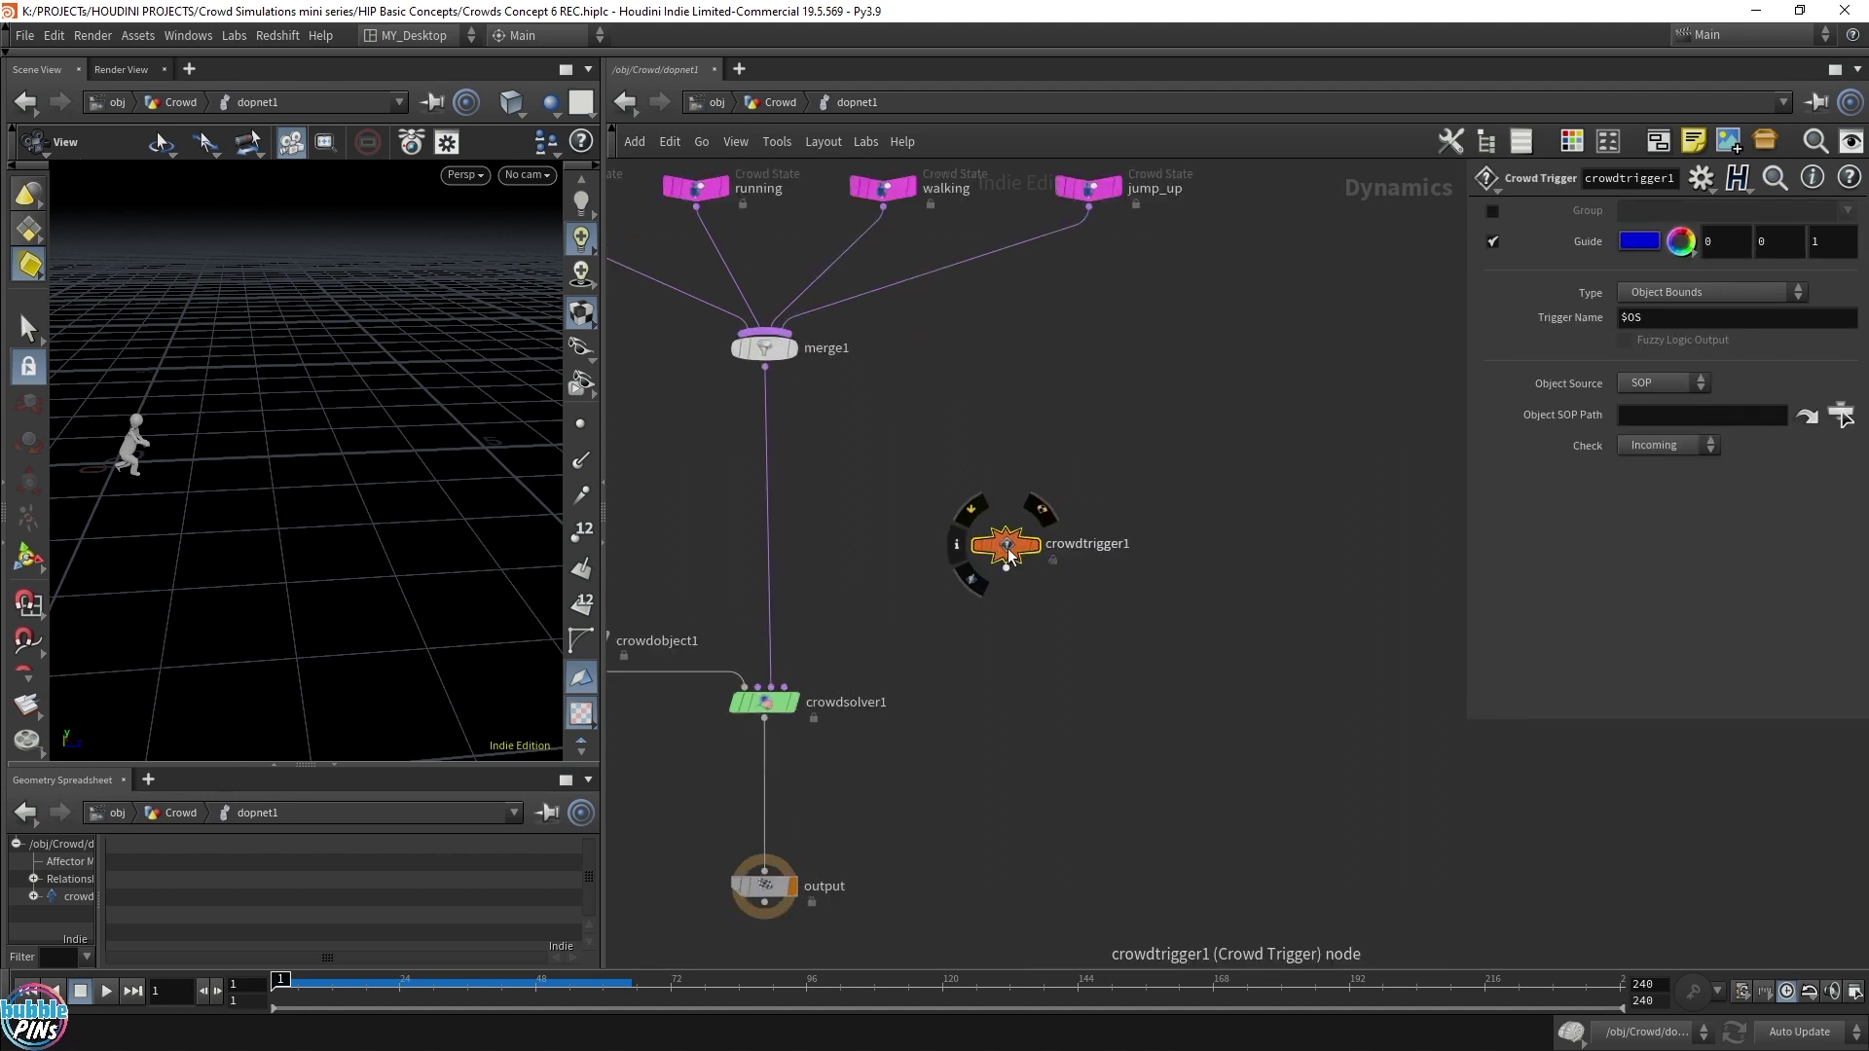
left_click(1051, 534)
left_click_drag(1051, 534, 1093, 537)
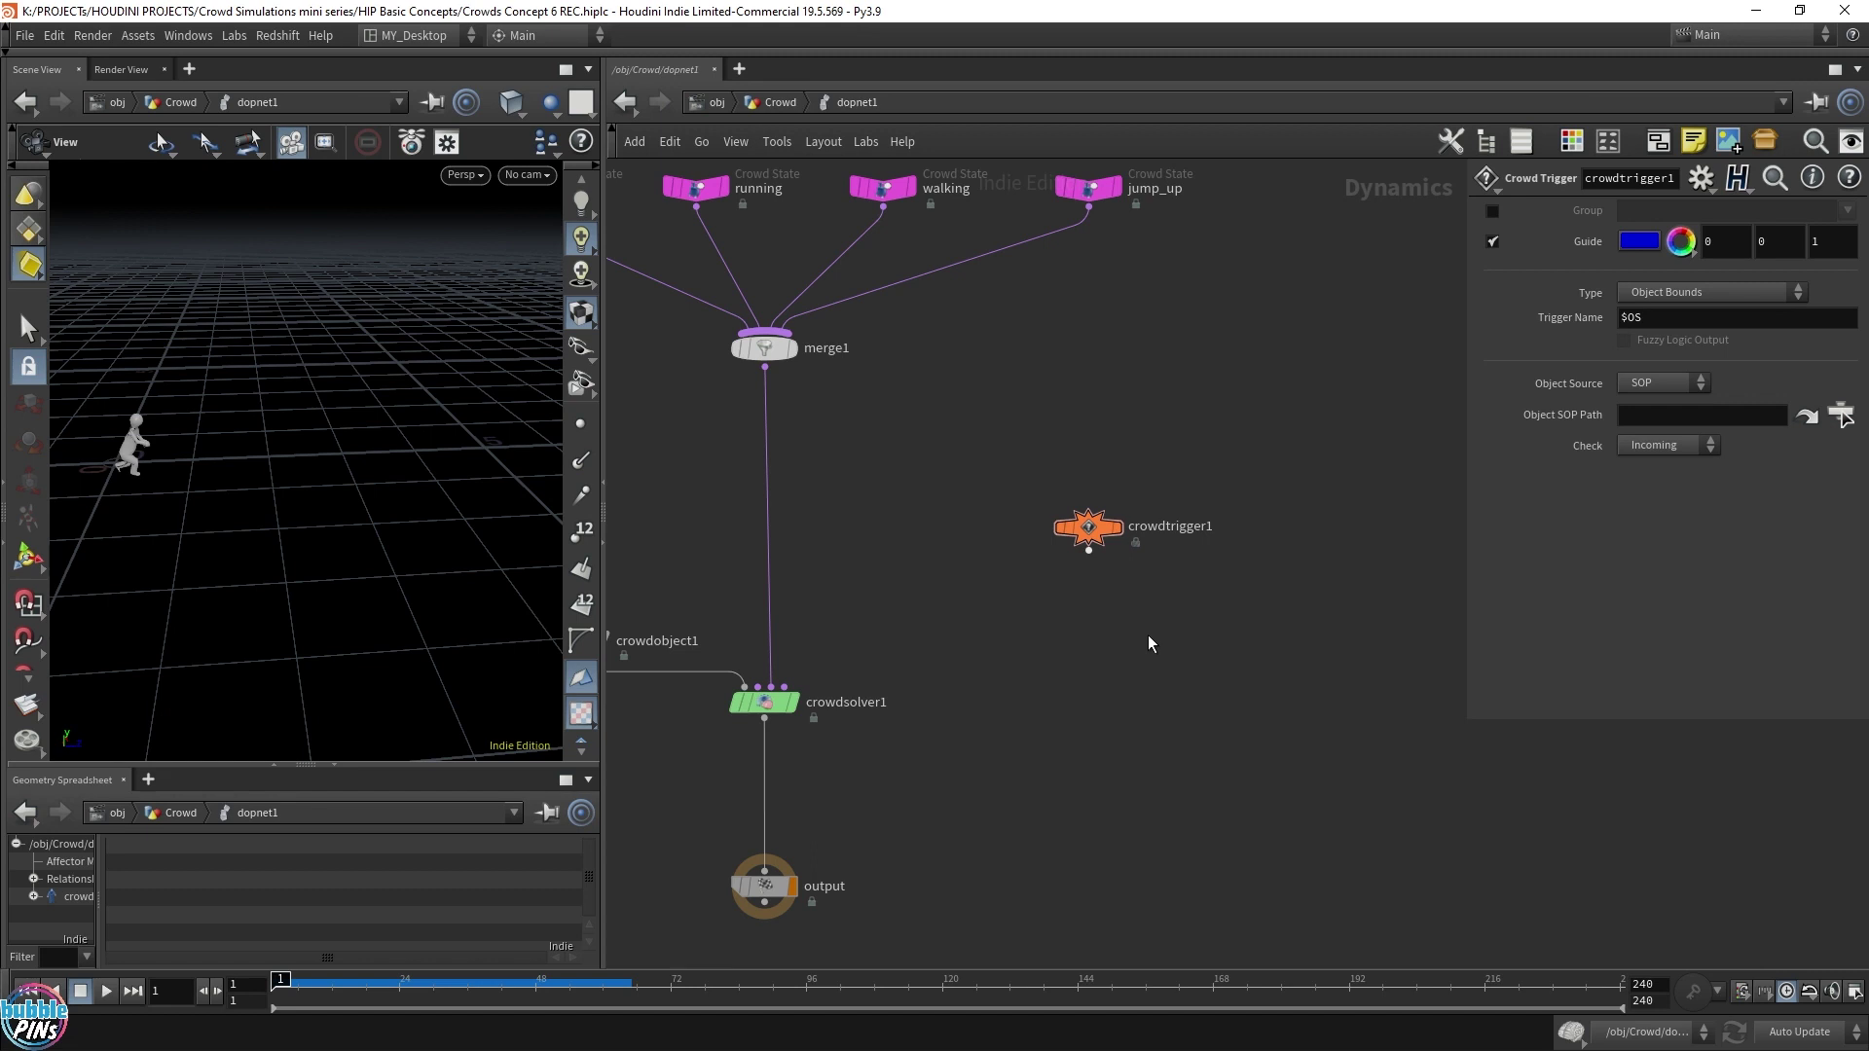
Step: Add a Crowd Transition node below crowdtrigger1, wired from the trigger into crowdsolver1
key("Tab")
type("cro")
type(" tri")
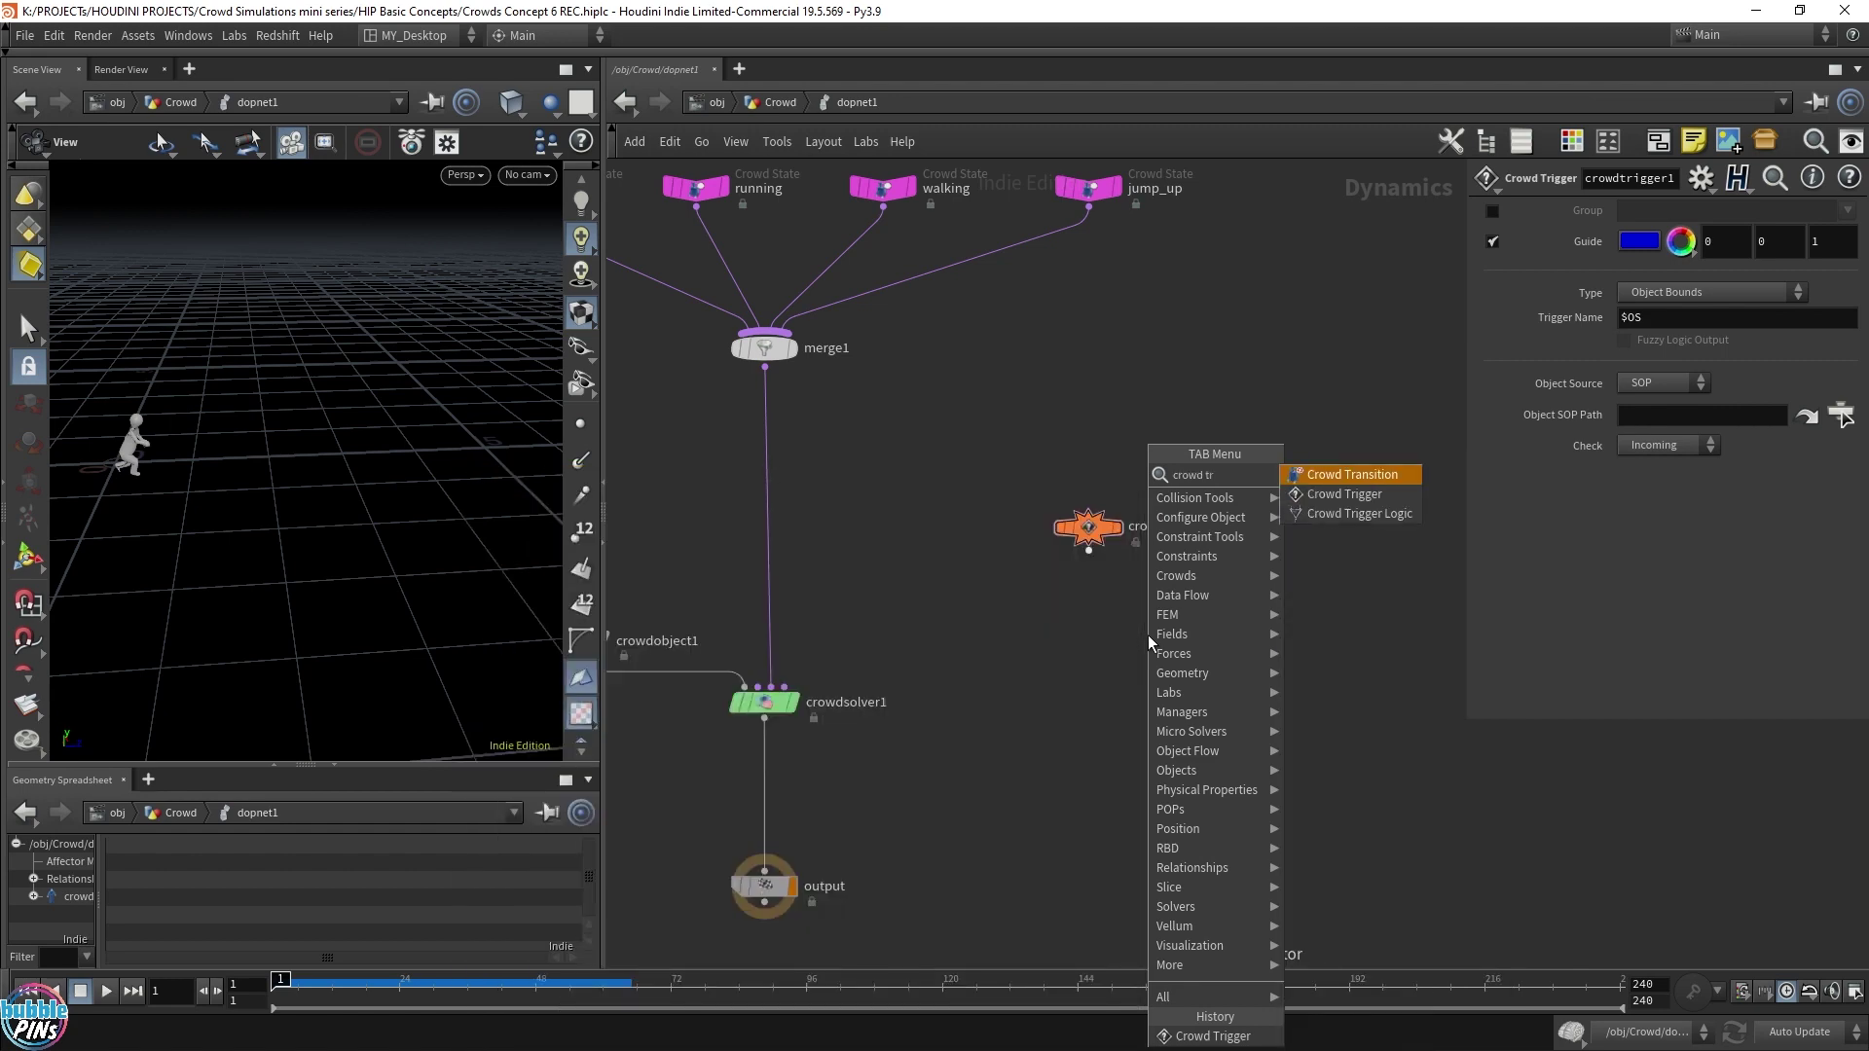
key("Return")
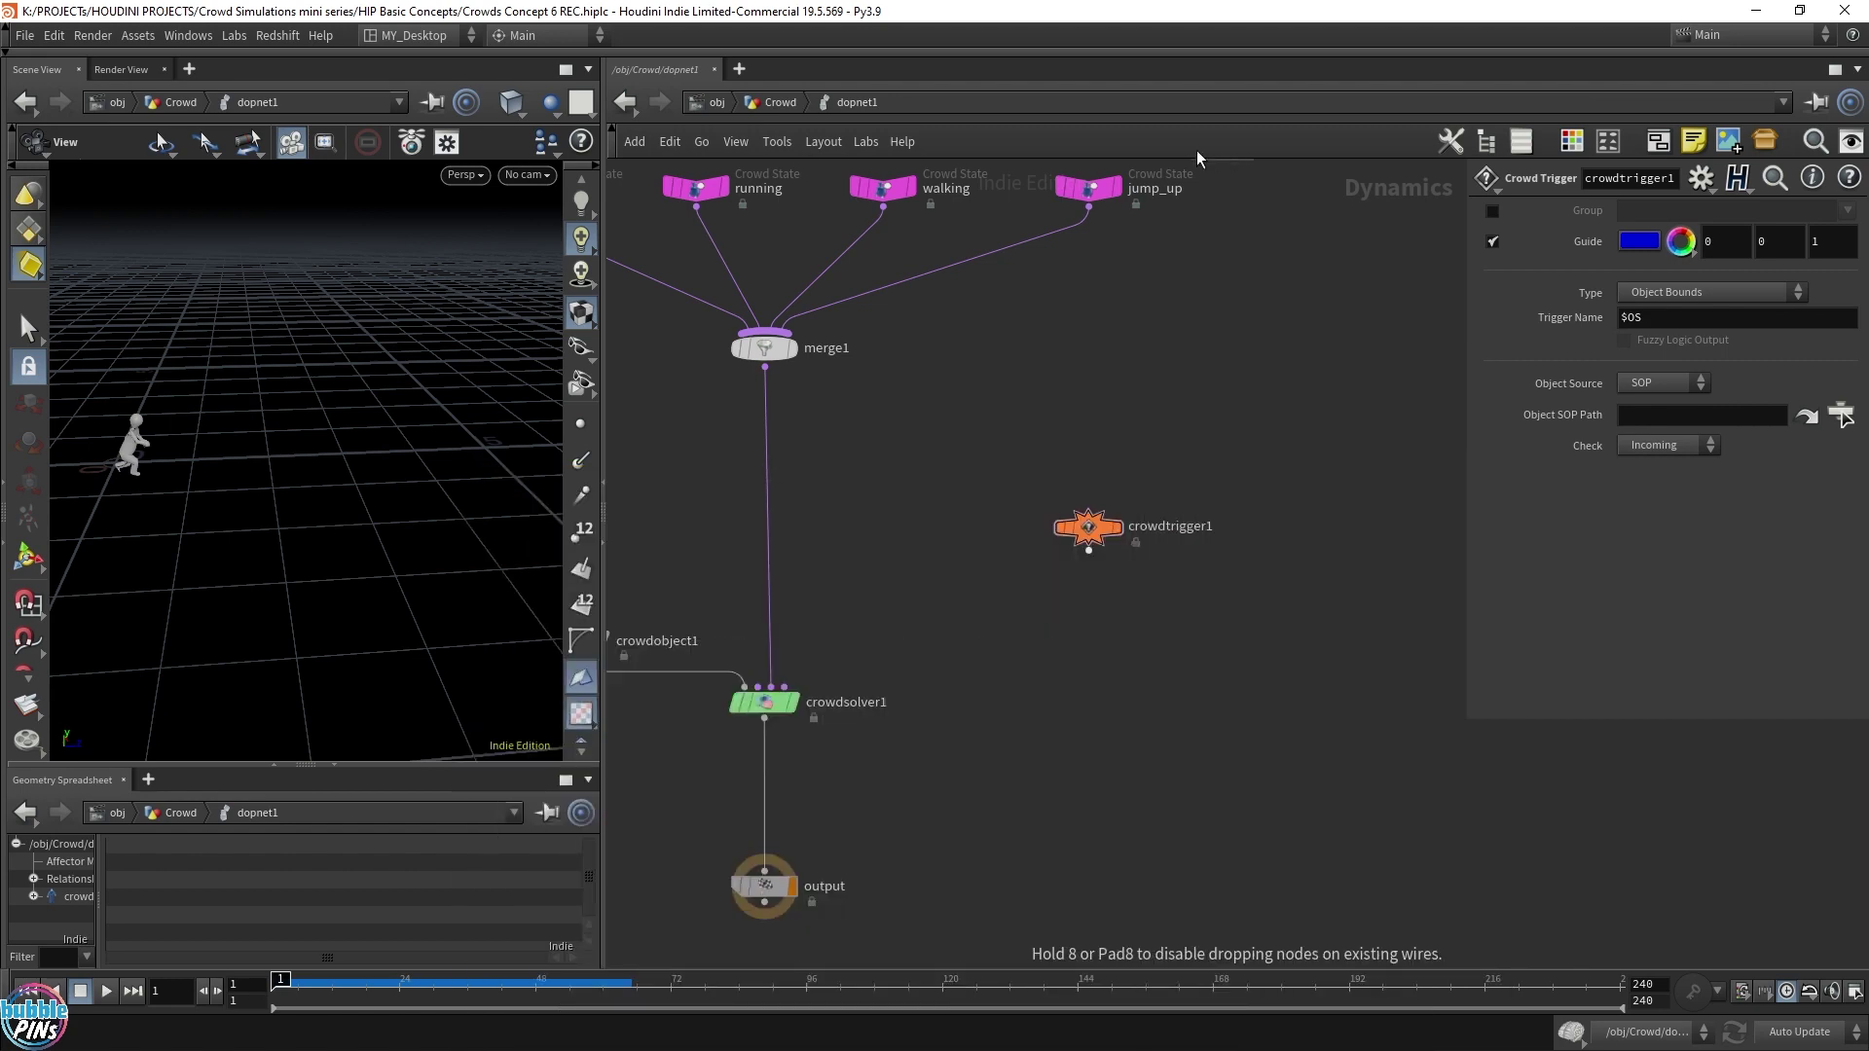
left_click(1081, 594)
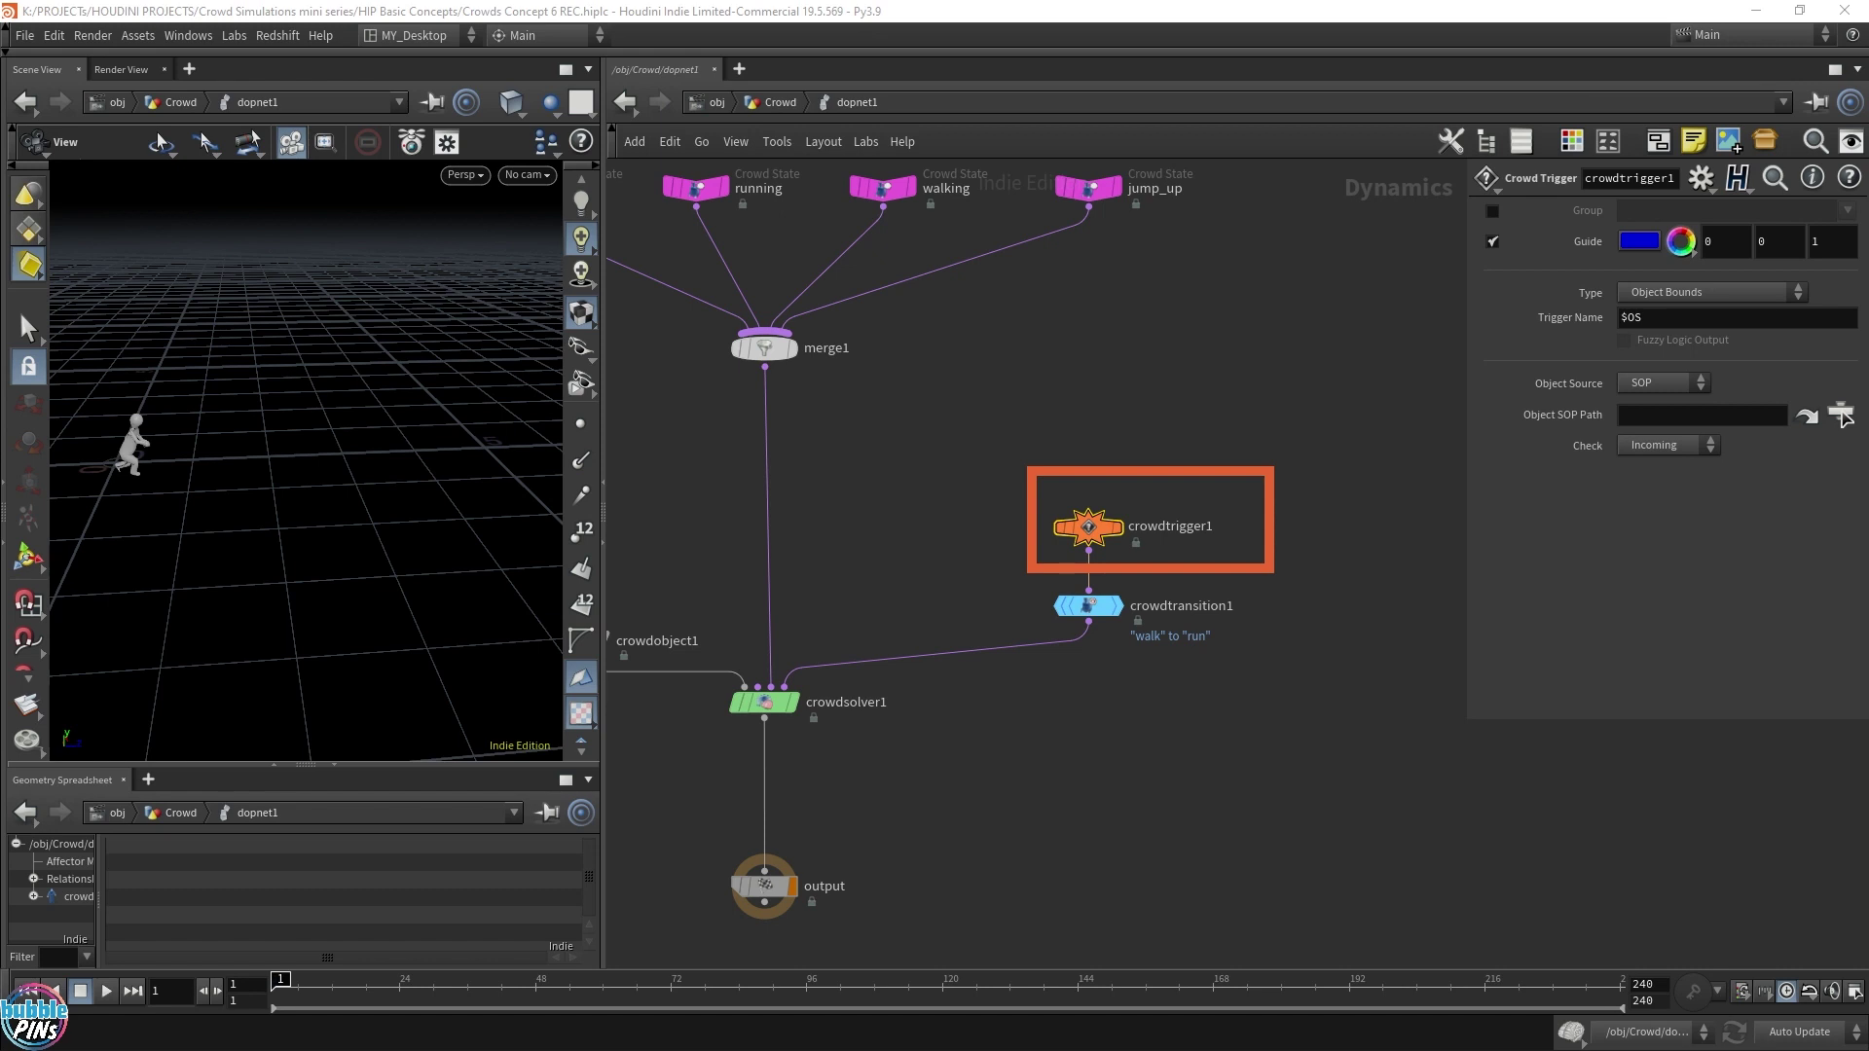
Step: Set crowdtrigger1's type to Object Distance (position) and its object SOP path to /obj/Props/OUT_Box_Trigger
left_click(1523, 293)
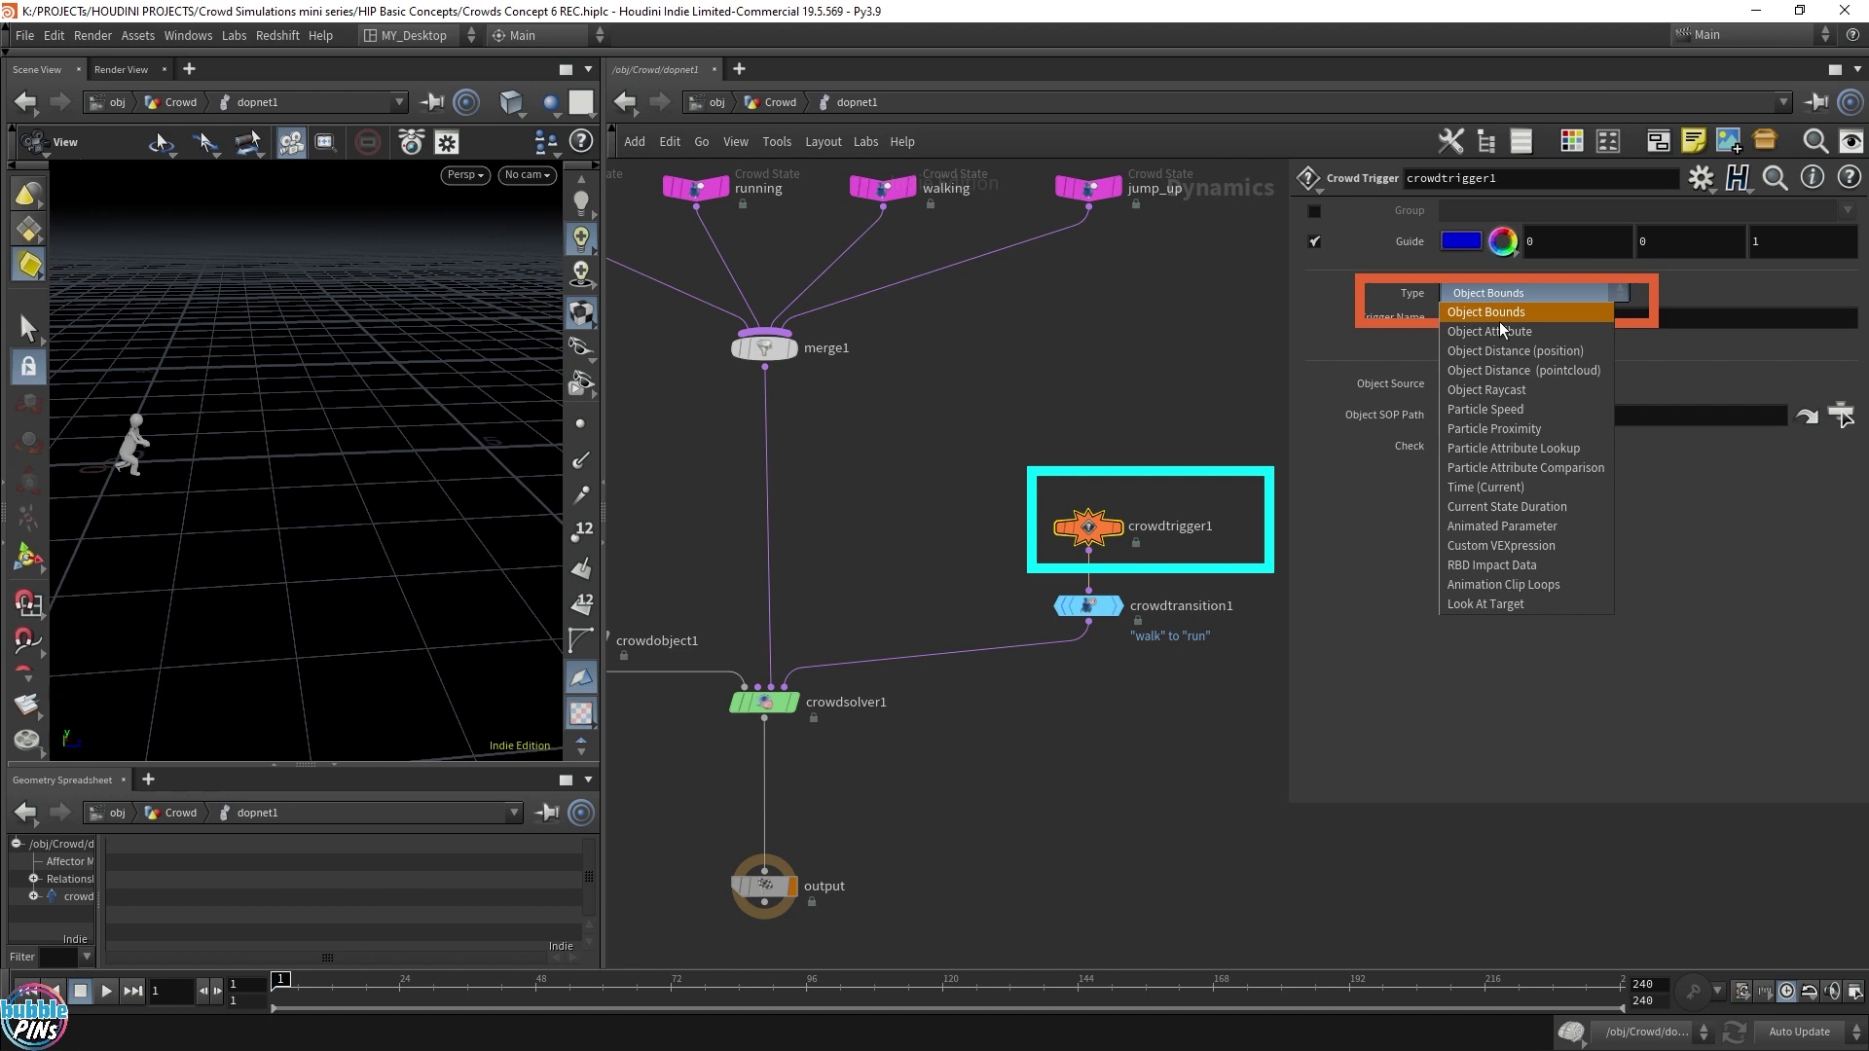
left_click(1546, 352)
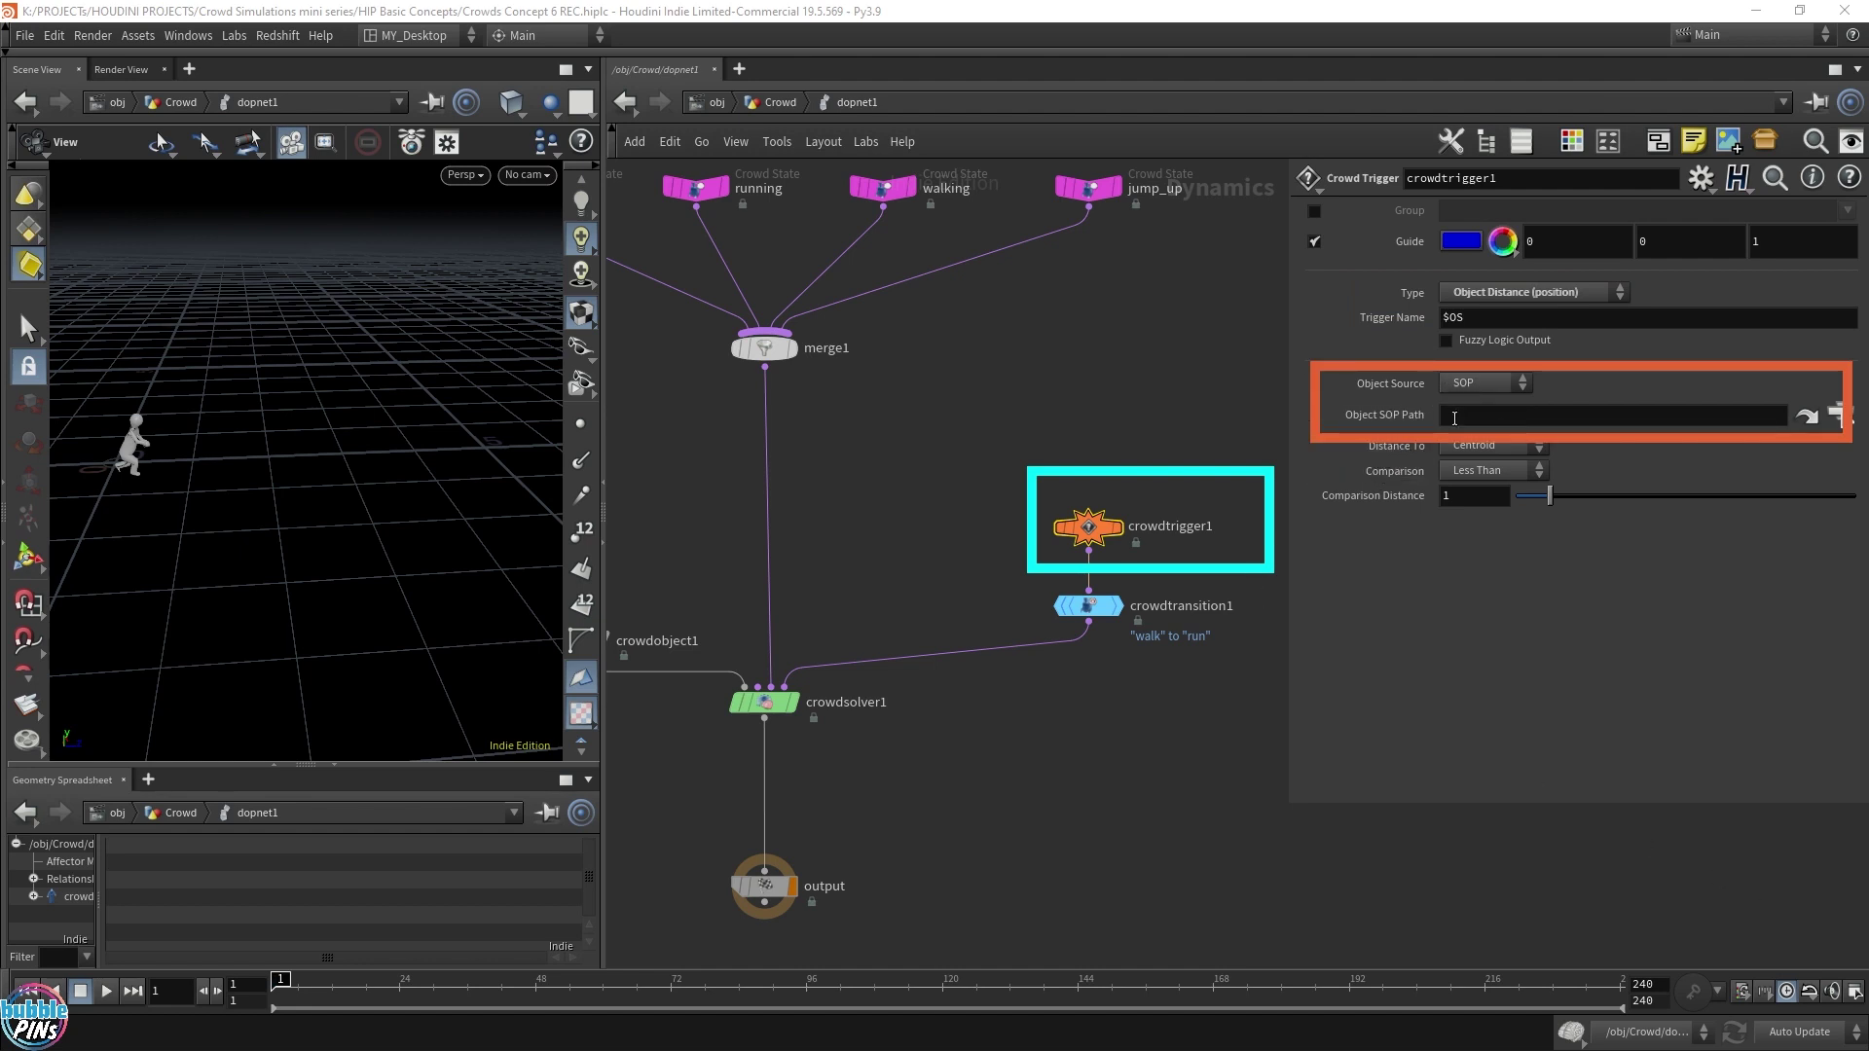
left_click(1838, 414)
left_click_drag(1730, 246, 1133, 103)
scroll(1069, 192, "up", 3)
left_click(1068, 187)
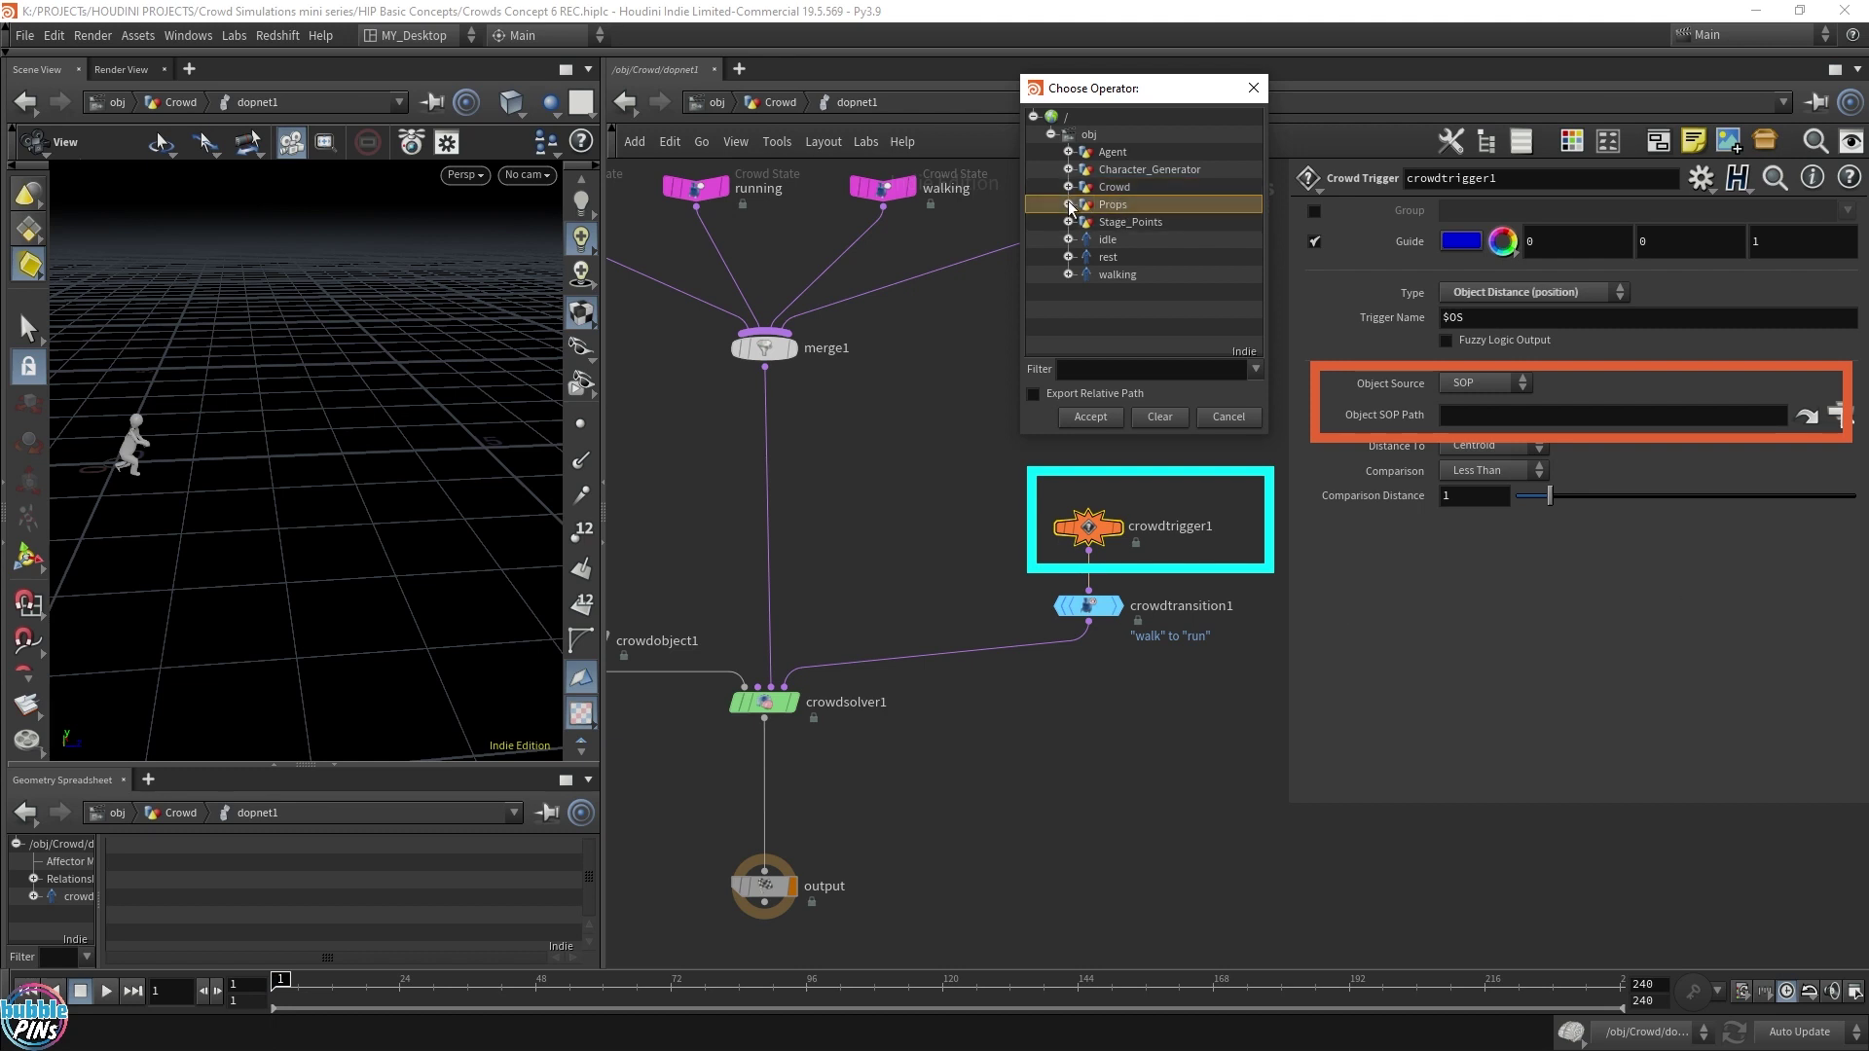
left_click(1068, 205)
left_click(1207, 221)
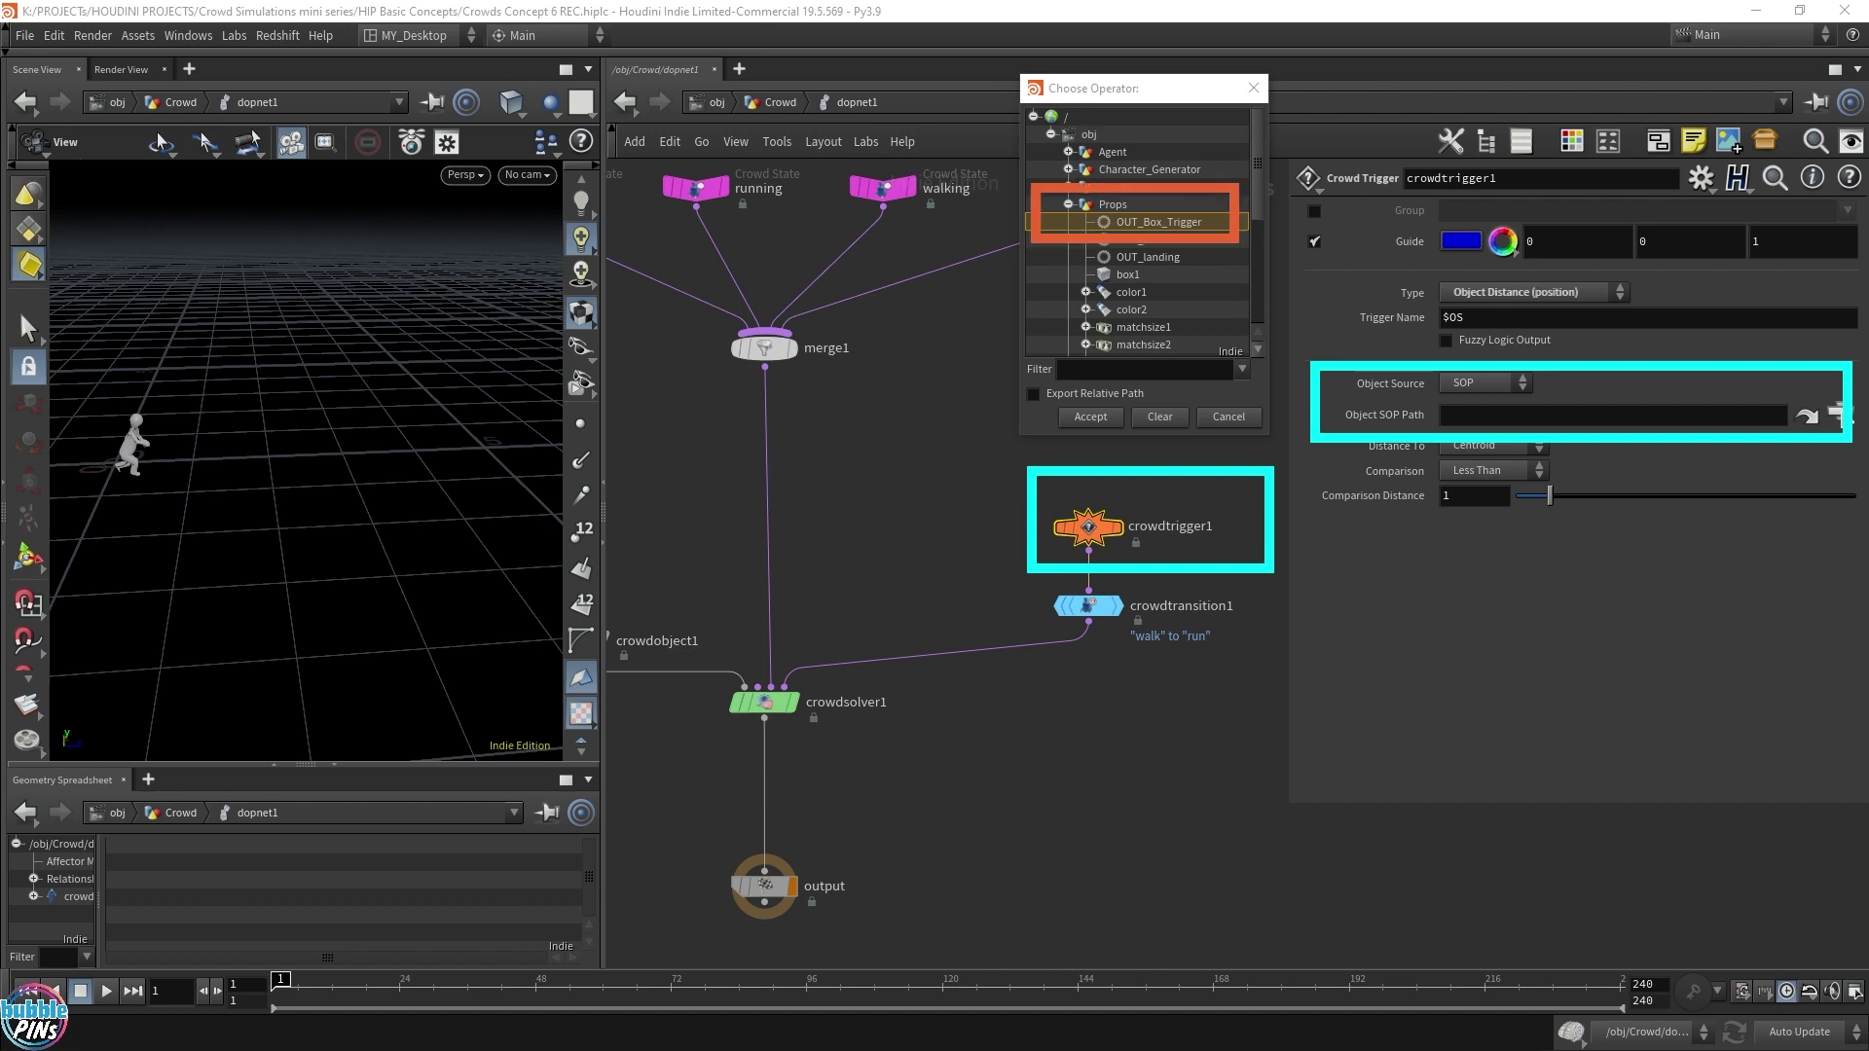
key("Return")
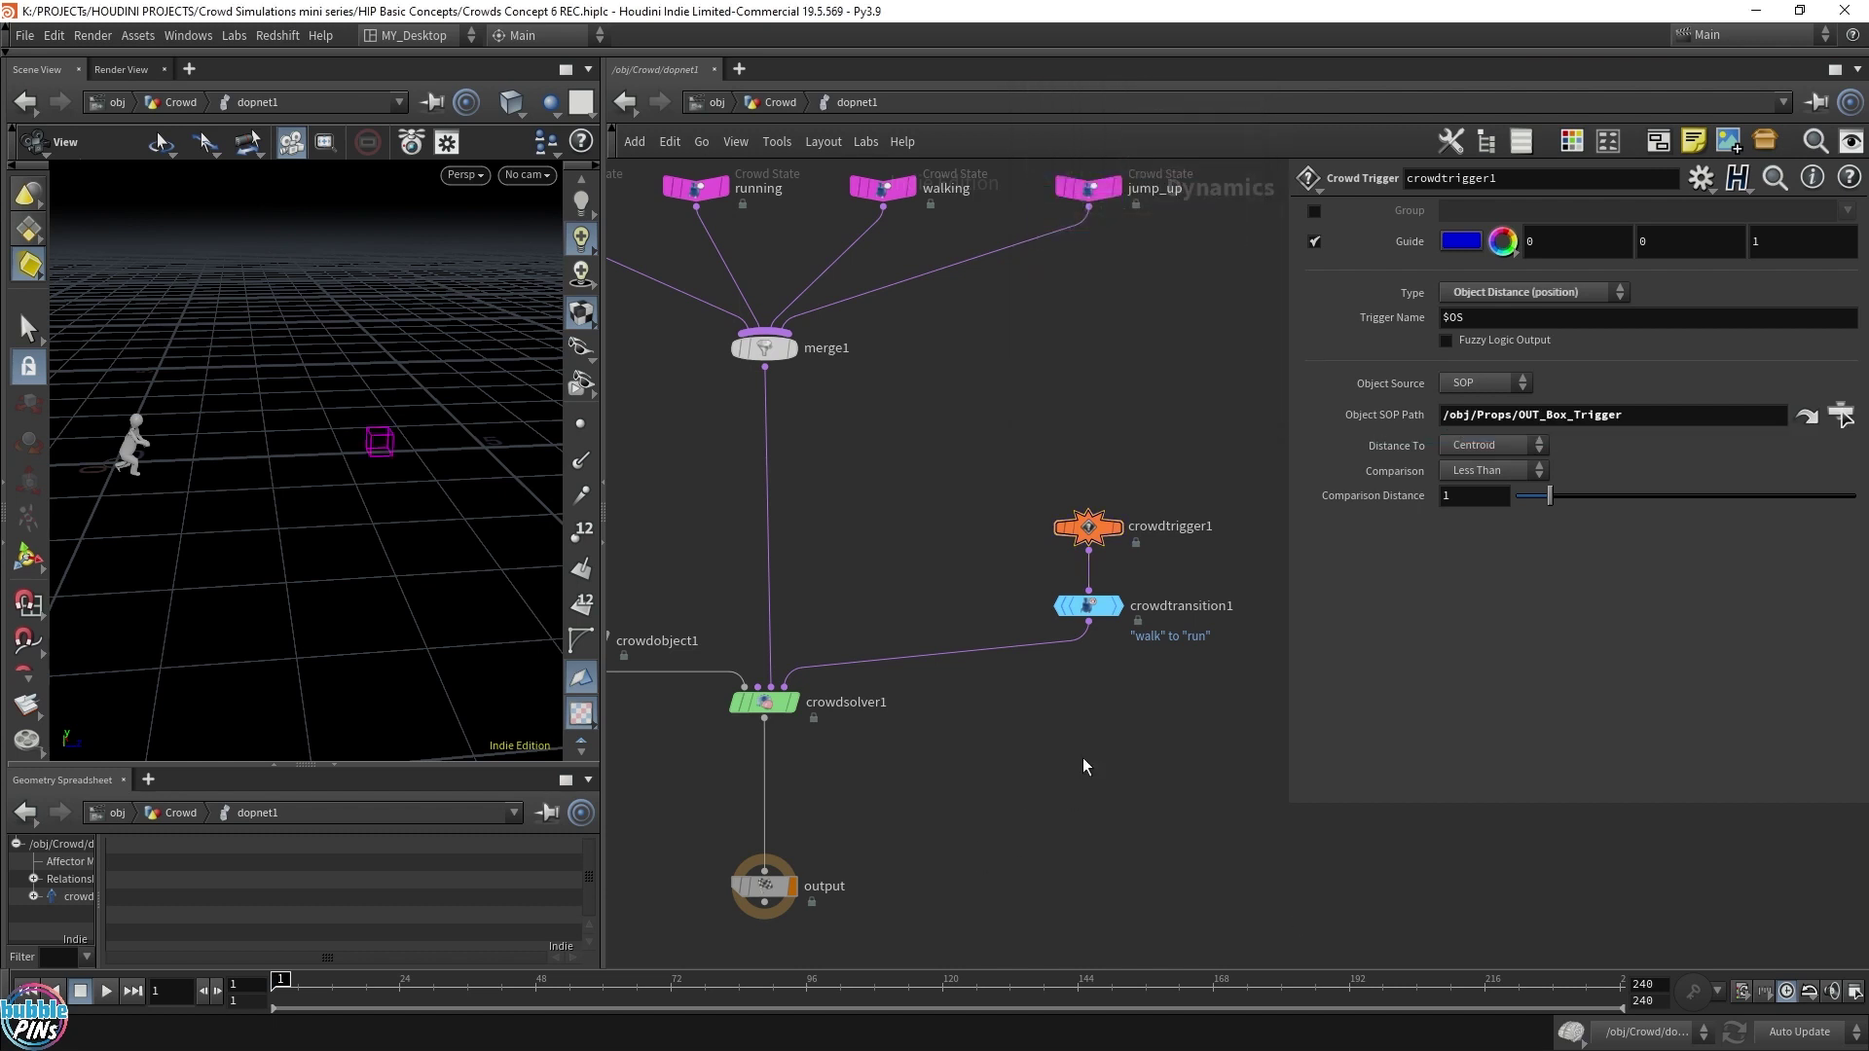
Step: Play the simulation twice to watch the agent pass the trigger box, and rewind to frame 1
key("Up")
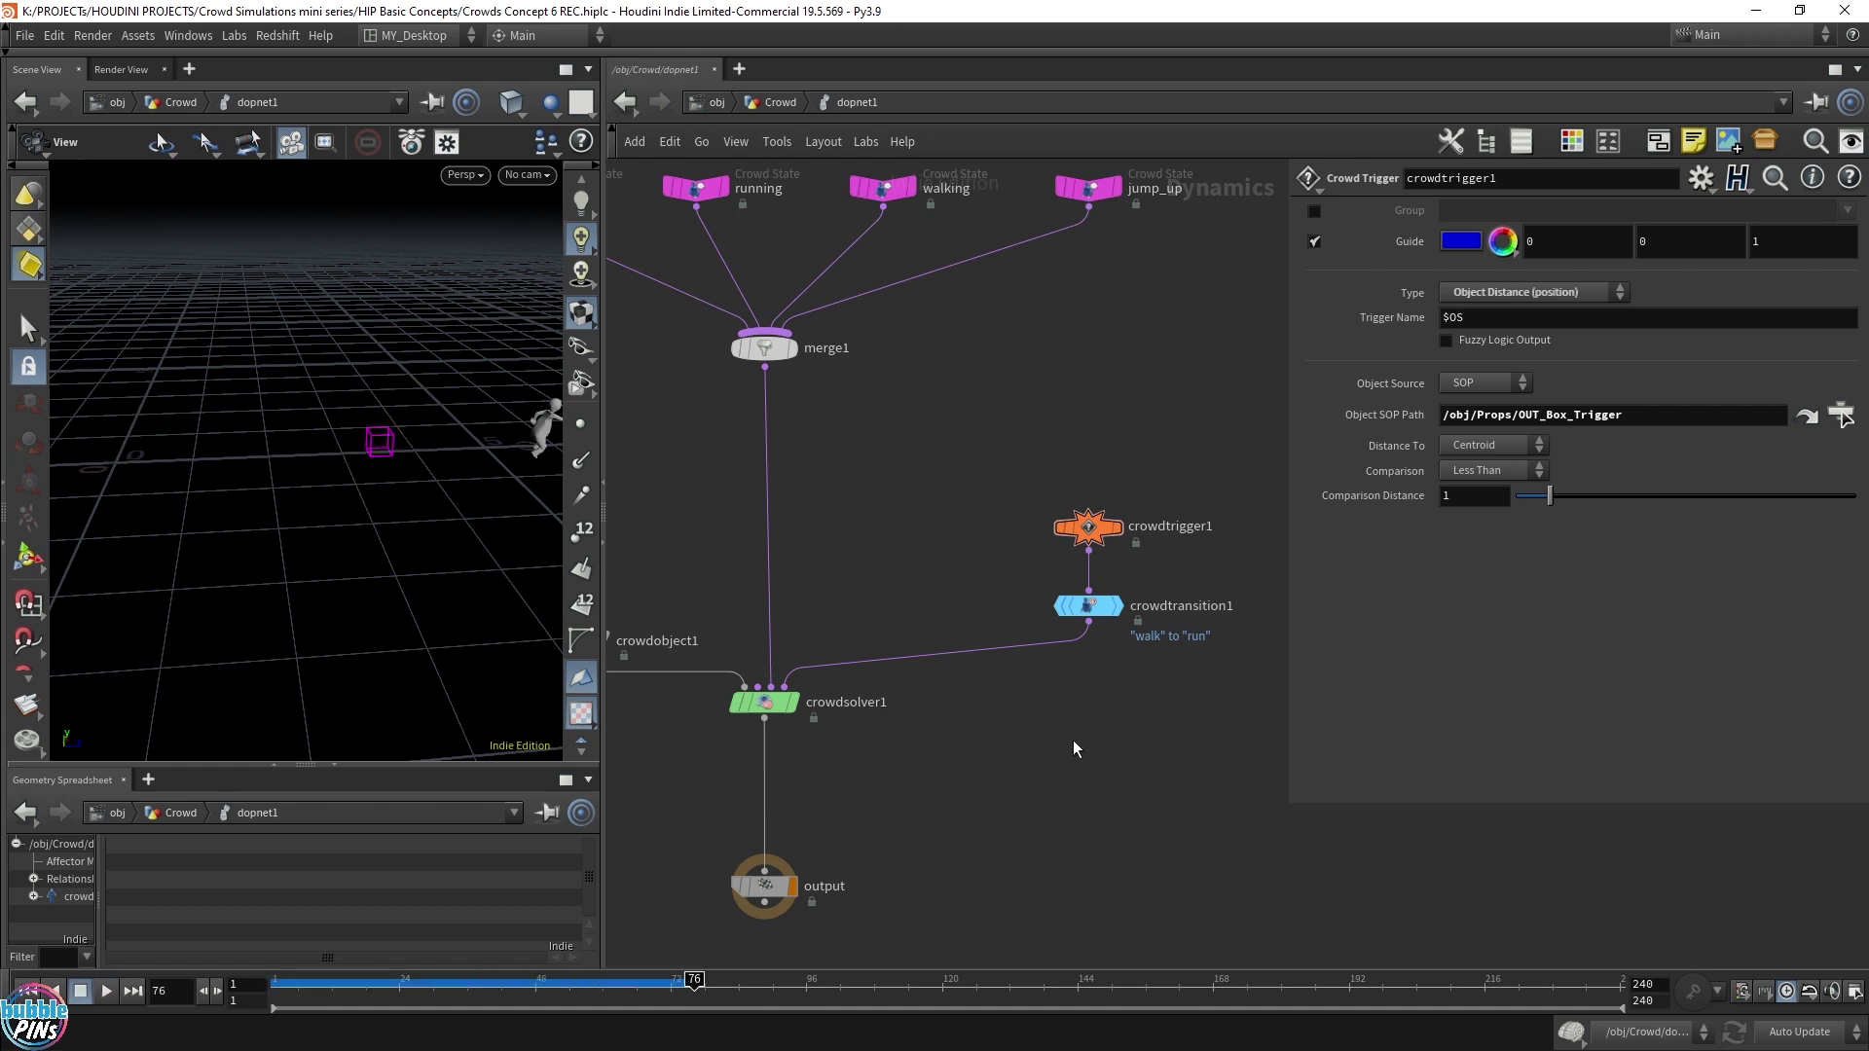
key("ctrl+Up")
key("Up")
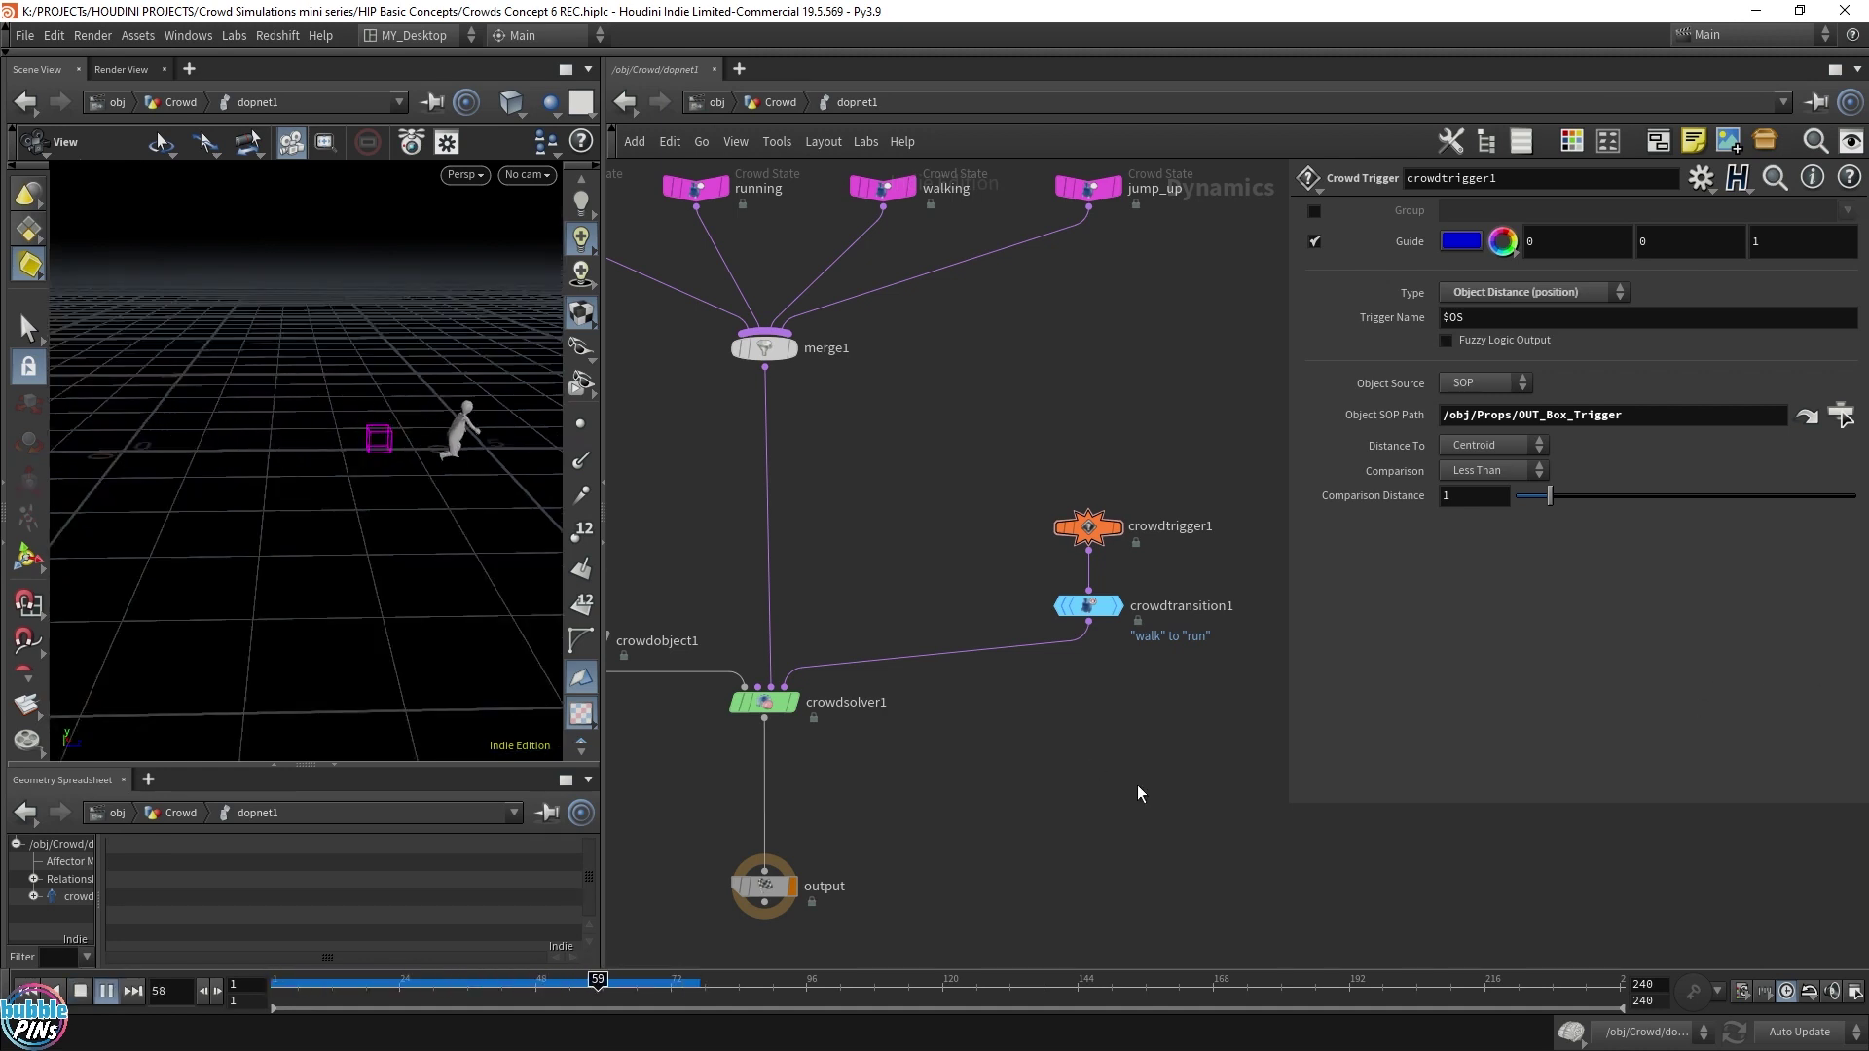
key("Up")
key("ctrl+Up")
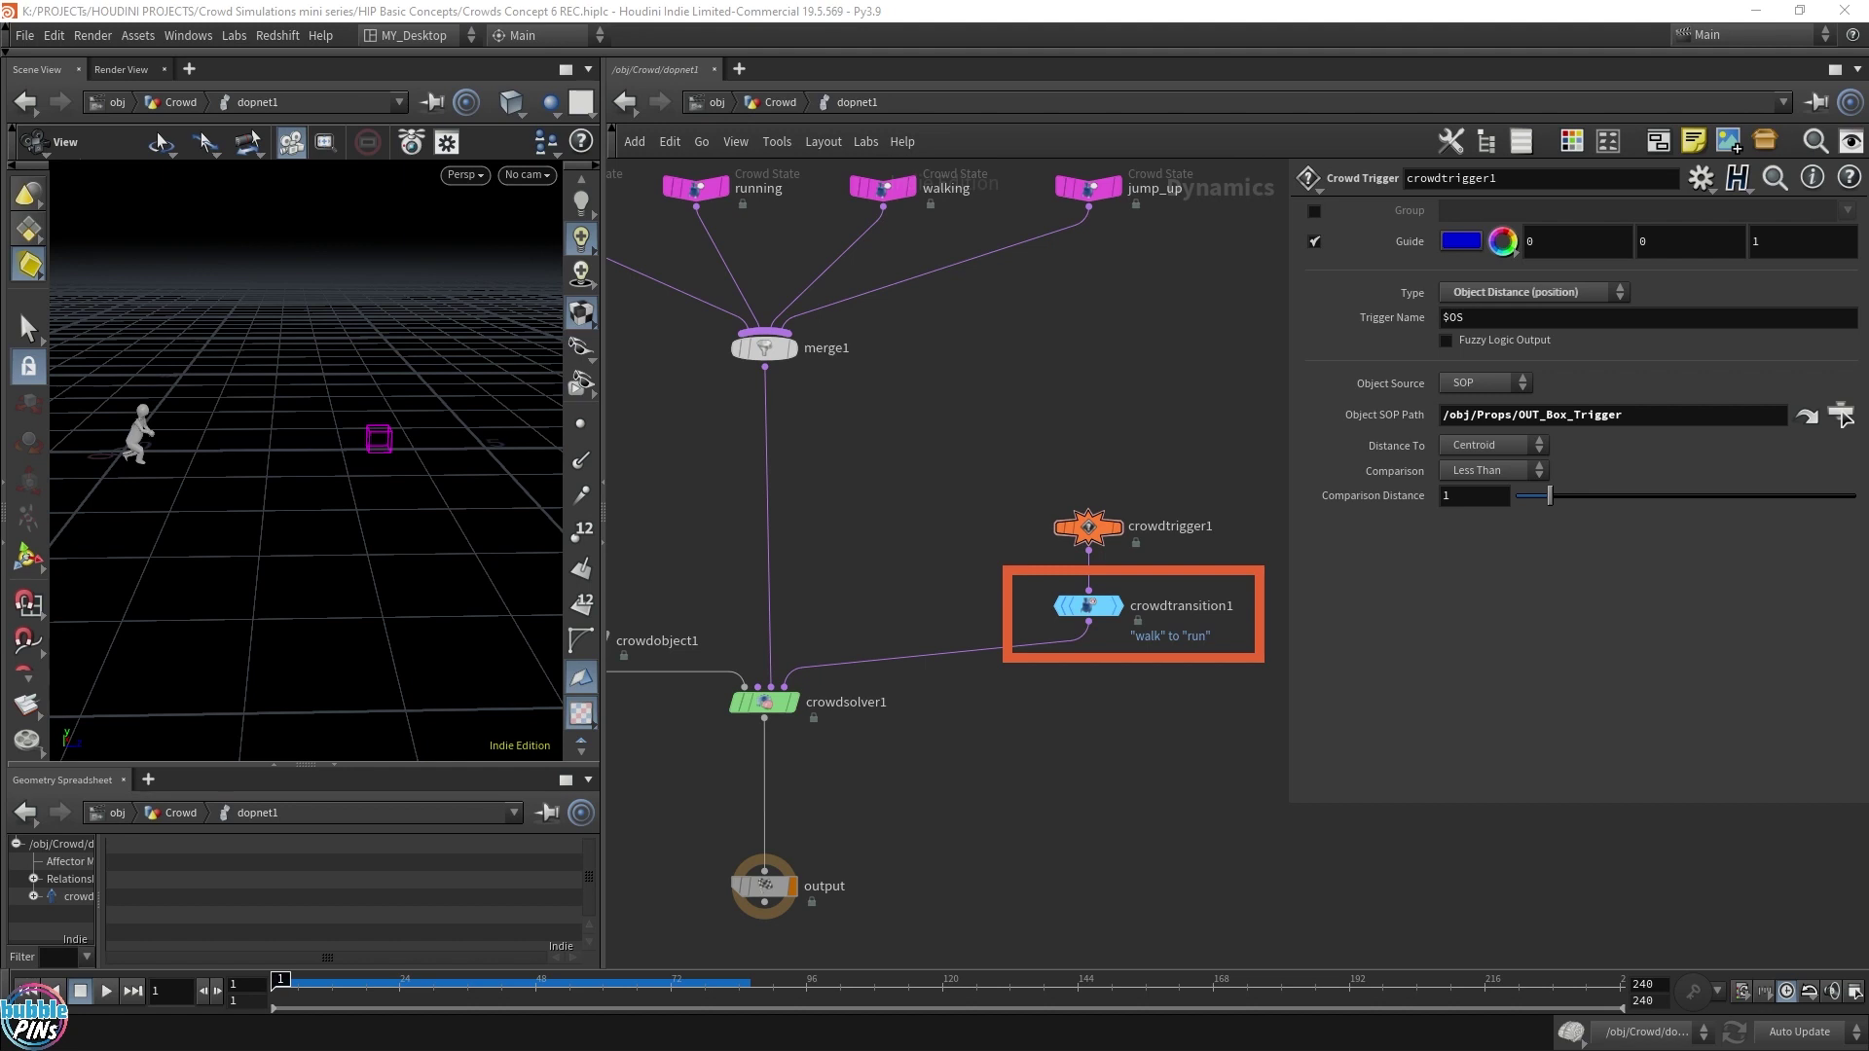
Step: Set crowdtransition1's input state to running and its output state to jump_up
left_click(1069, 608)
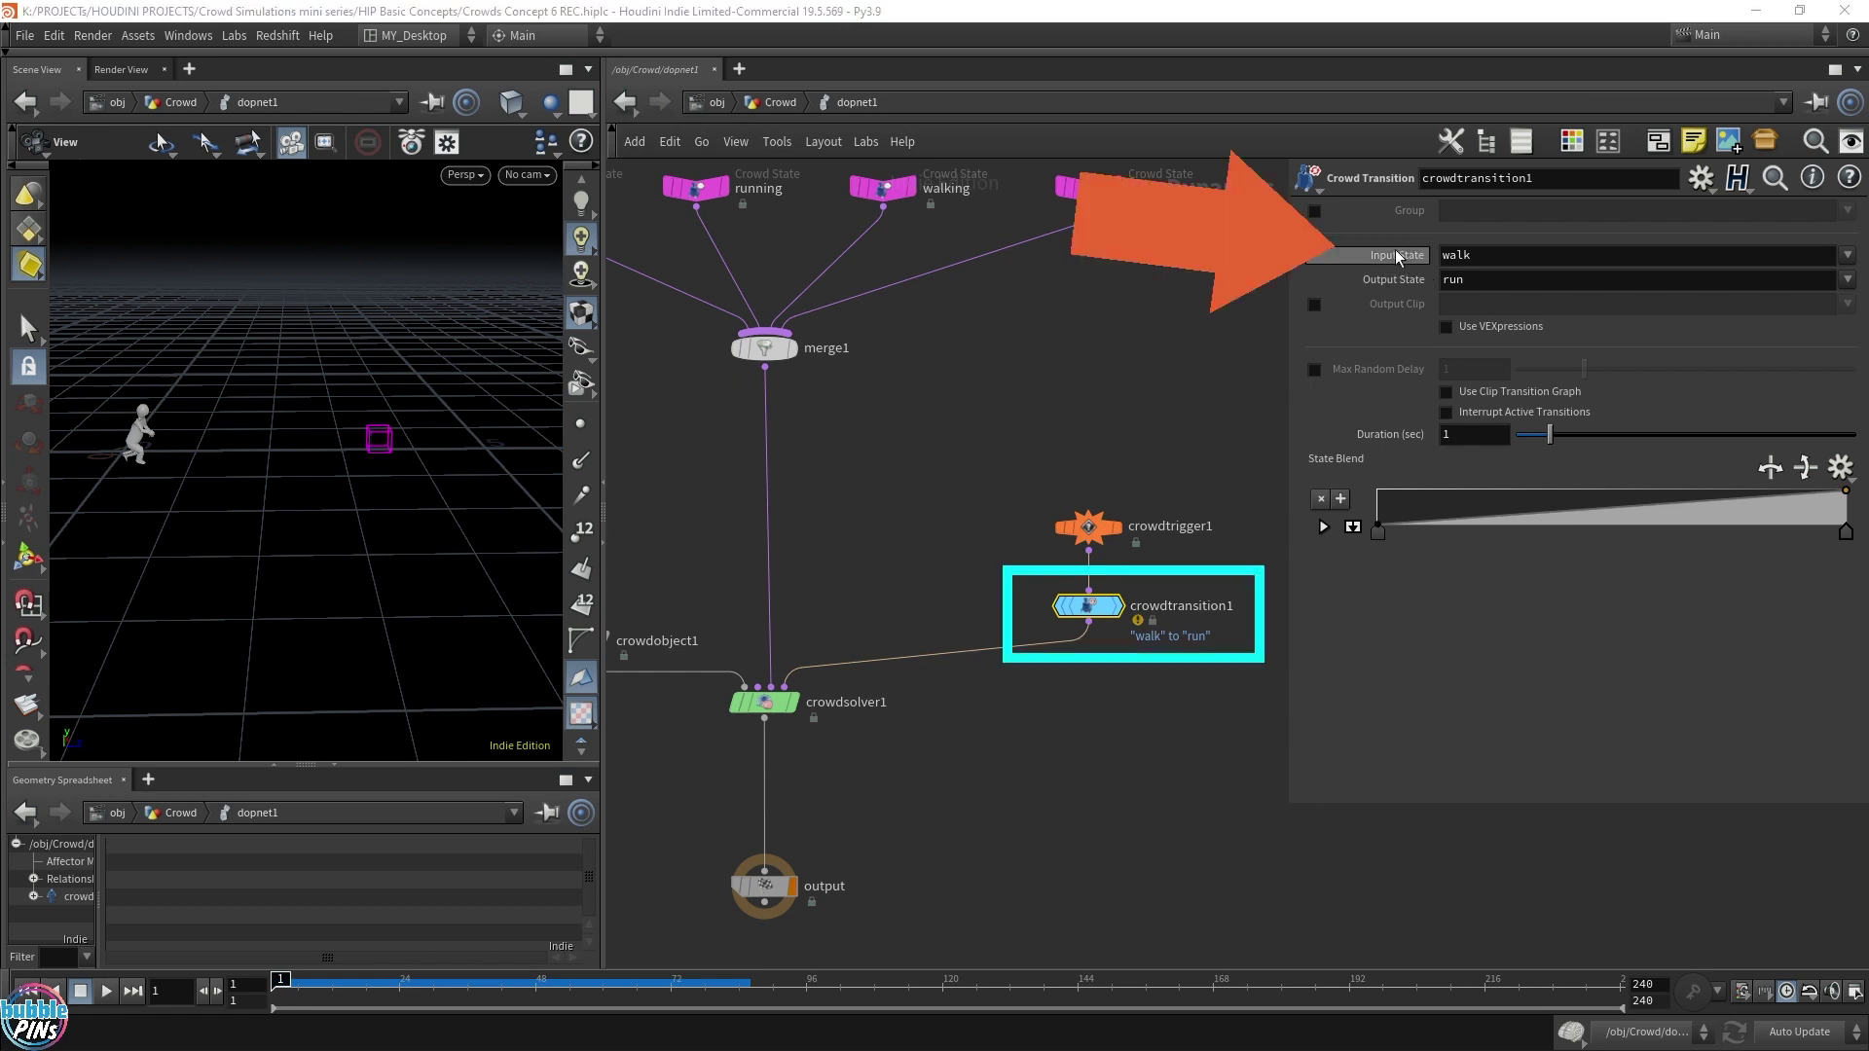
mouse_move(1396, 254)
left_click(1848, 256)
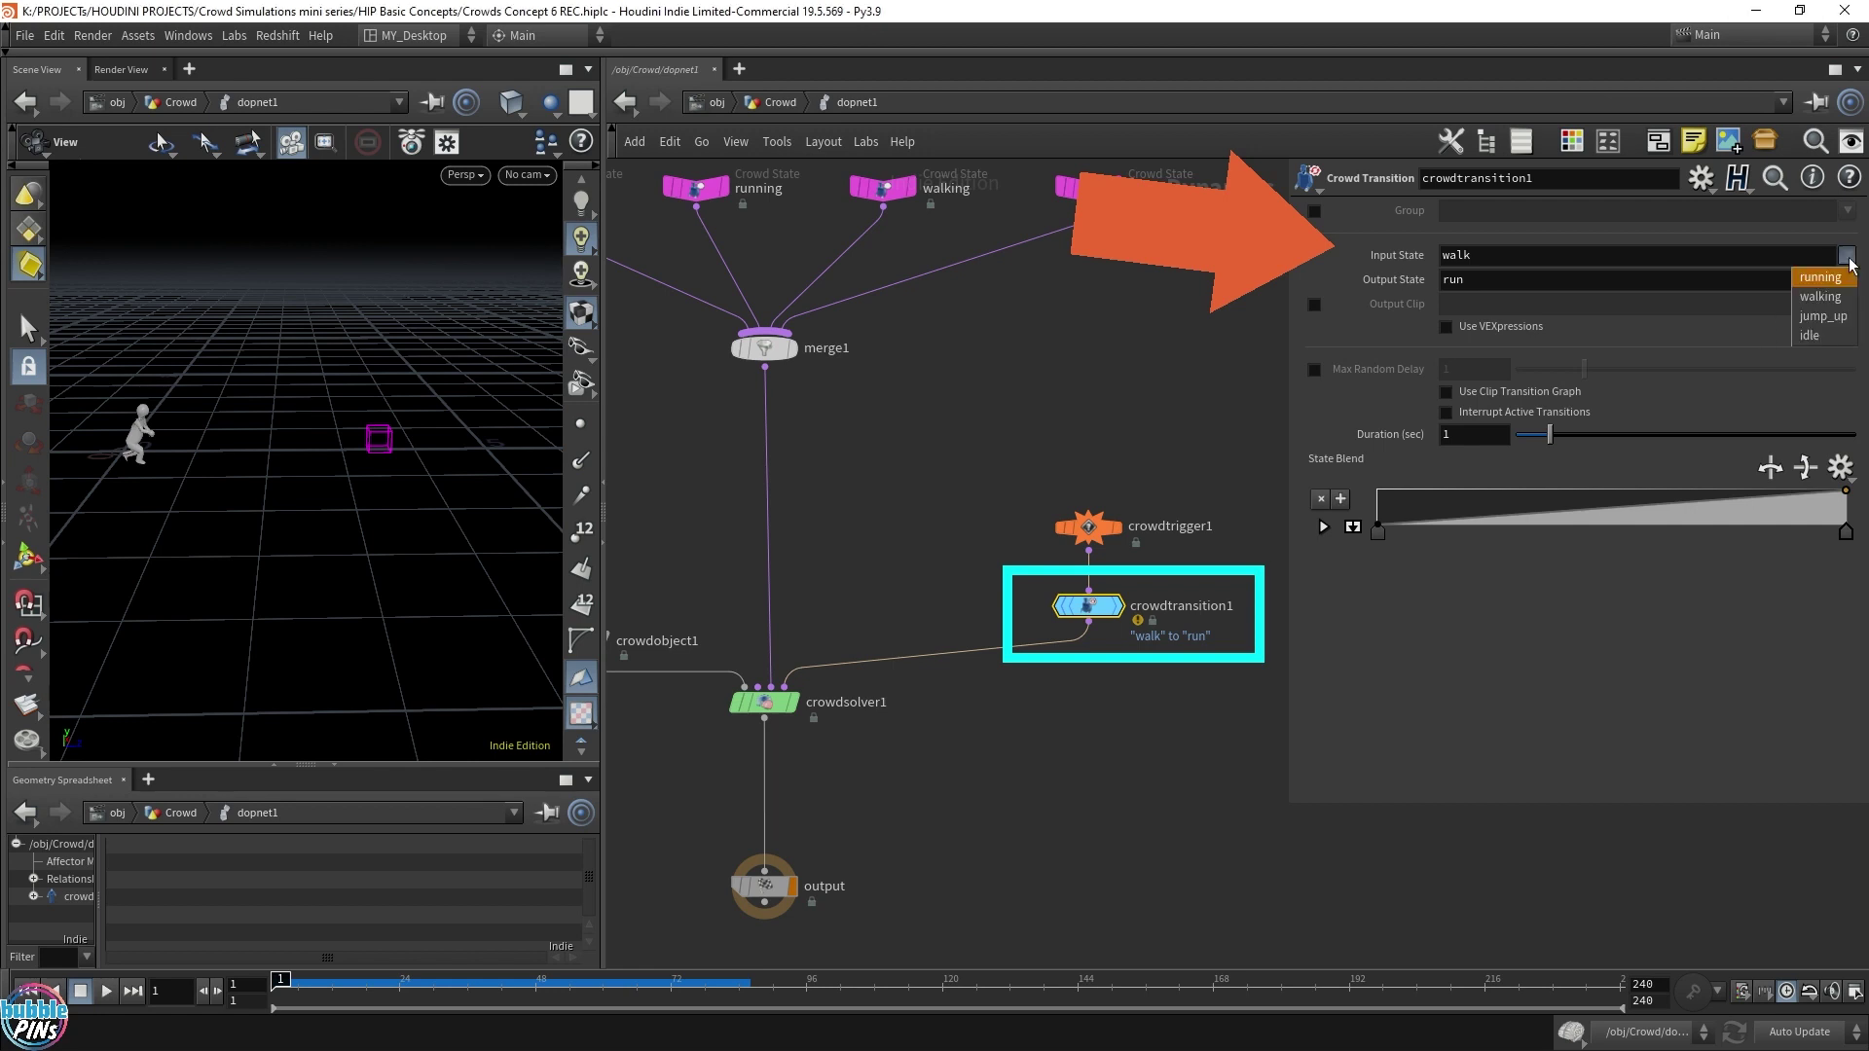
left_click(1817, 279)
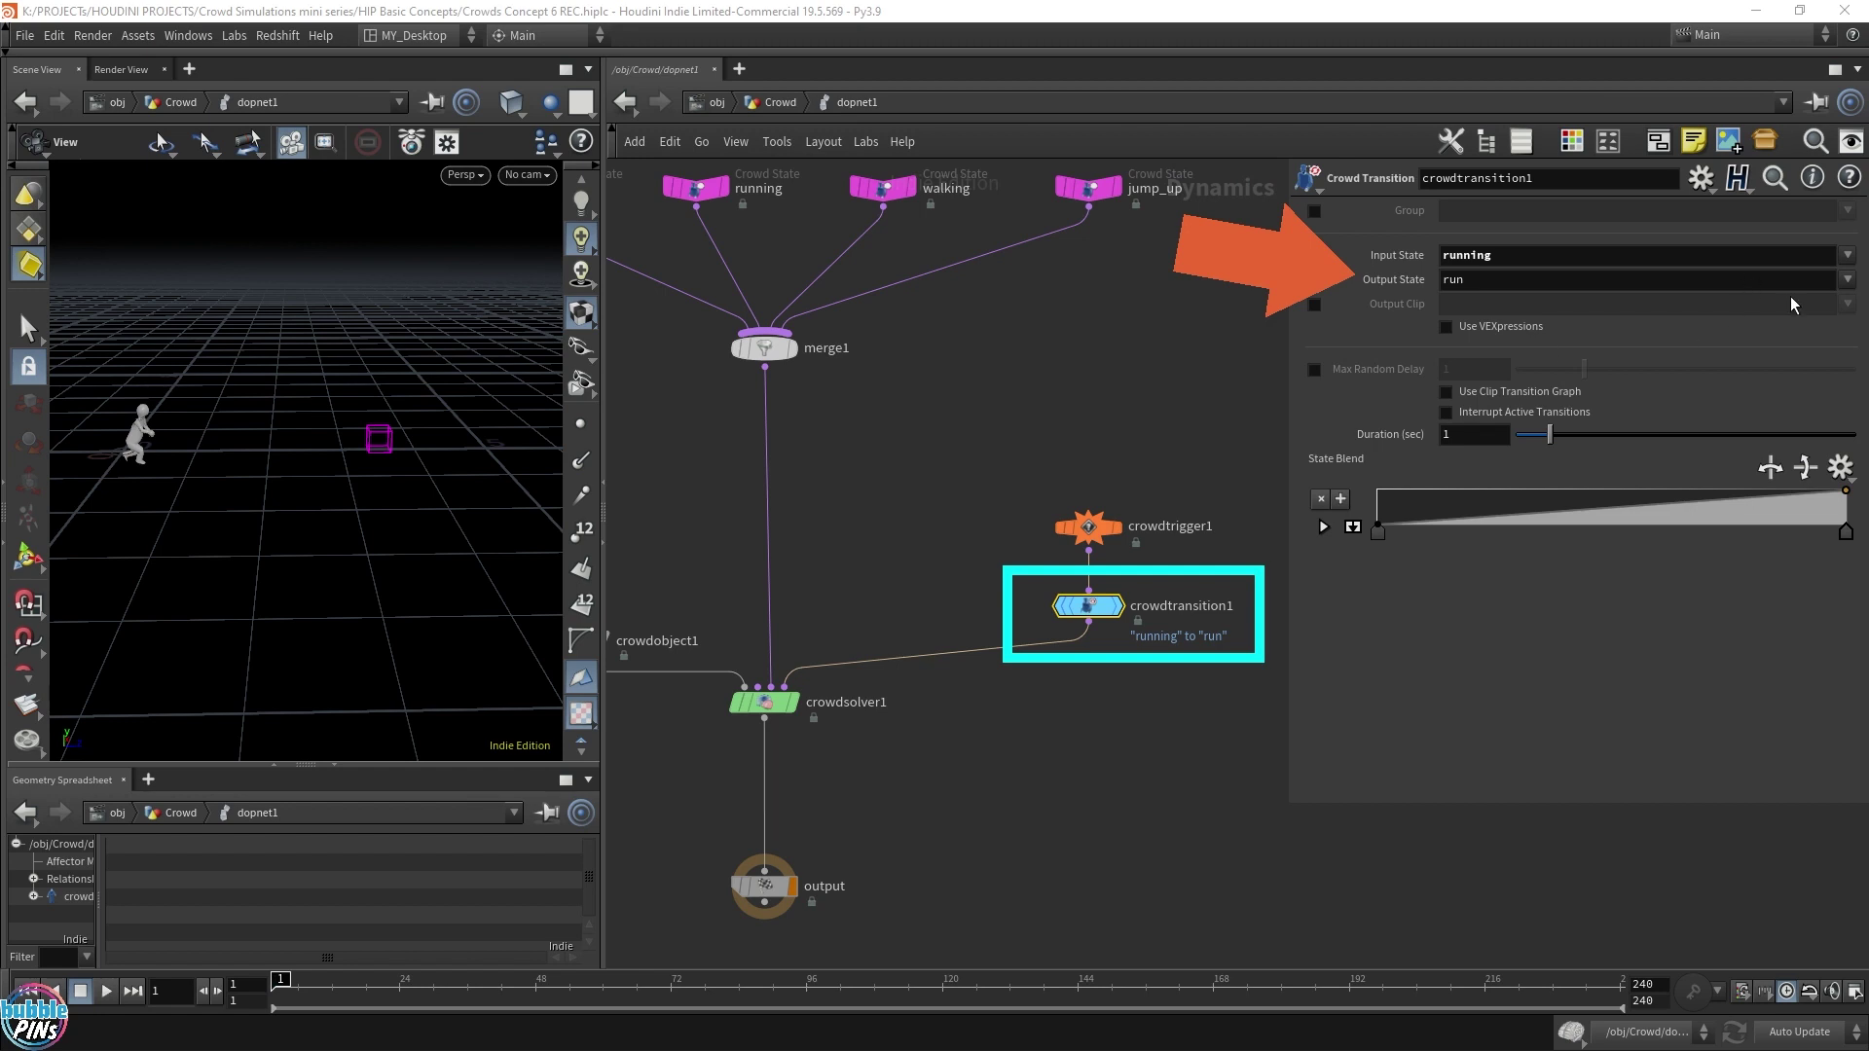
left_click(1846, 279)
key("Escape")
type("jump_up")
key("Return")
Step: Replay the simulation and step back through the frames around 43 to examine where the jump begins at the box
key("Up")
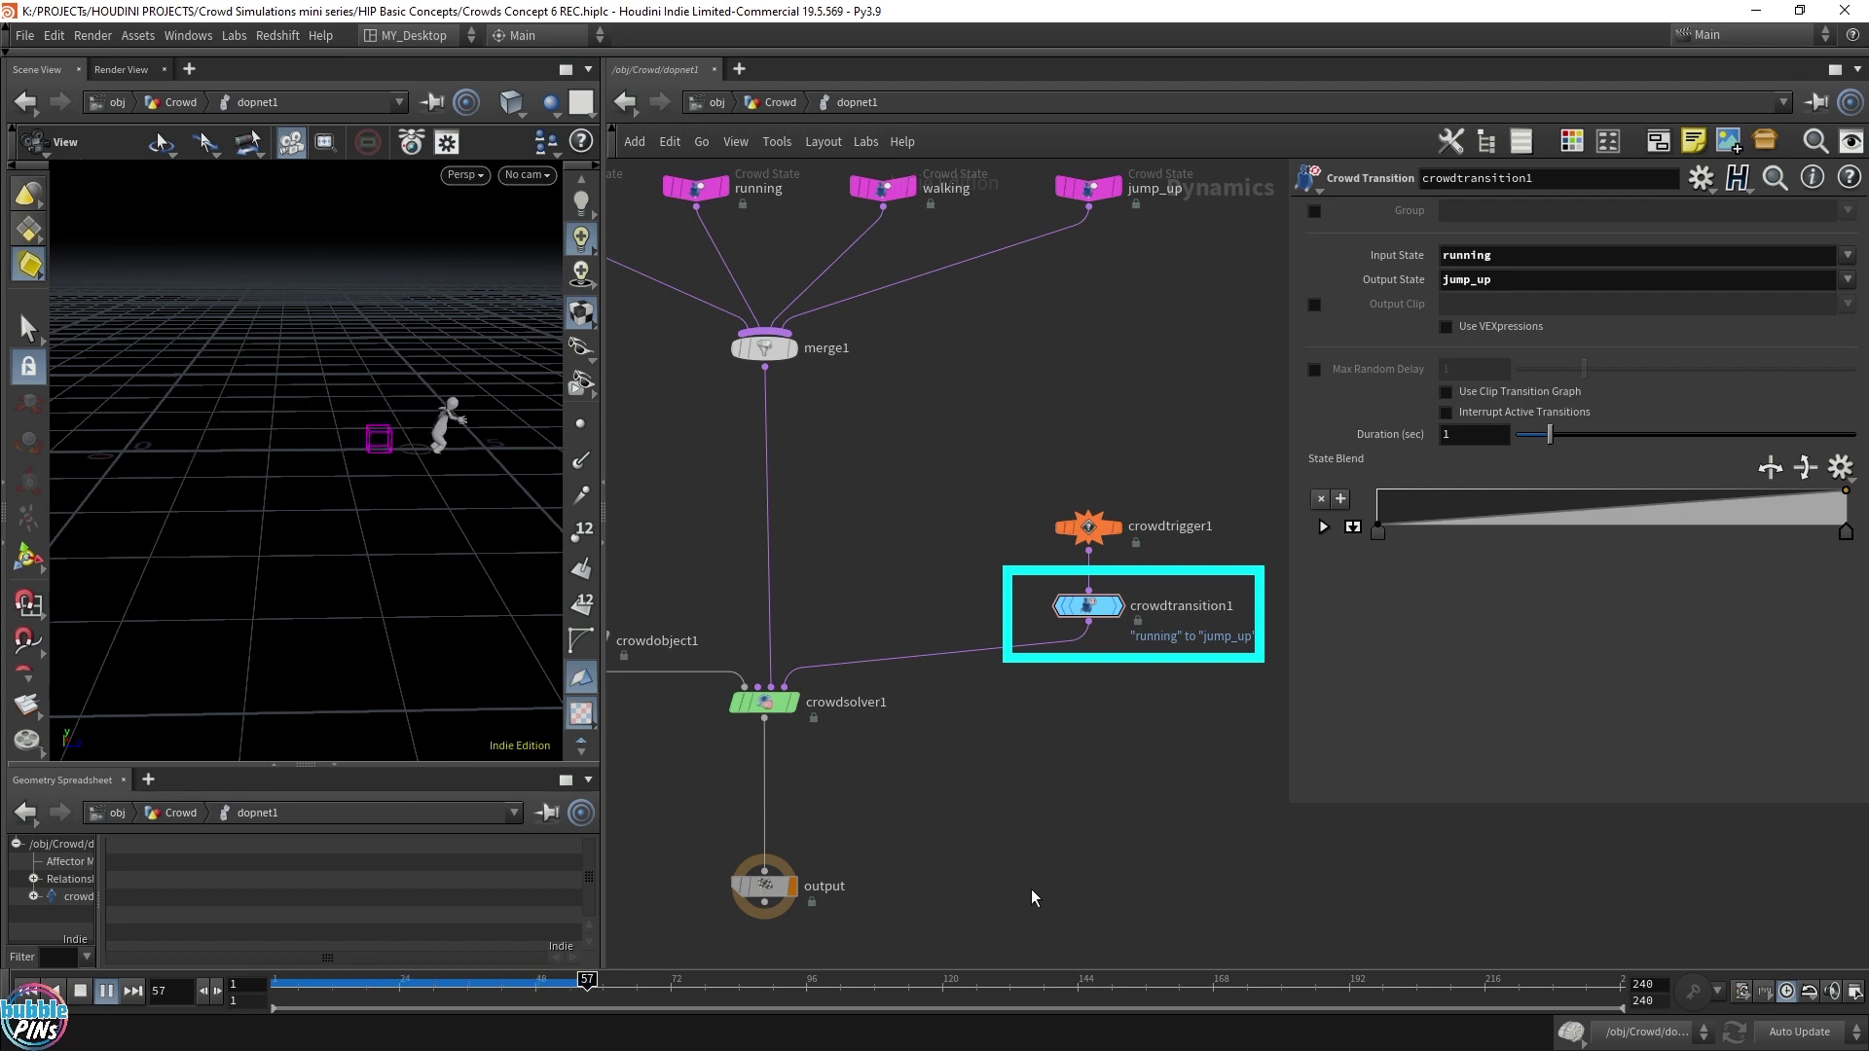
key("Up")
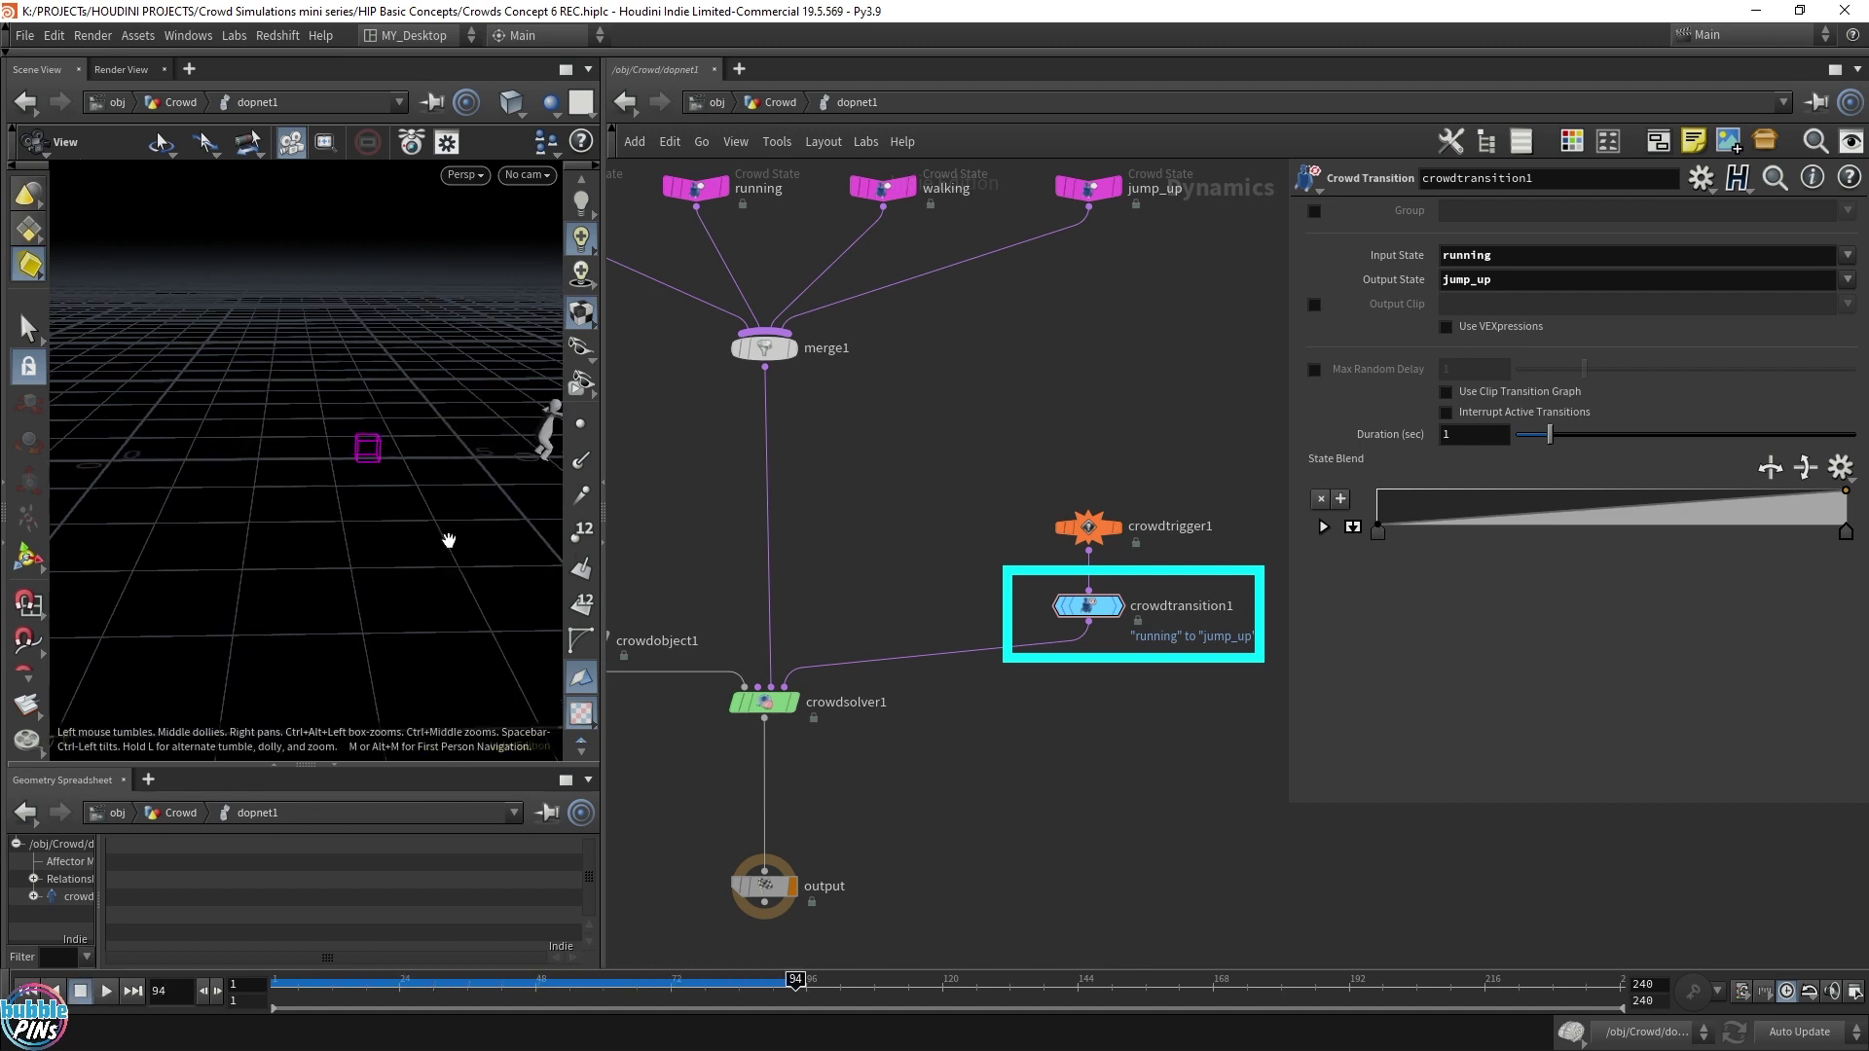
key("ctrl+Up")
key("Up")
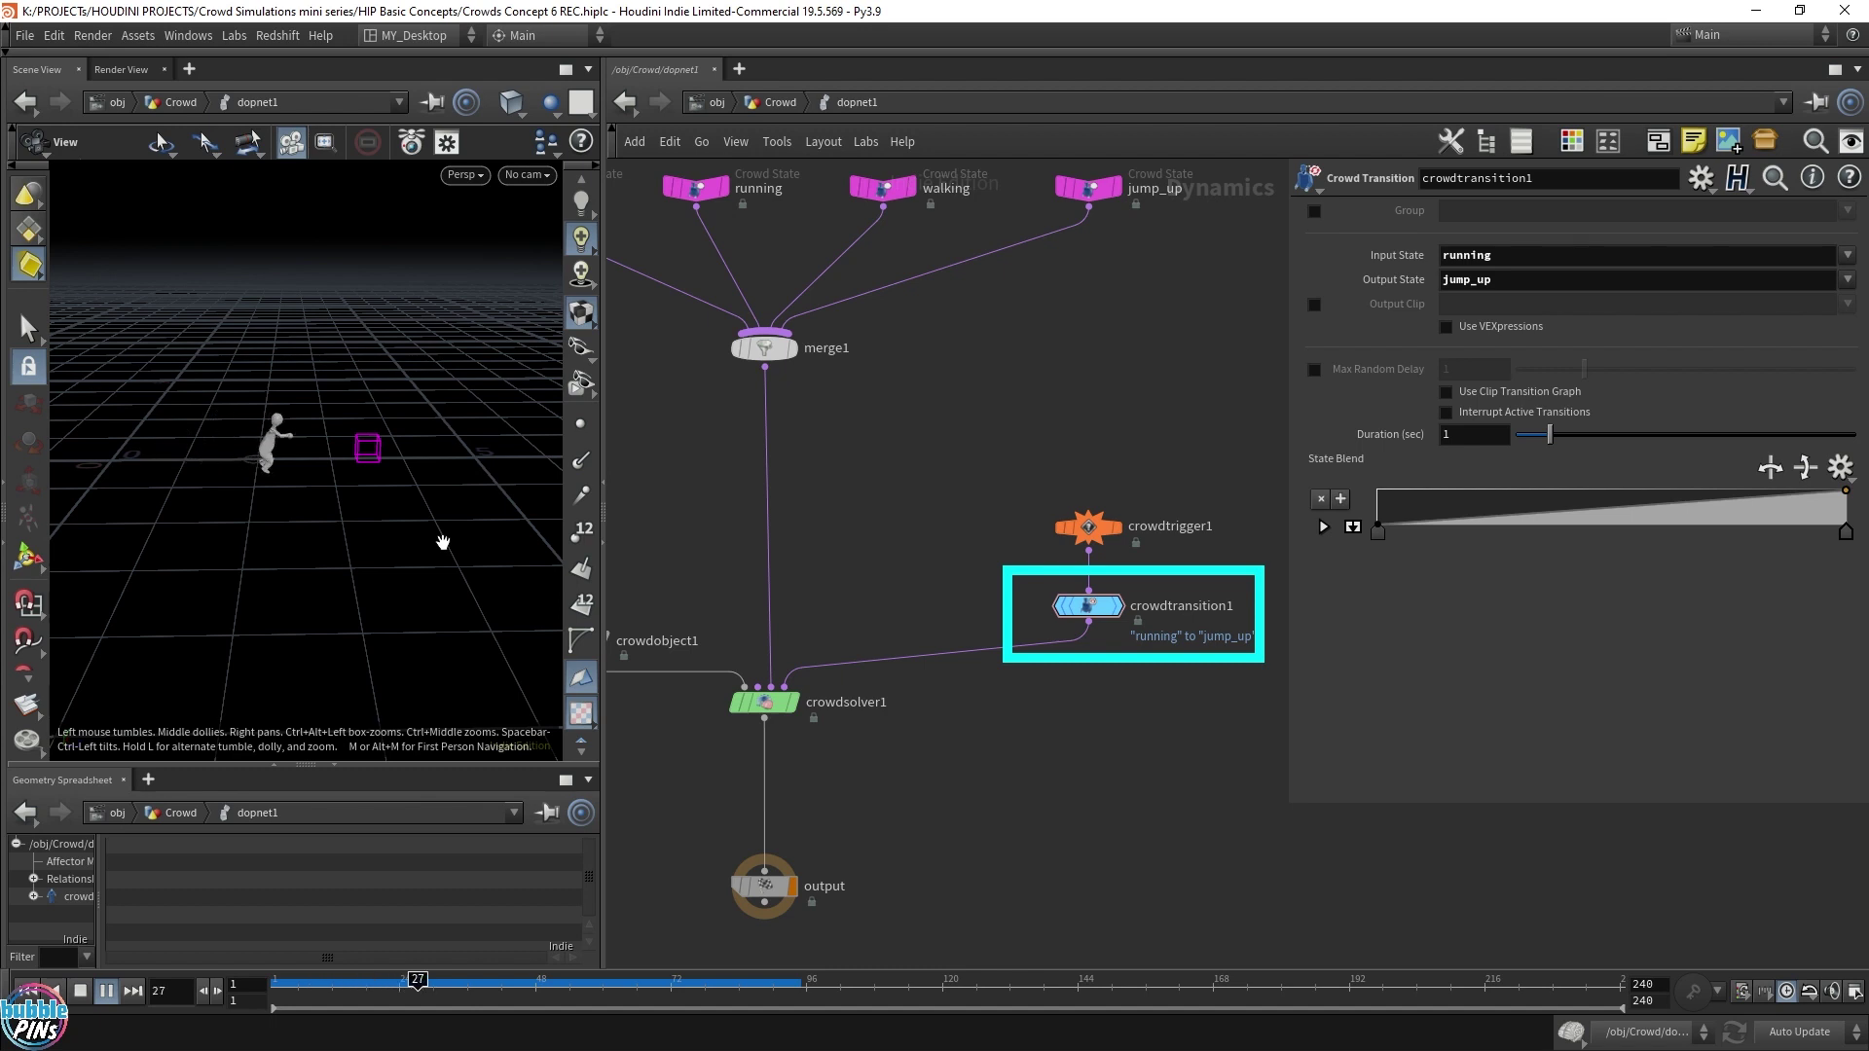
key("Up")
key("Left")
key("Left")
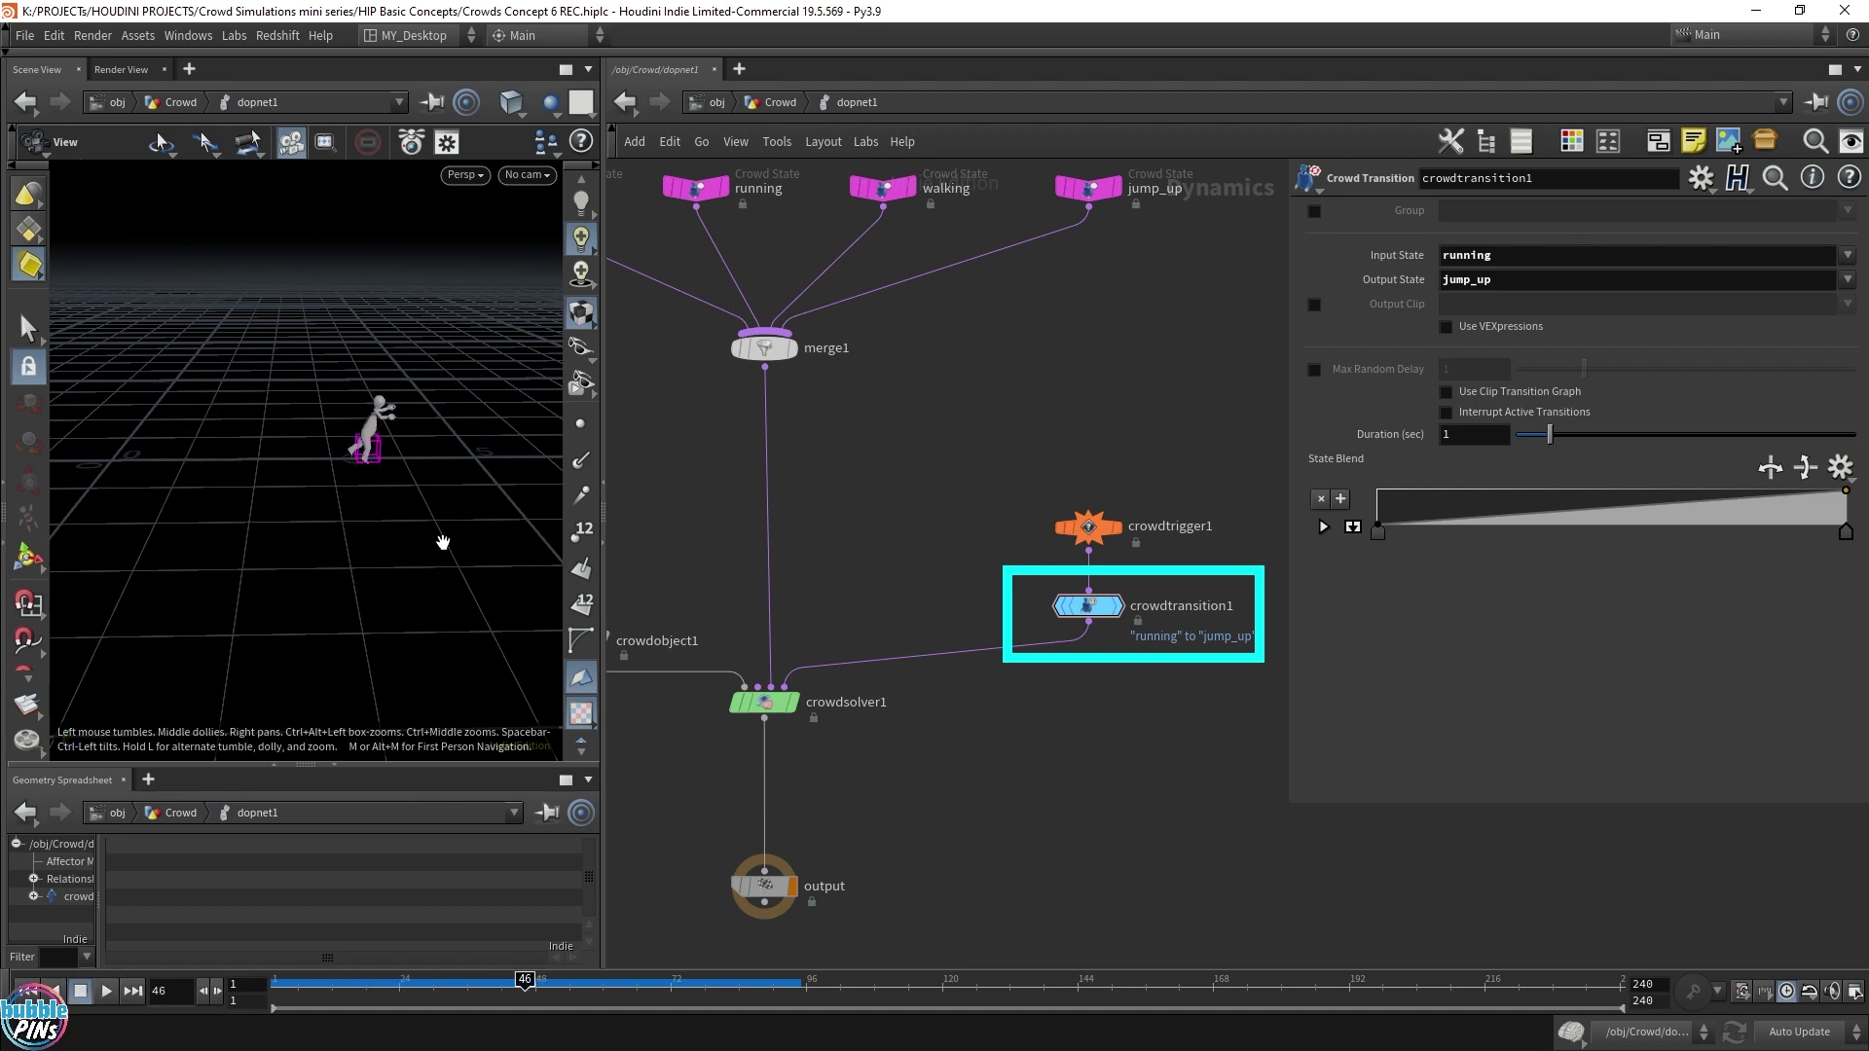
key("Left")
key("Left")
key("Left")
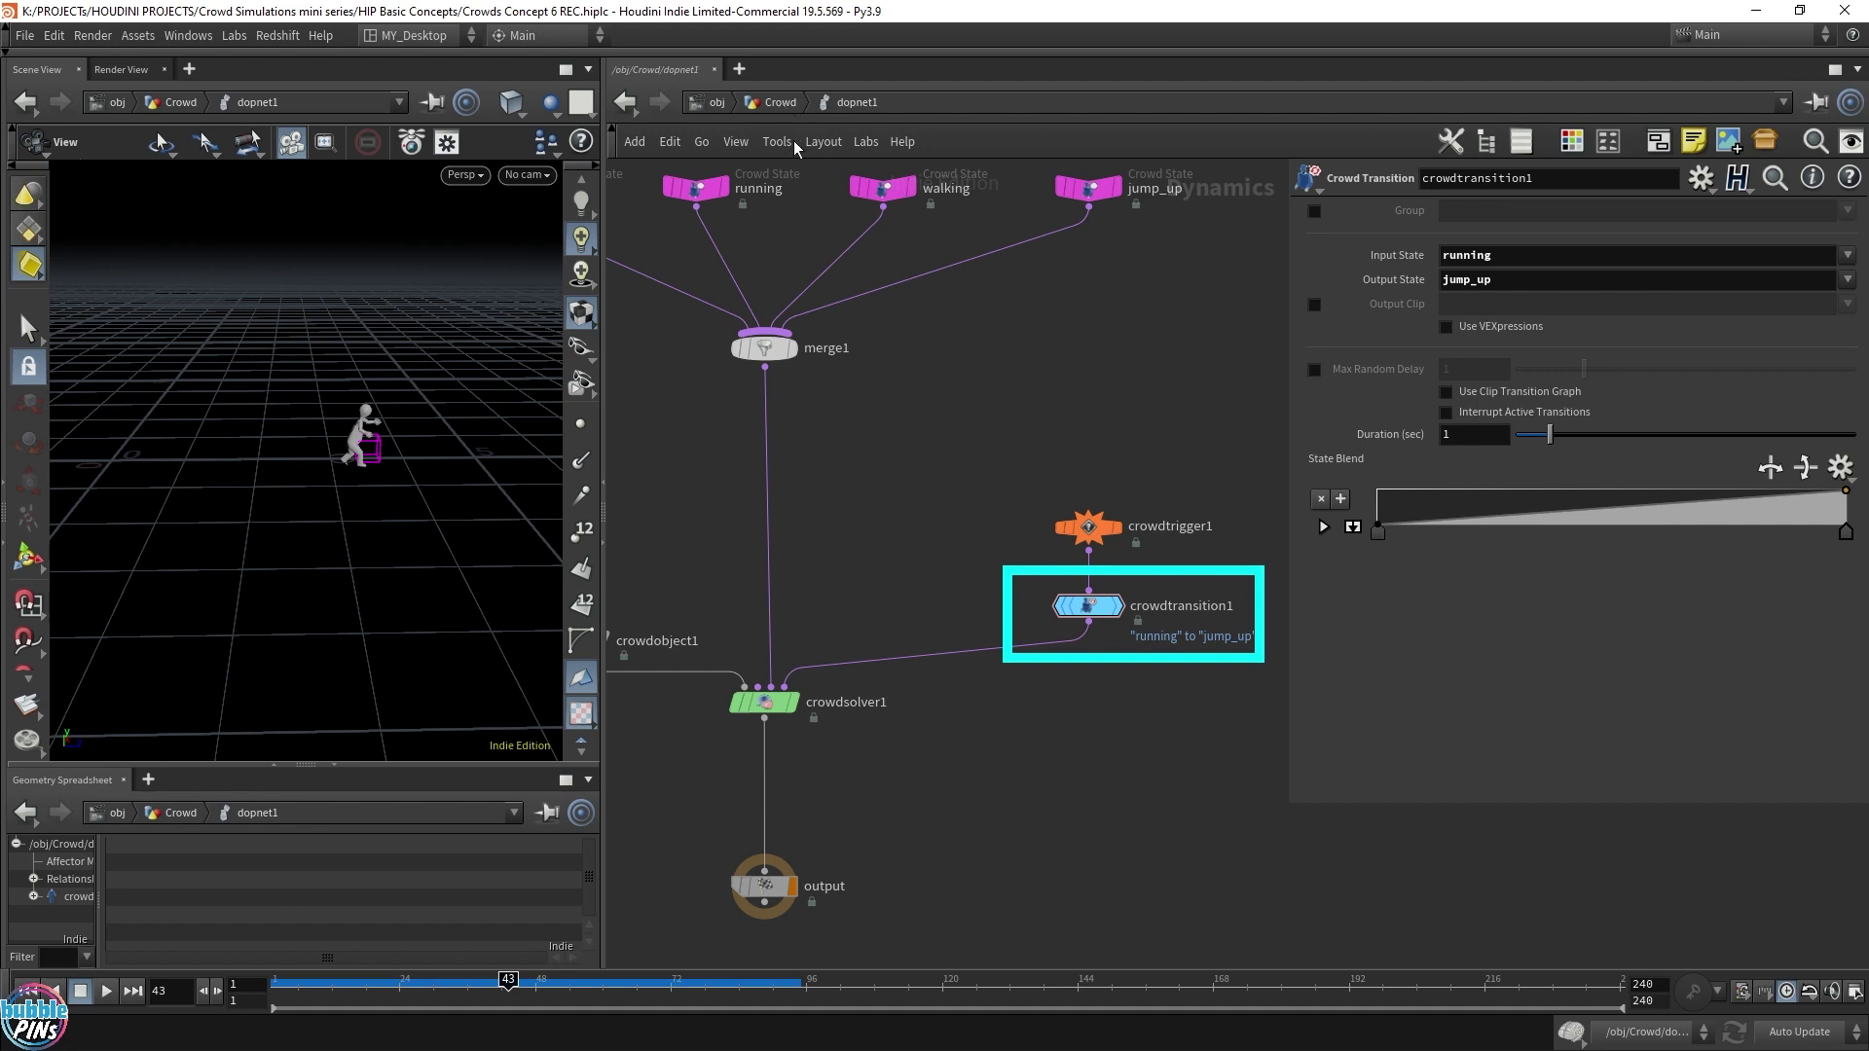
Step: Go up to the obj level and play the simulation to check the agent's jump against the stage props
left_click(769, 102)
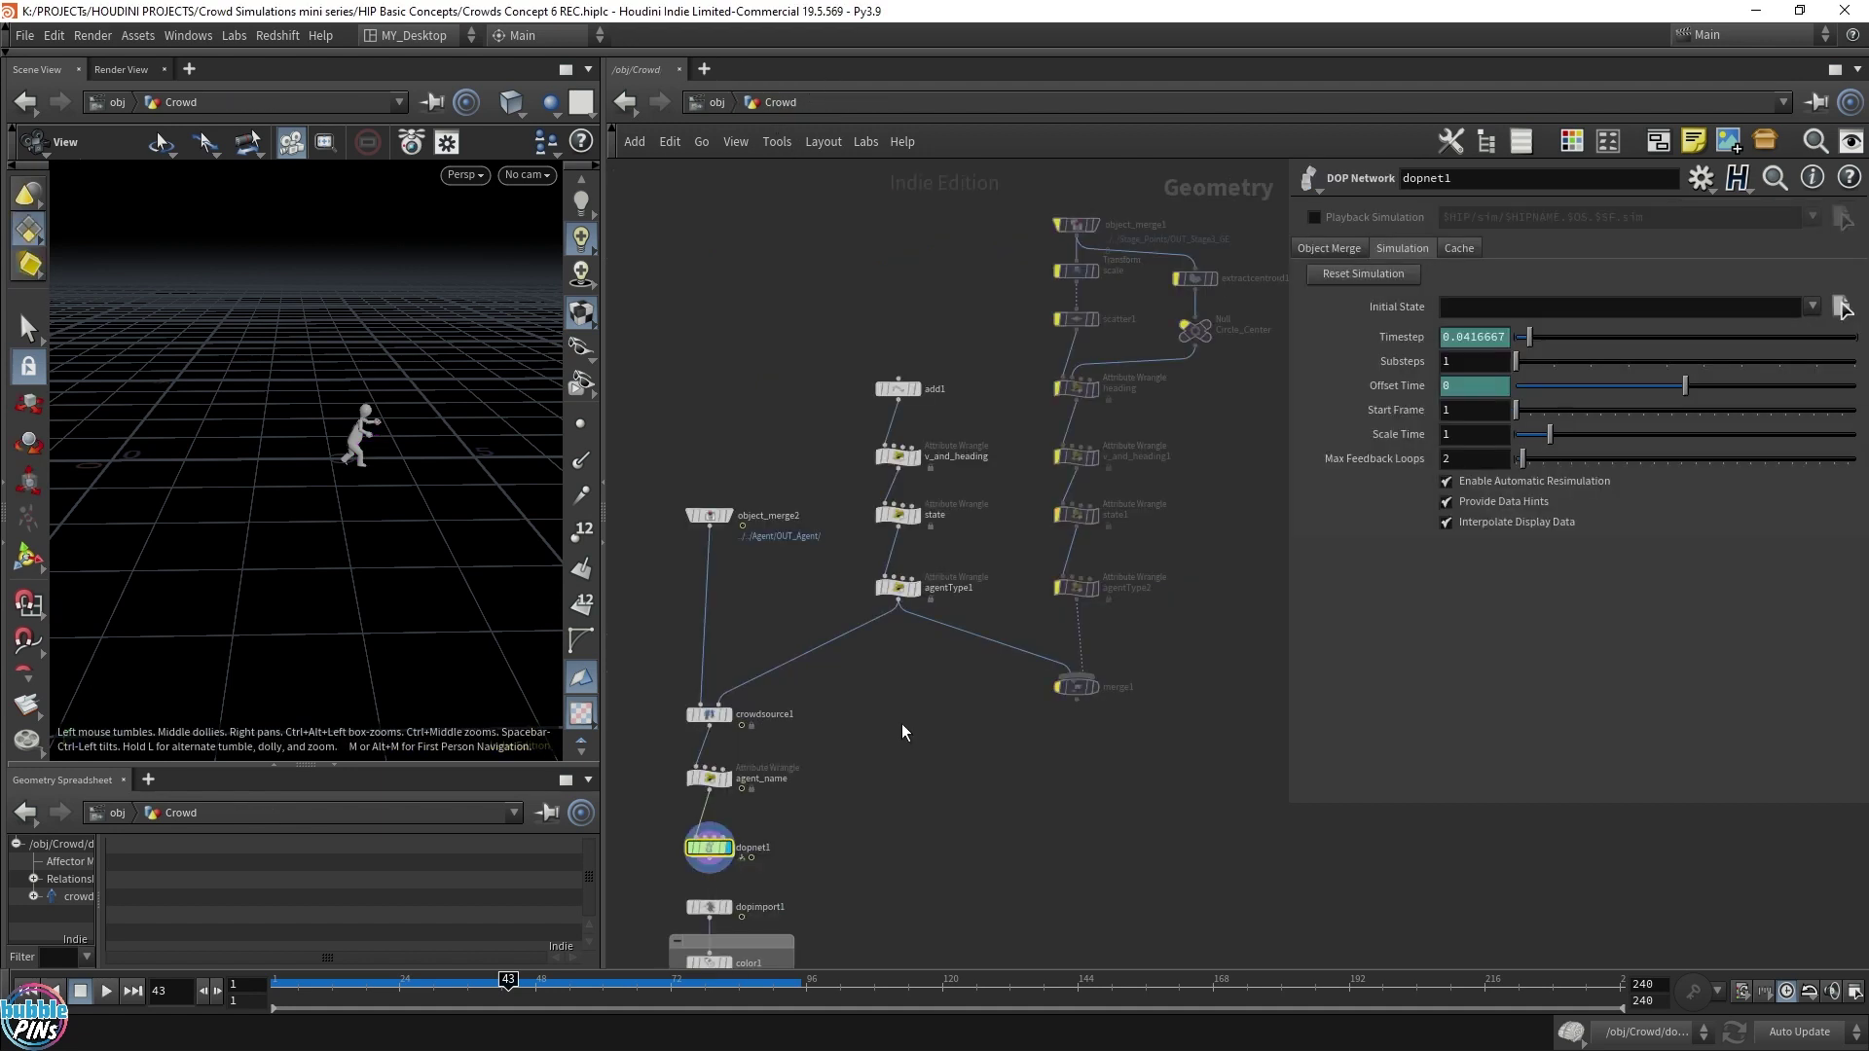
left_click(717, 102)
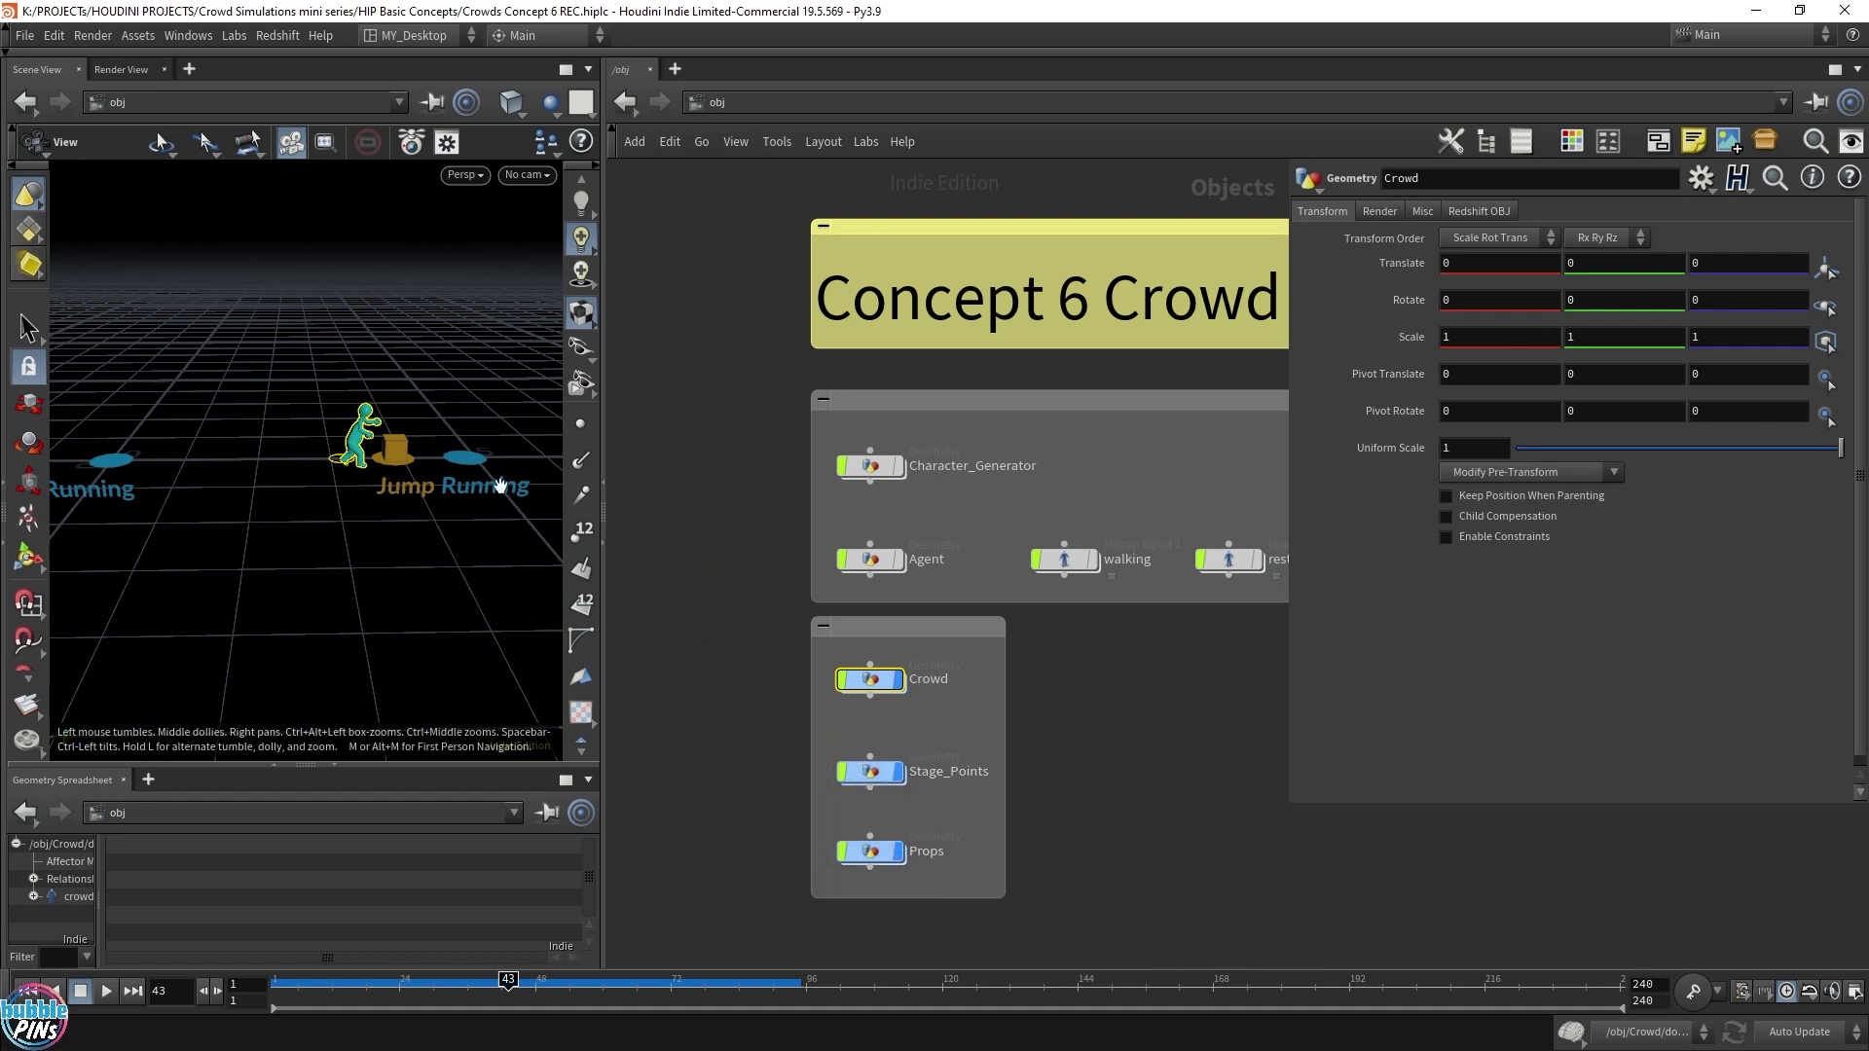
key("Up")
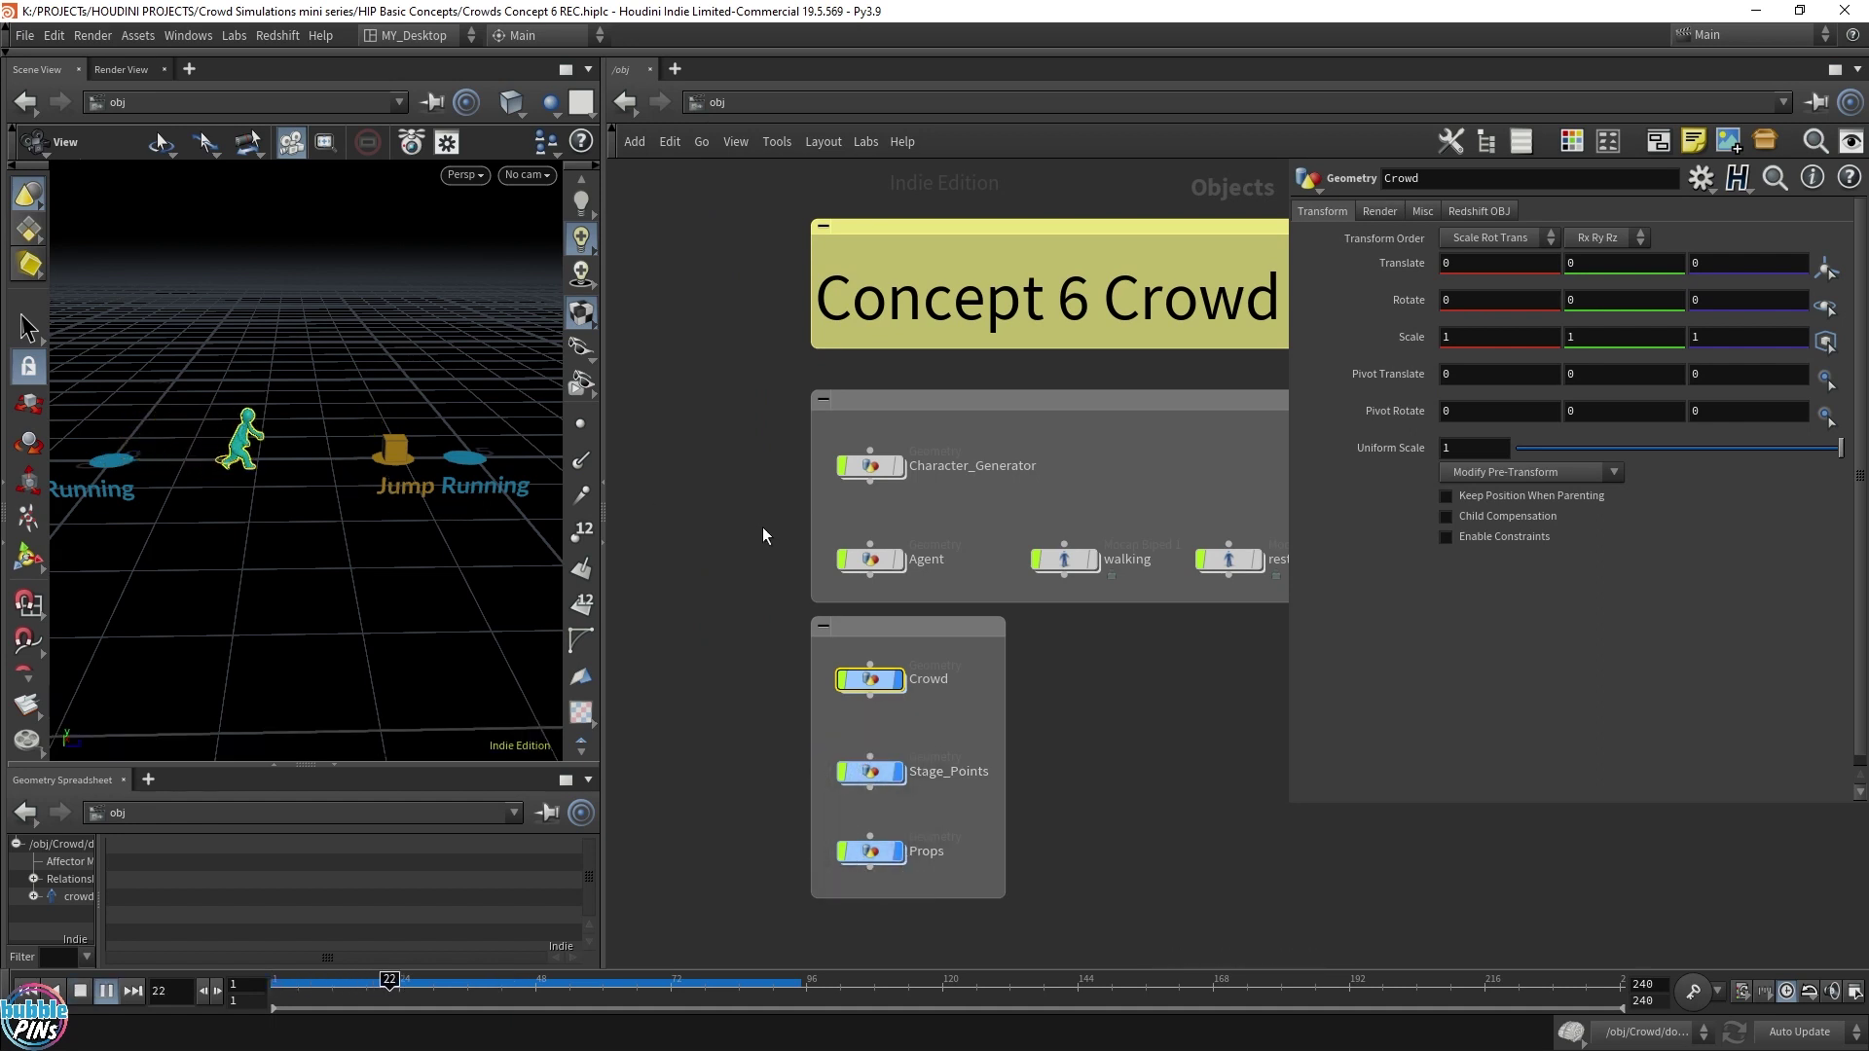
key("Up")
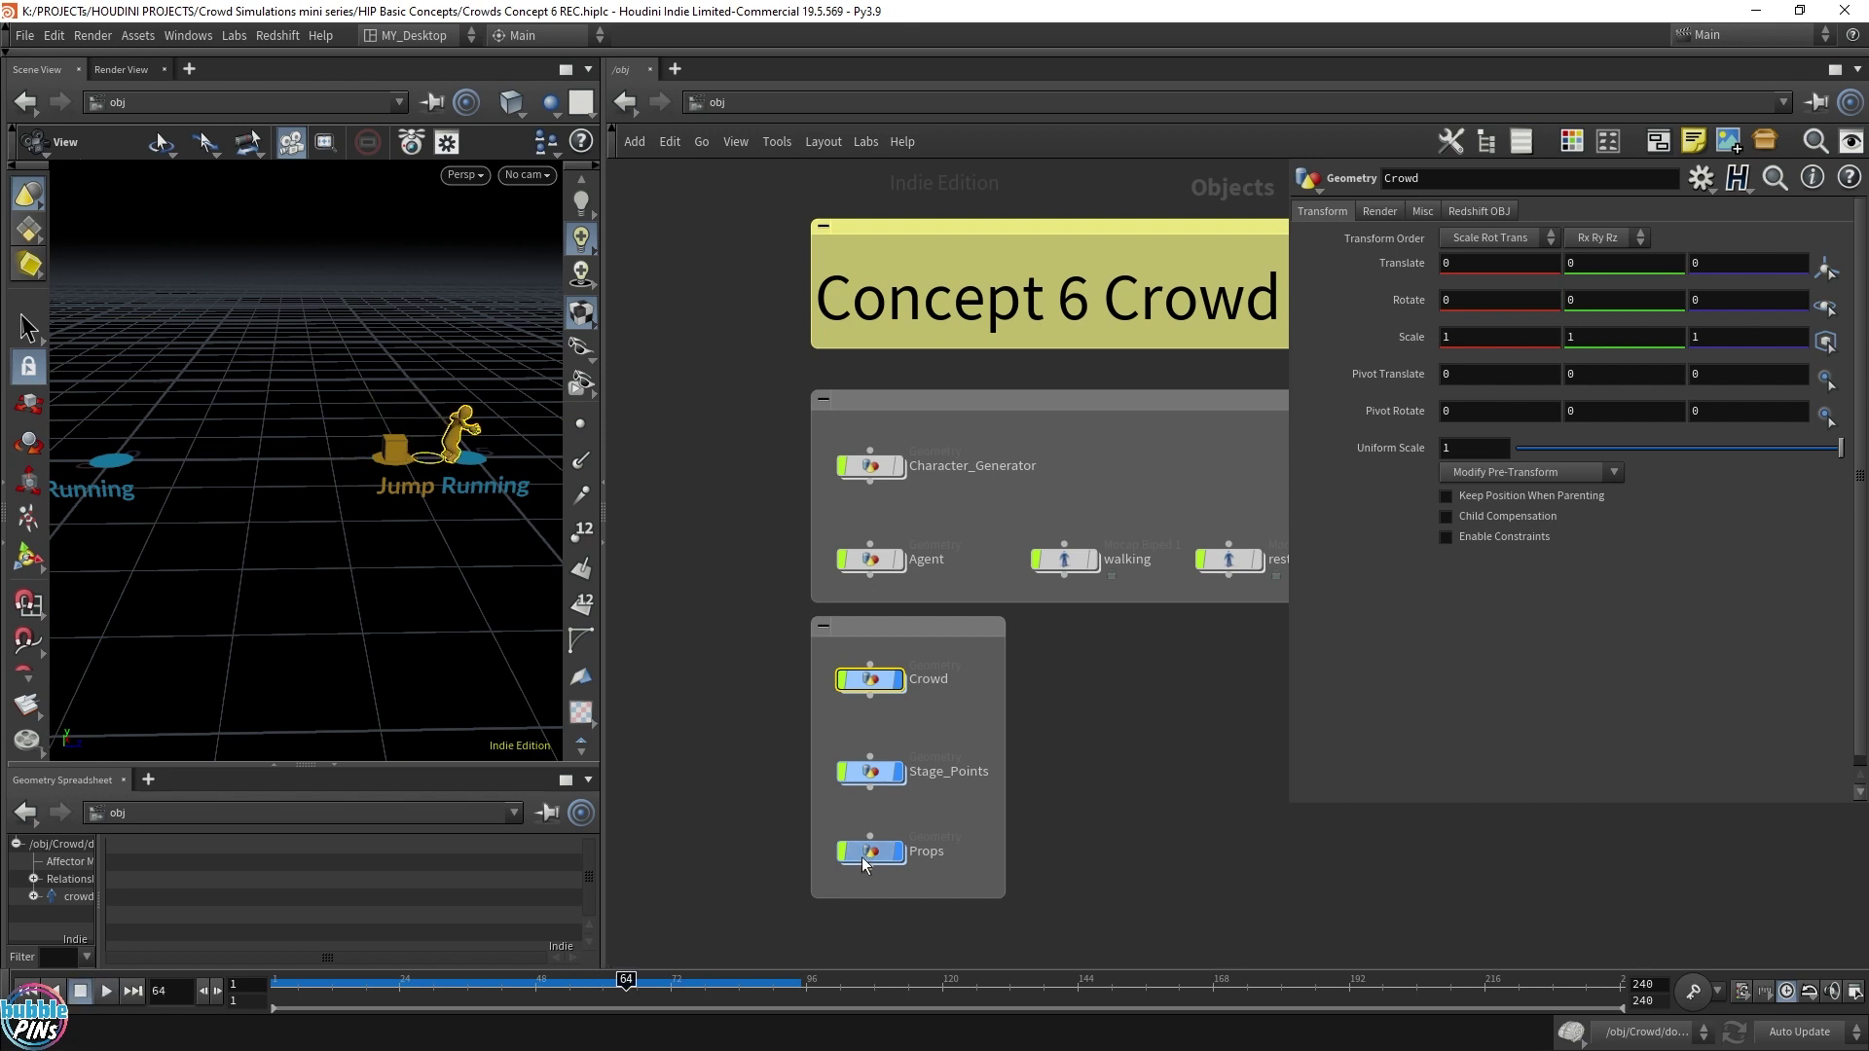
Step: Open the Props network and display OUT_Box_Trigger and OUT_Render in turn at frame 1 to compare the two boxes
double_click(870, 851)
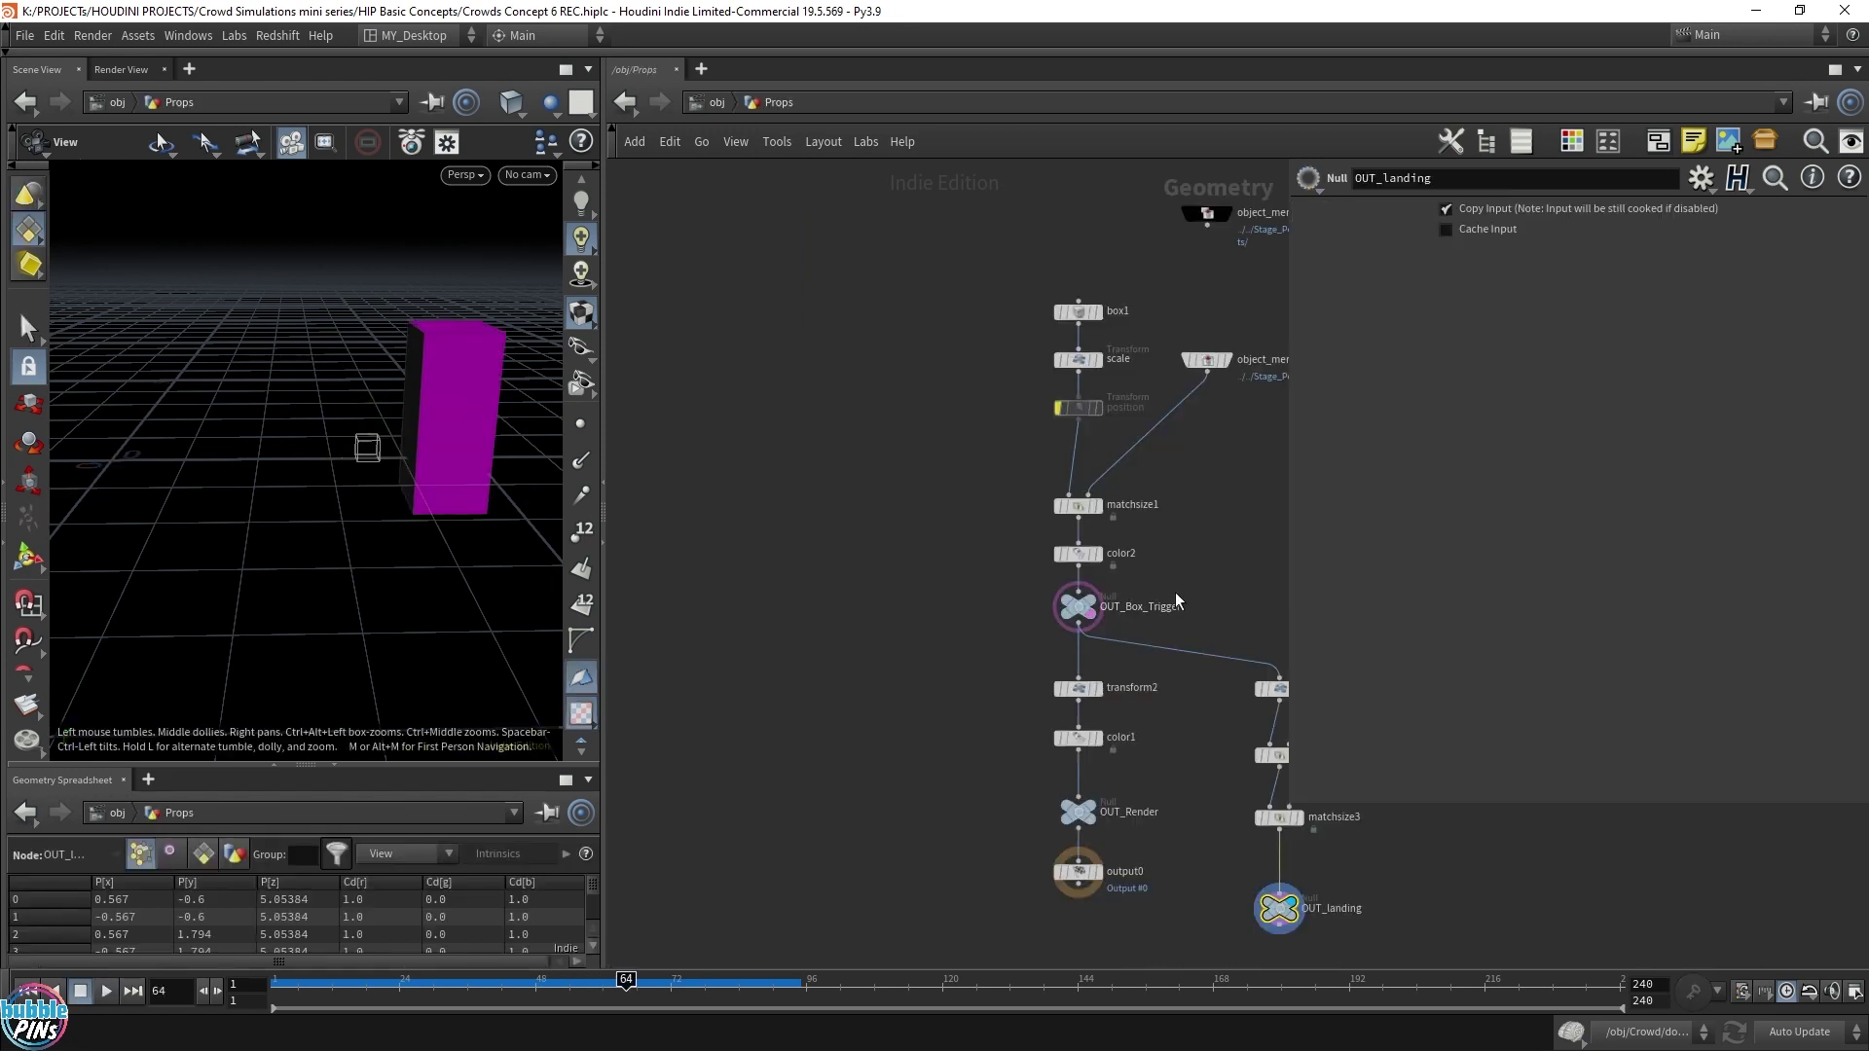
left_click(1091, 602)
middle_click_drag(1147, 527, 904, 505)
key("ctrl+Left")
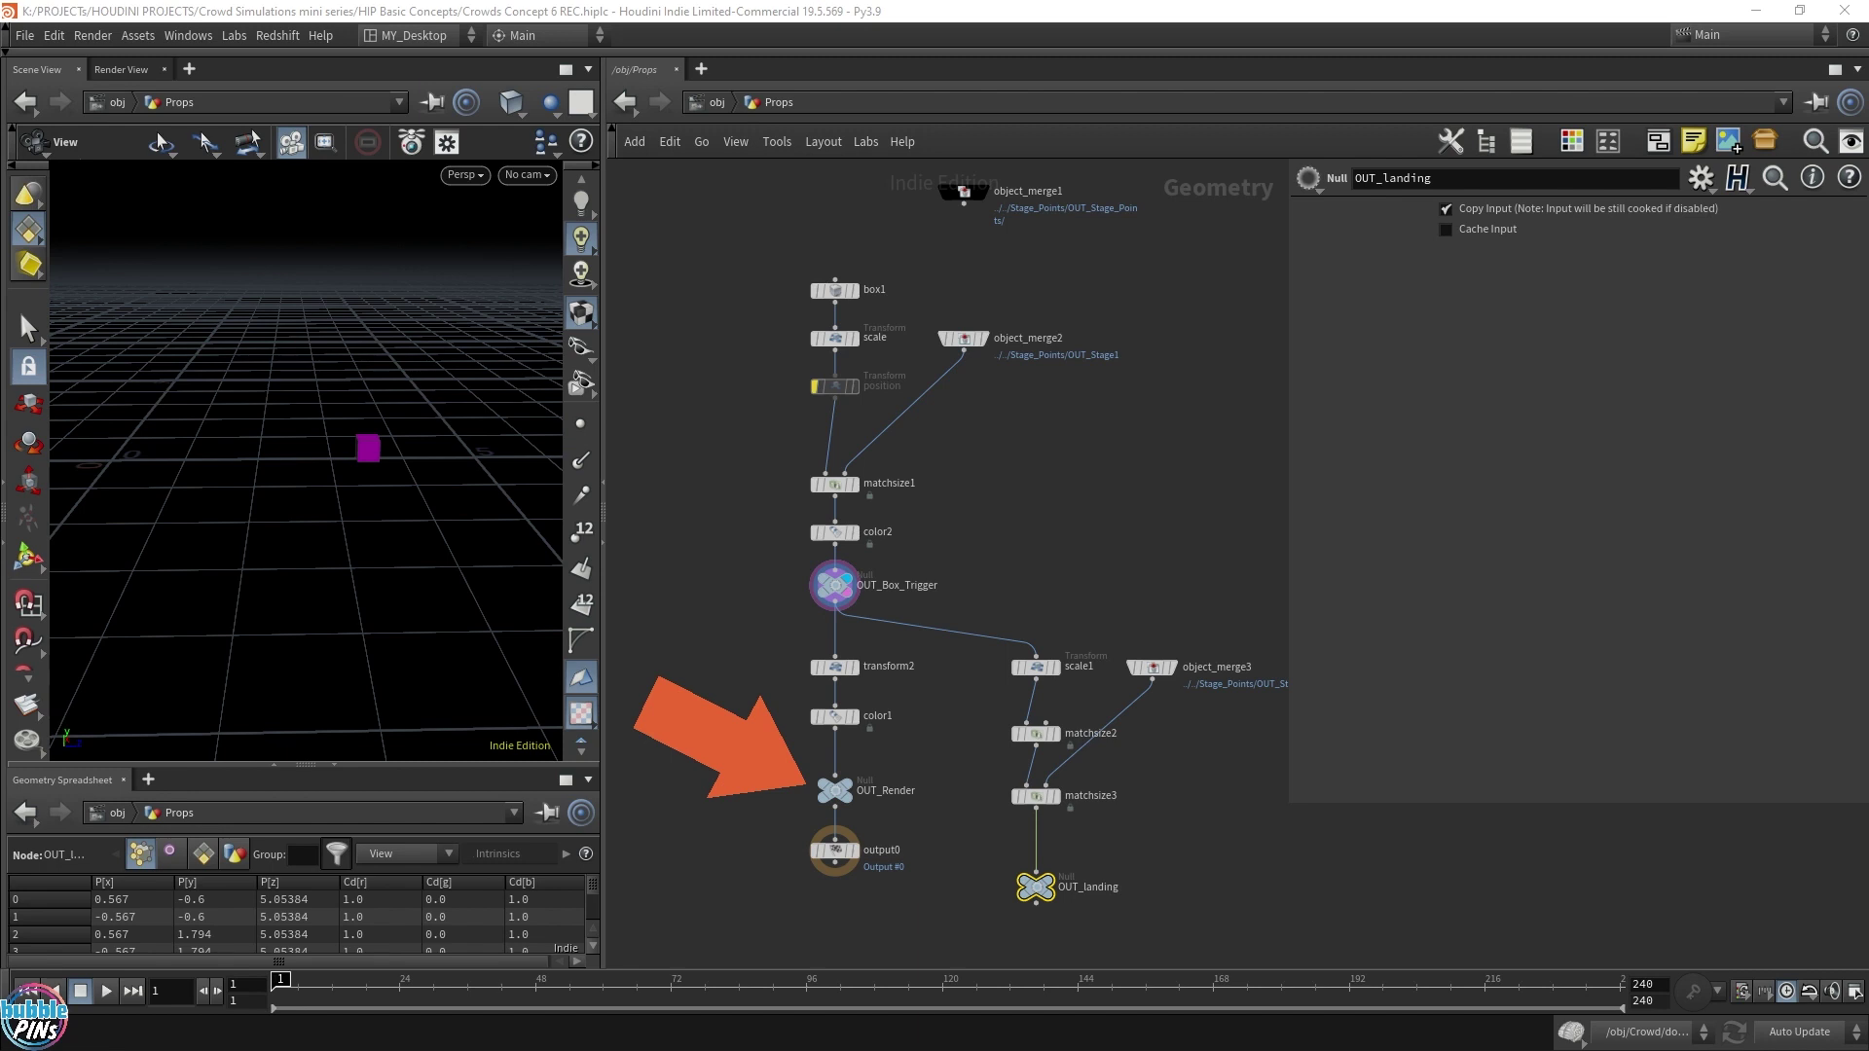
left_click(849, 789)
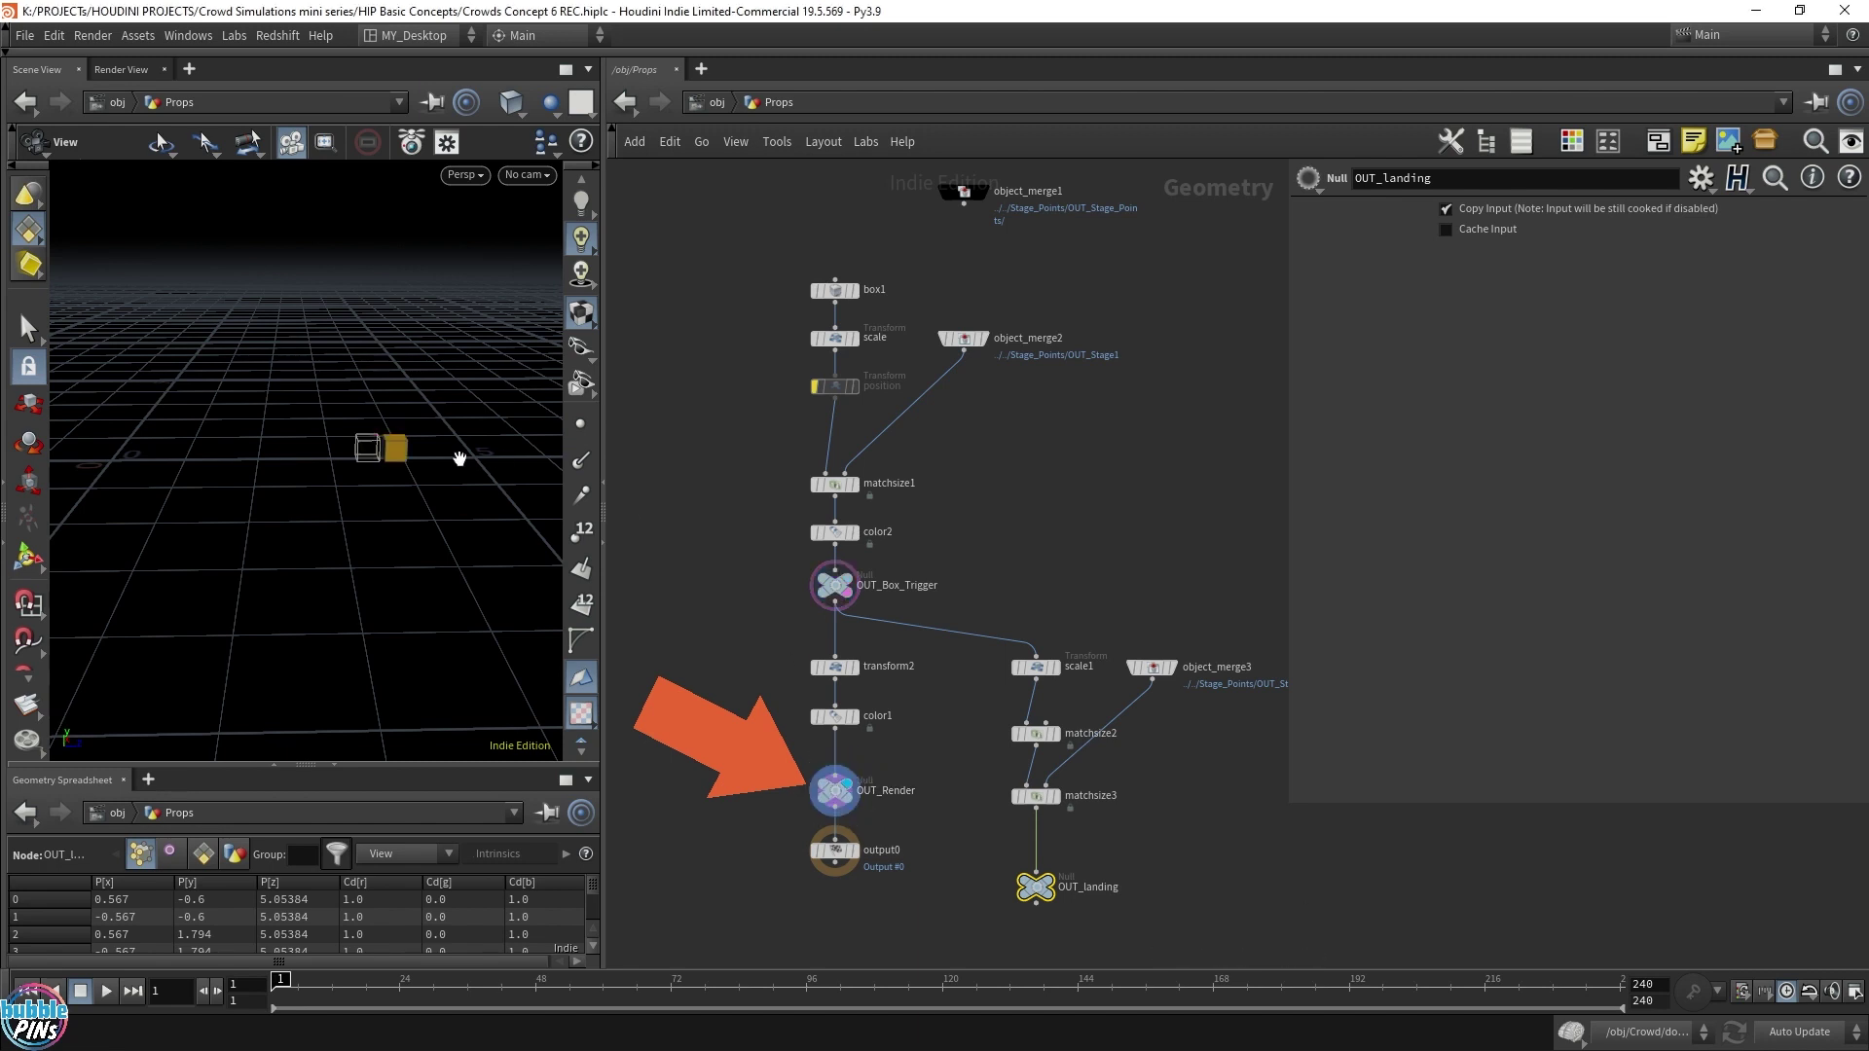
scroll(414, 435, "up", 2)
scroll(414, 435, "up", 3)
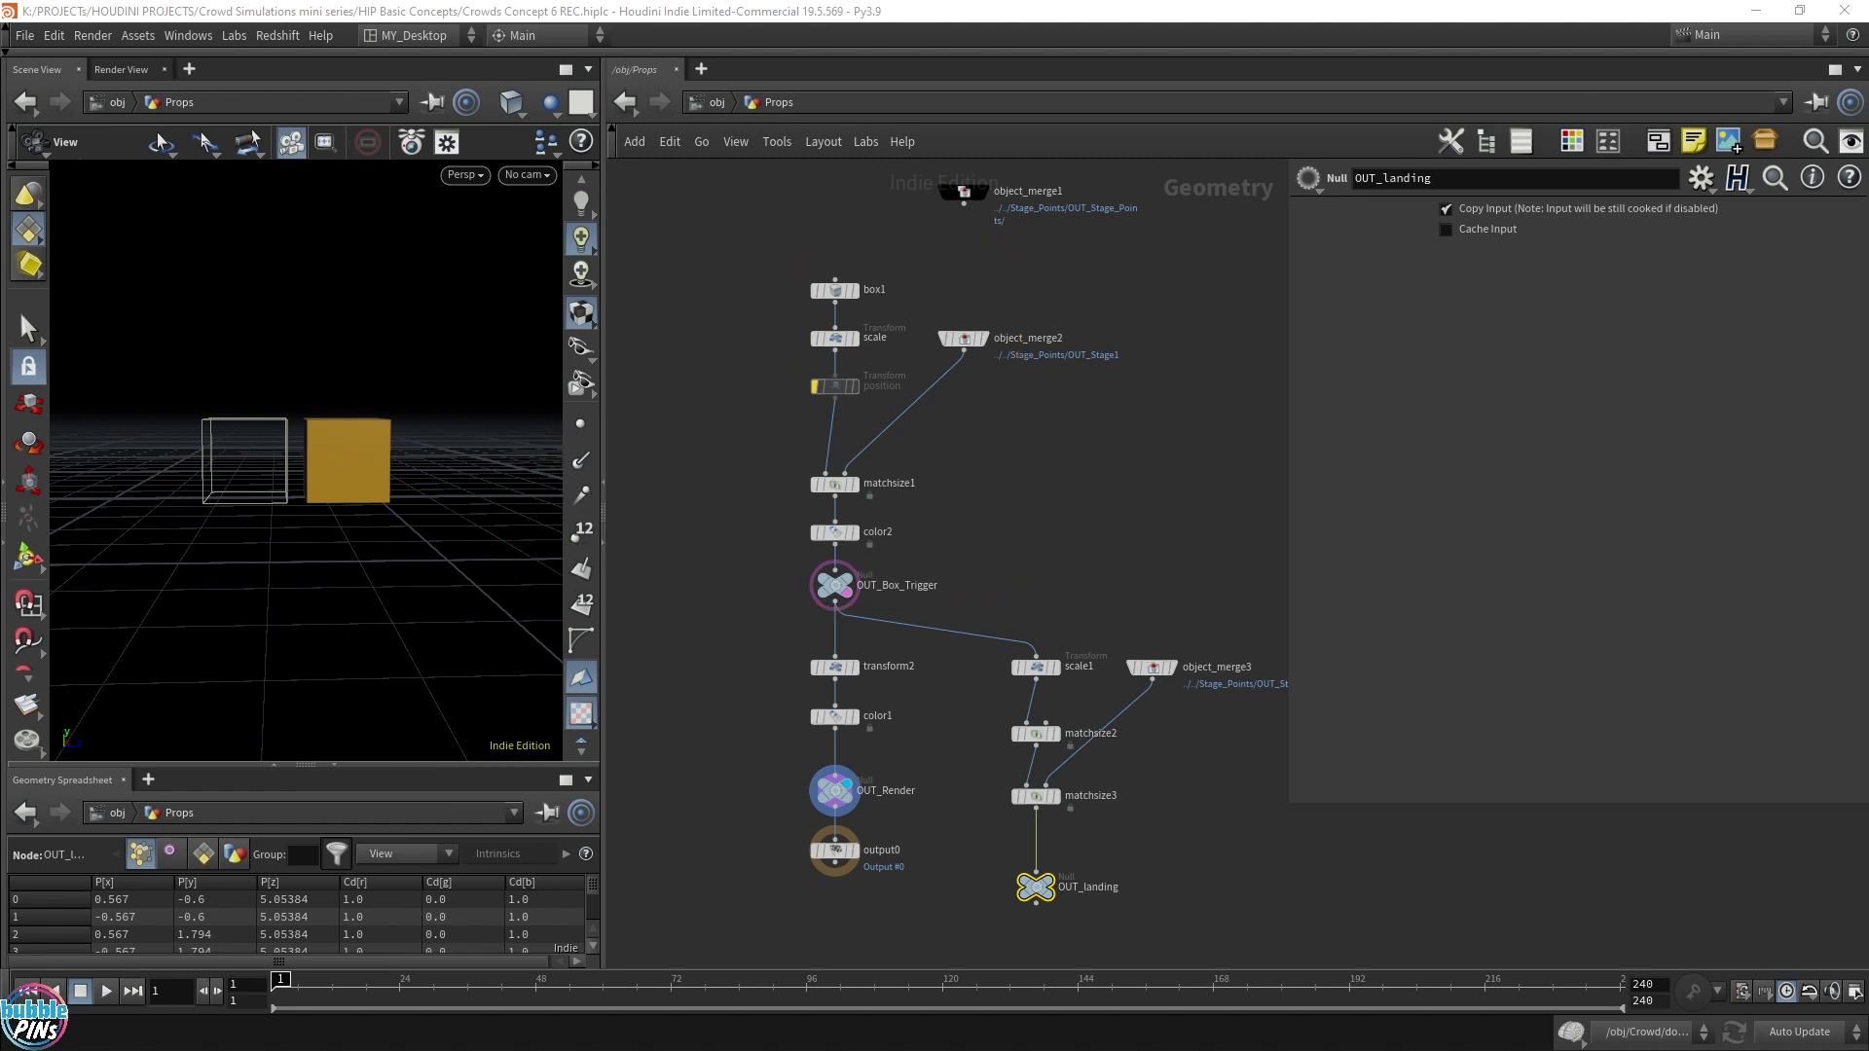
Step: Return to dopnet1 inside Crowd, replay the simulation past the box, and inspect the jump_up state's clip playback and looping options
key("u")
scroll(383, 513, "down", 3)
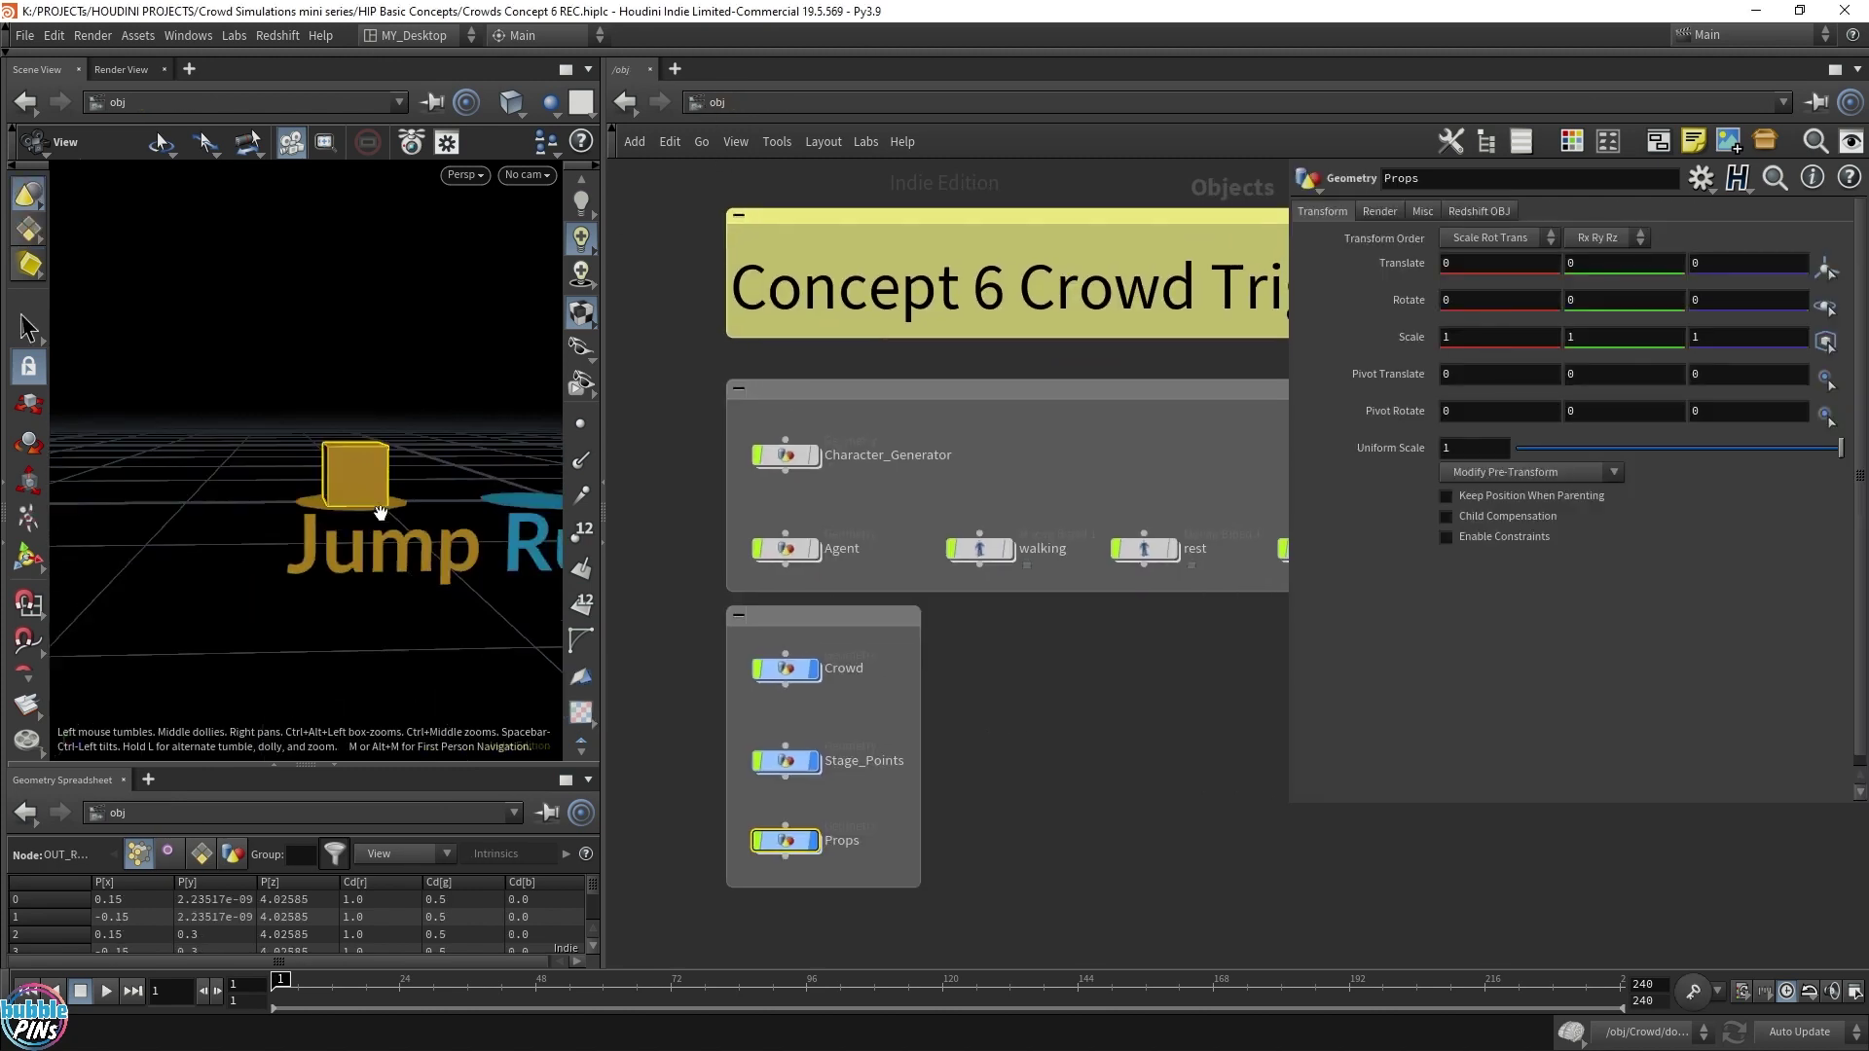
scroll(382, 513, "up", 1)
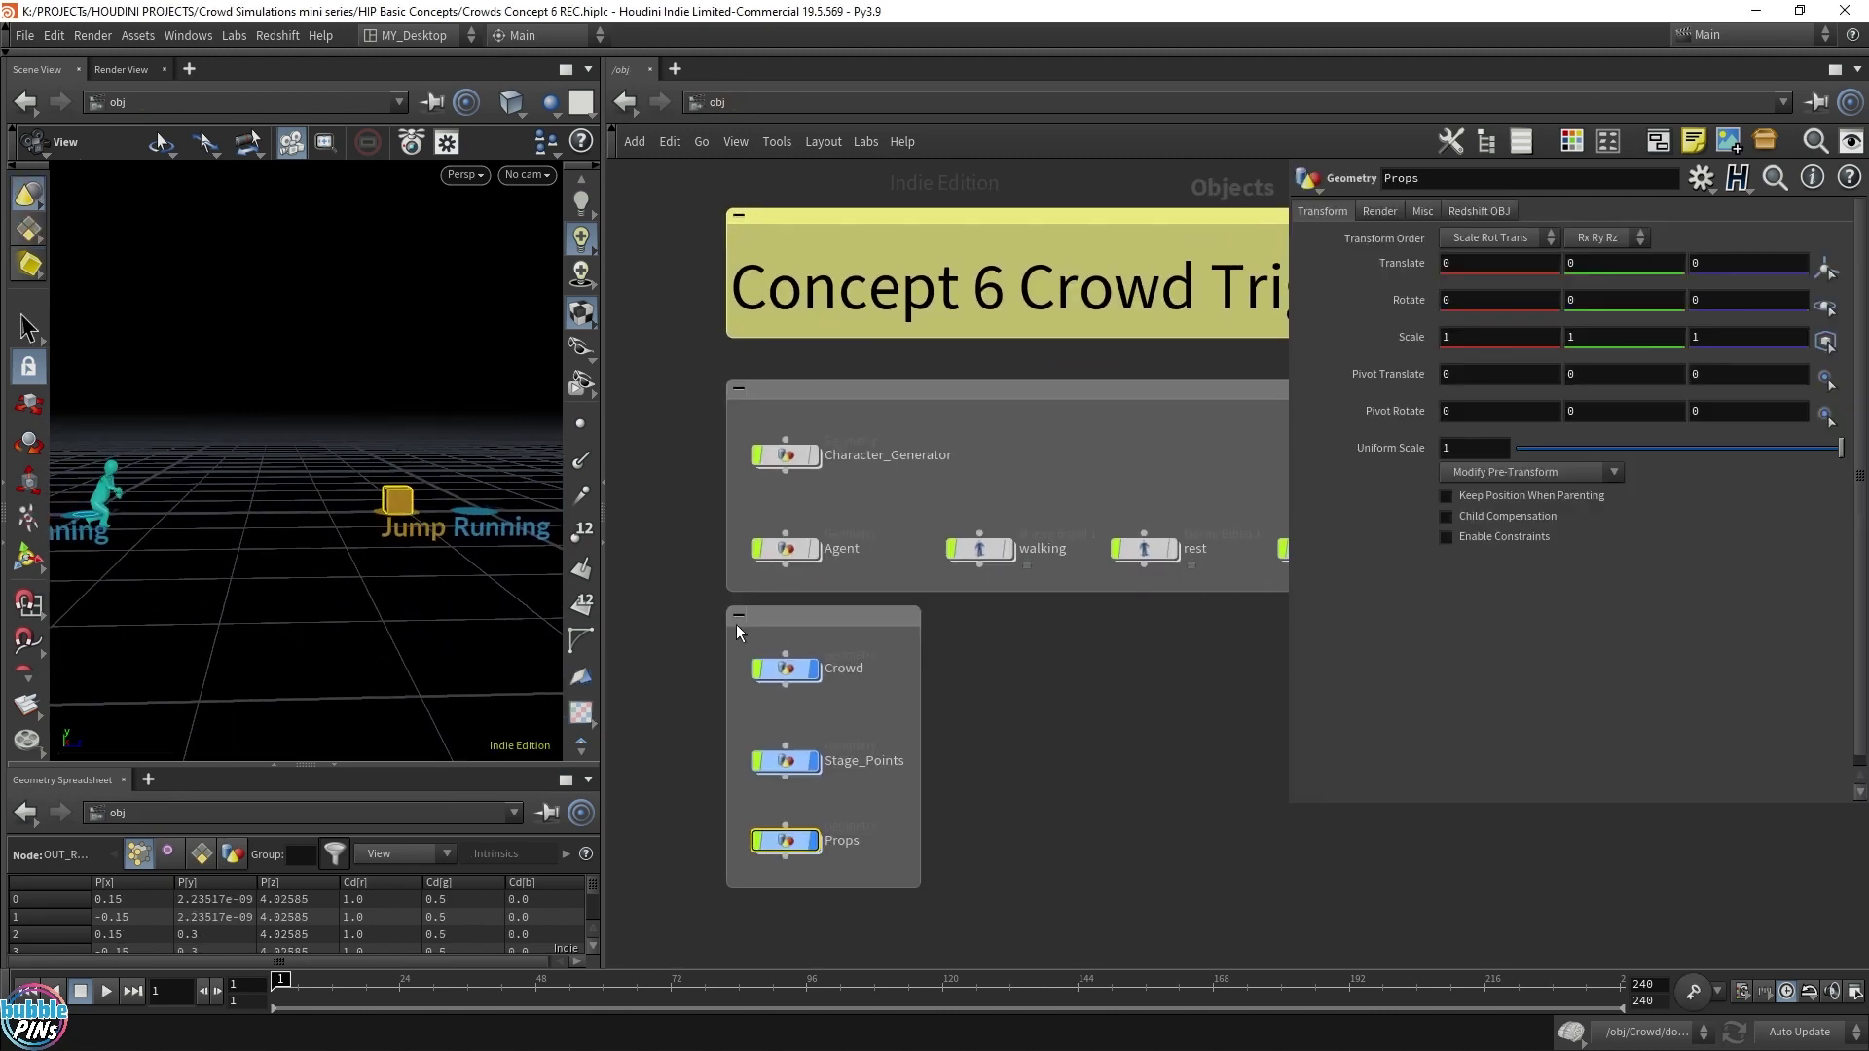
double_click(791, 671)
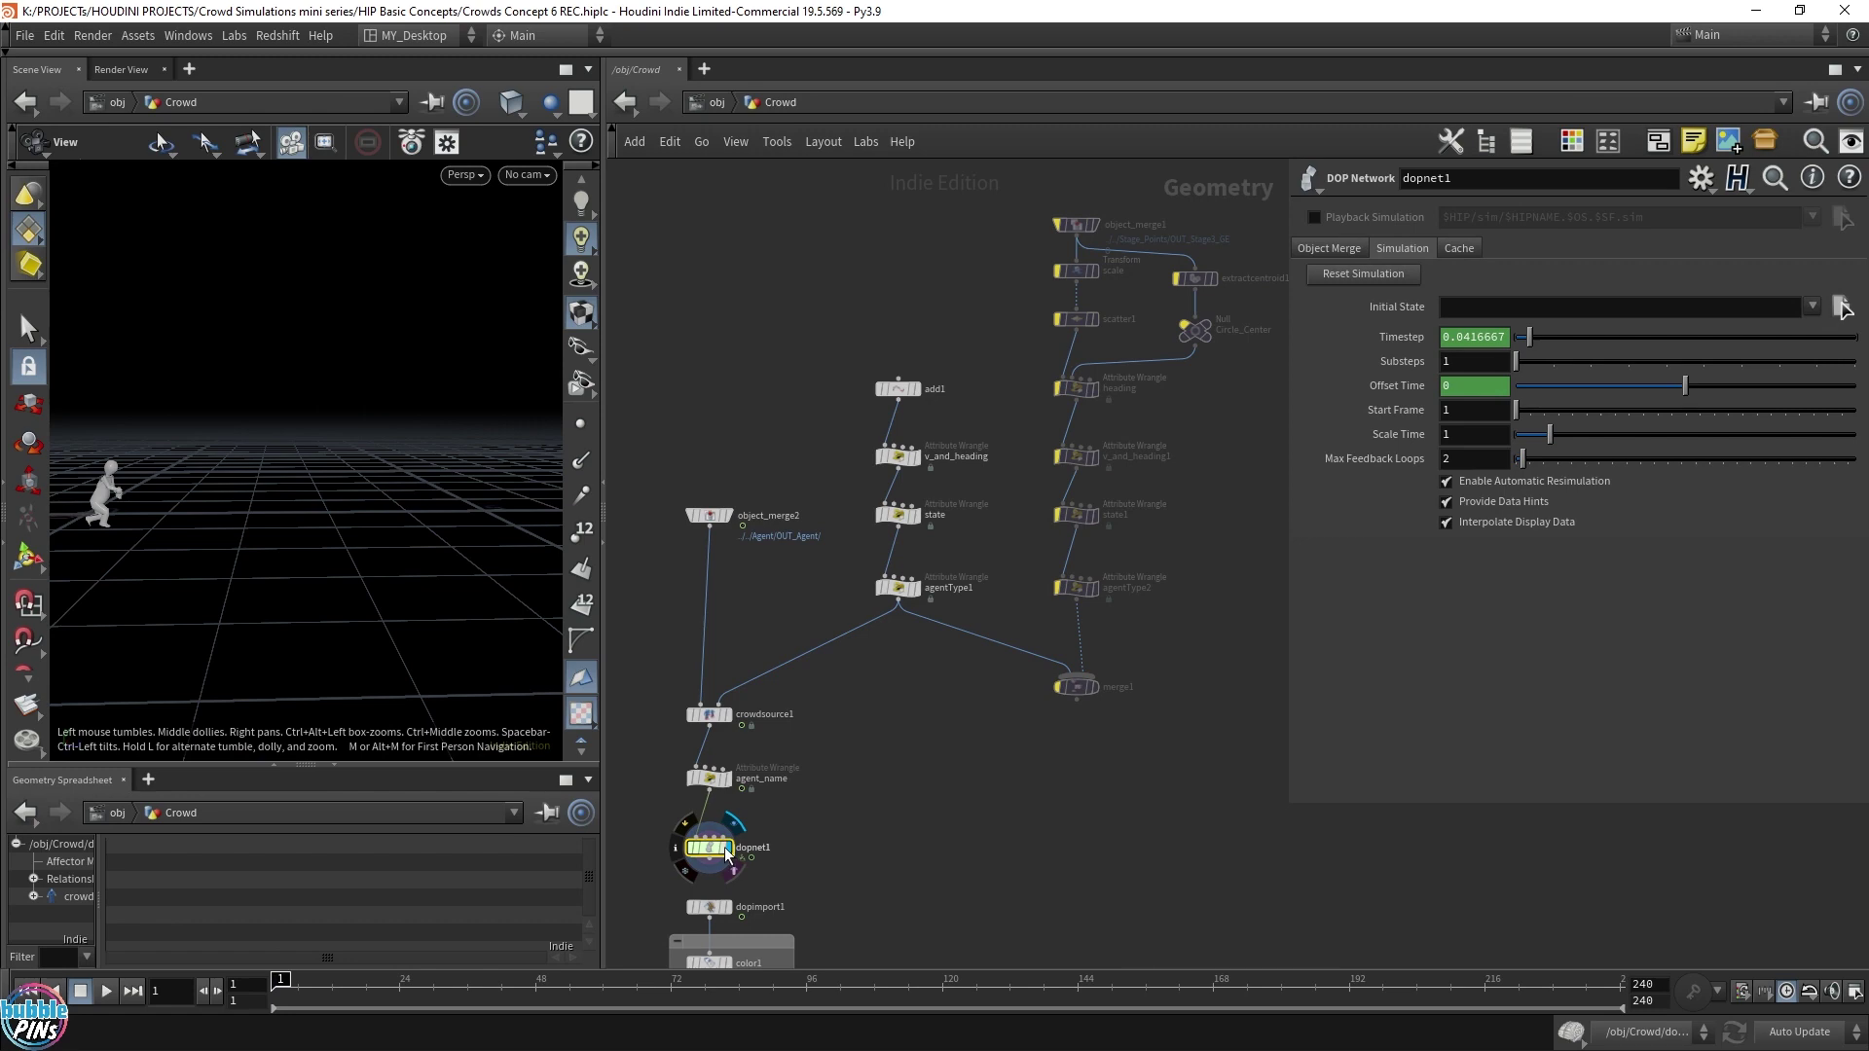
double_click(710, 850)
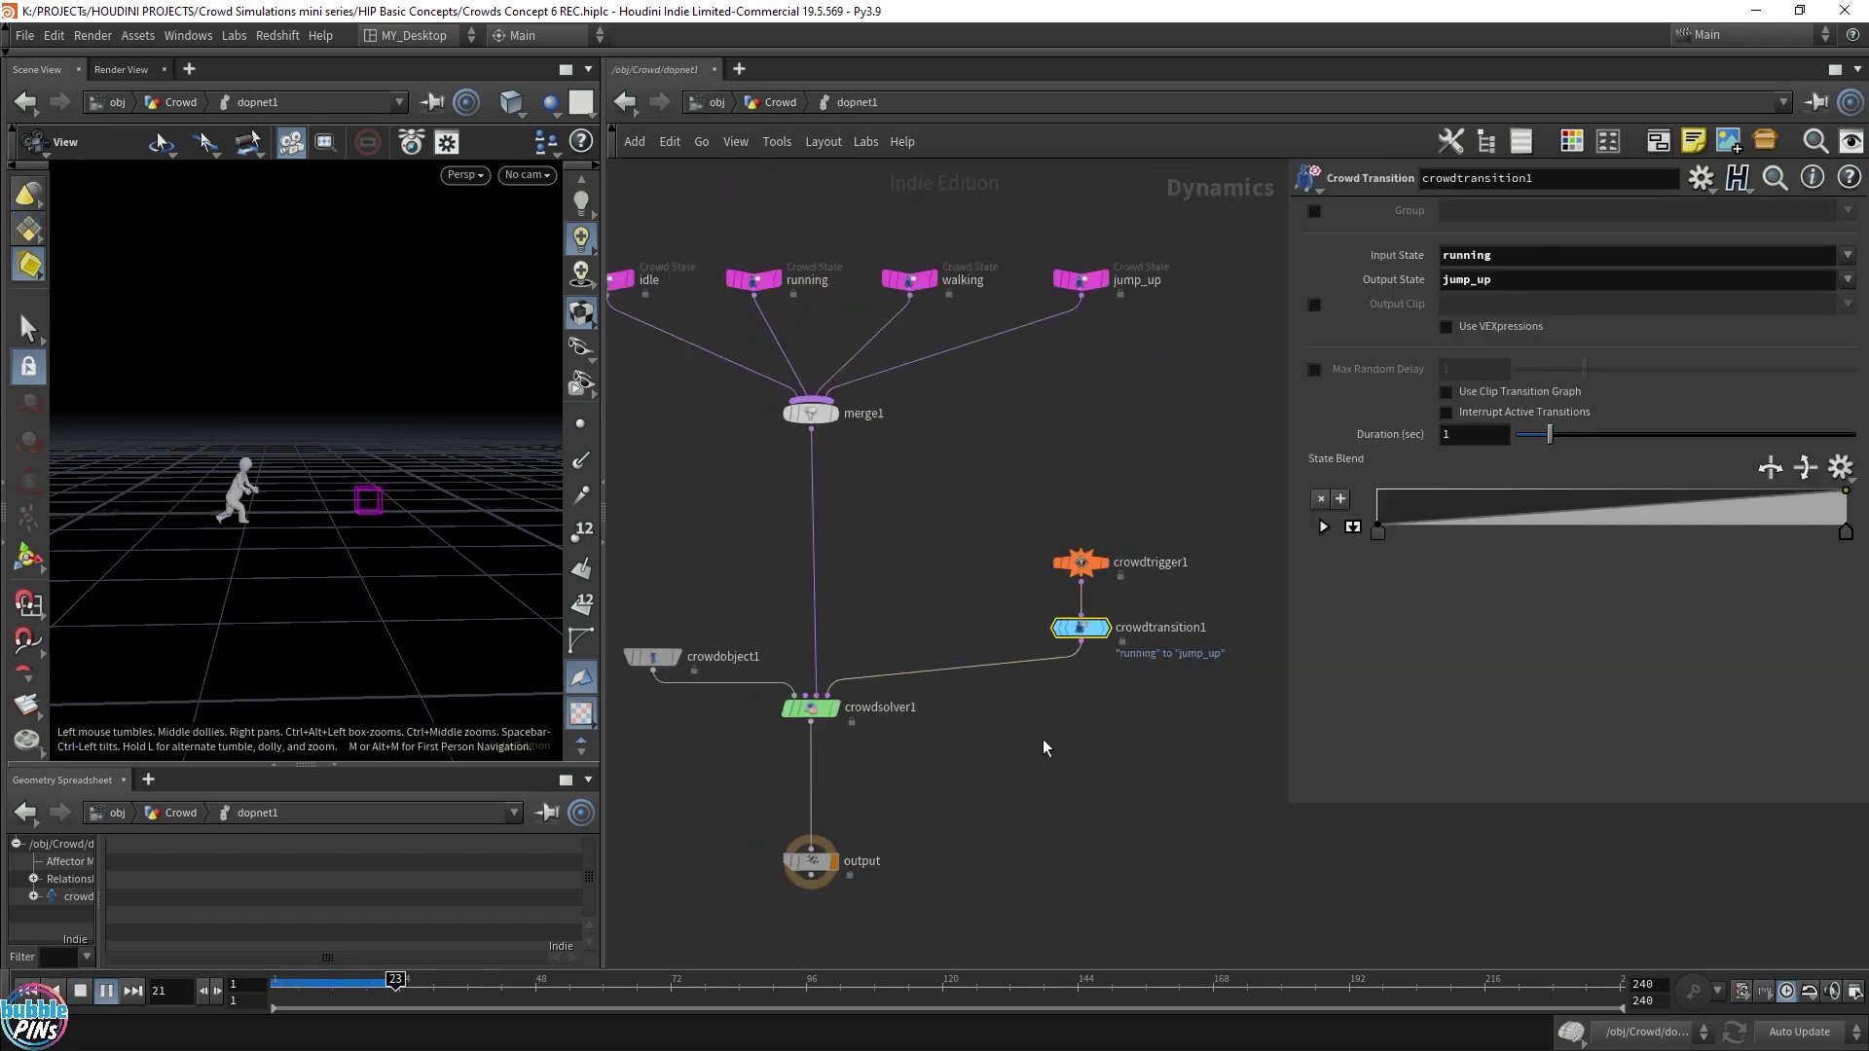
left_click_drag(419, 448, 225, 506)
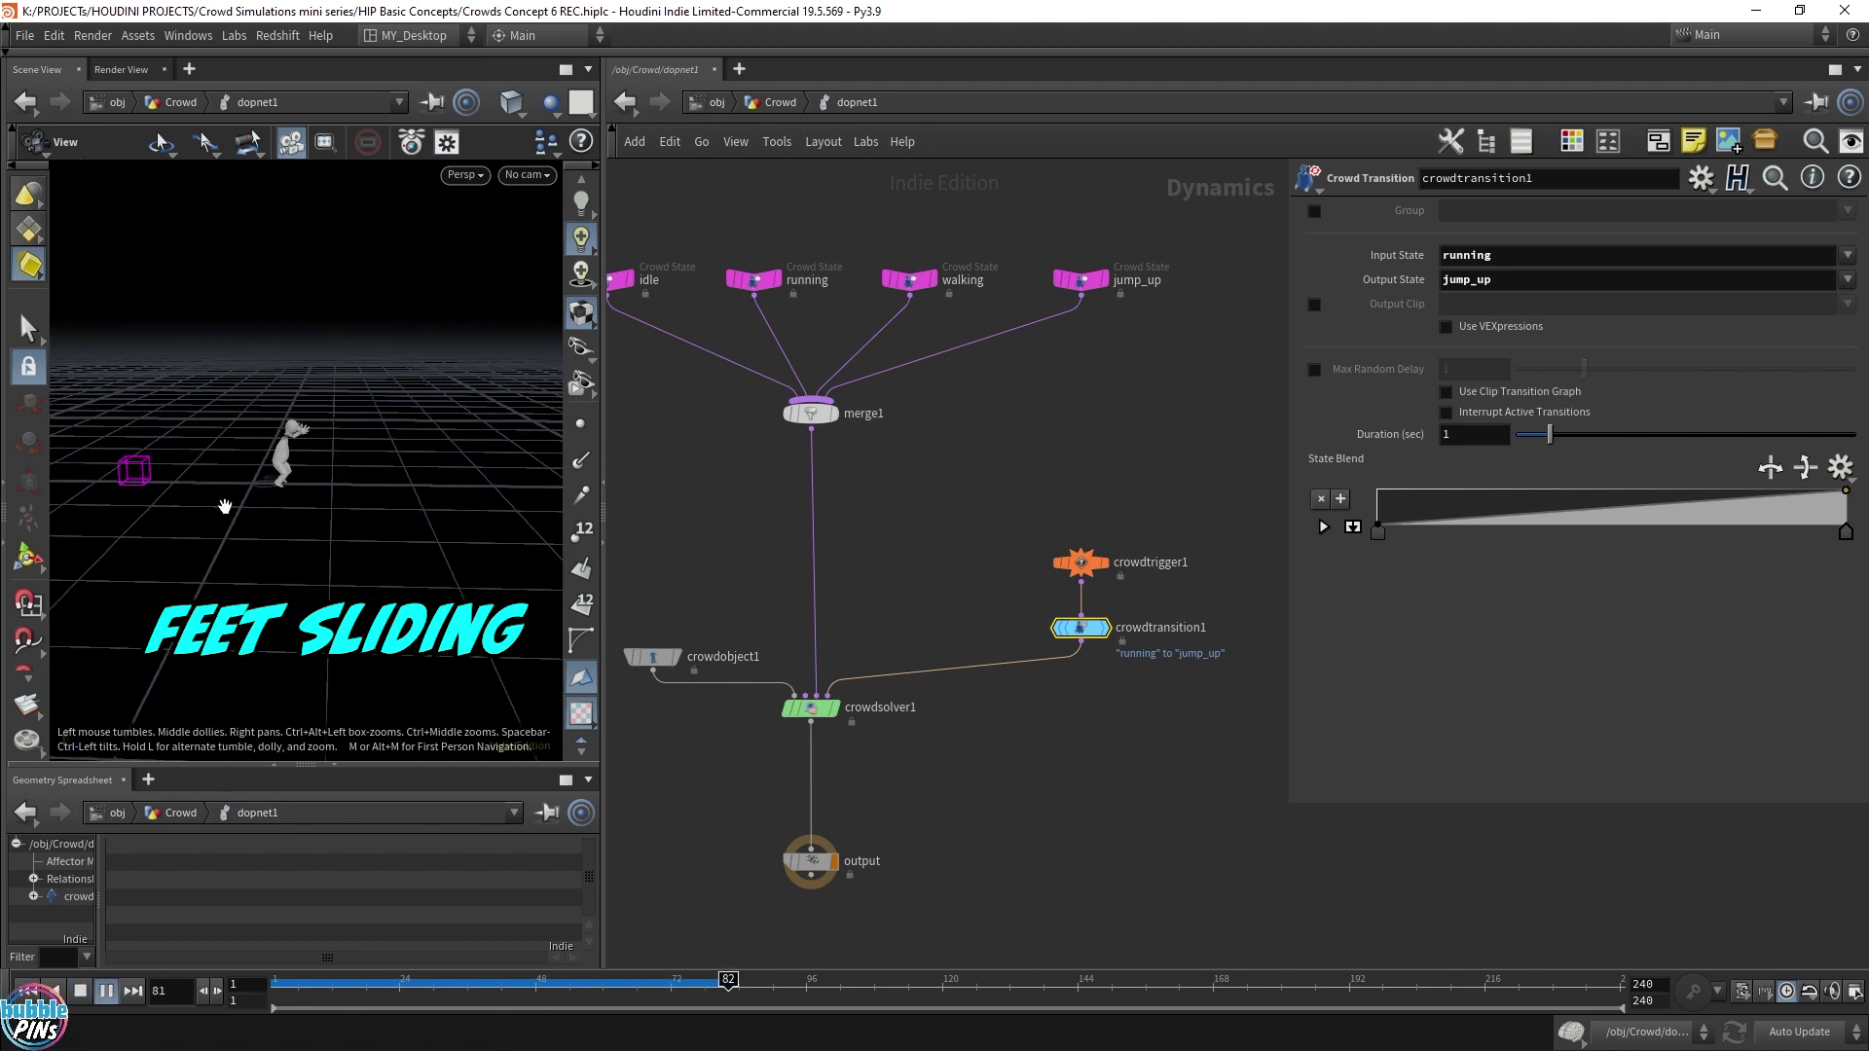
key("Up")
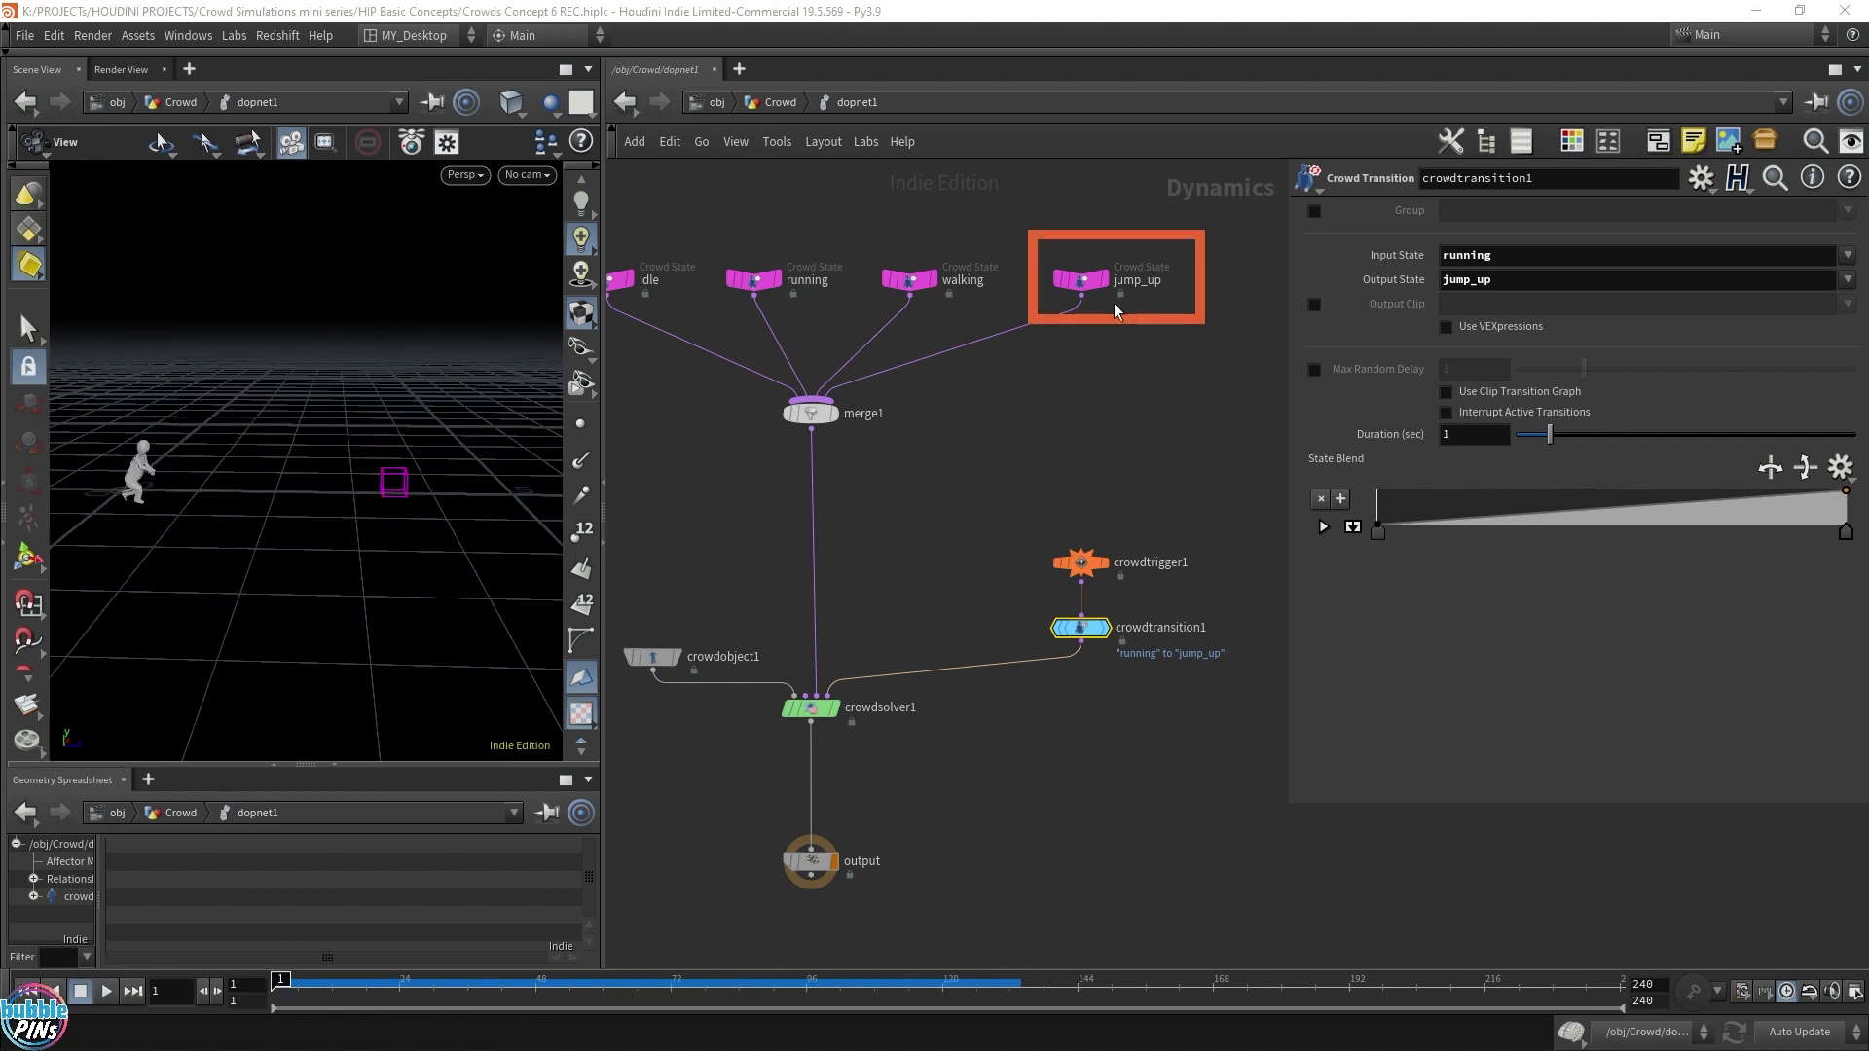
left_click(1082, 281)
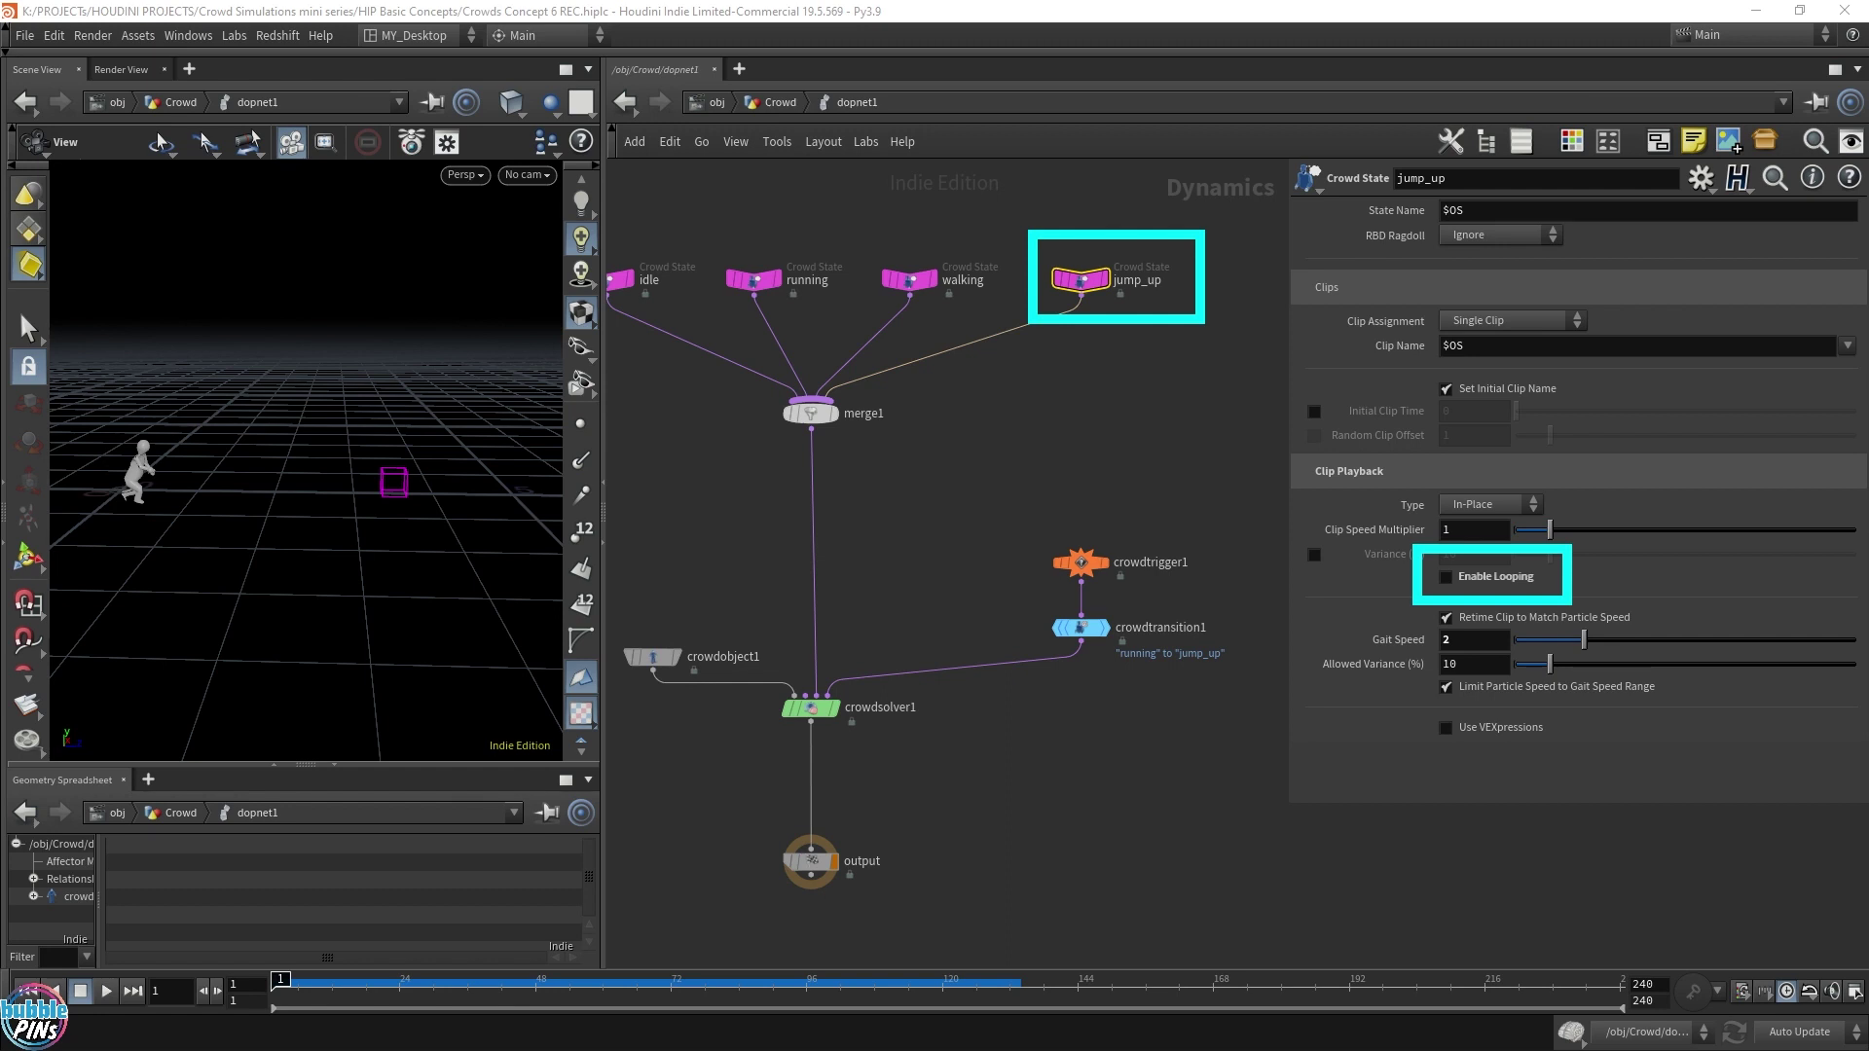
Step: Add a second Crowd Trigger node to the network, level with crowdtrigger1
middle_click_drag(1127, 779, 902, 751)
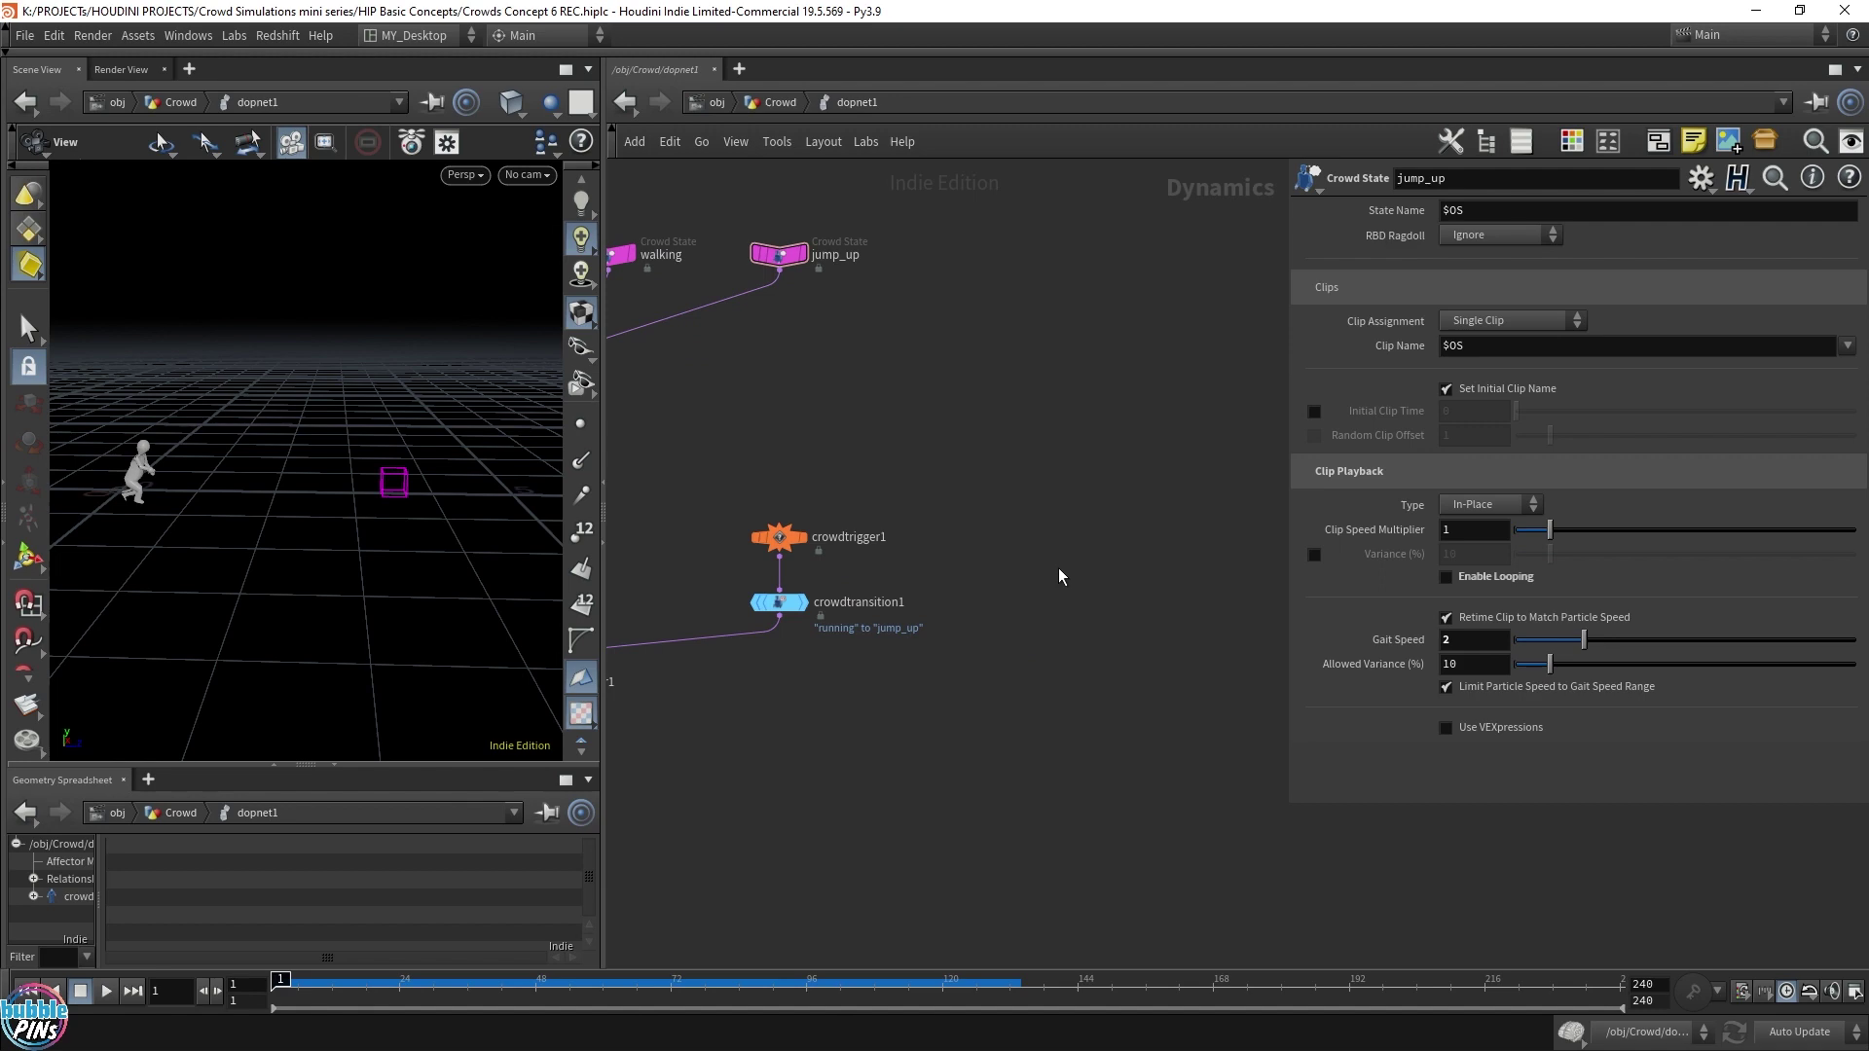
key("Tab")
type("crowd tr")
key("Down")
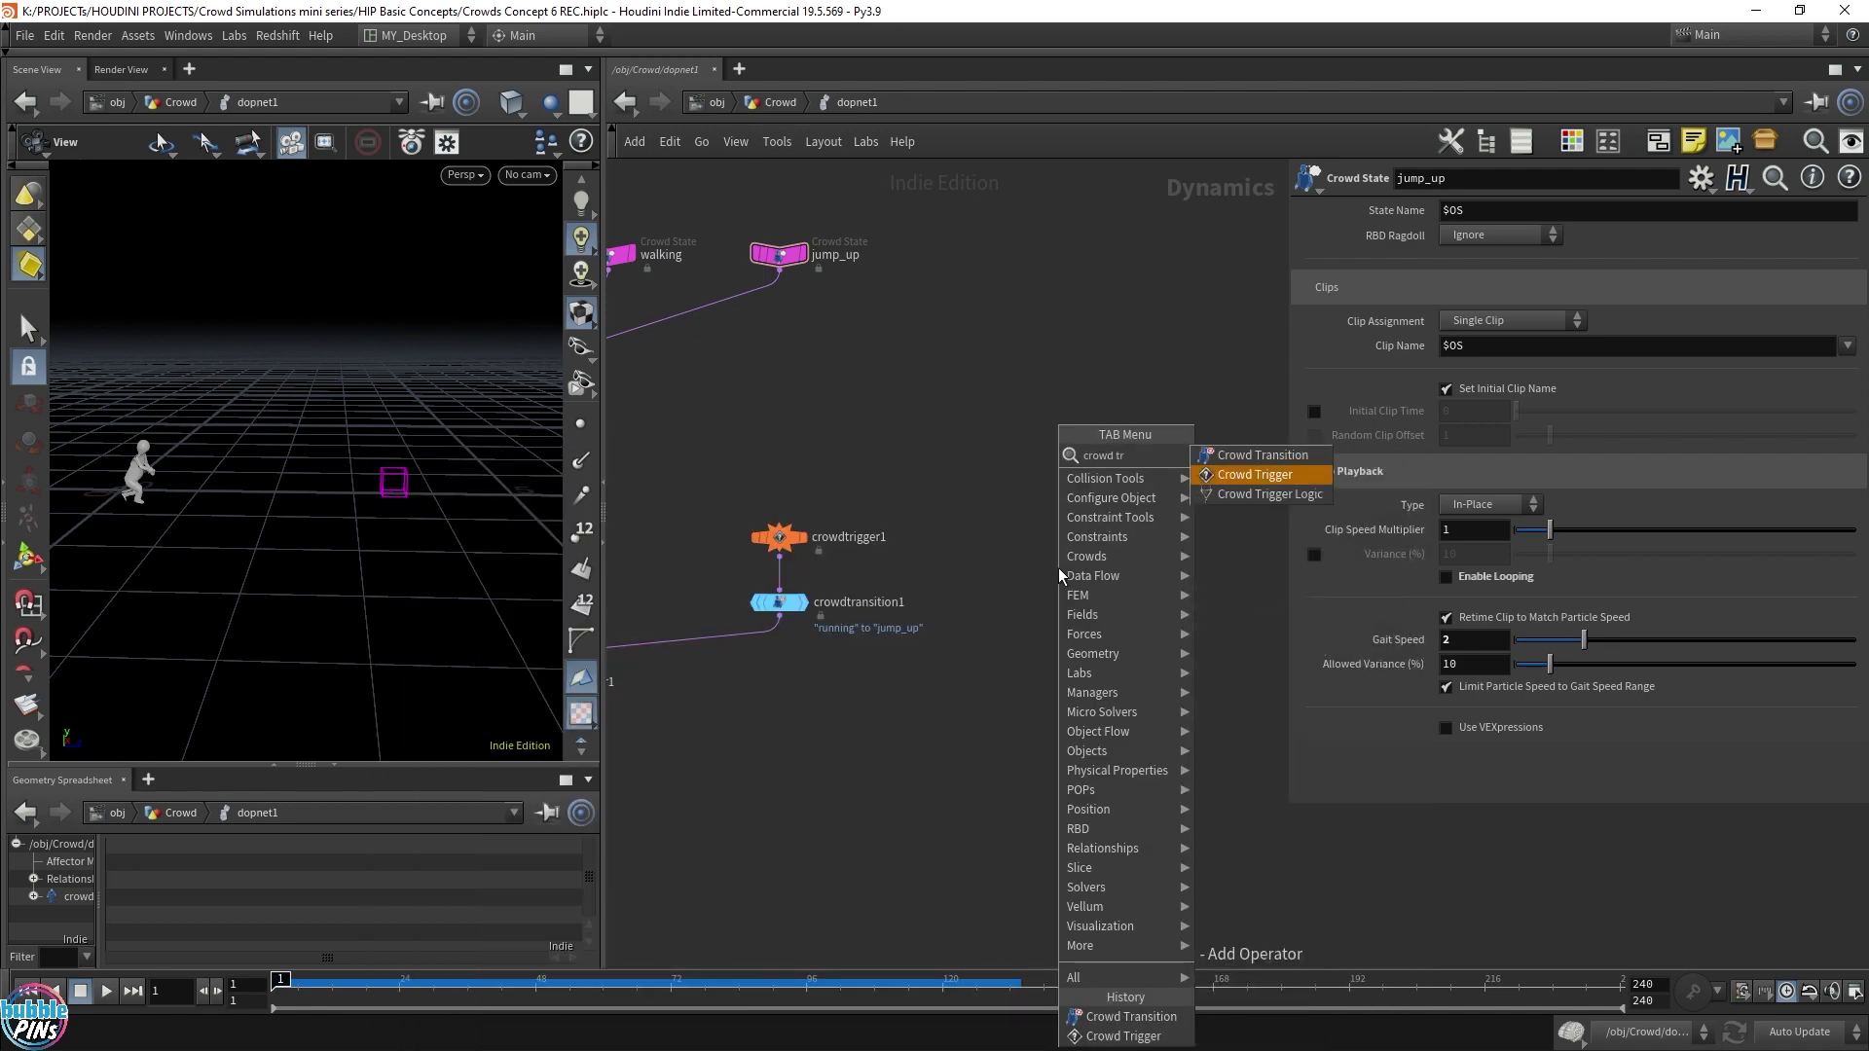
key("Return")
left_click(1055, 541)
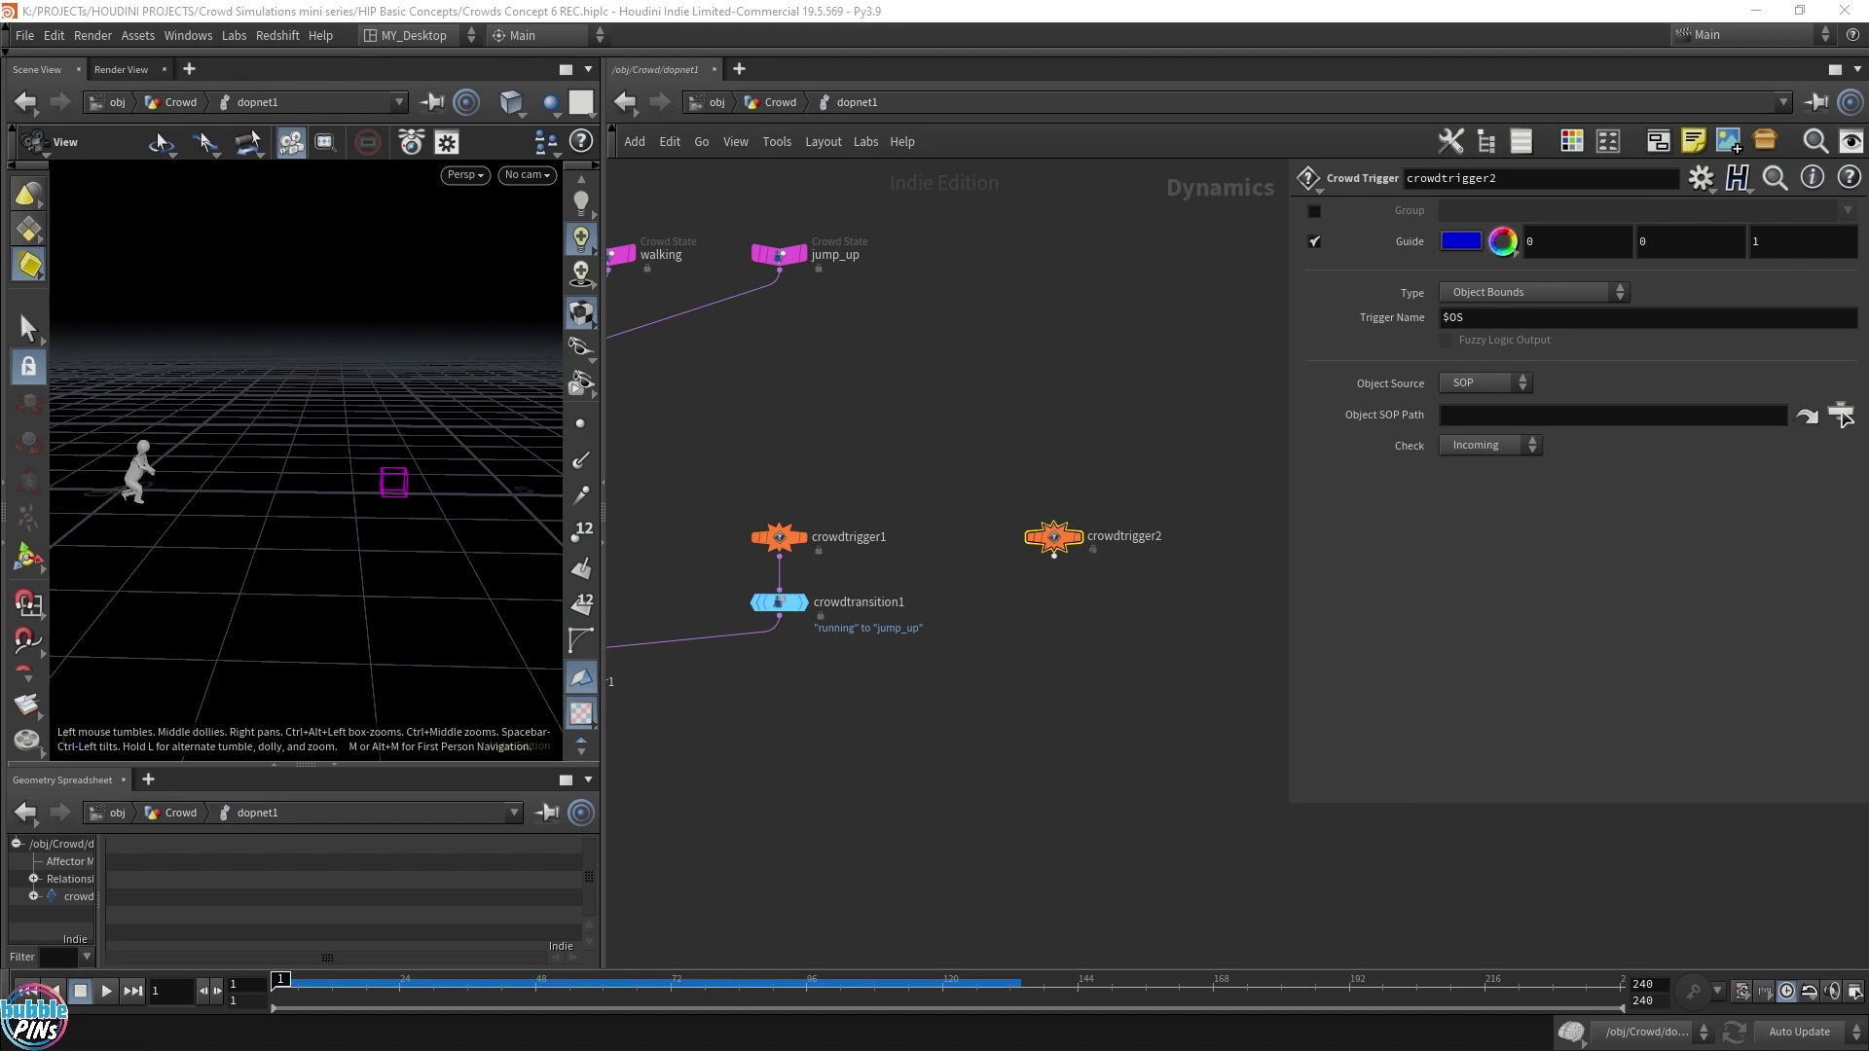
Step: Play the simulation and step back to frame 63 to examine where the agent lands beyond the box
key("Up")
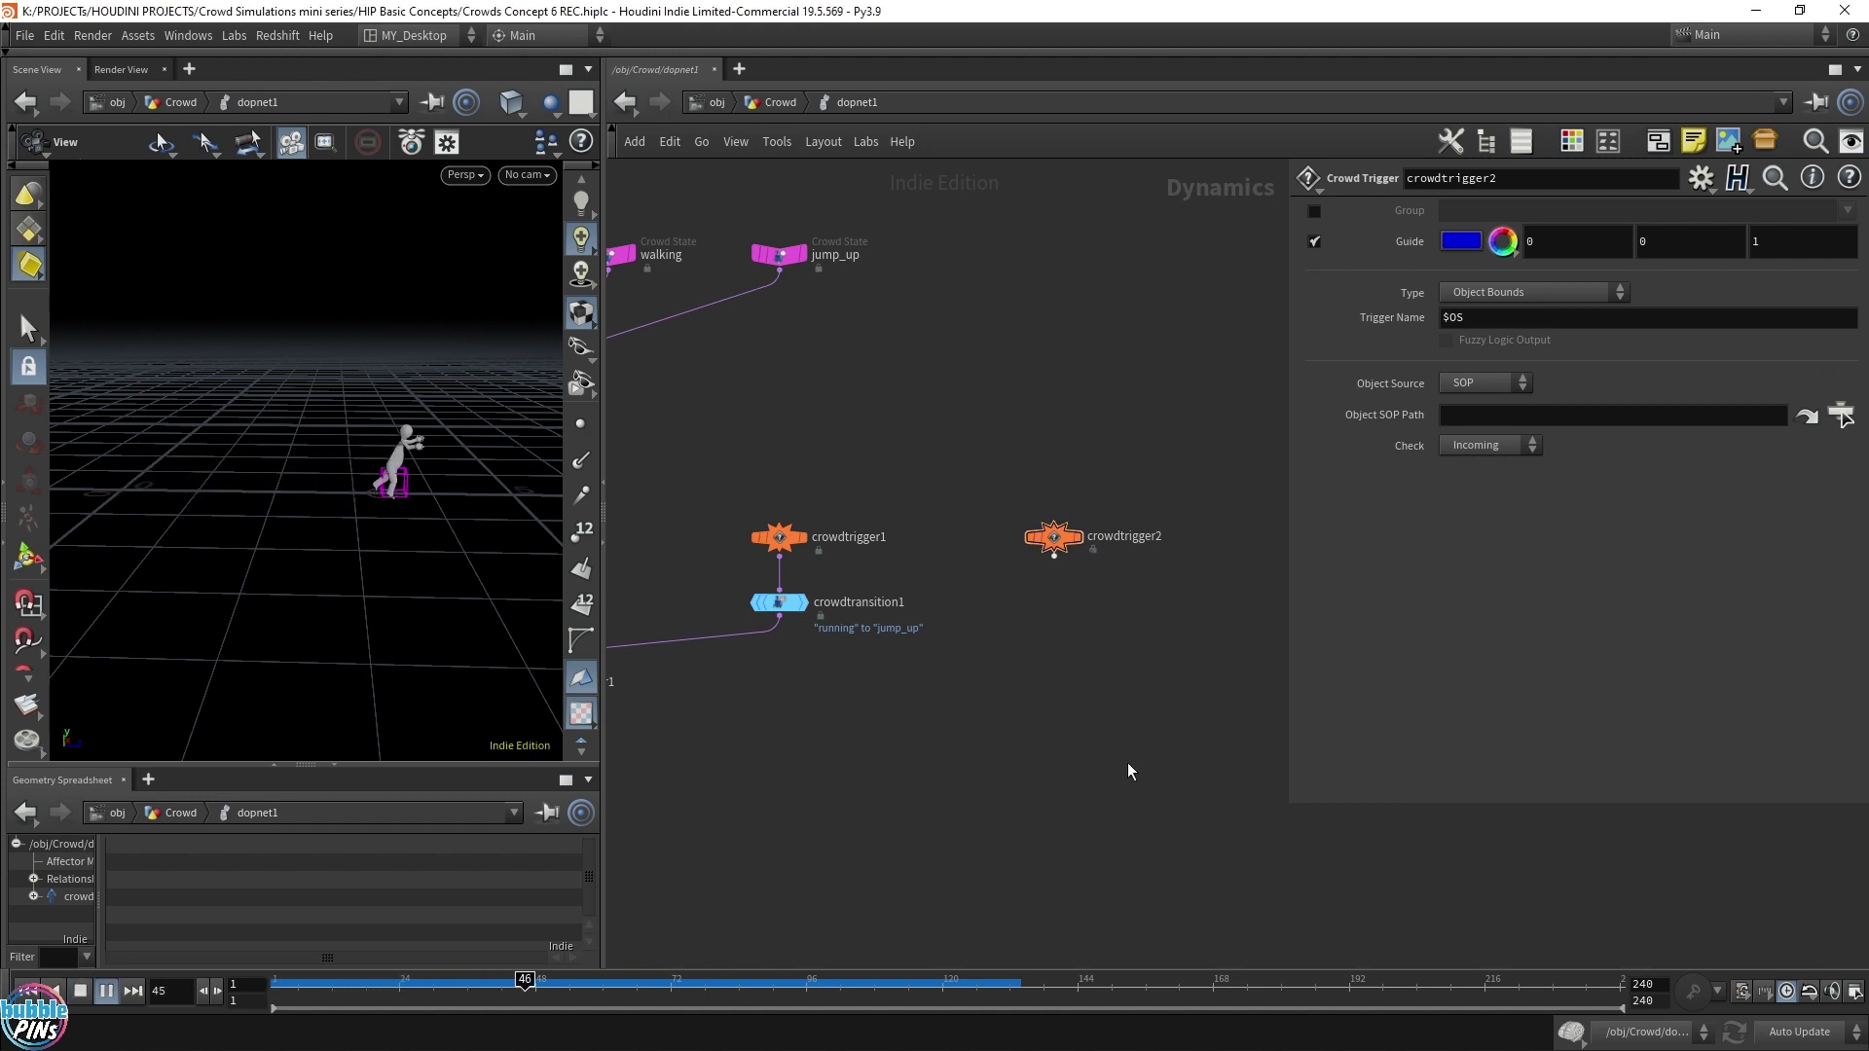
key("Up")
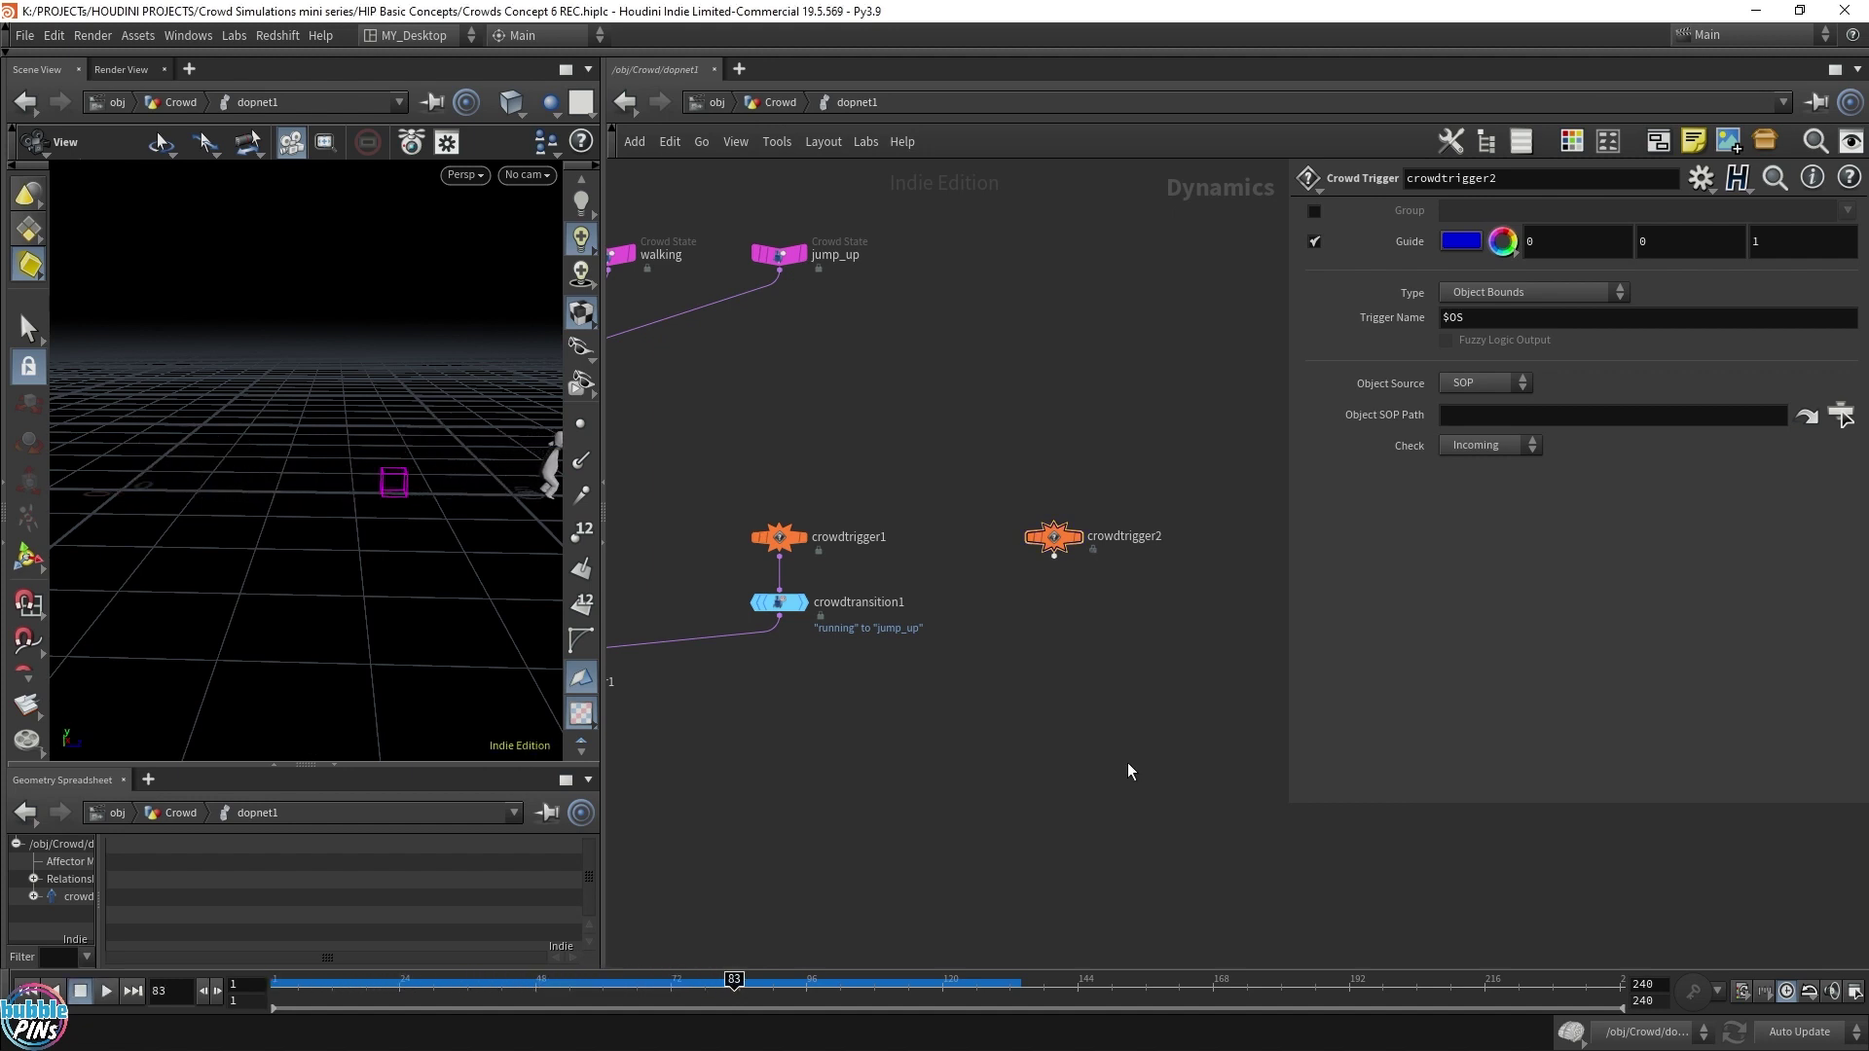
key("Down")
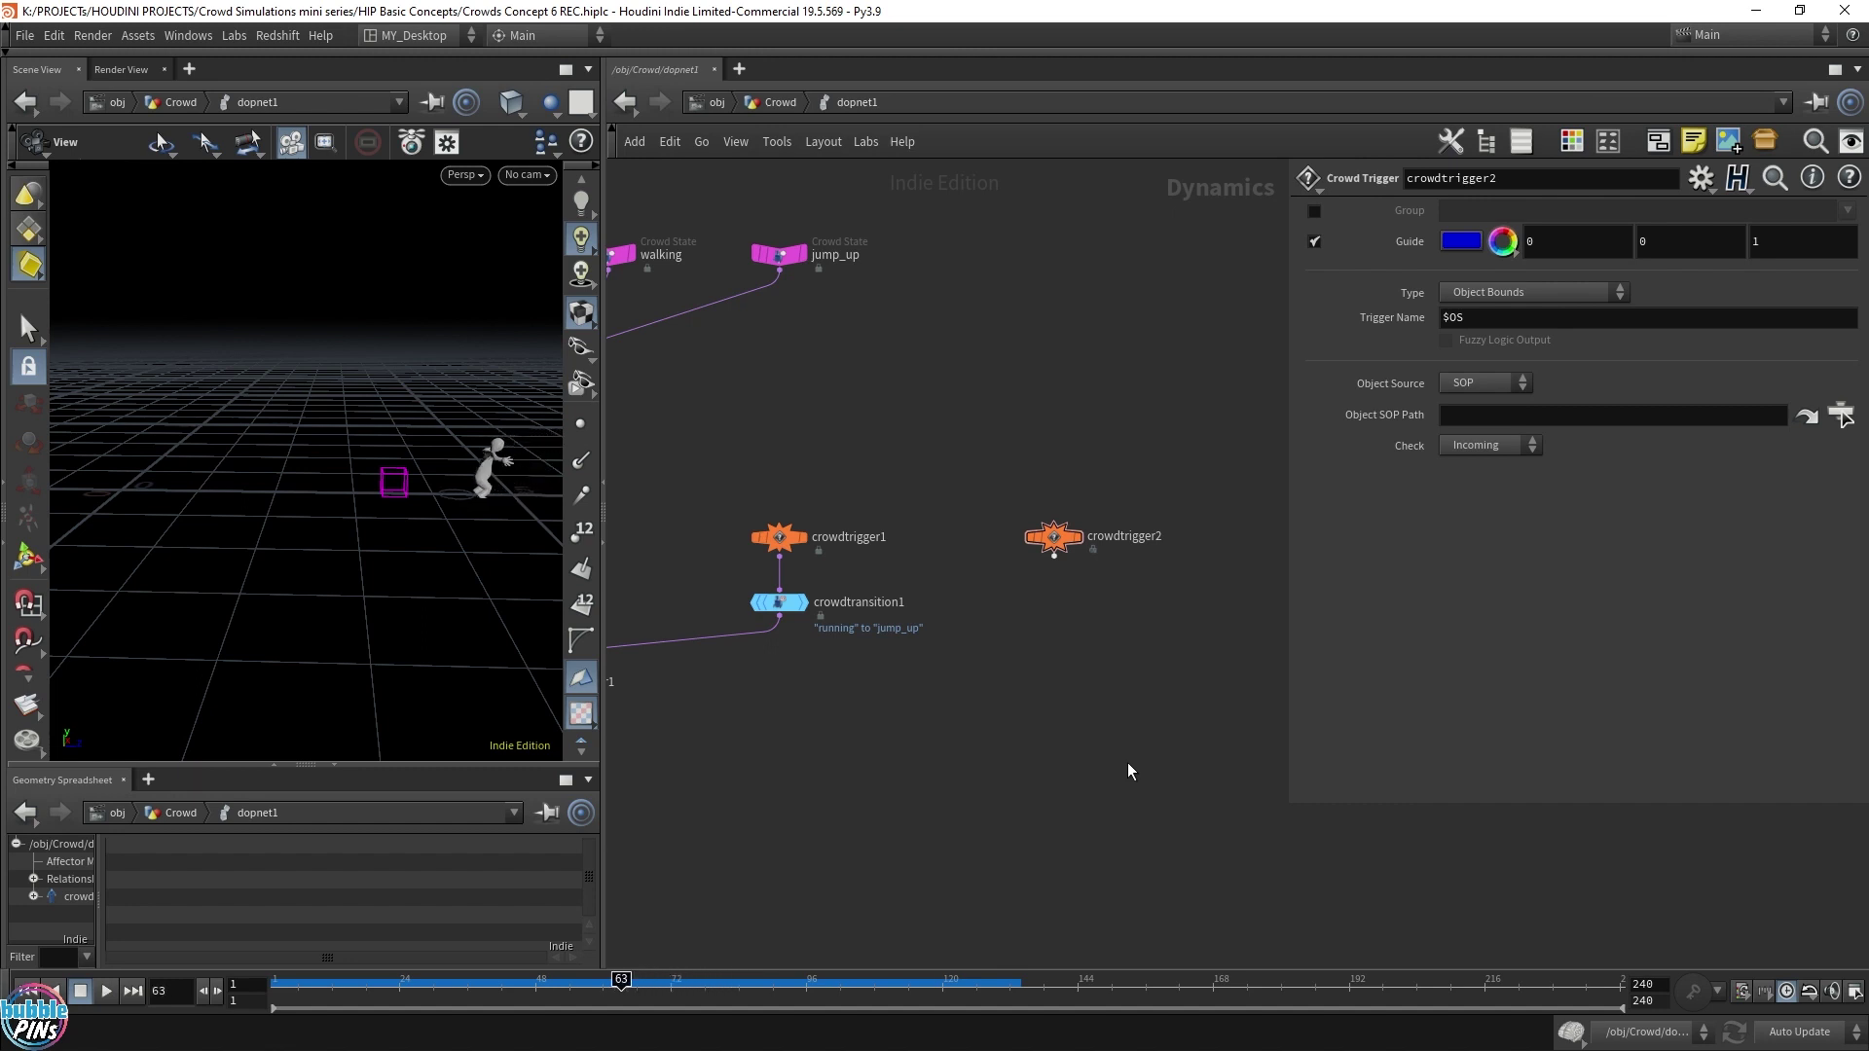
left_click_drag(370, 535, 273, 545)
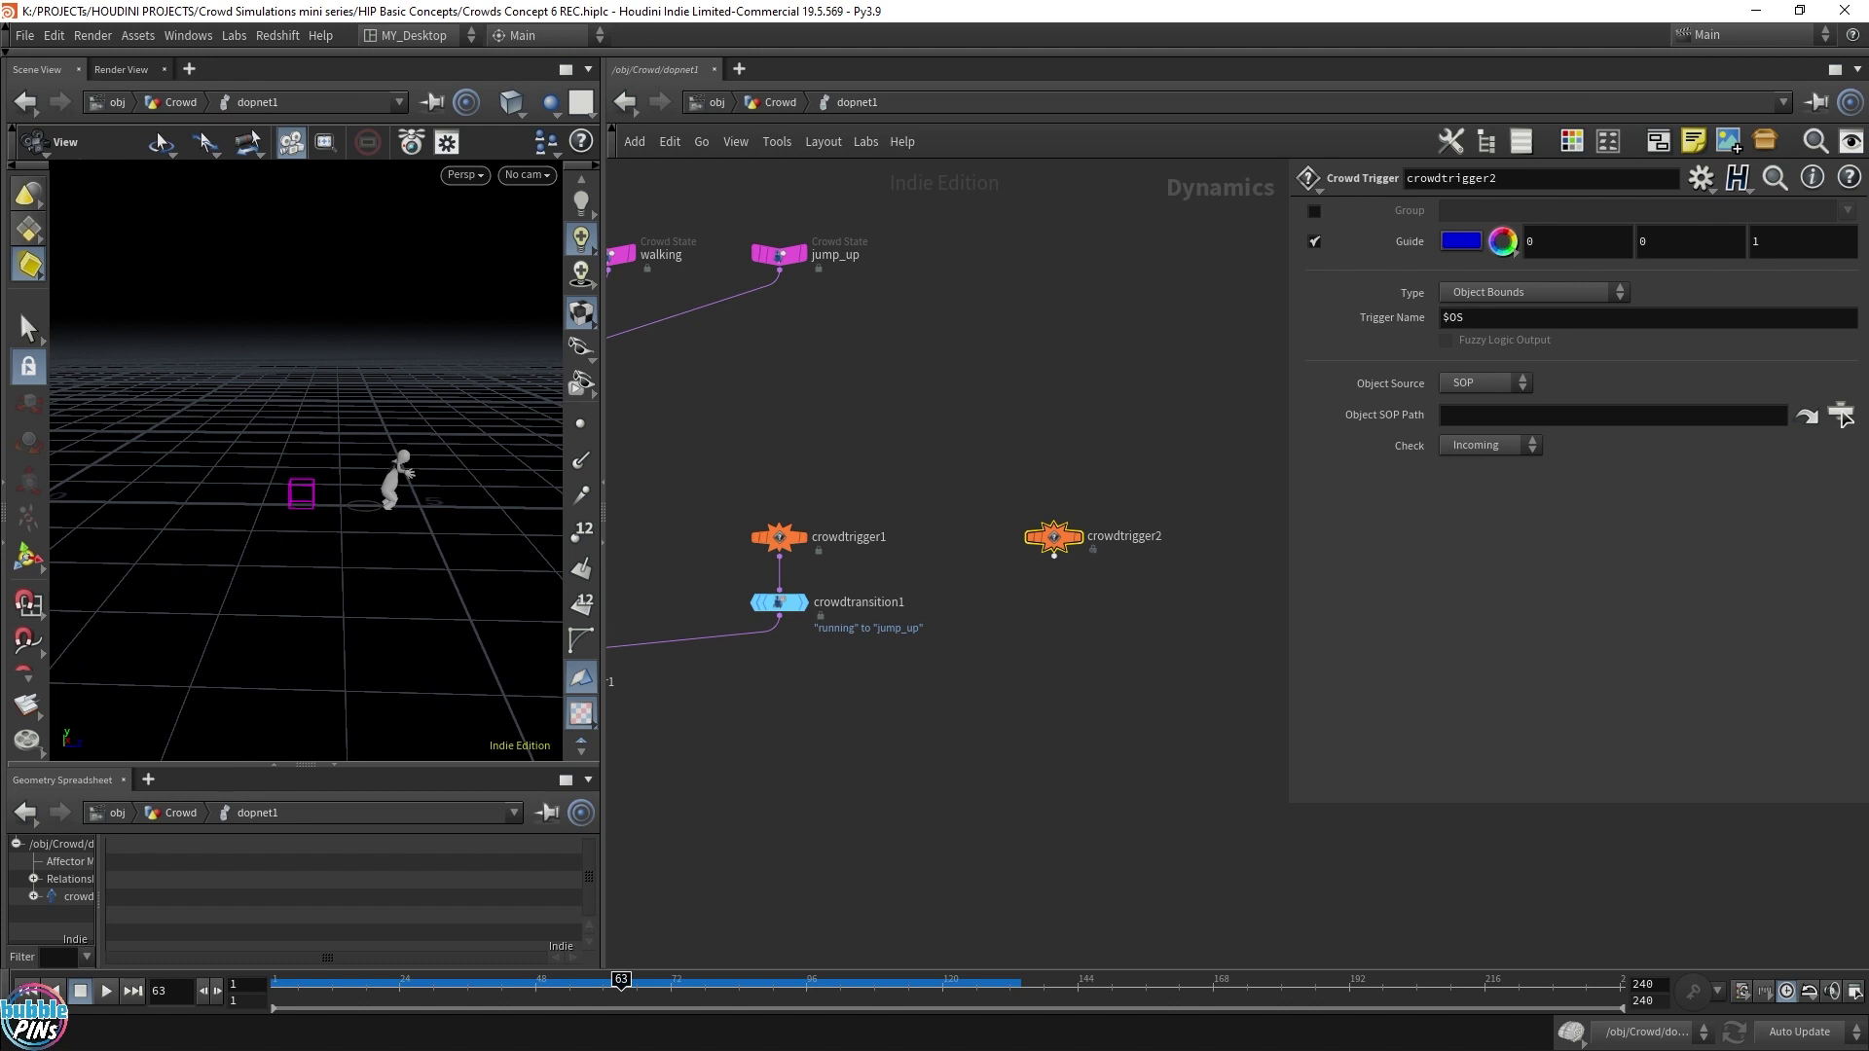
Step: Open the Stage_Points network from the obj level and examine the Stage 2 nodes, then return to obj
left_click(716, 103)
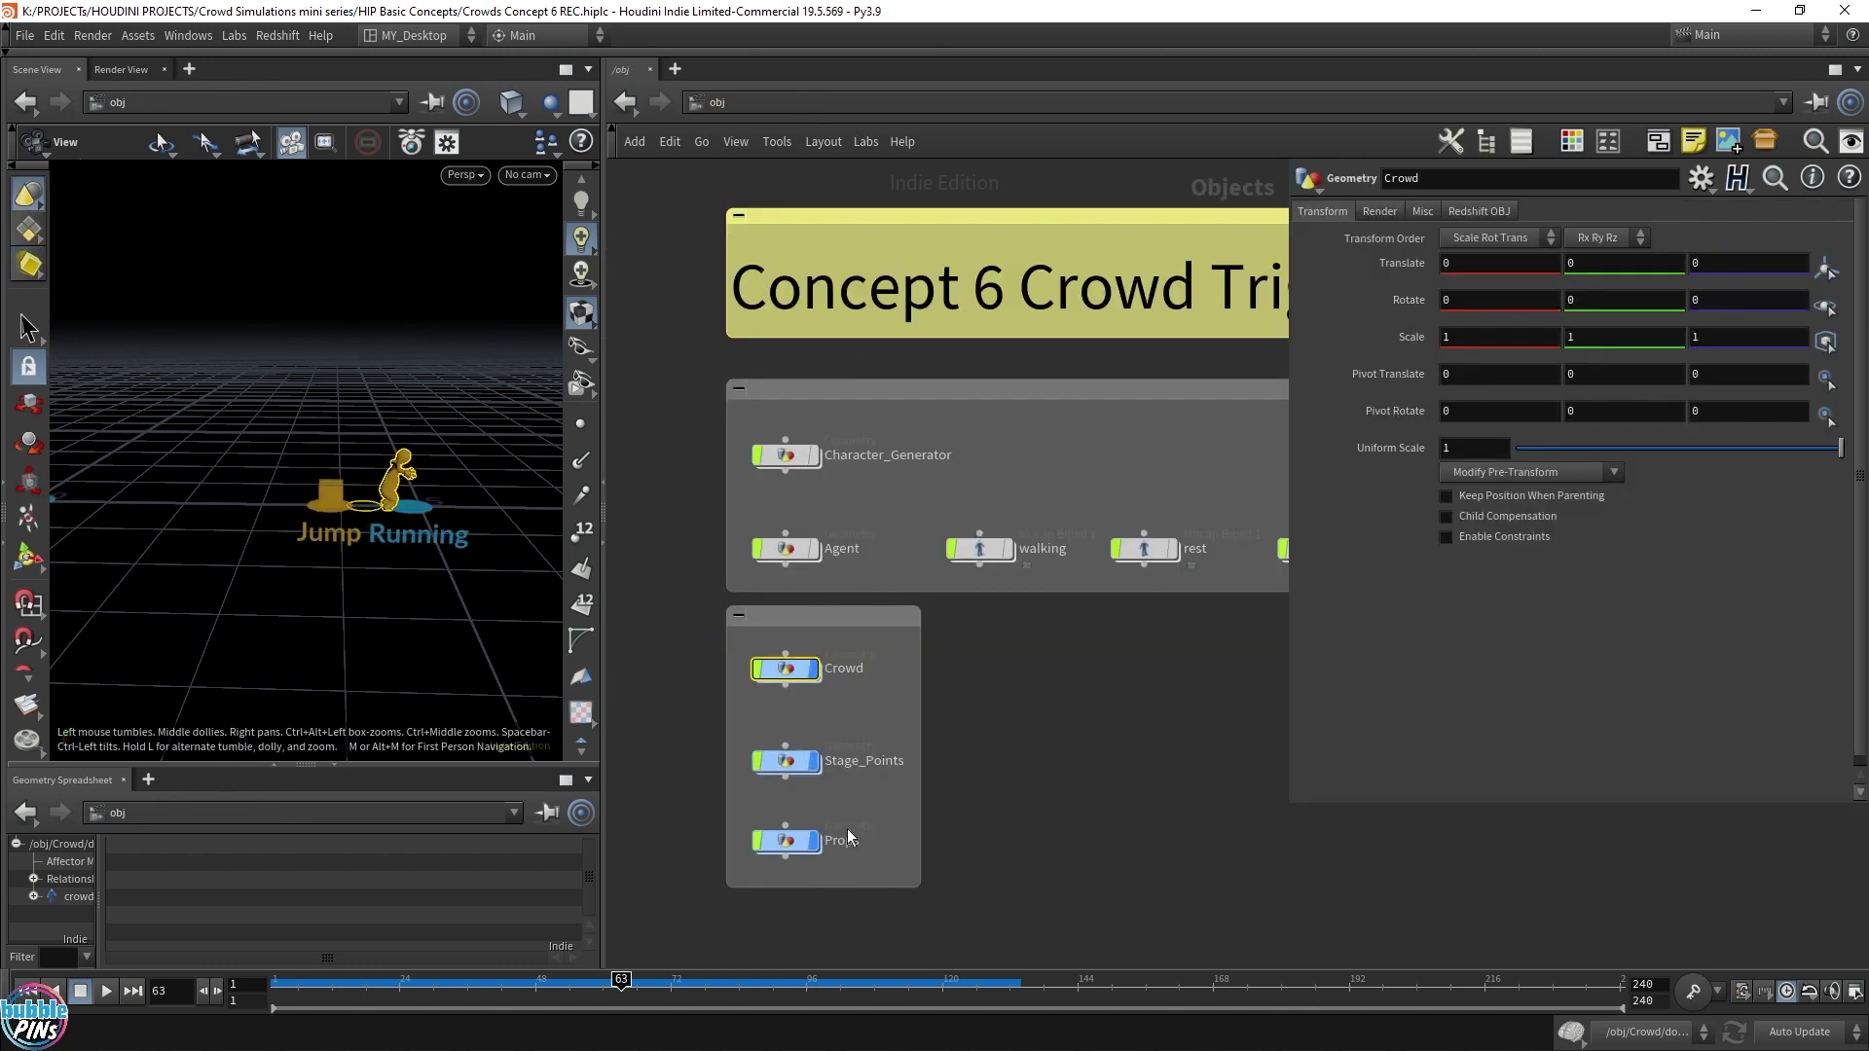
double_click(787, 761)
middle_click_drag(1081, 860, 742, 838)
mouse_move(955, 628)
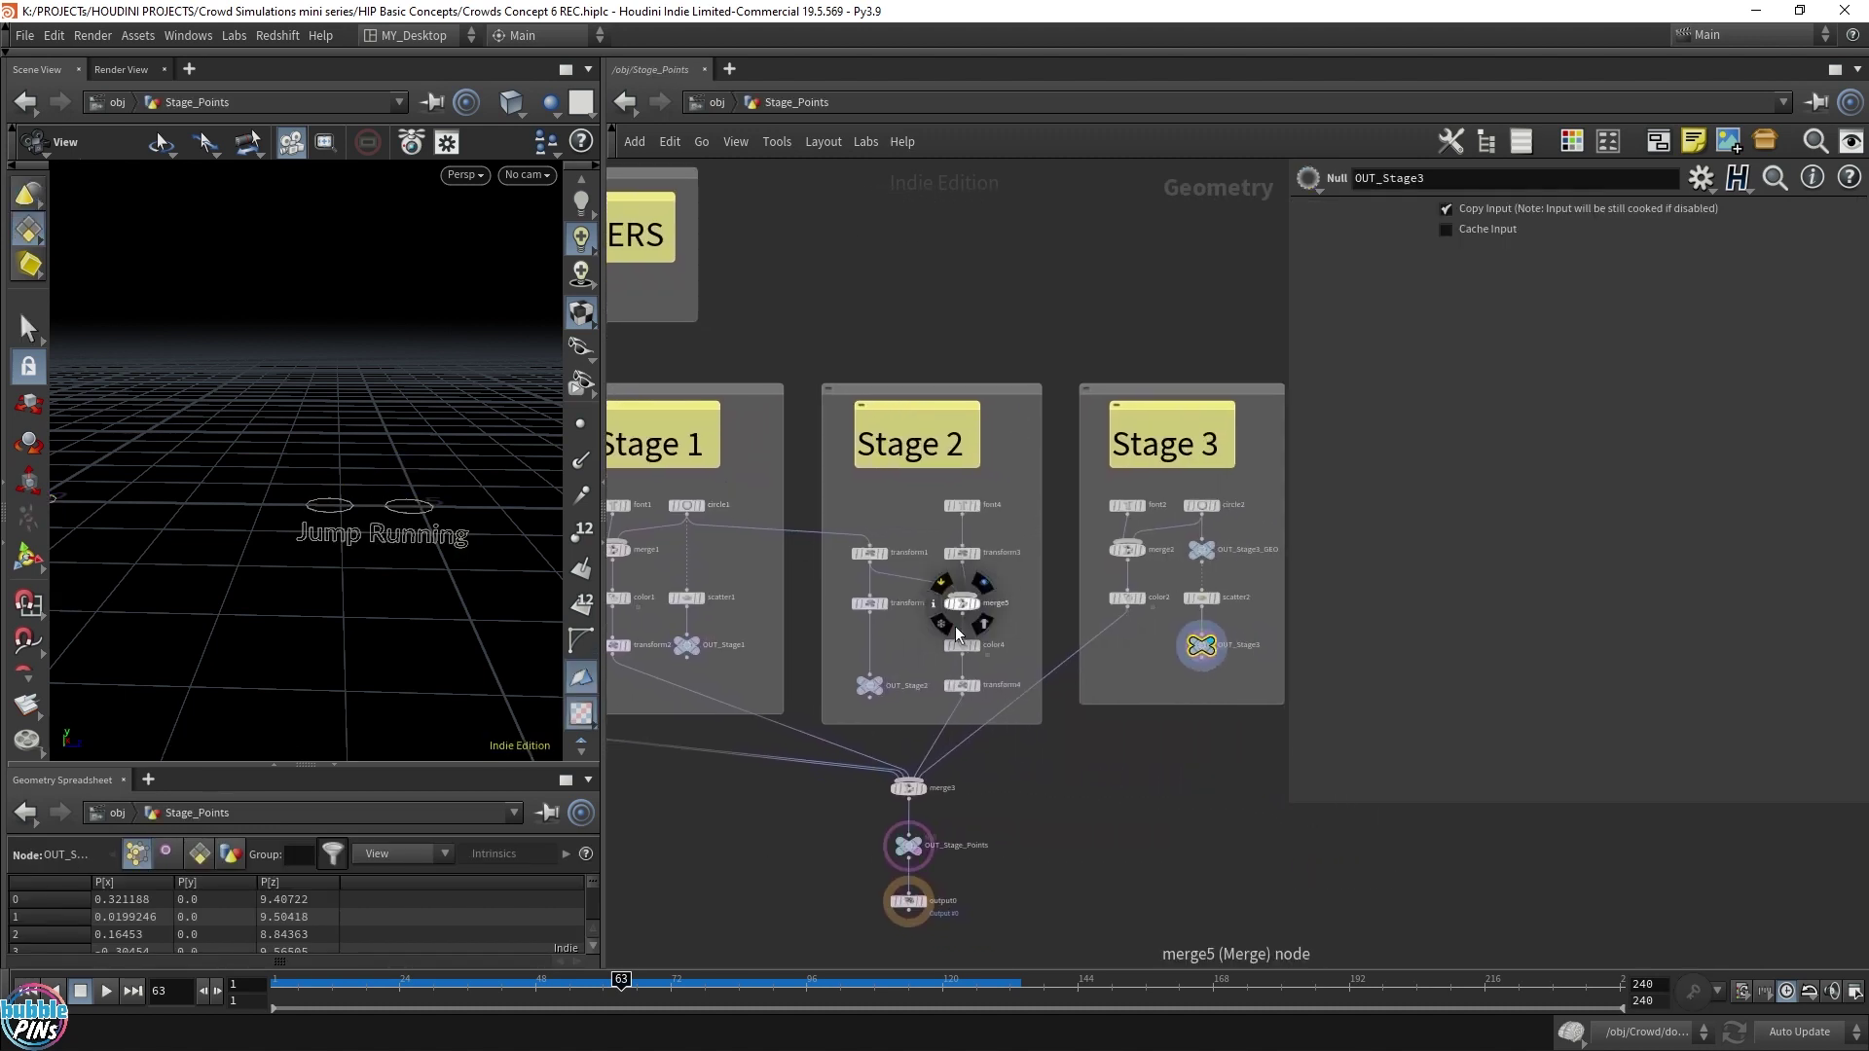
scroll(1047, 605, "down", 4)
scroll(1036, 610, "up", 2)
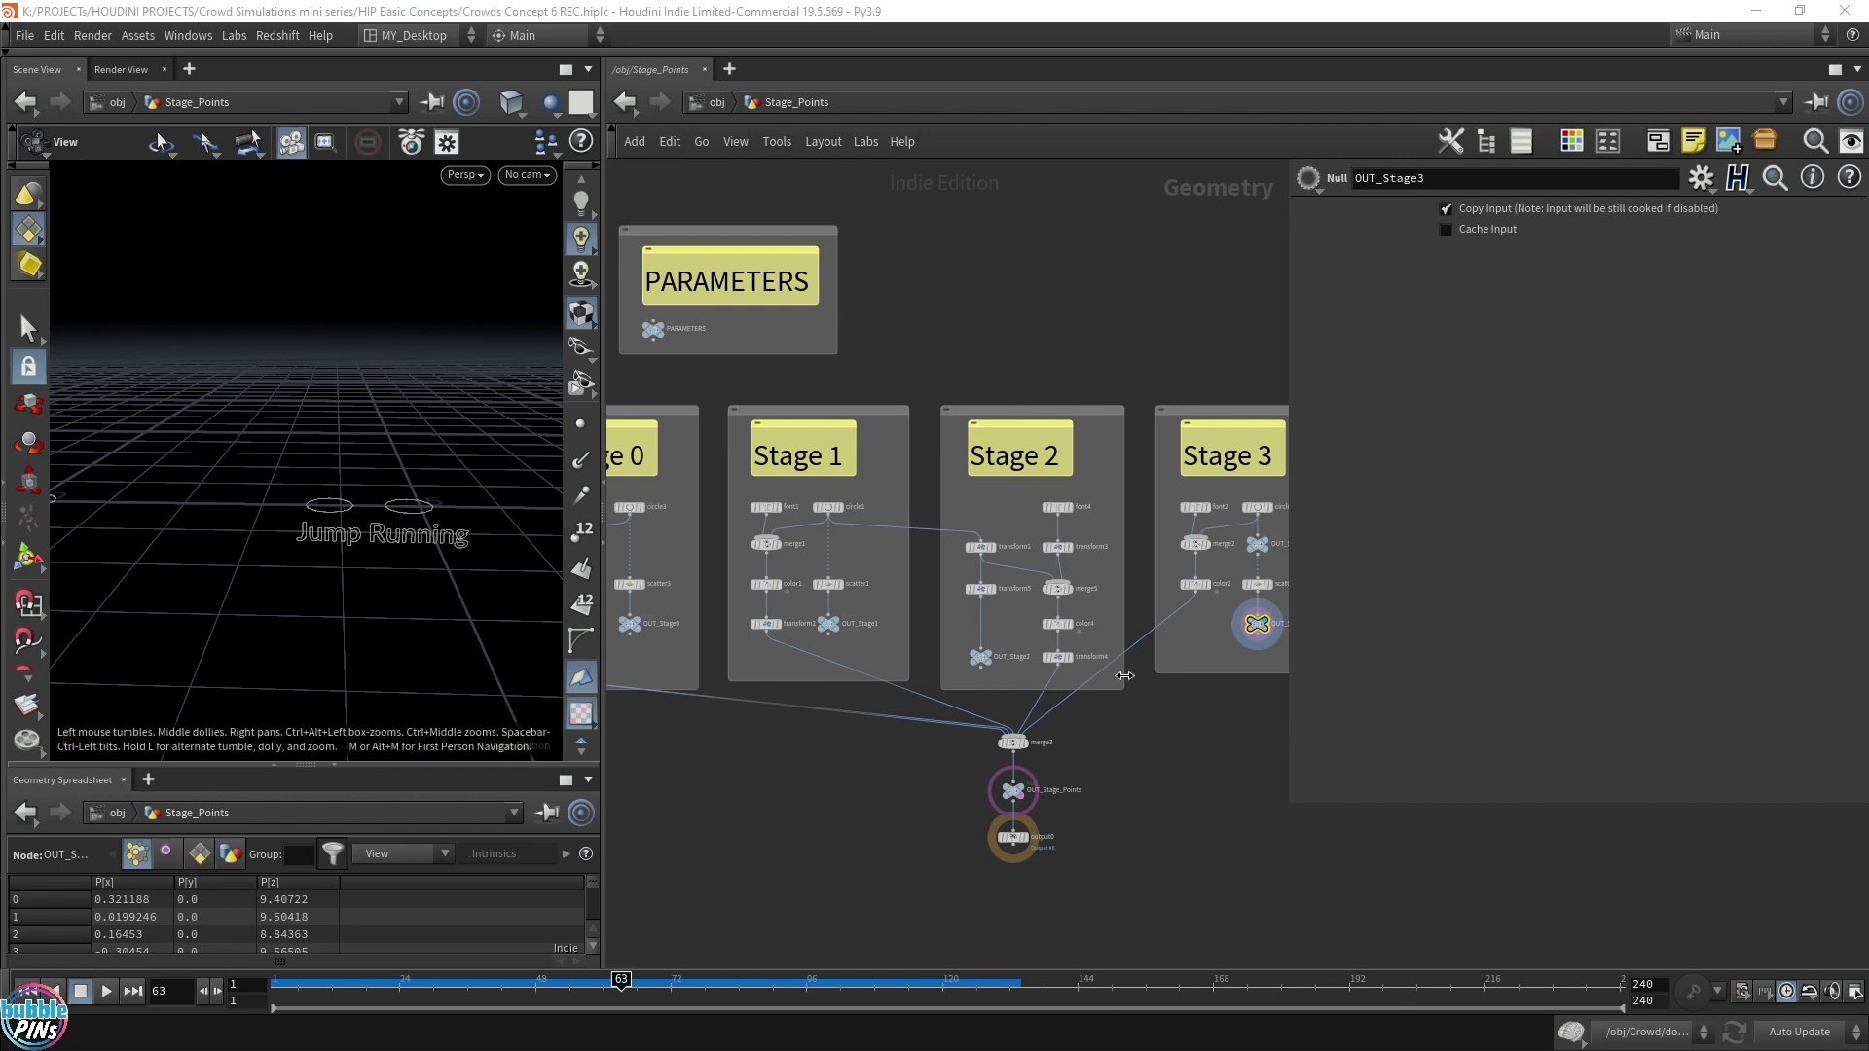
mouse_move(993, 661)
key("u")
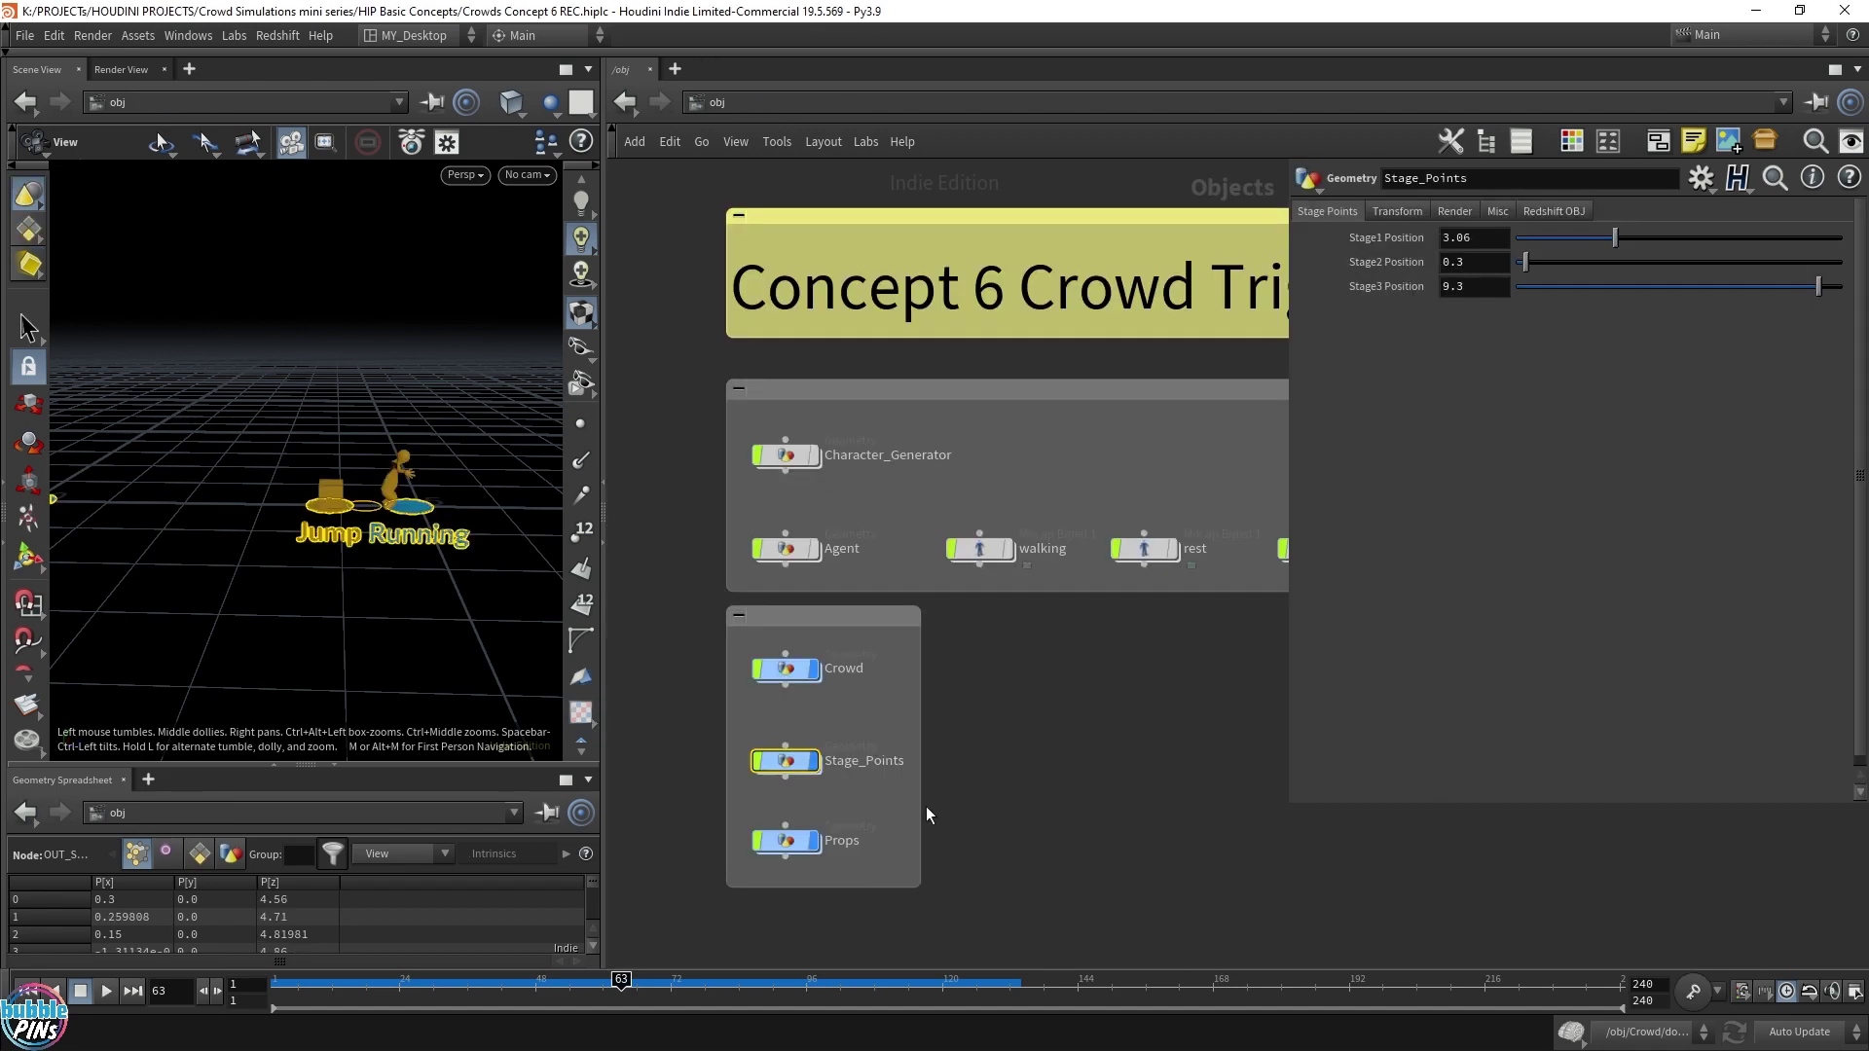
Step: Open the Props network and display OUT_landing to examine the landing box
double_click(776, 830)
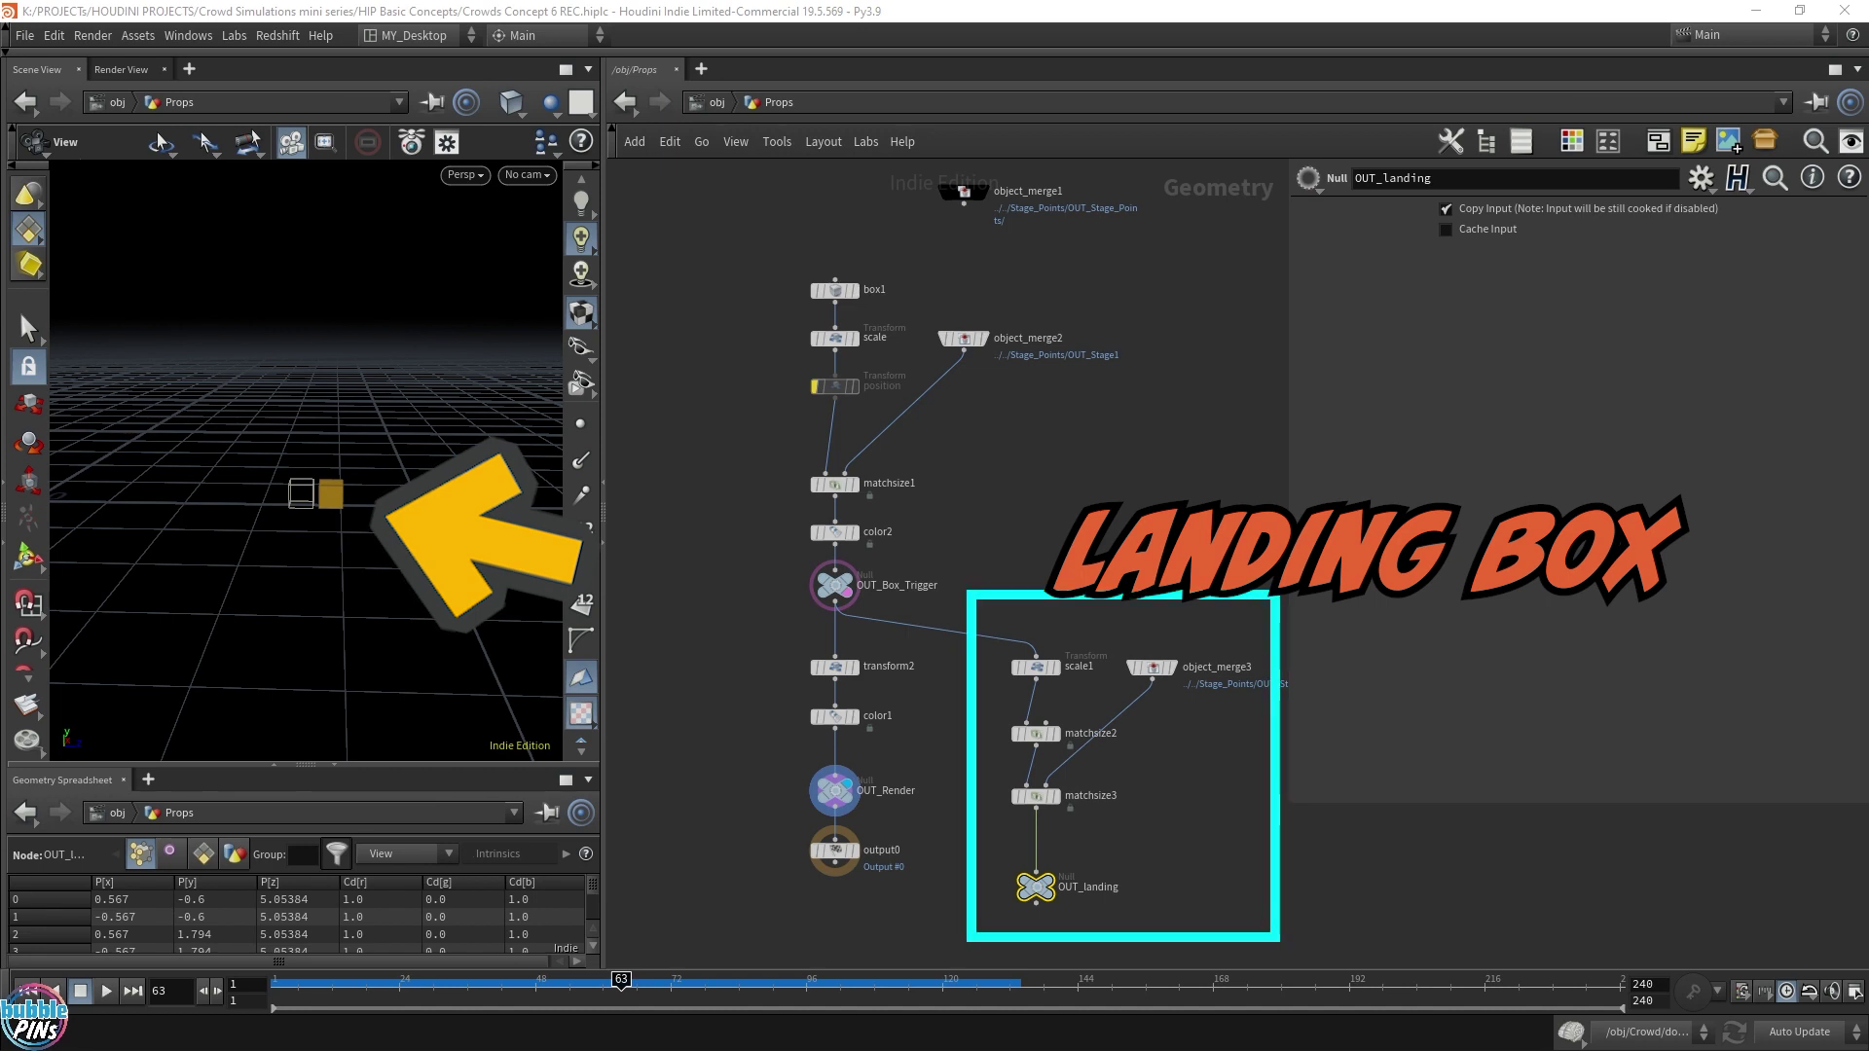
left_click(1049, 888)
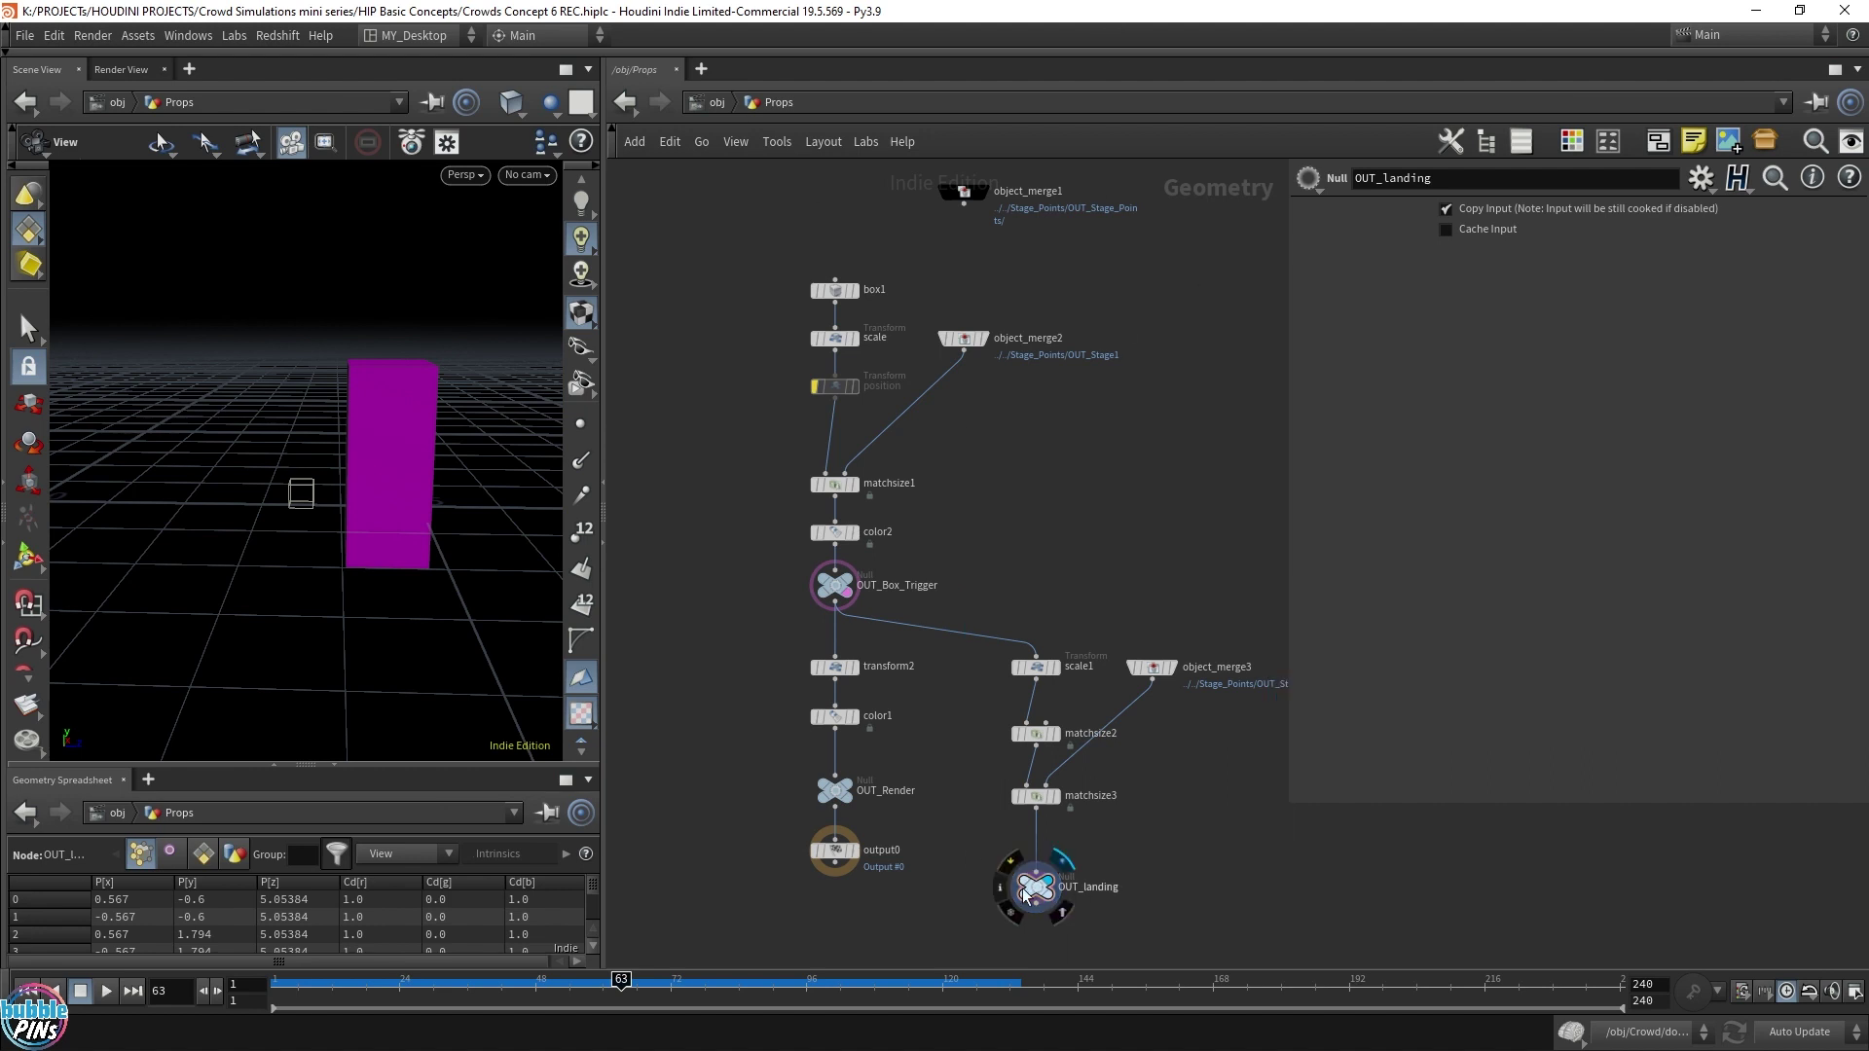
left_click_drag(367, 429, 713, 113, "alt")
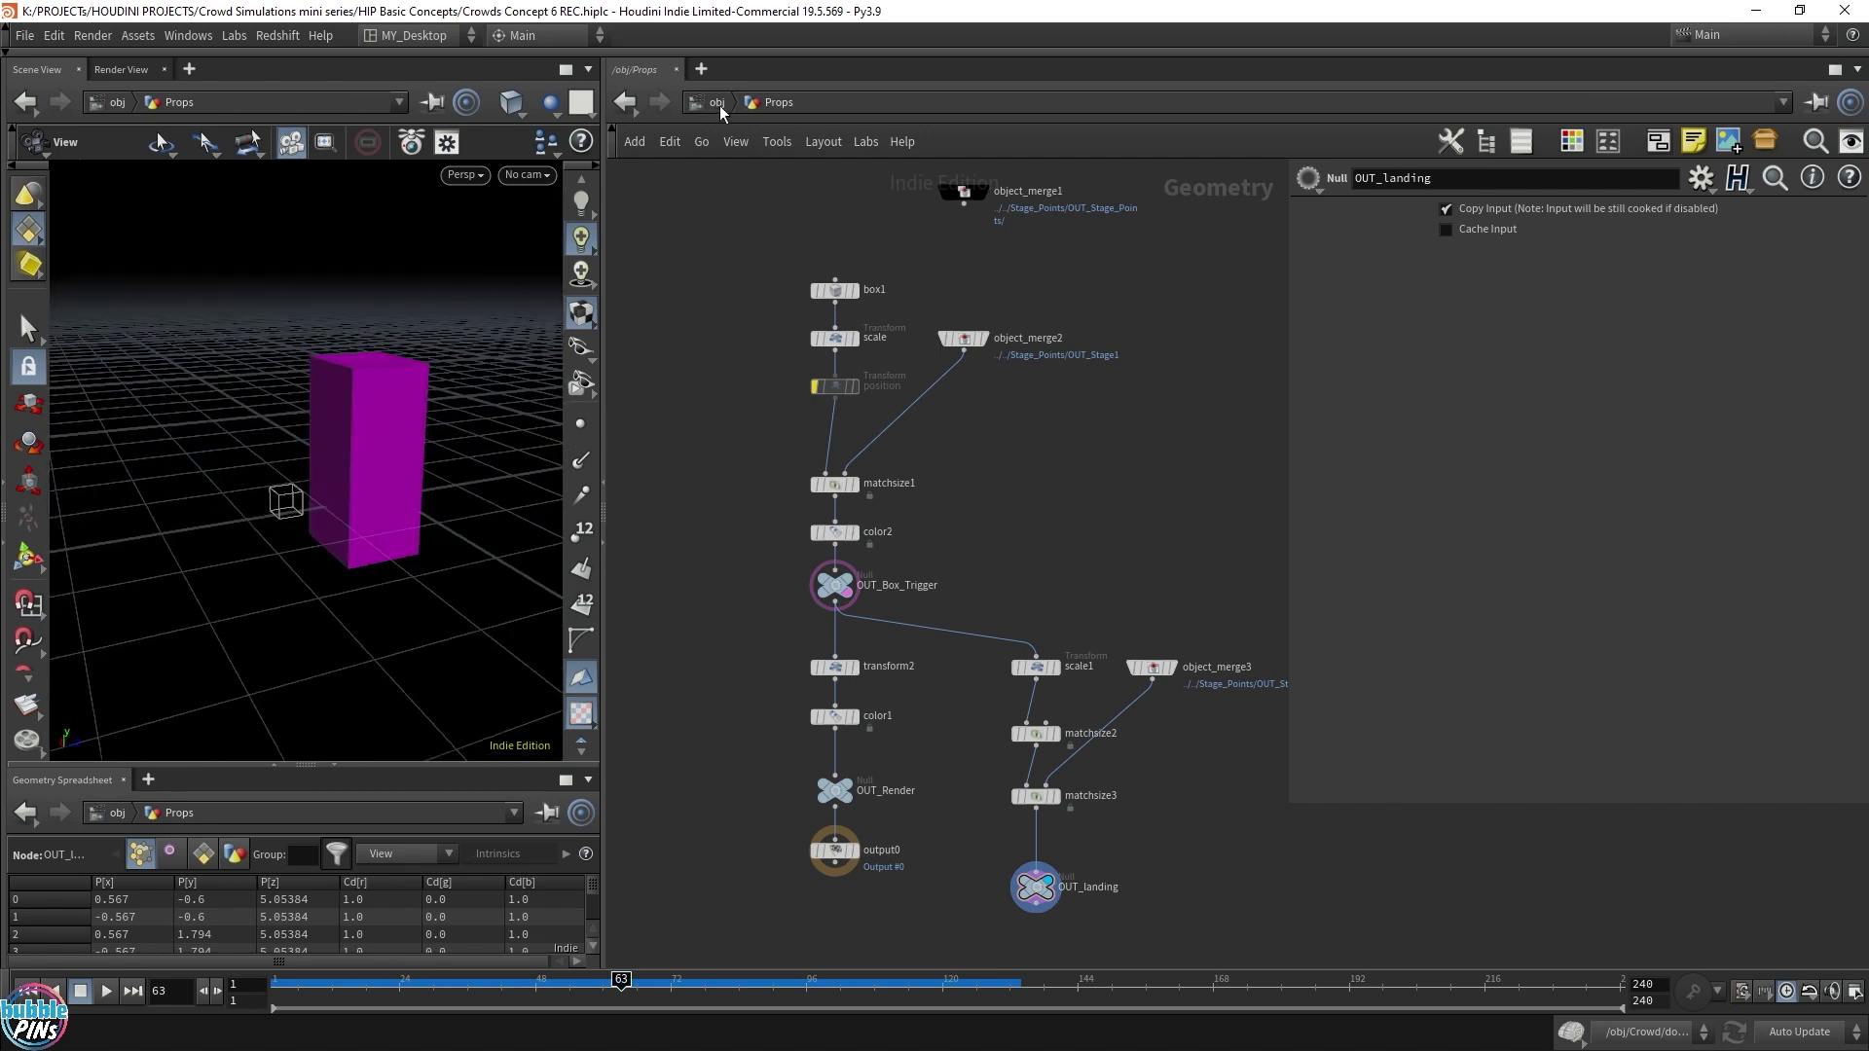
Step: Go back into Crowd's dopnet1 and choose Incoming as crowdtrigger2's check mode
left_click(721, 106)
double_click(826, 652)
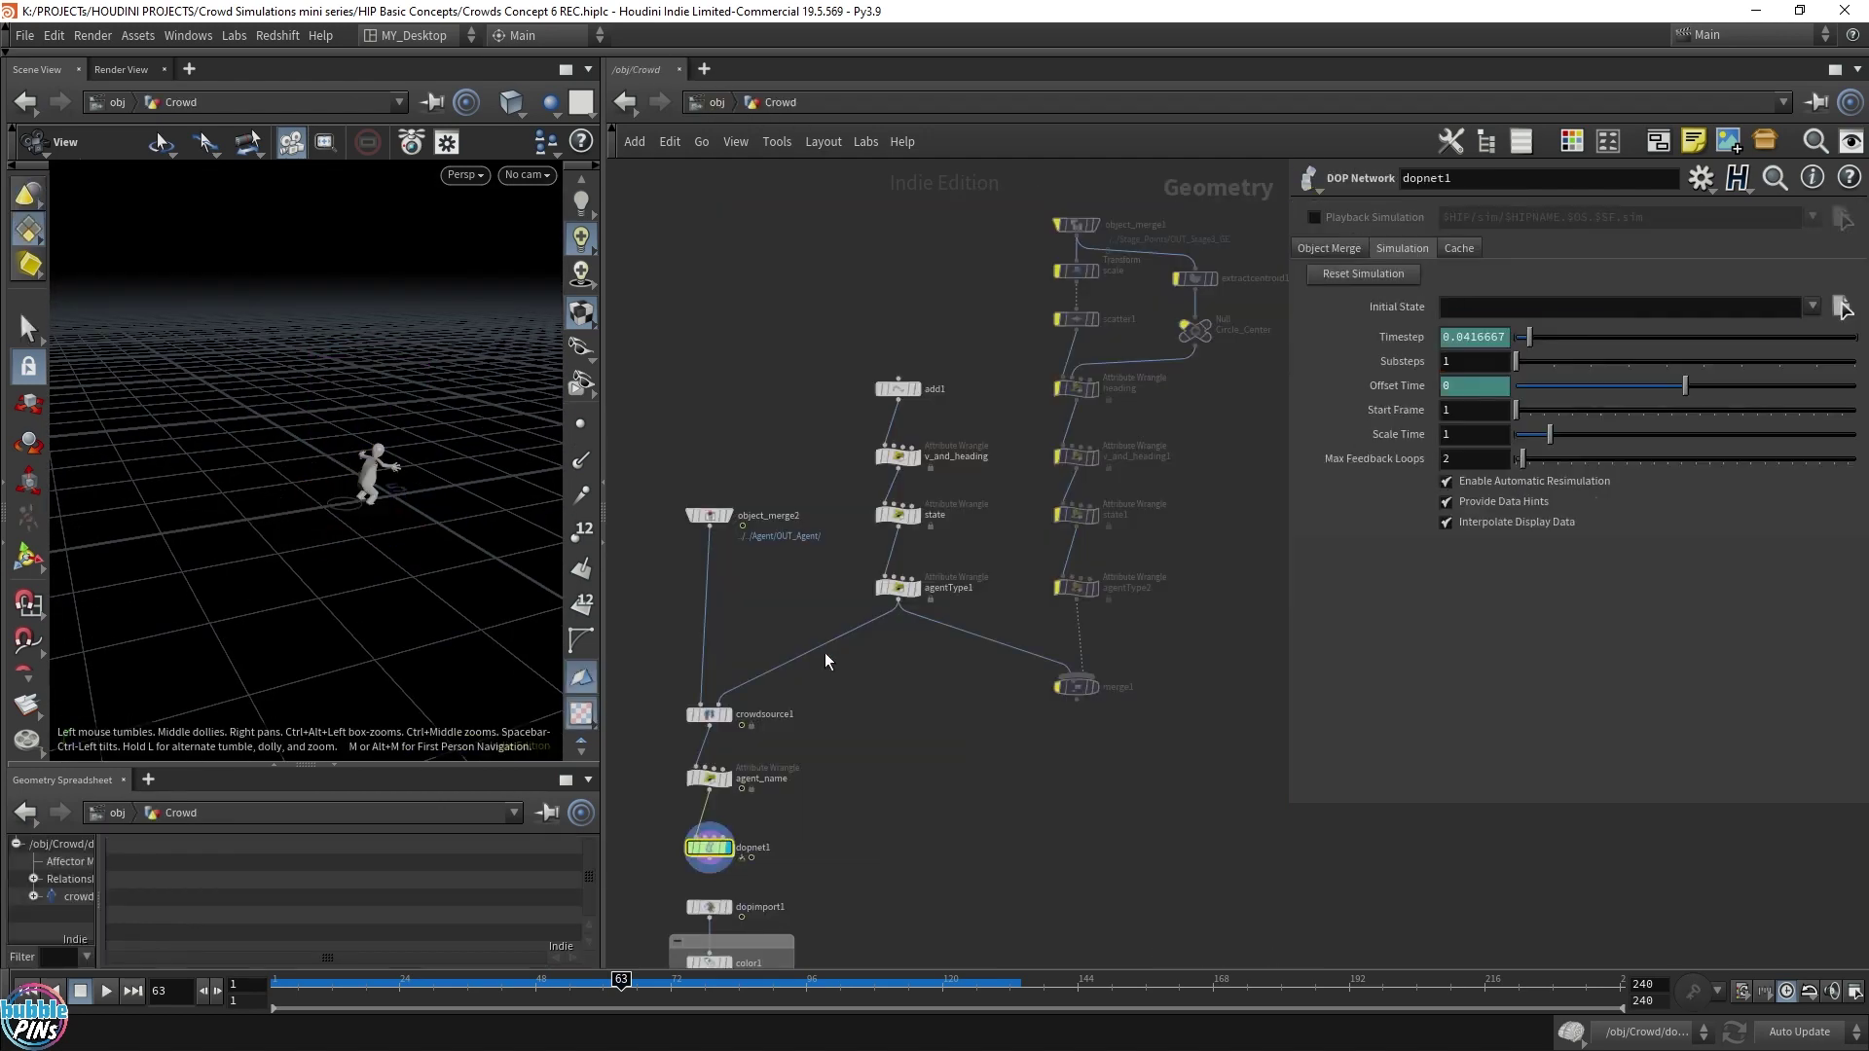
double_click(709, 847)
left_click_drag(1044, 595, 1230, 471)
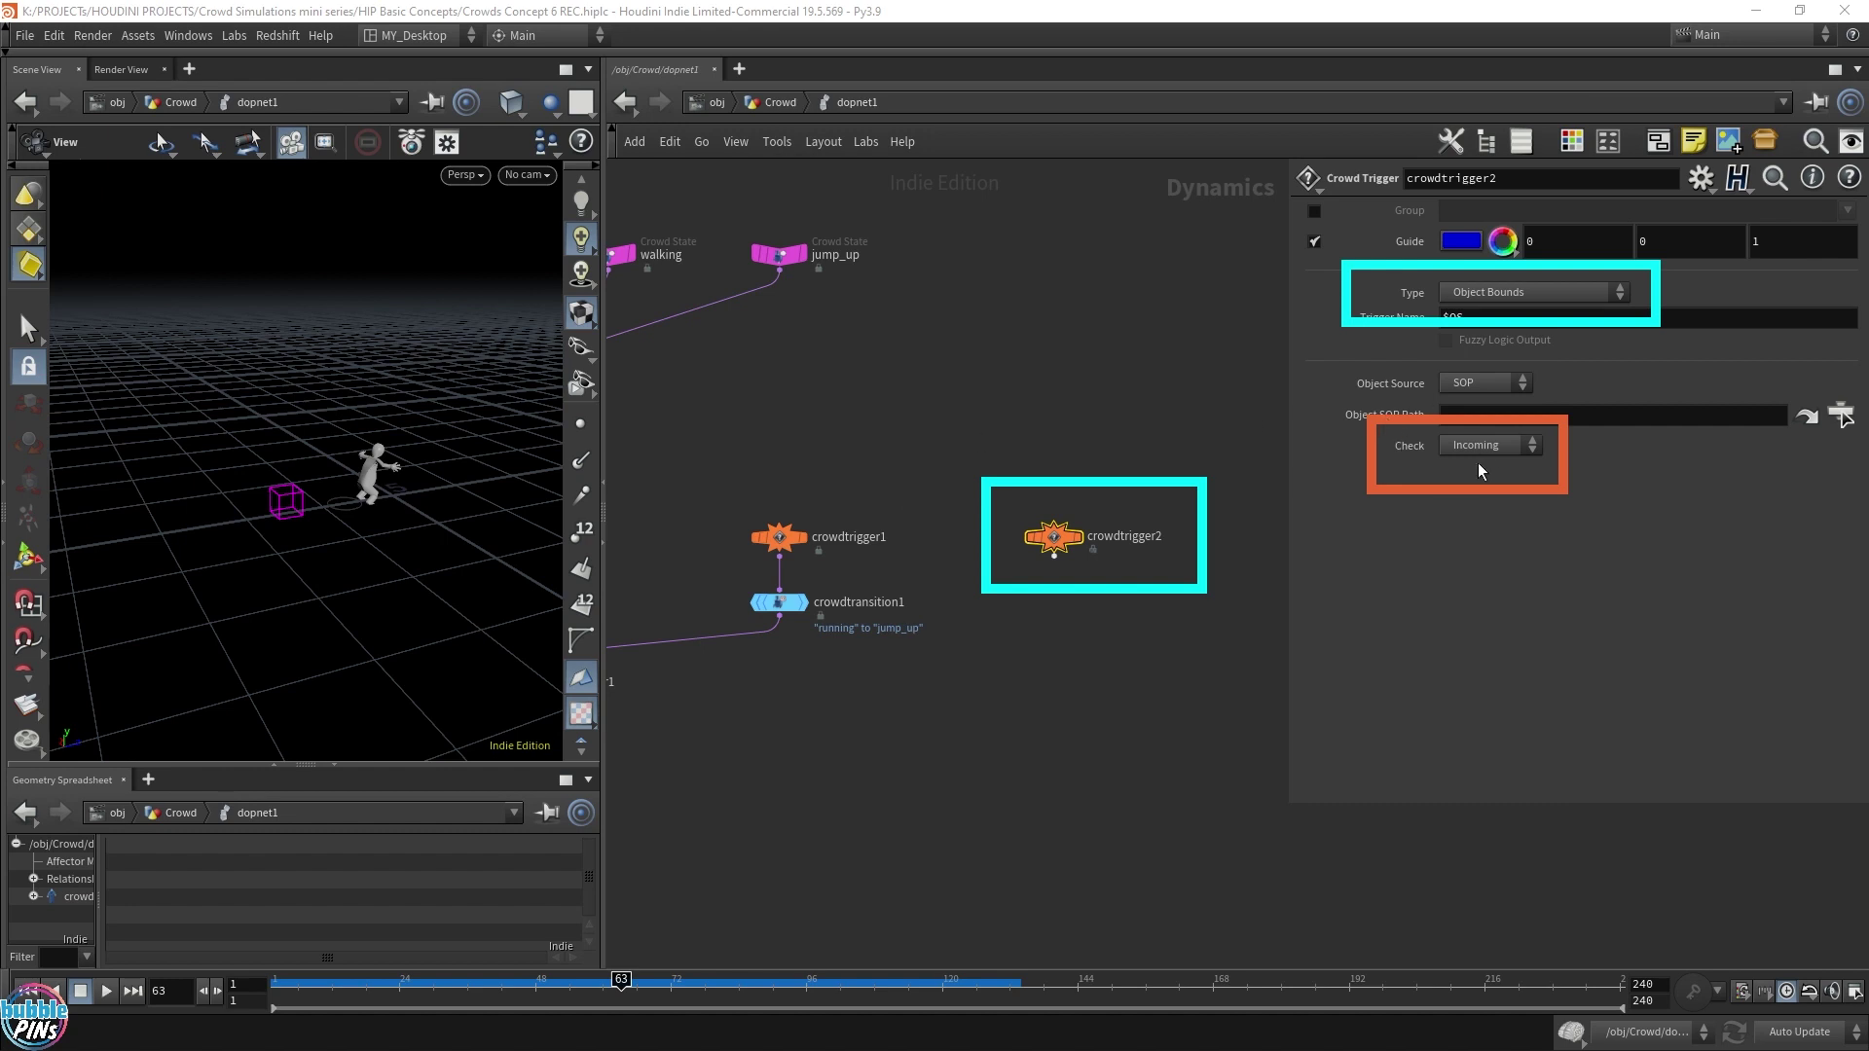
left_click(1509, 448)
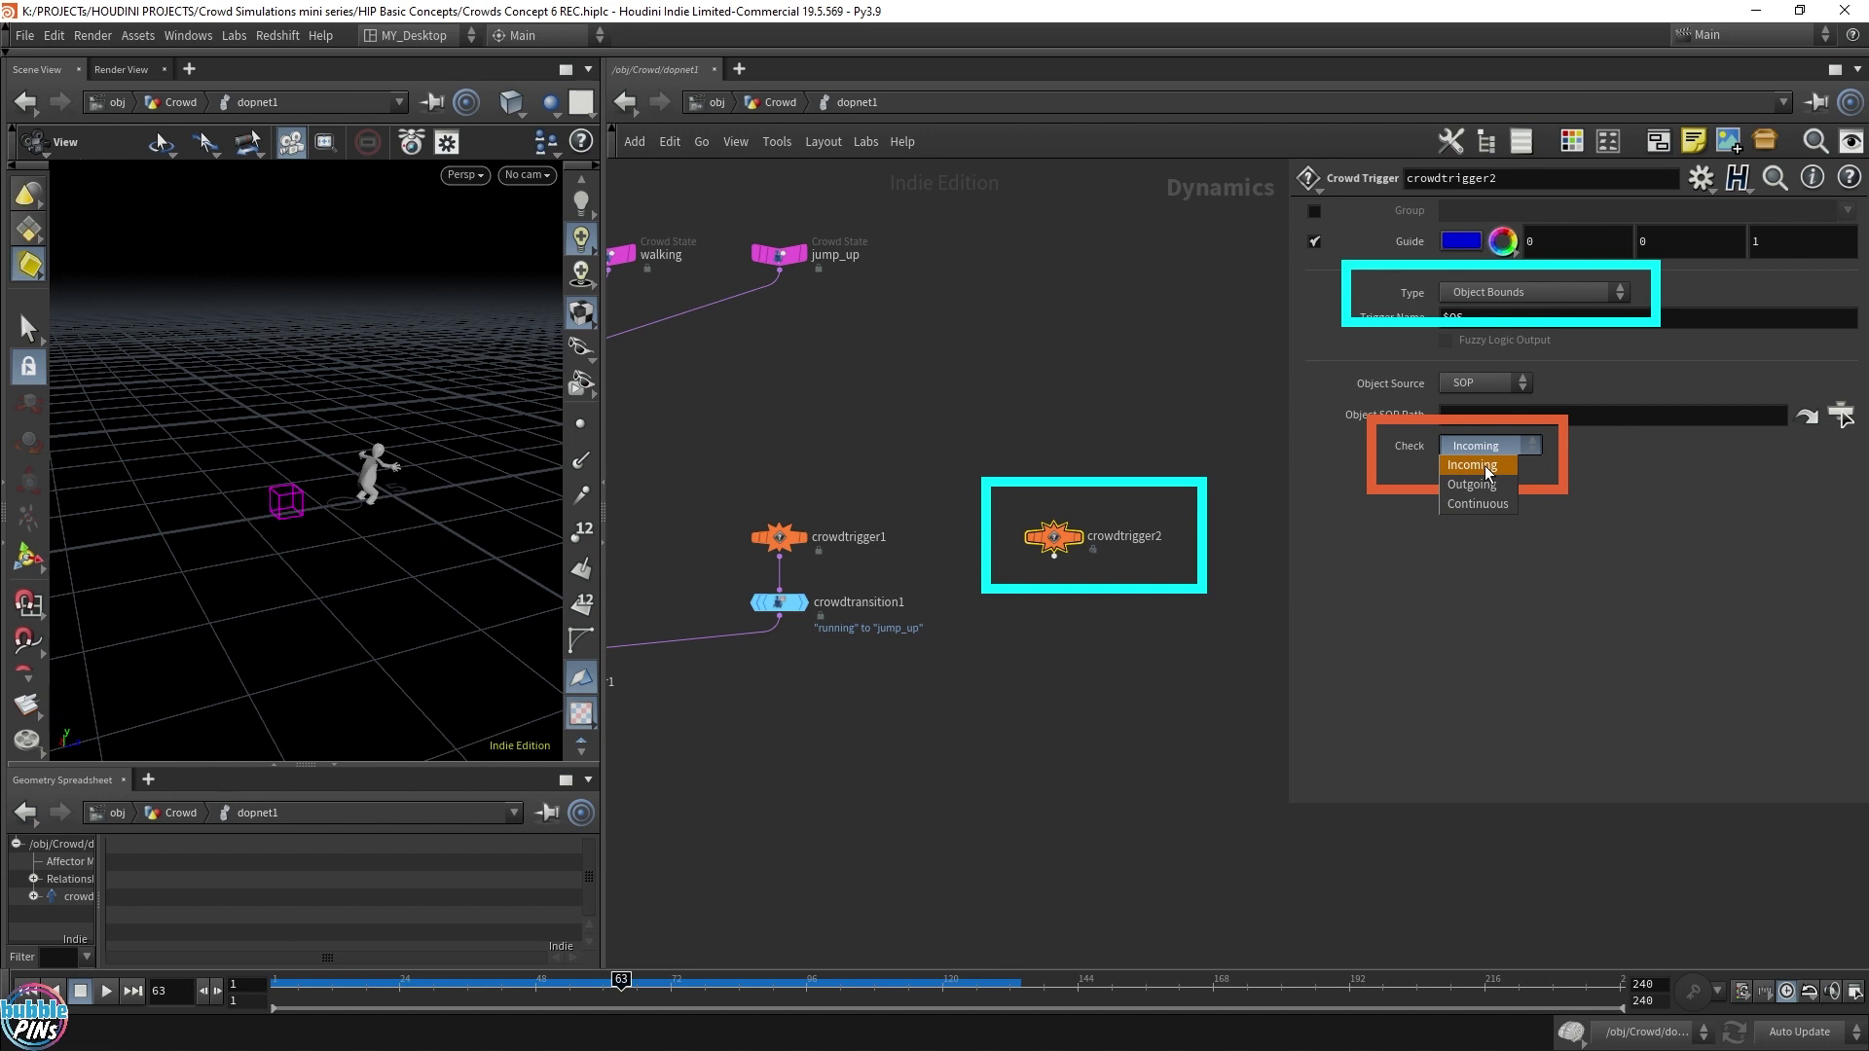
left_click(1486, 465)
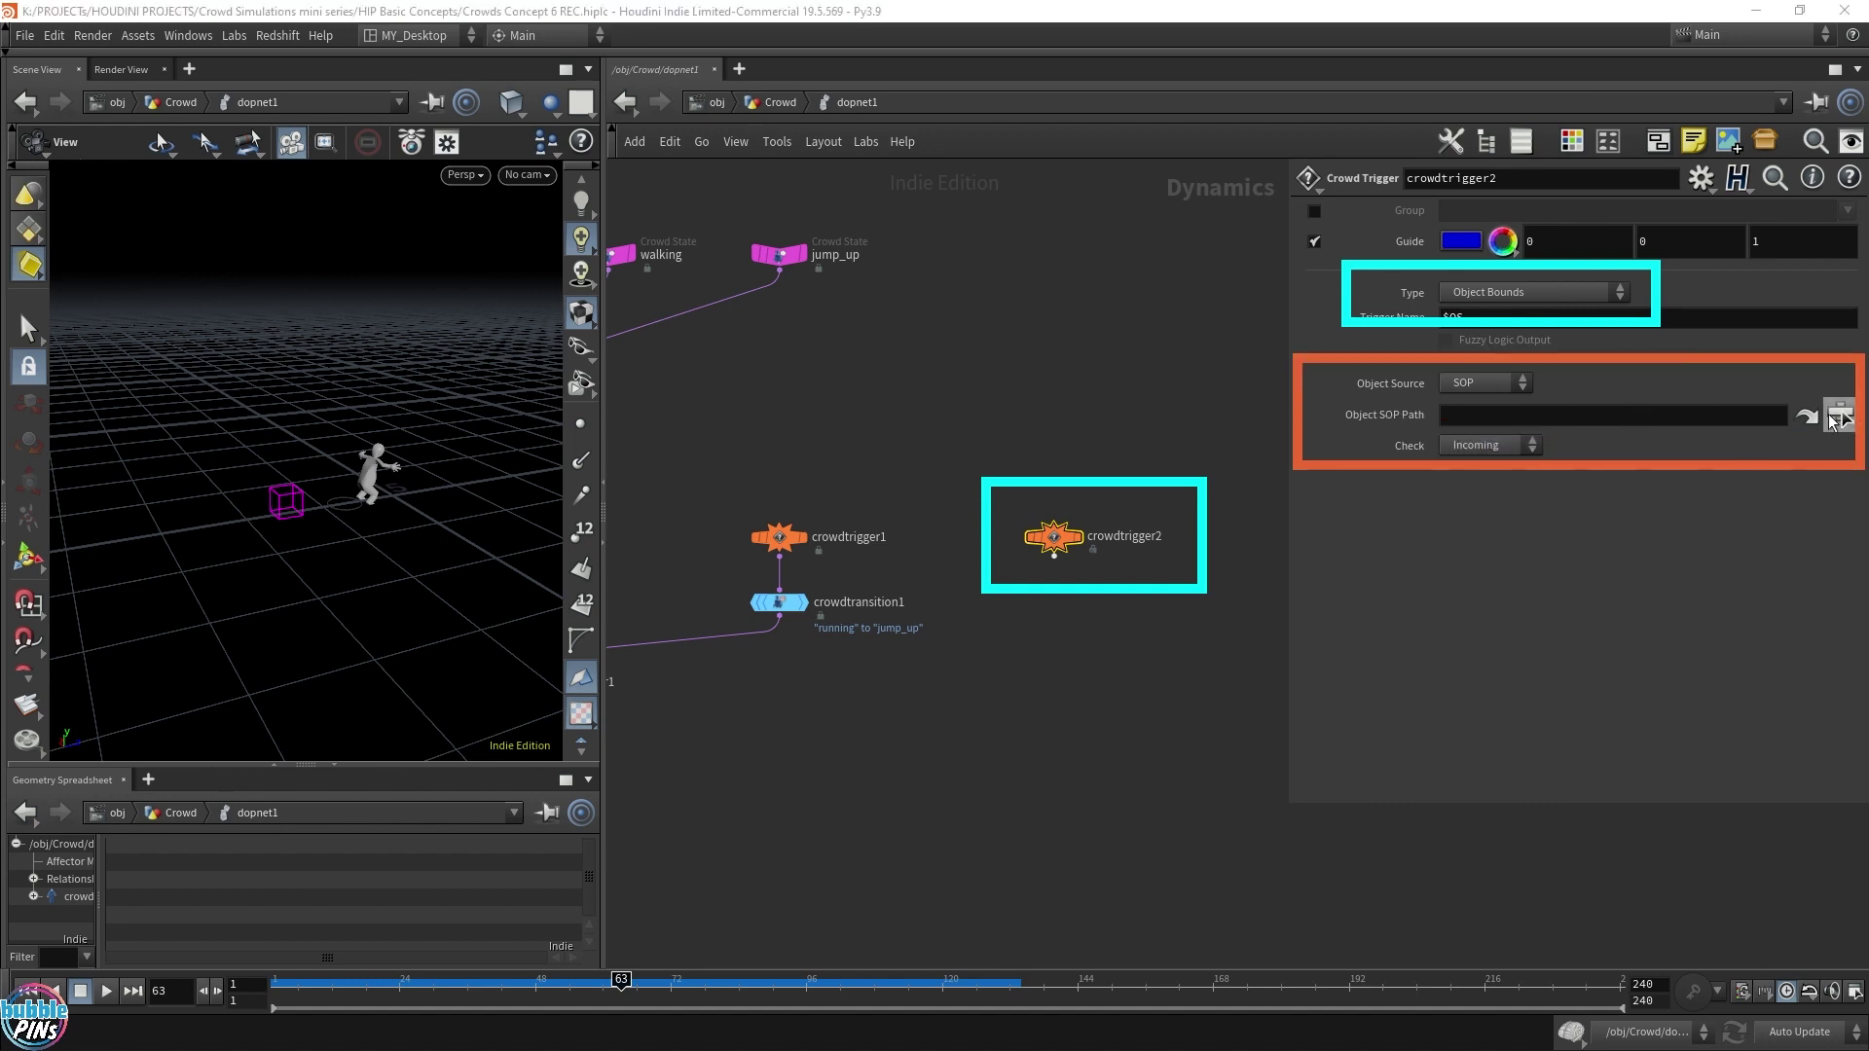
Step: Set crowdtrigger2's object SOP path to /obj/Props/OUT_landing, return to frame 1 and save the file
left_click(1836, 413)
left_click_drag(1691, 257, 1060, 80)
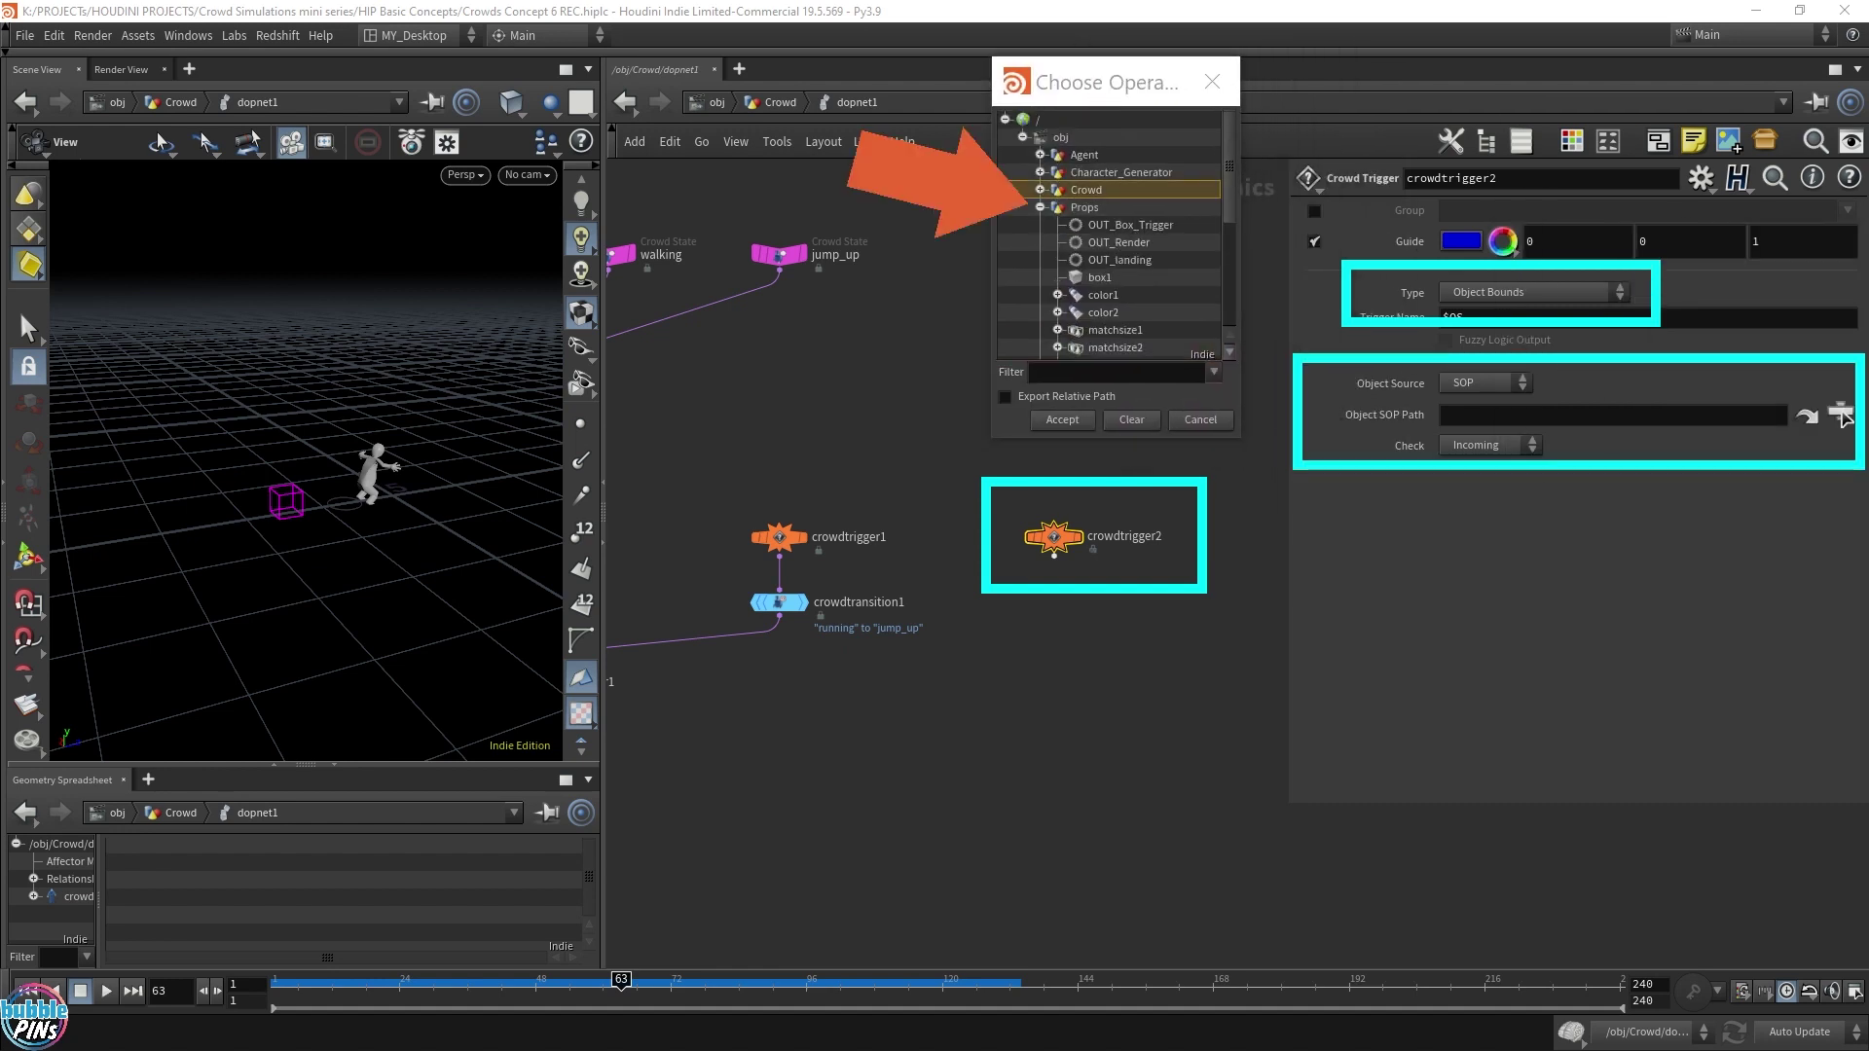
left_click(1117, 260)
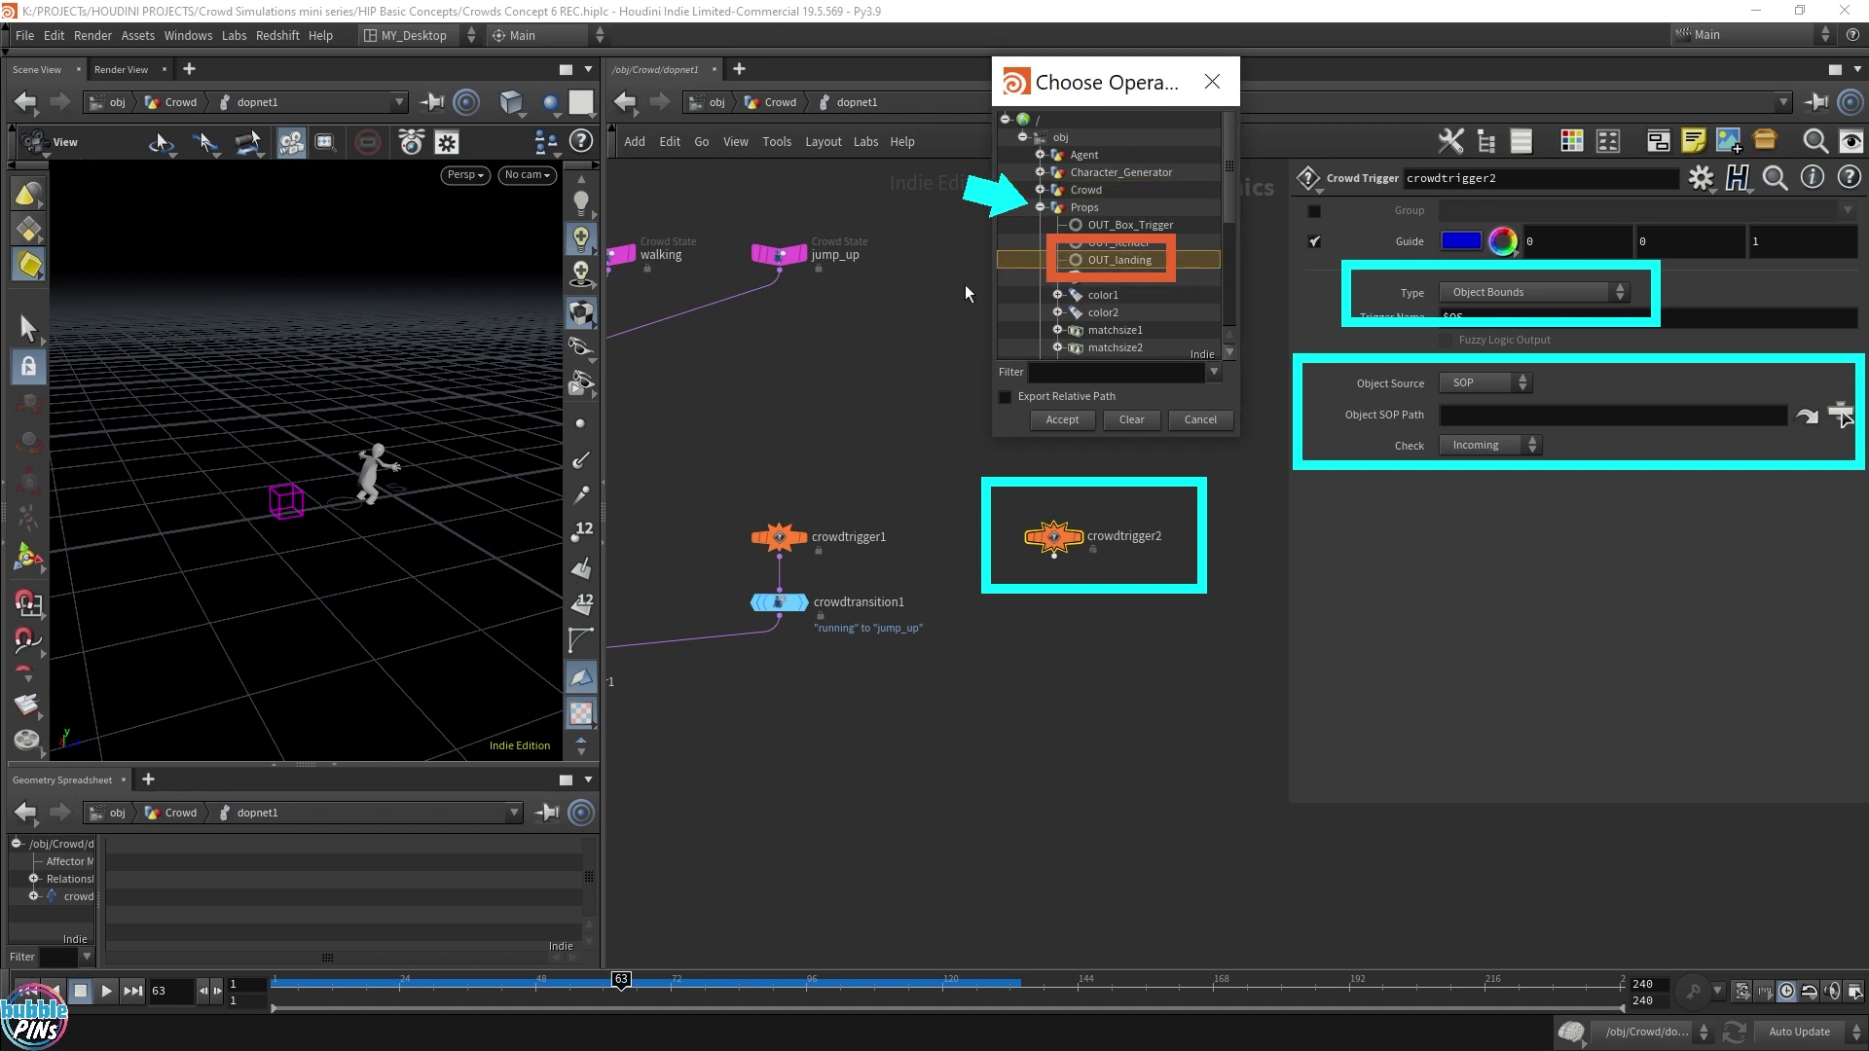
left_click(1063, 420)
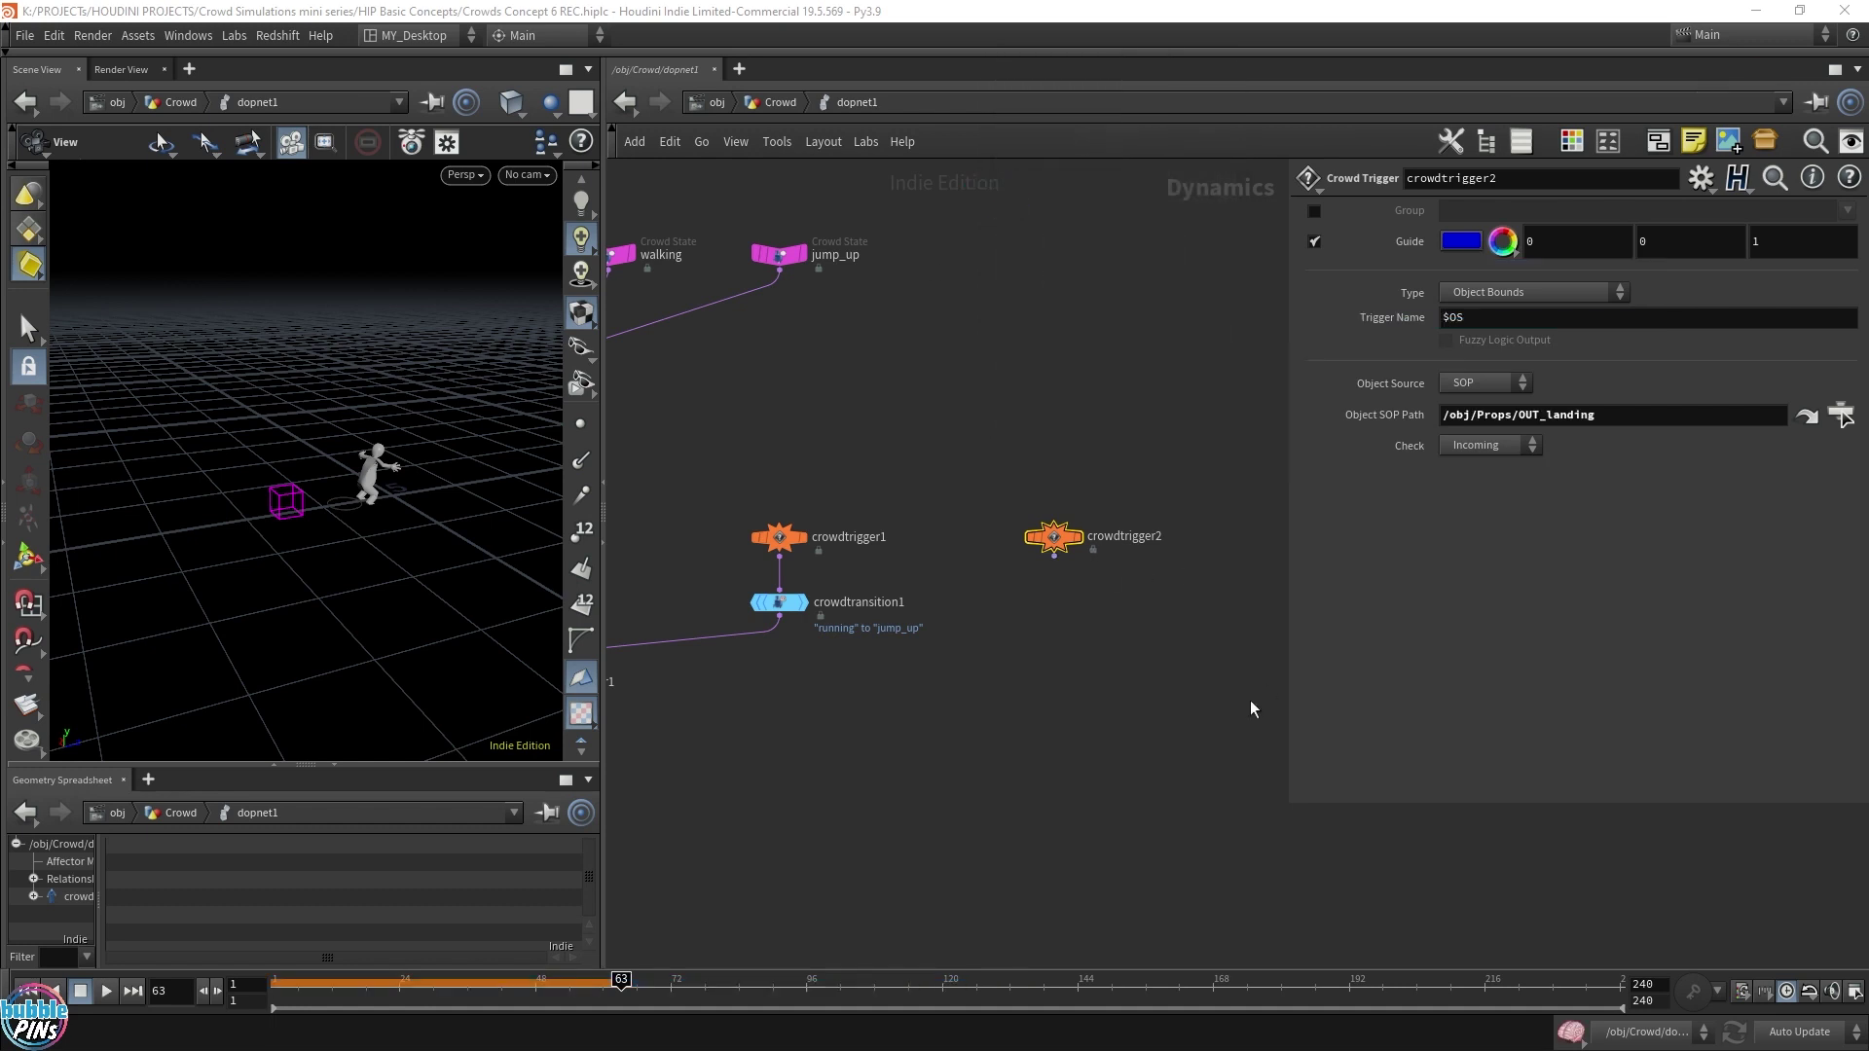
key("ctrl+Up")
key("ctrl+s")
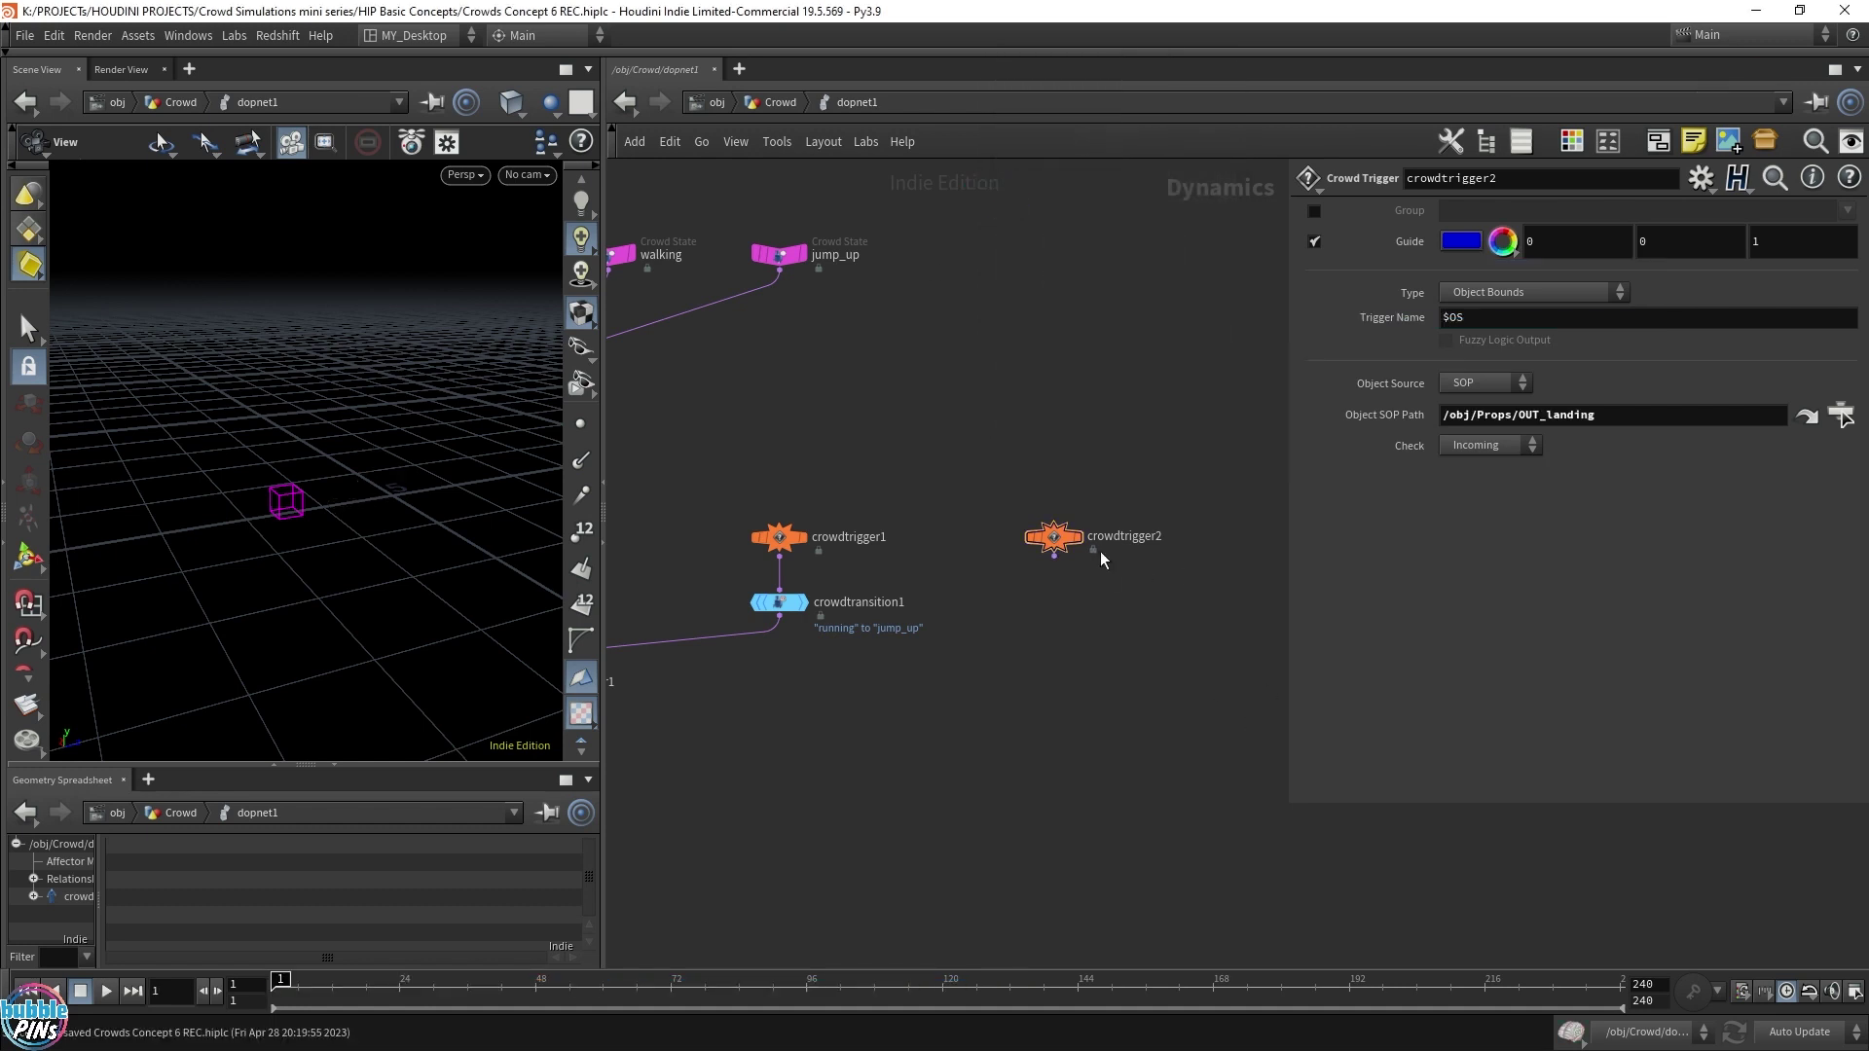
Step: Add a Crowd Transition node below crowdtrigger2 and connect the trigger's output to it
left_click_drag(321, 409, 318, 474)
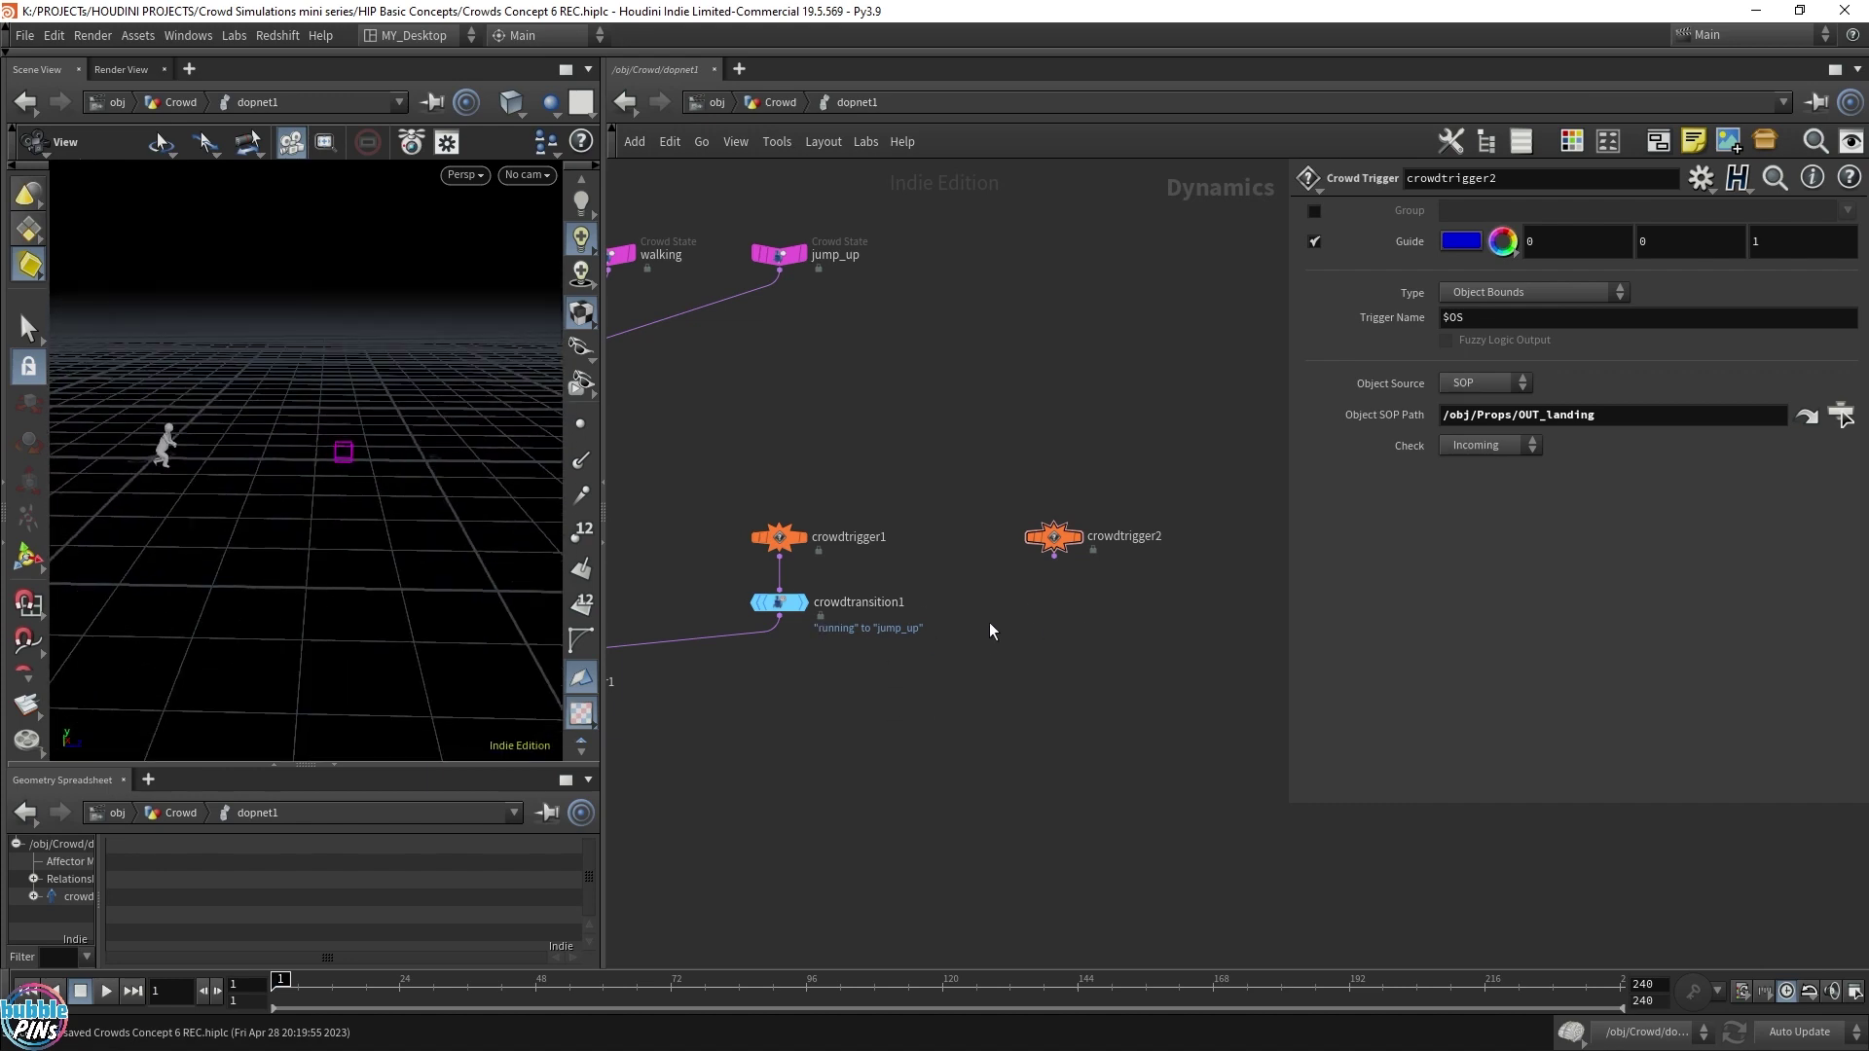
key("Tab")
type("crowd tra")
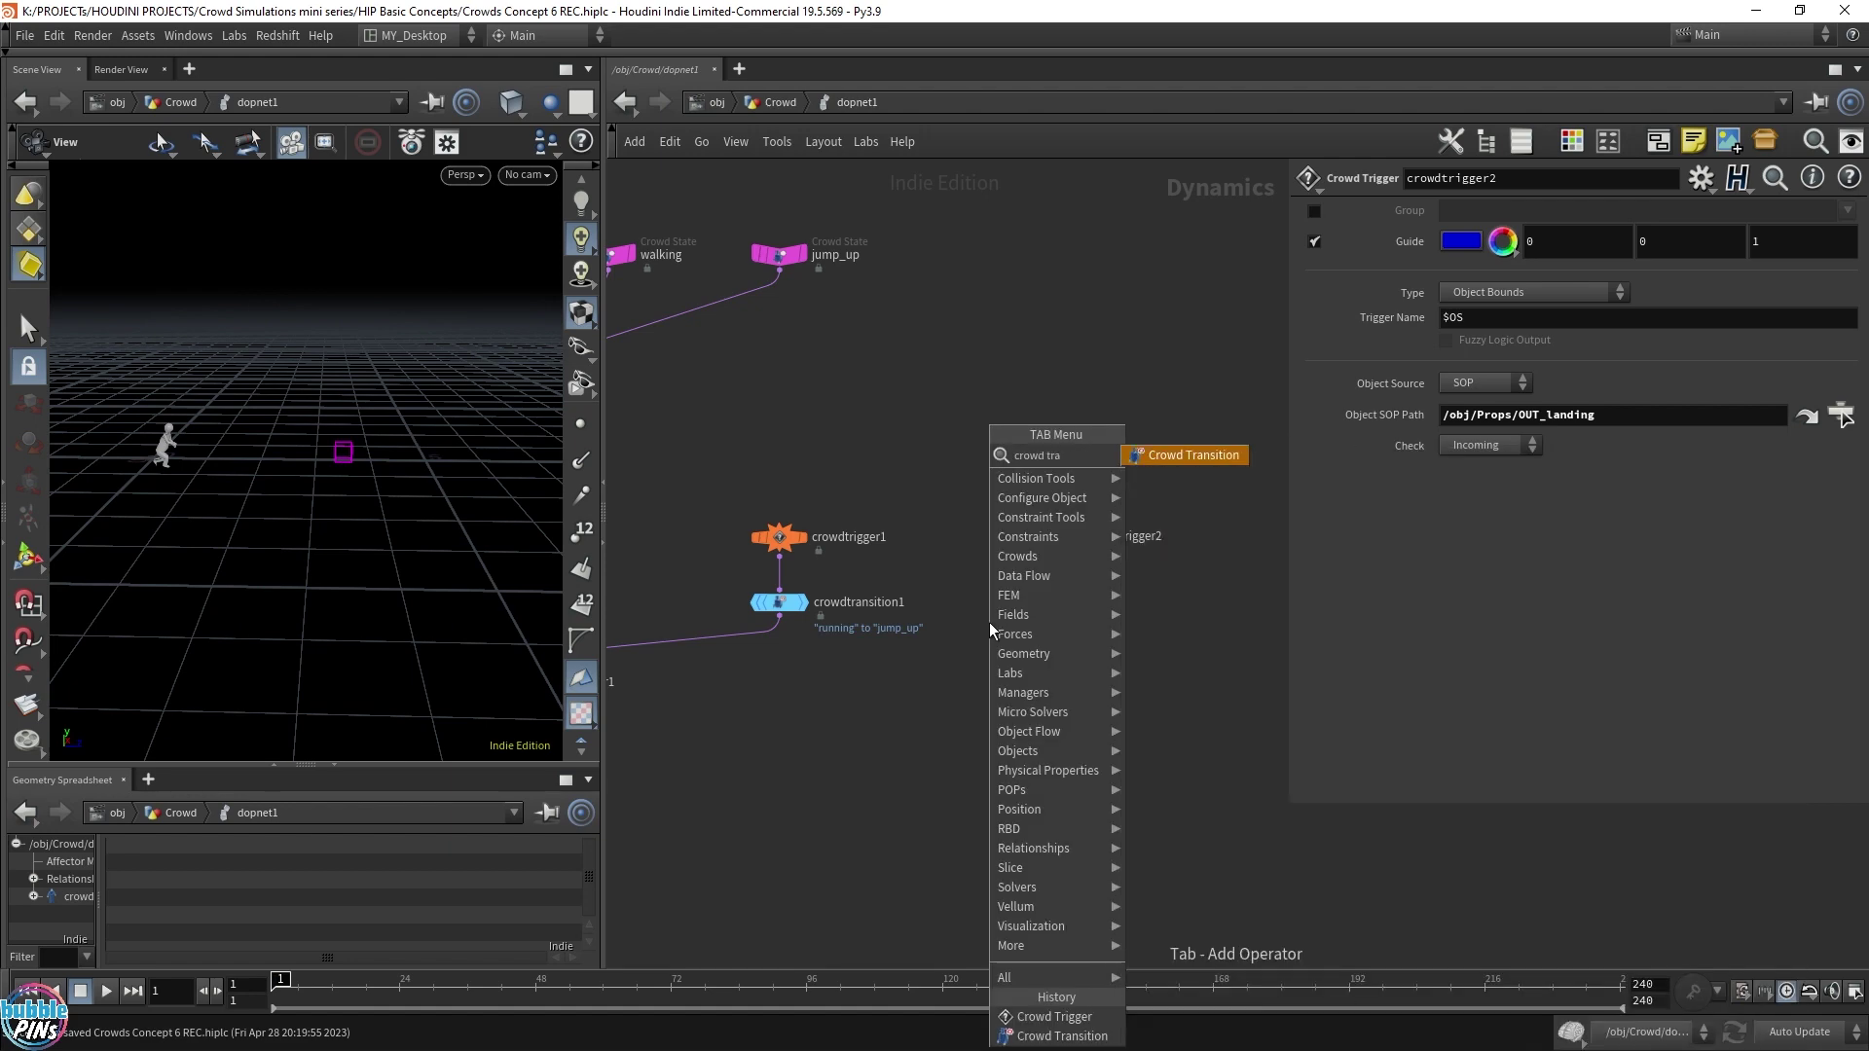
key("Return")
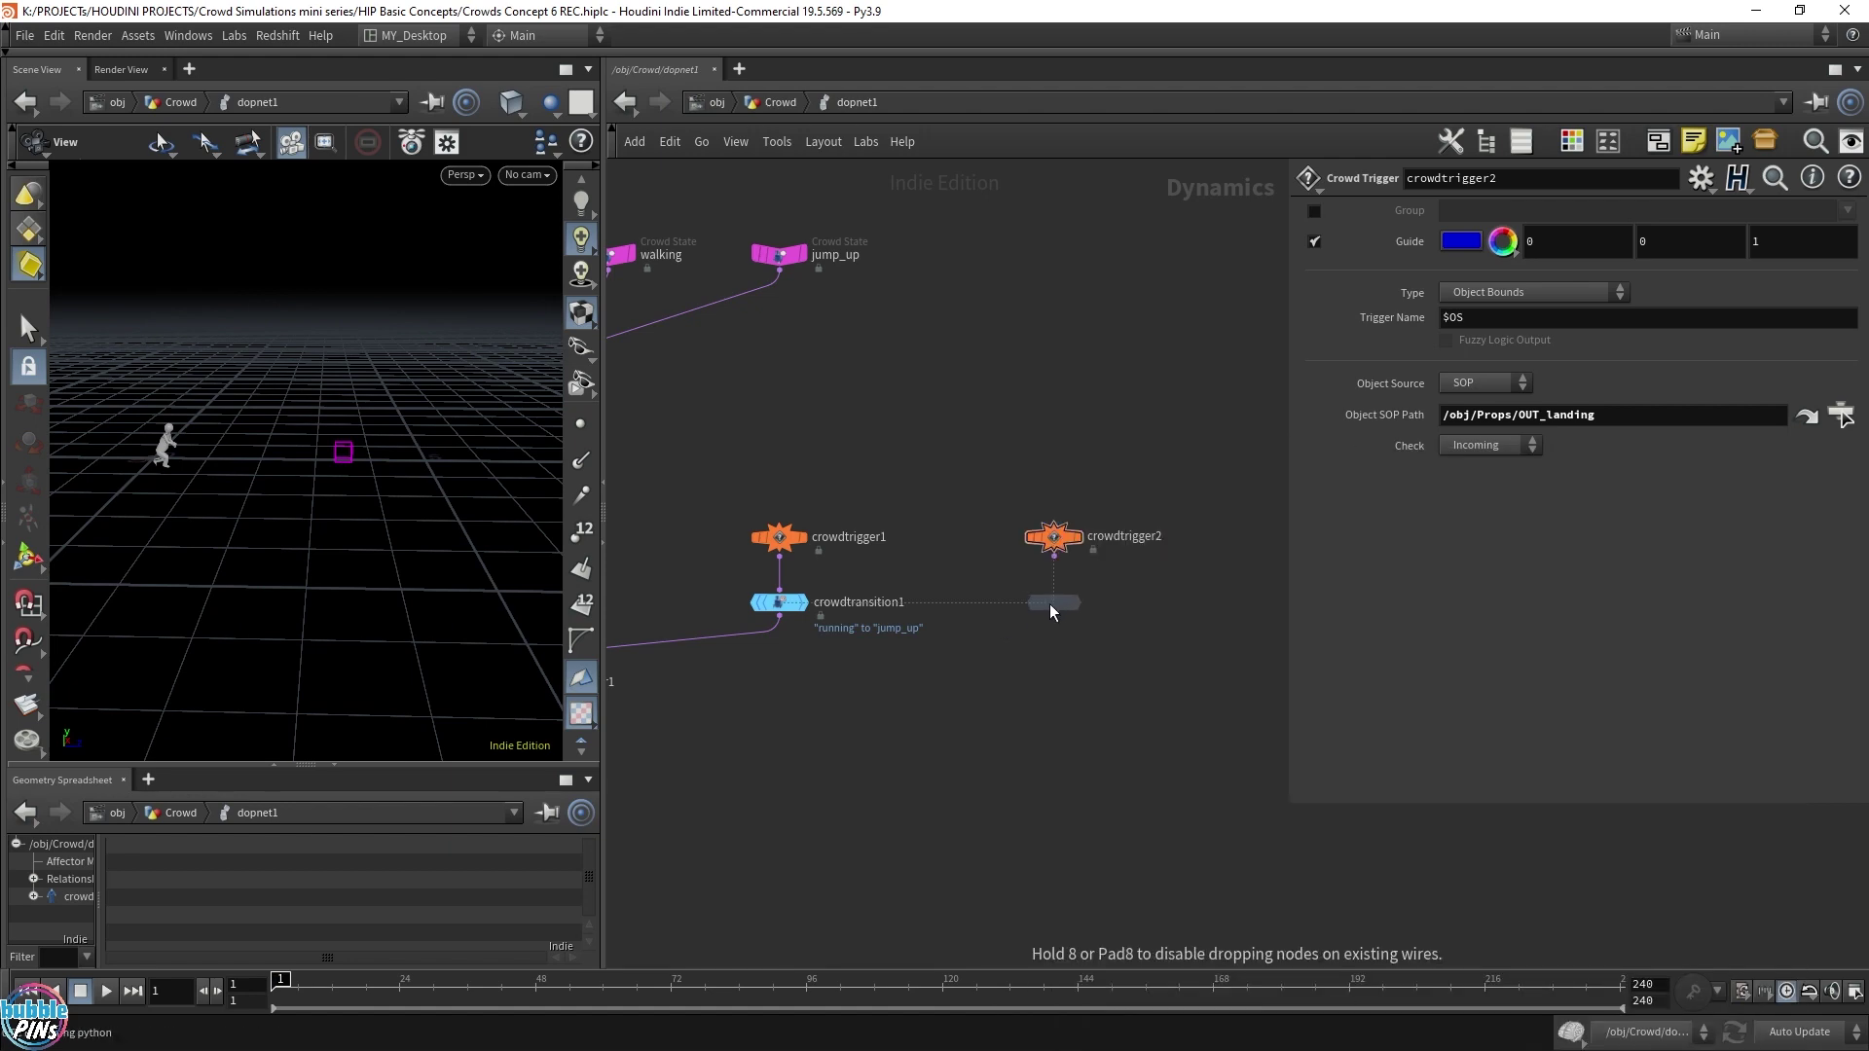
left_click(1049, 601)
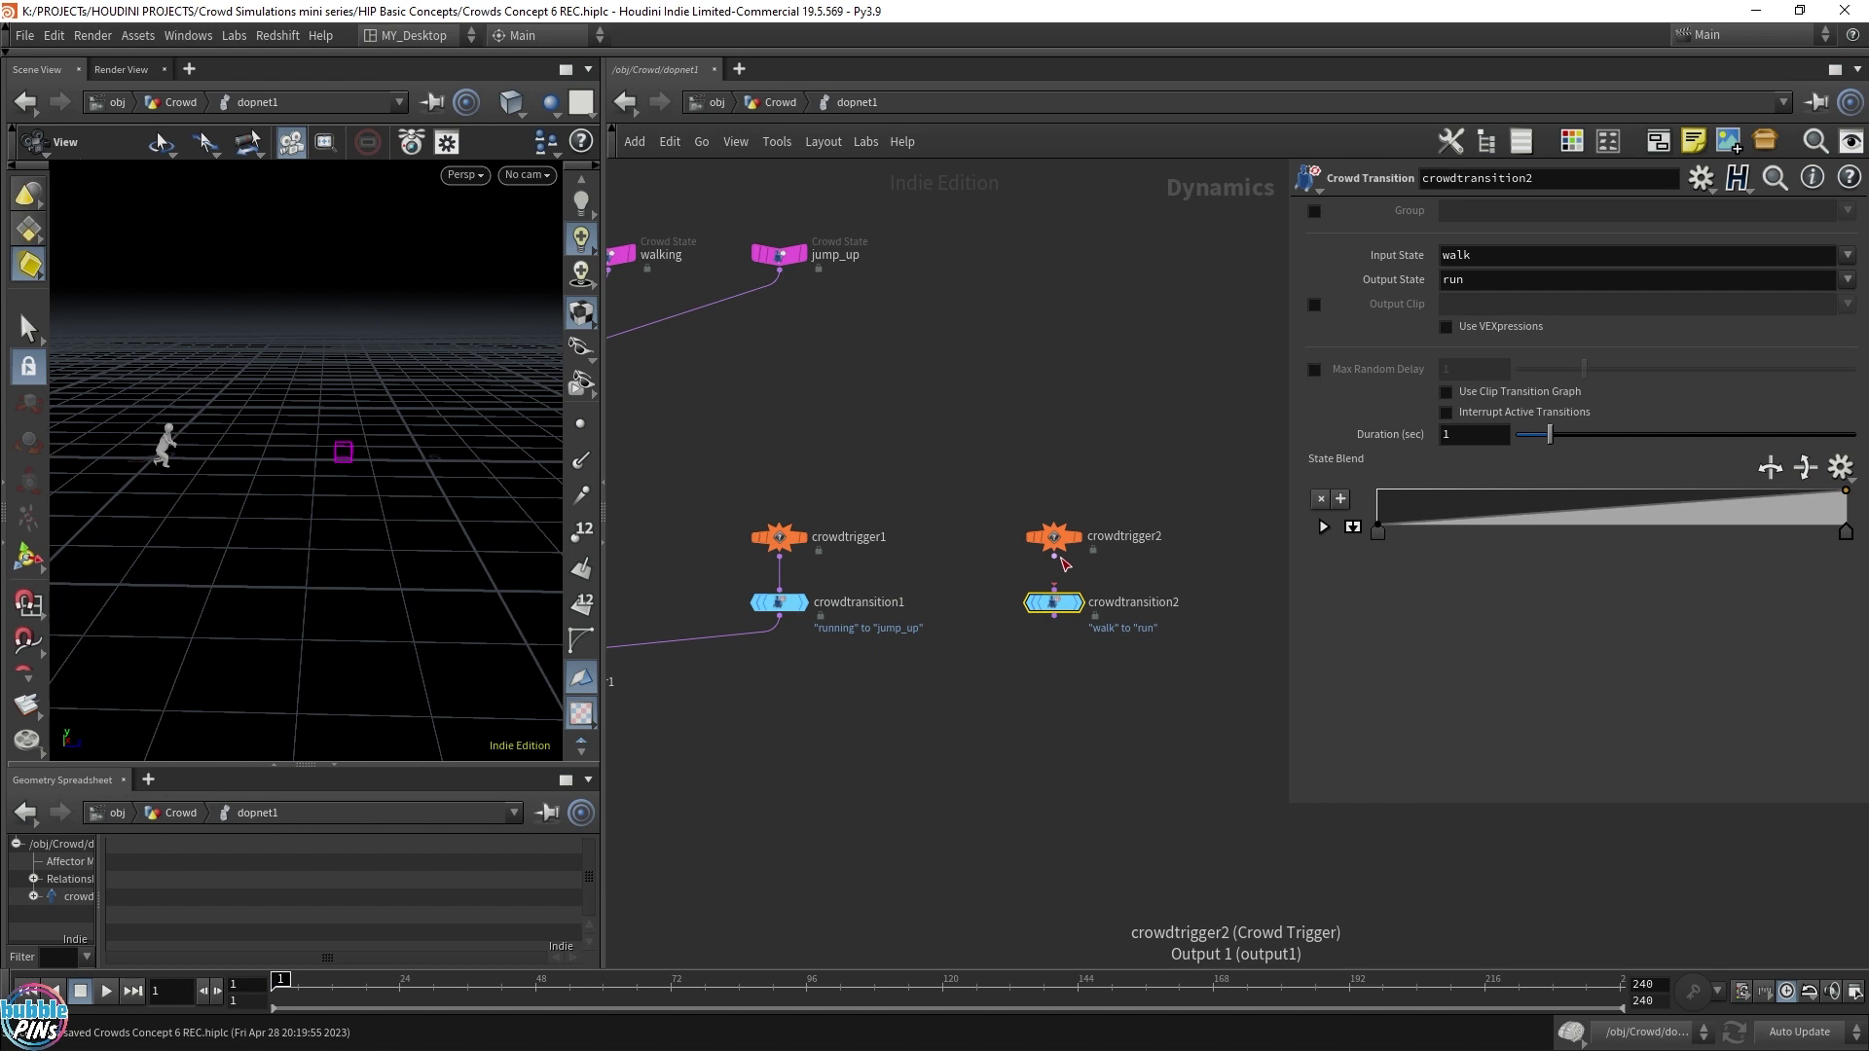
left_click_drag(1060, 560, 1054, 591)
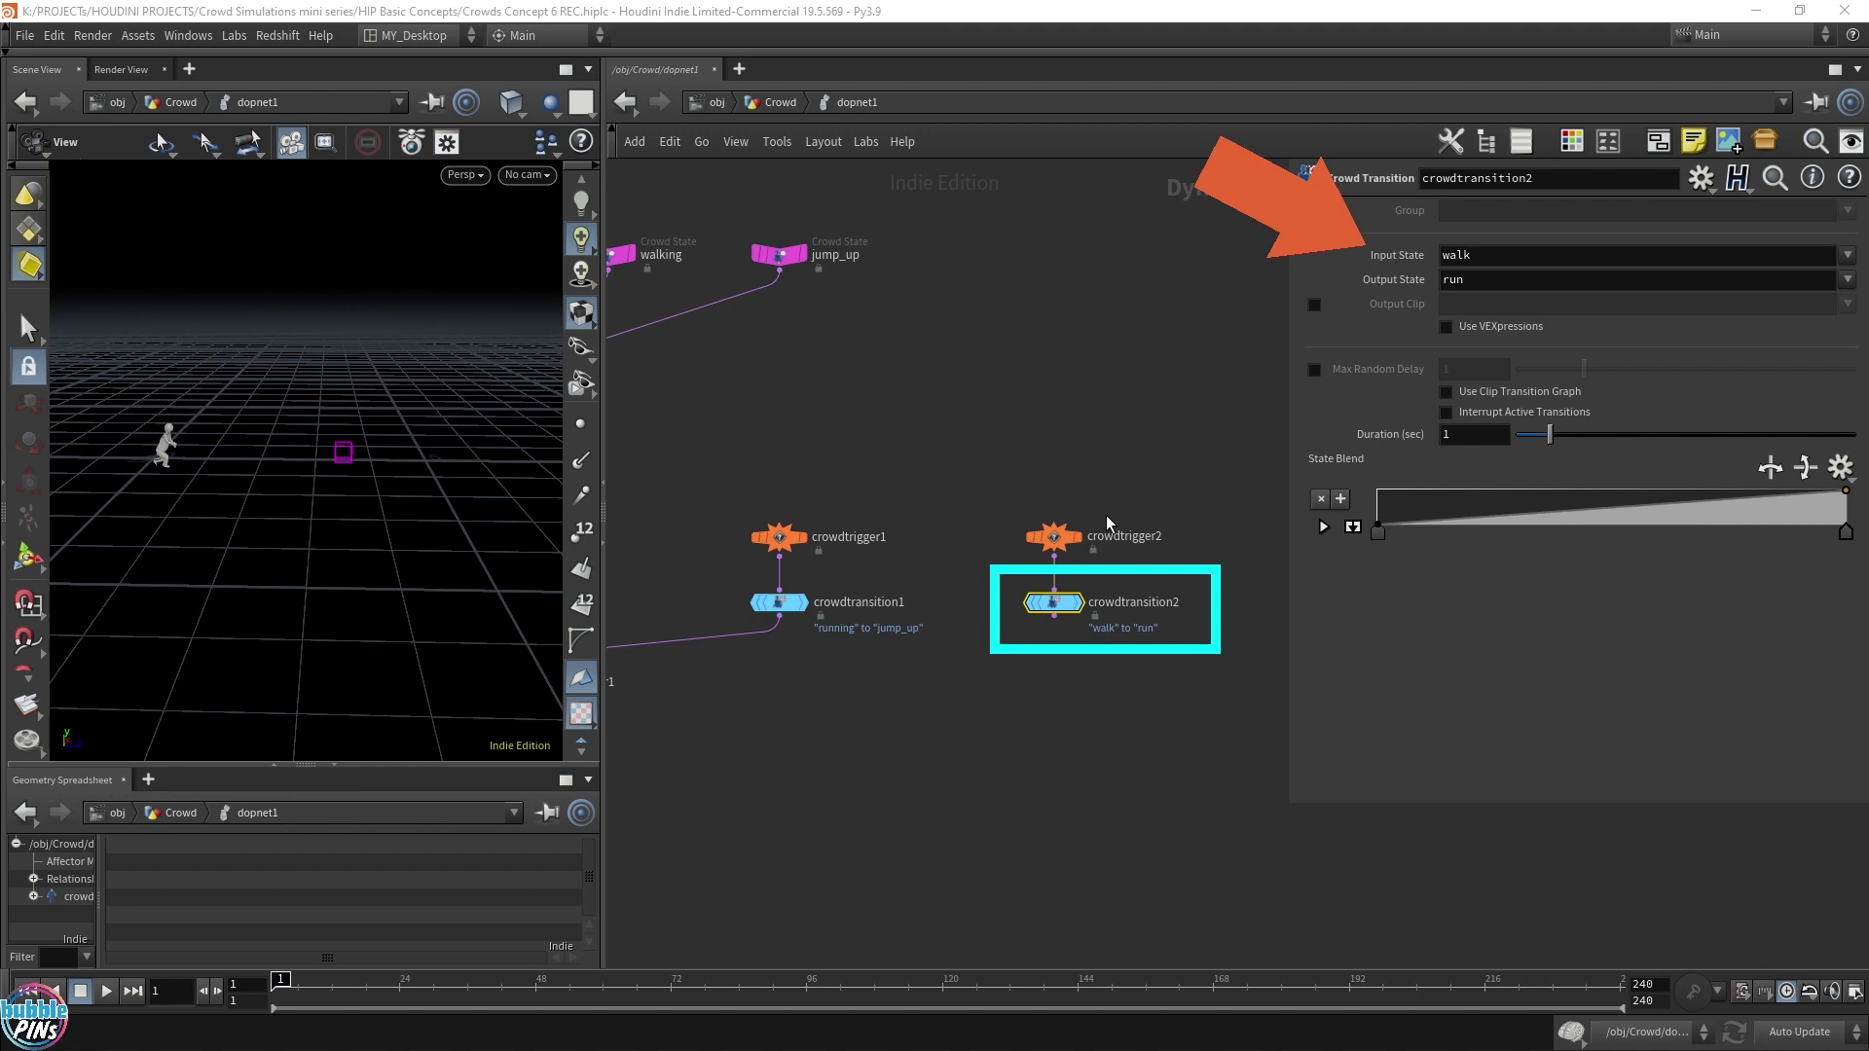
Step: Play the simulation and scrub to frame 53 to examine the agent's jump near the box
key("Up")
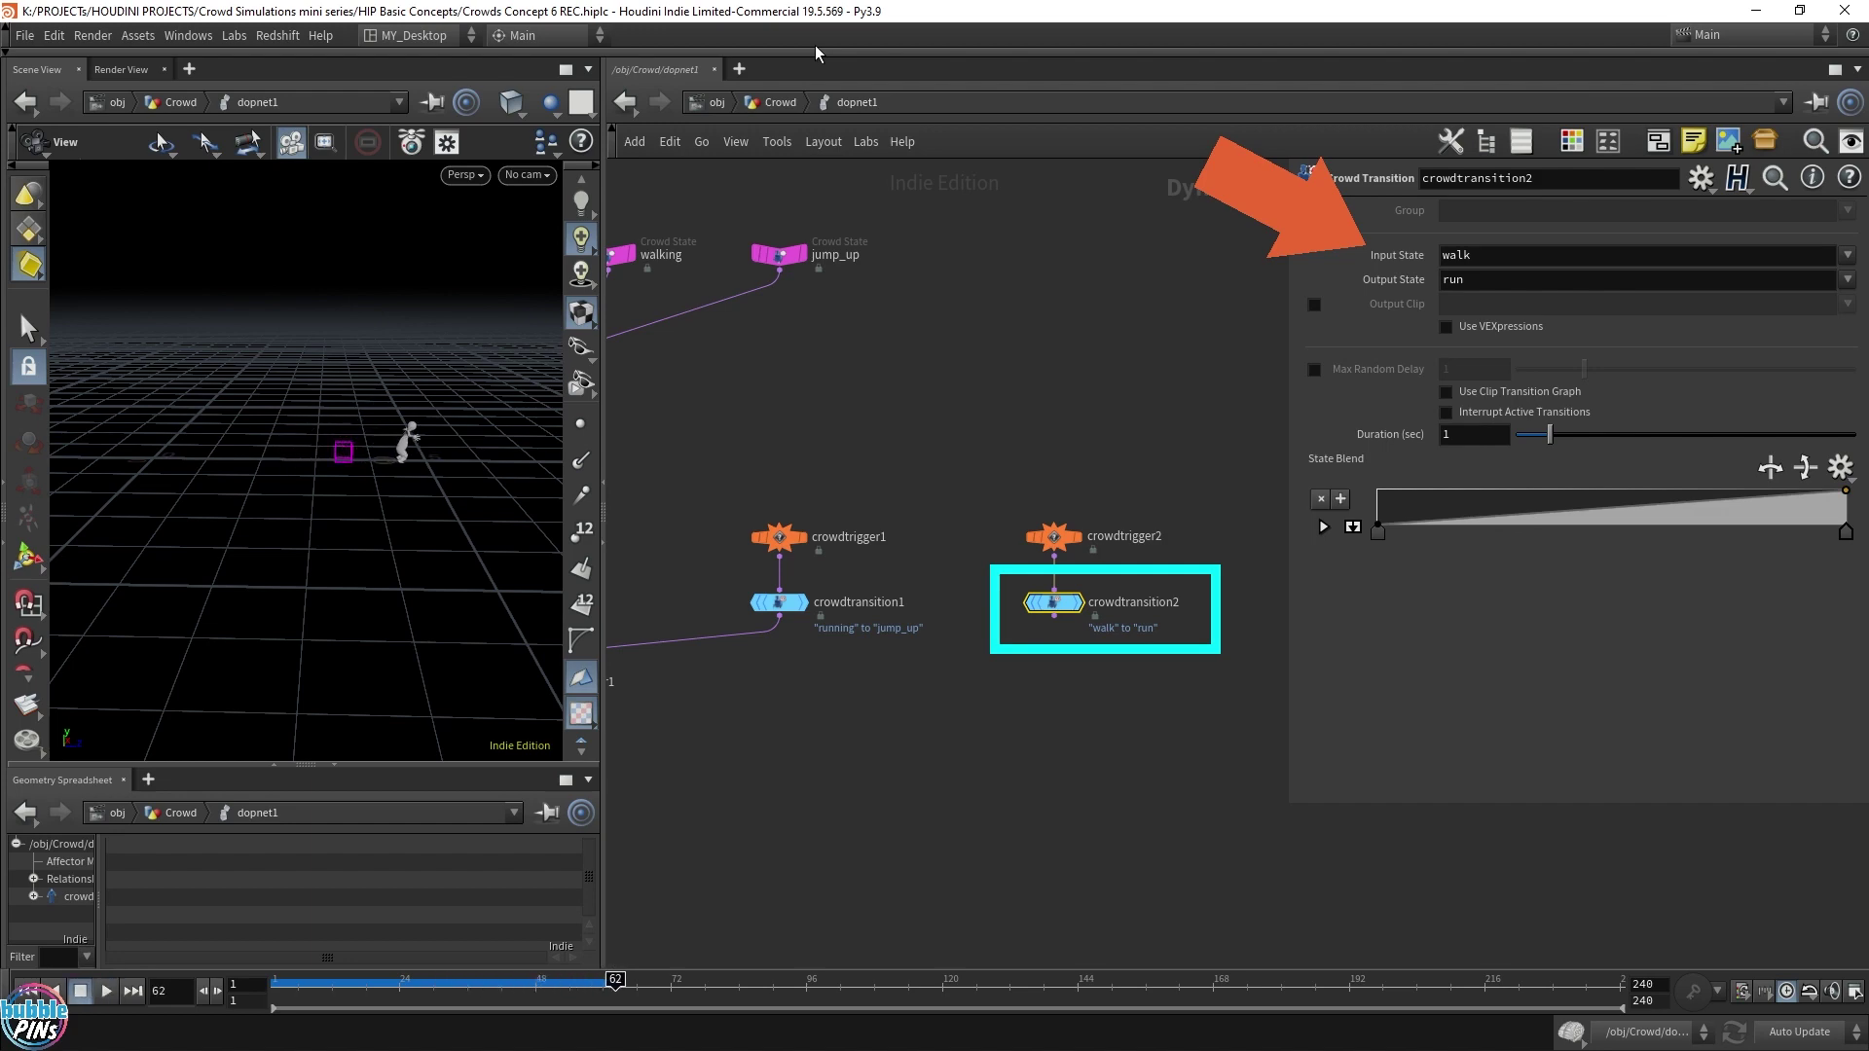
scroll(244, 451, "up", 5)
scroll(243, 451, "down", 5)
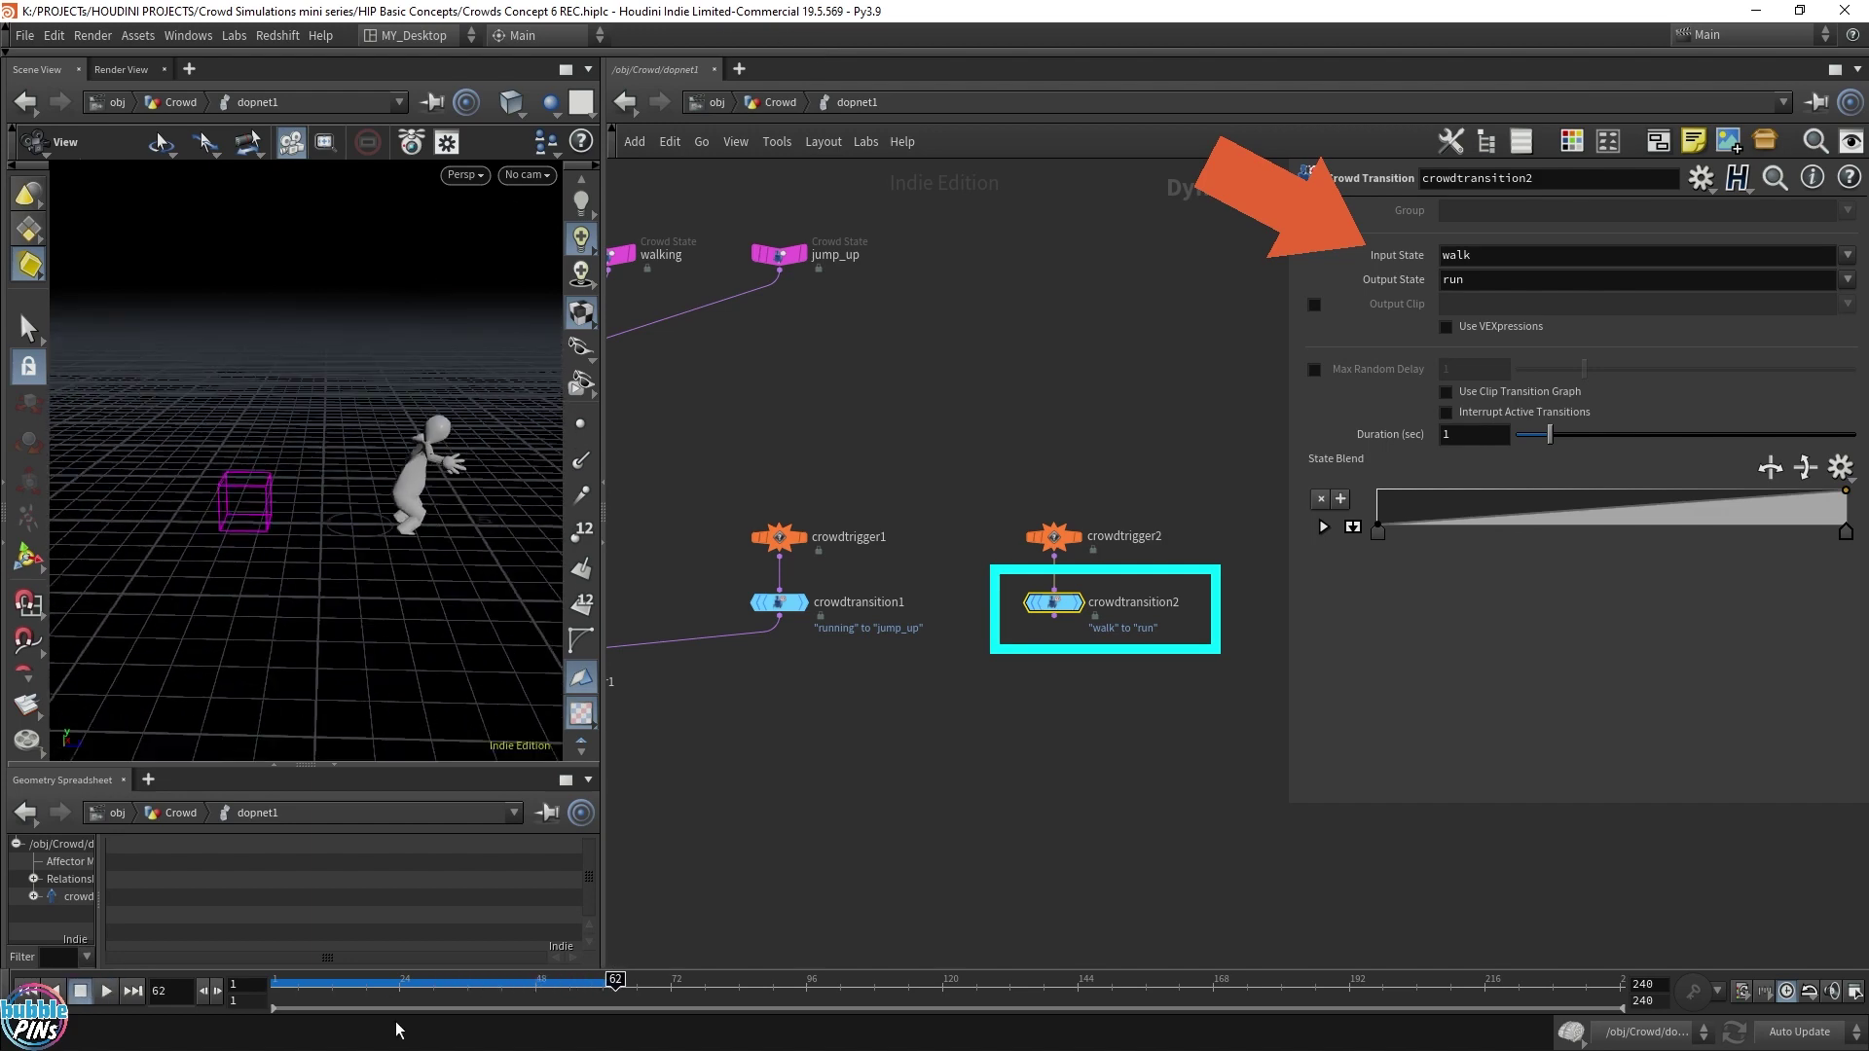
left_click(396, 978)
left_click_drag(397, 978, 564, 979)
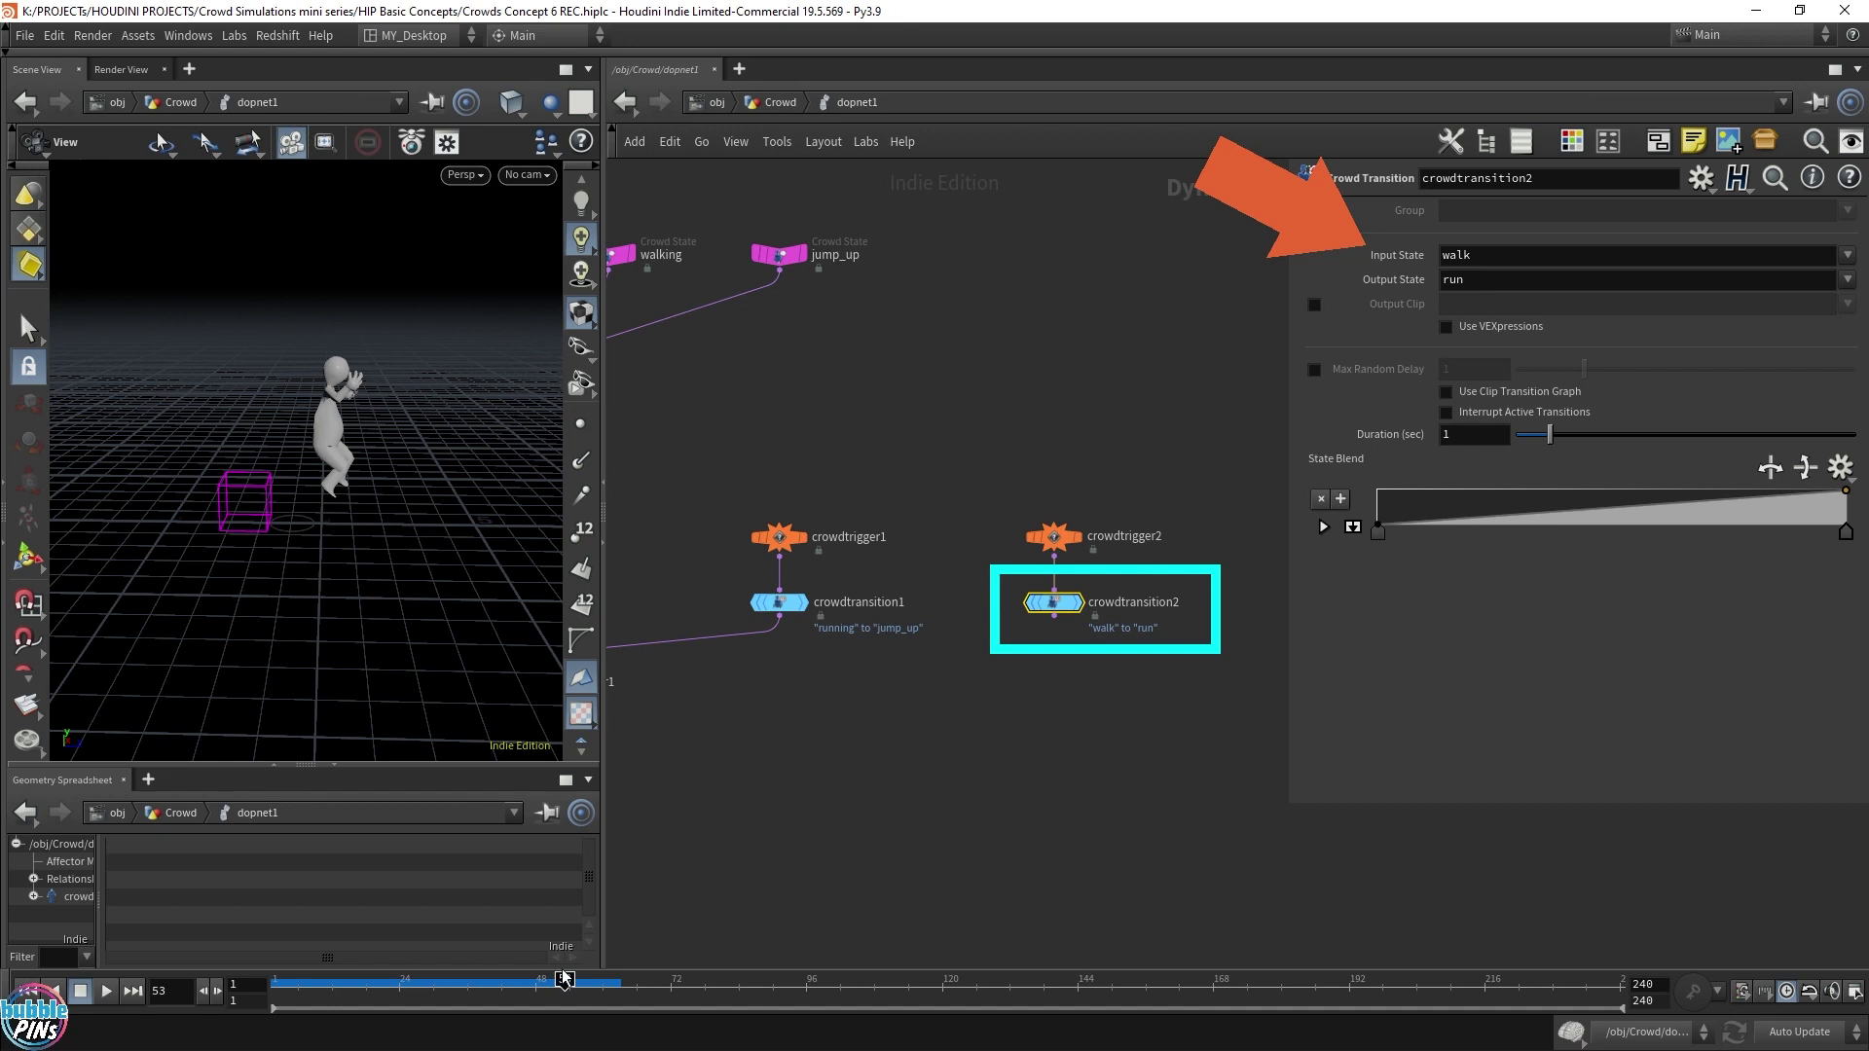
Step: Set crowdtransition2's input state to jump_up and its output state to running
left_click(1846, 255)
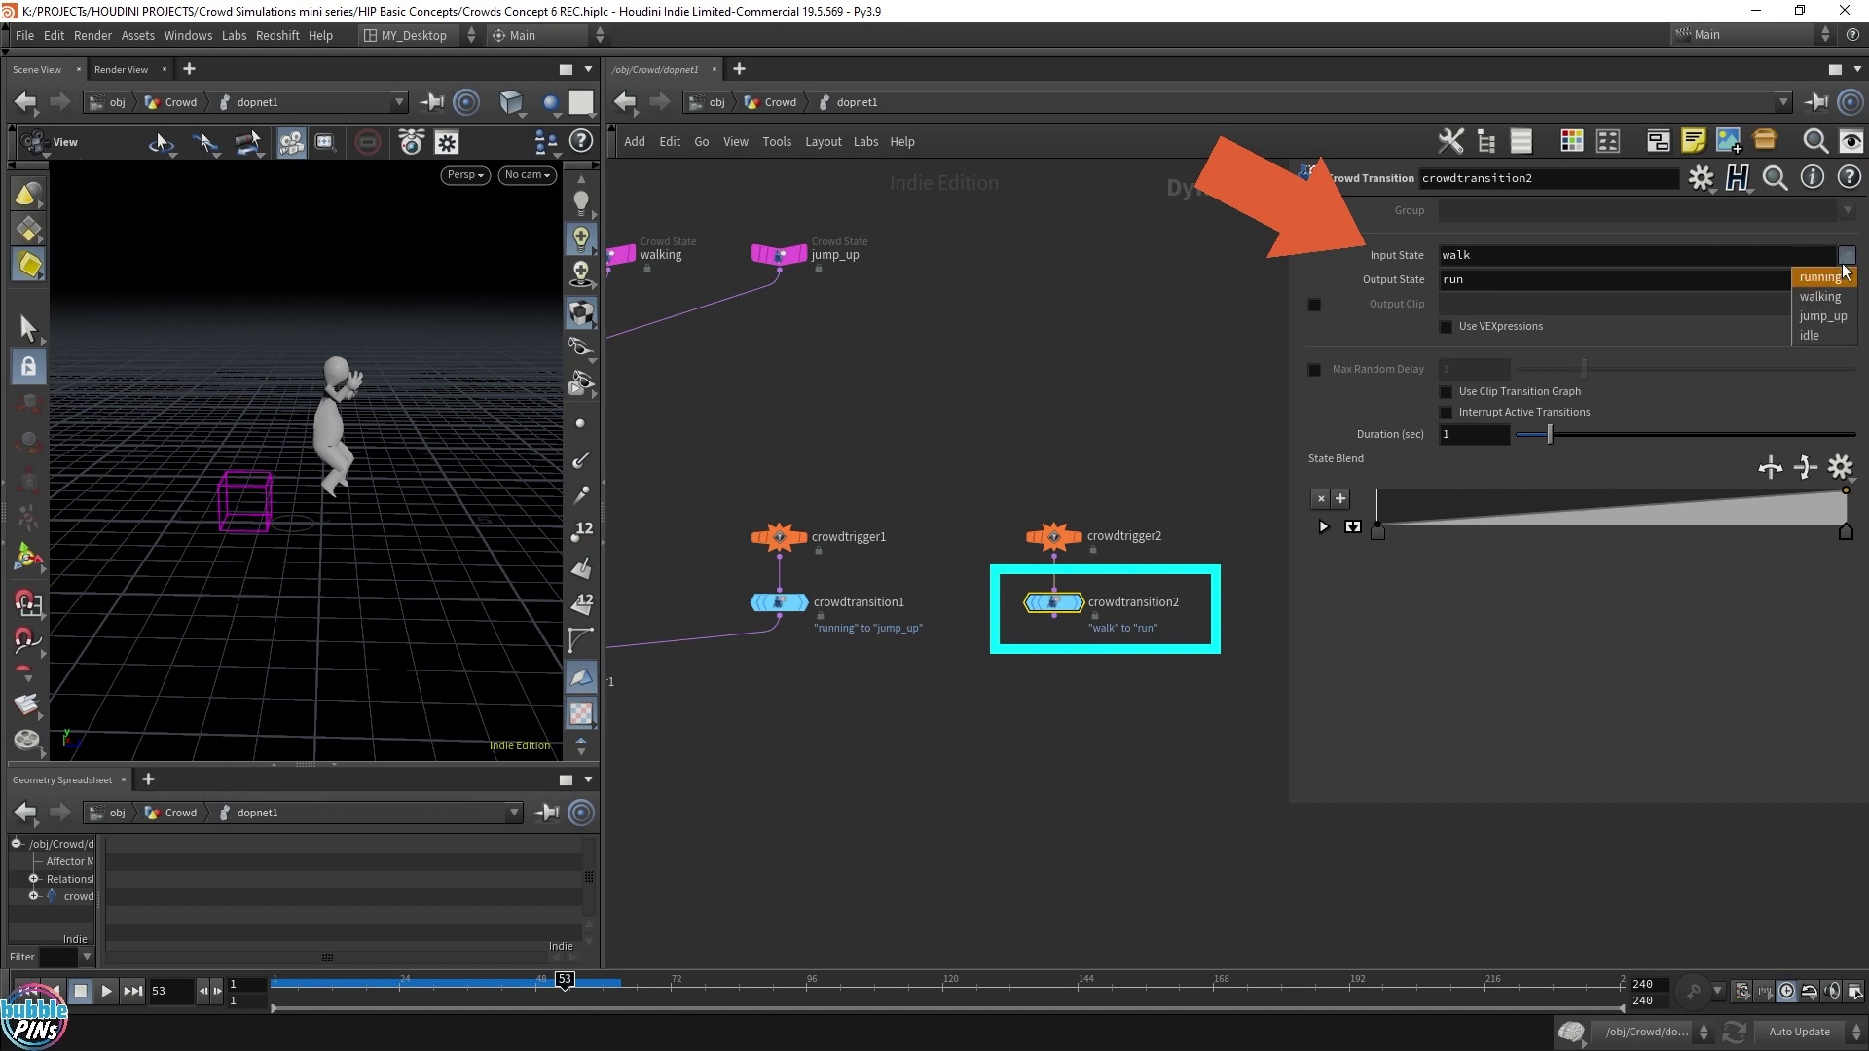
left_click(1823, 318)
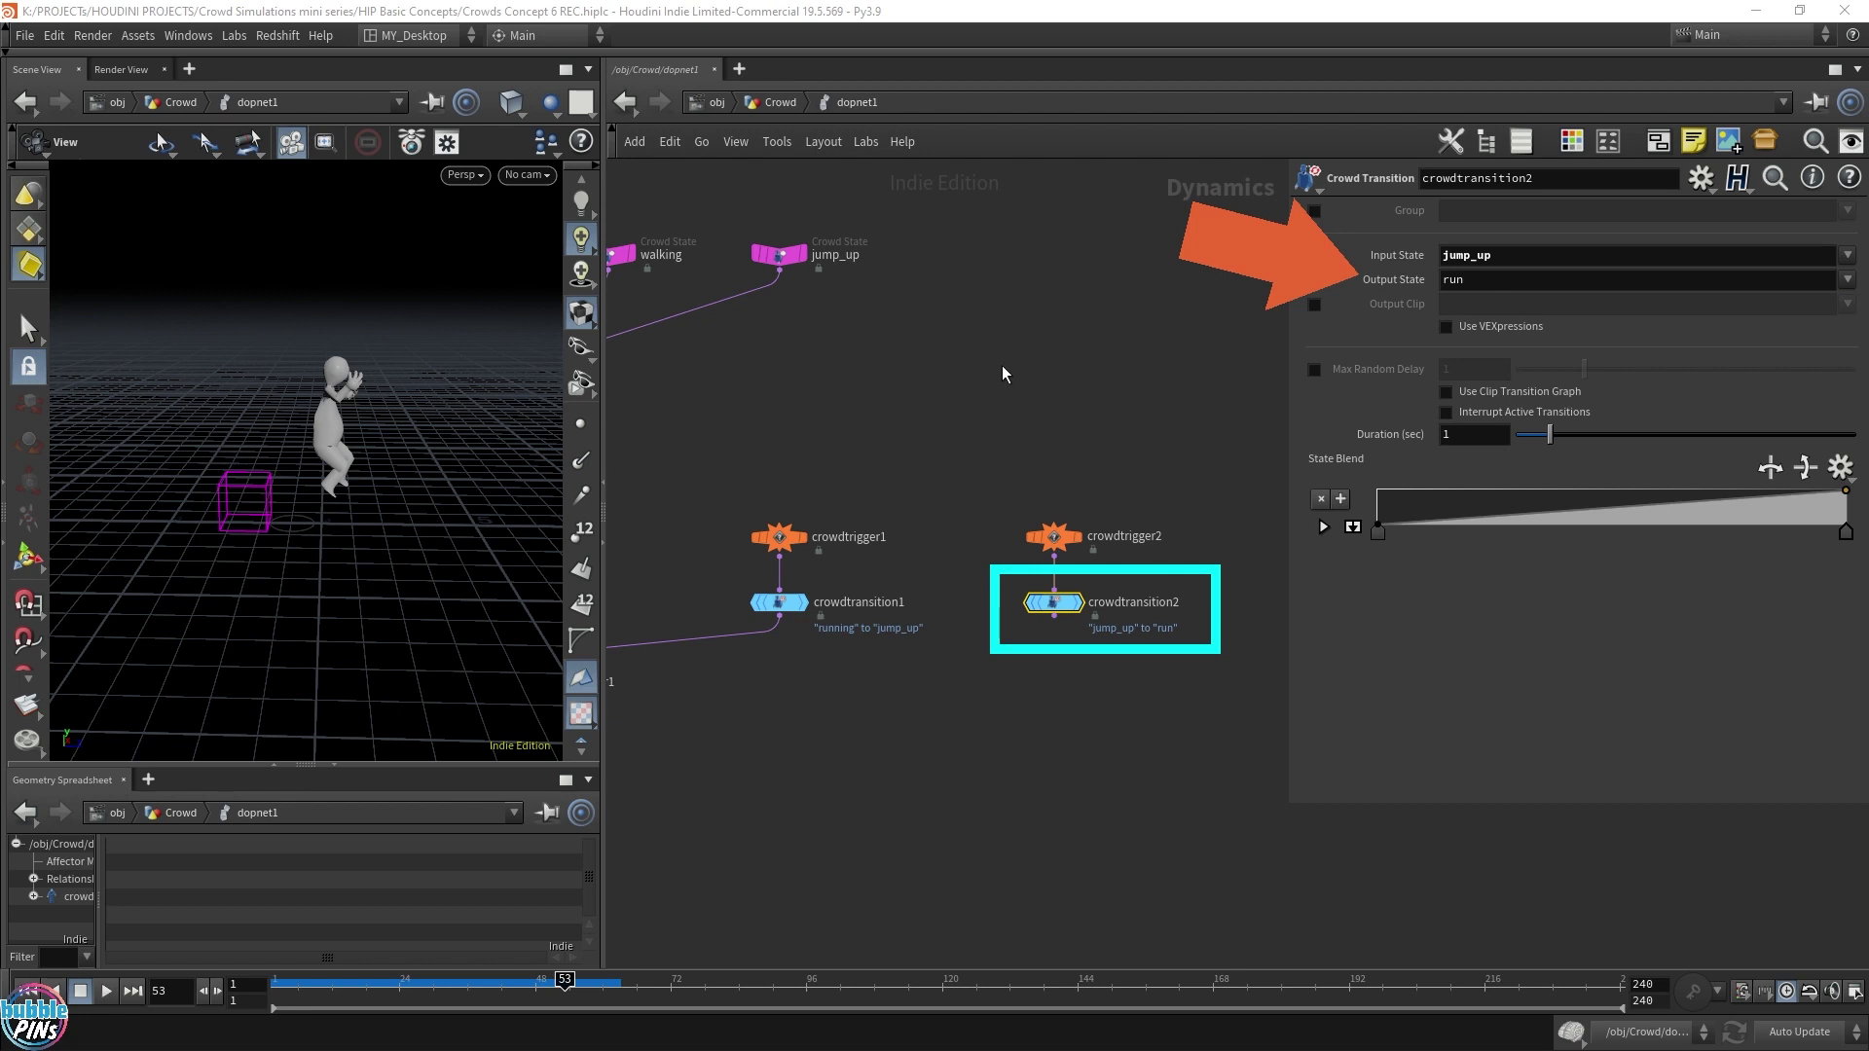
left_click(1847, 279)
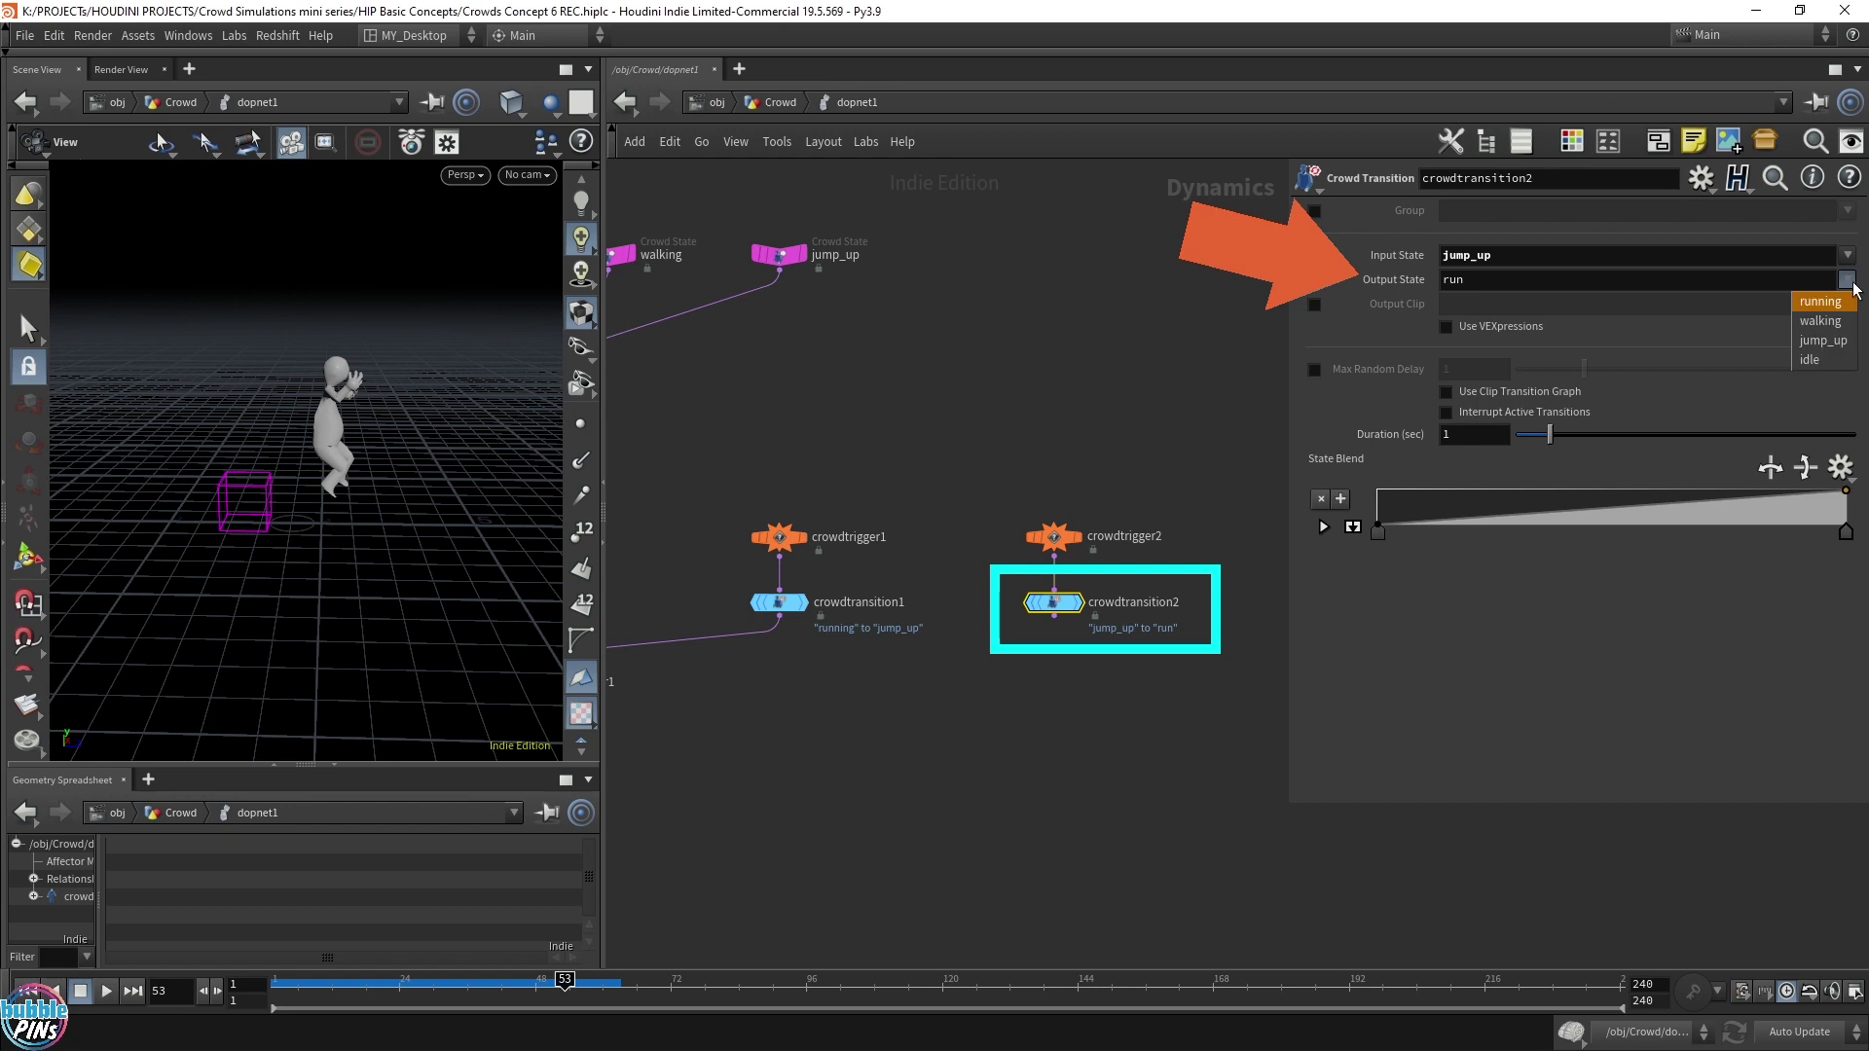
left_click(1834, 310)
scroll(412, 464, "down", 8)
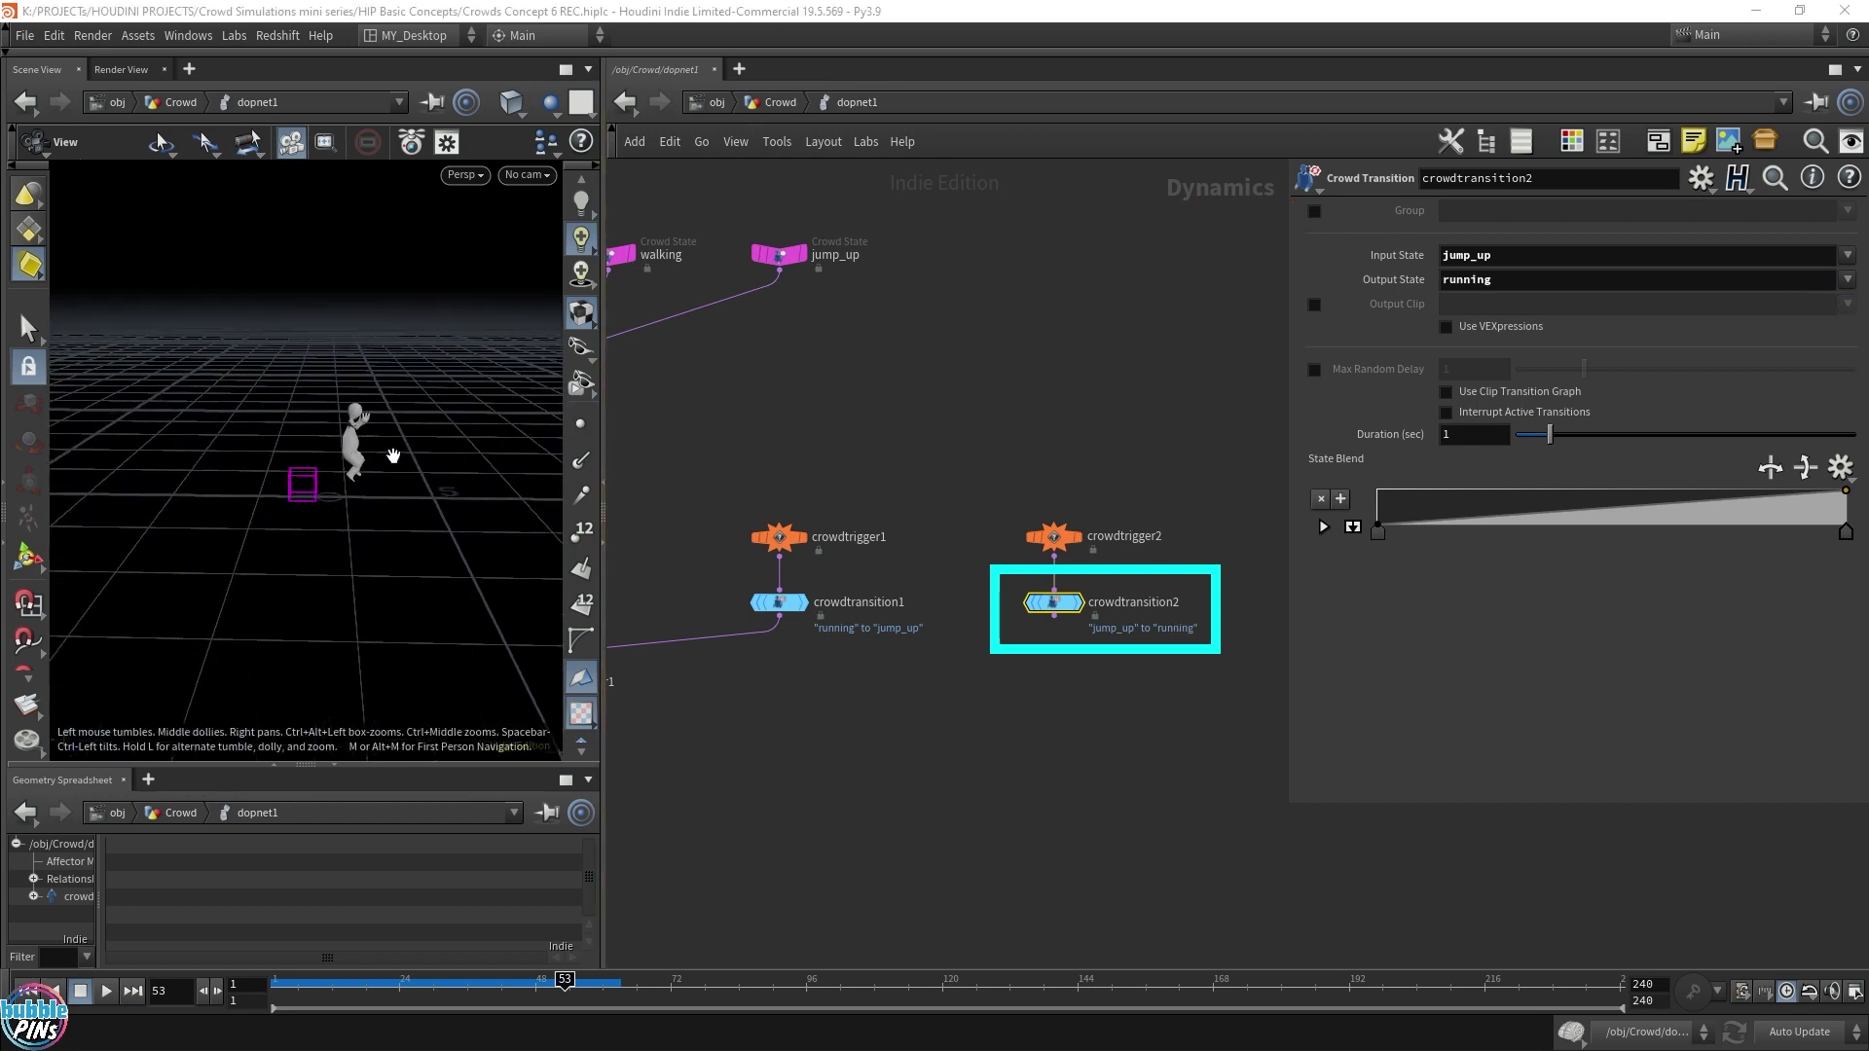
left_click_drag(412, 464, 283, 446)
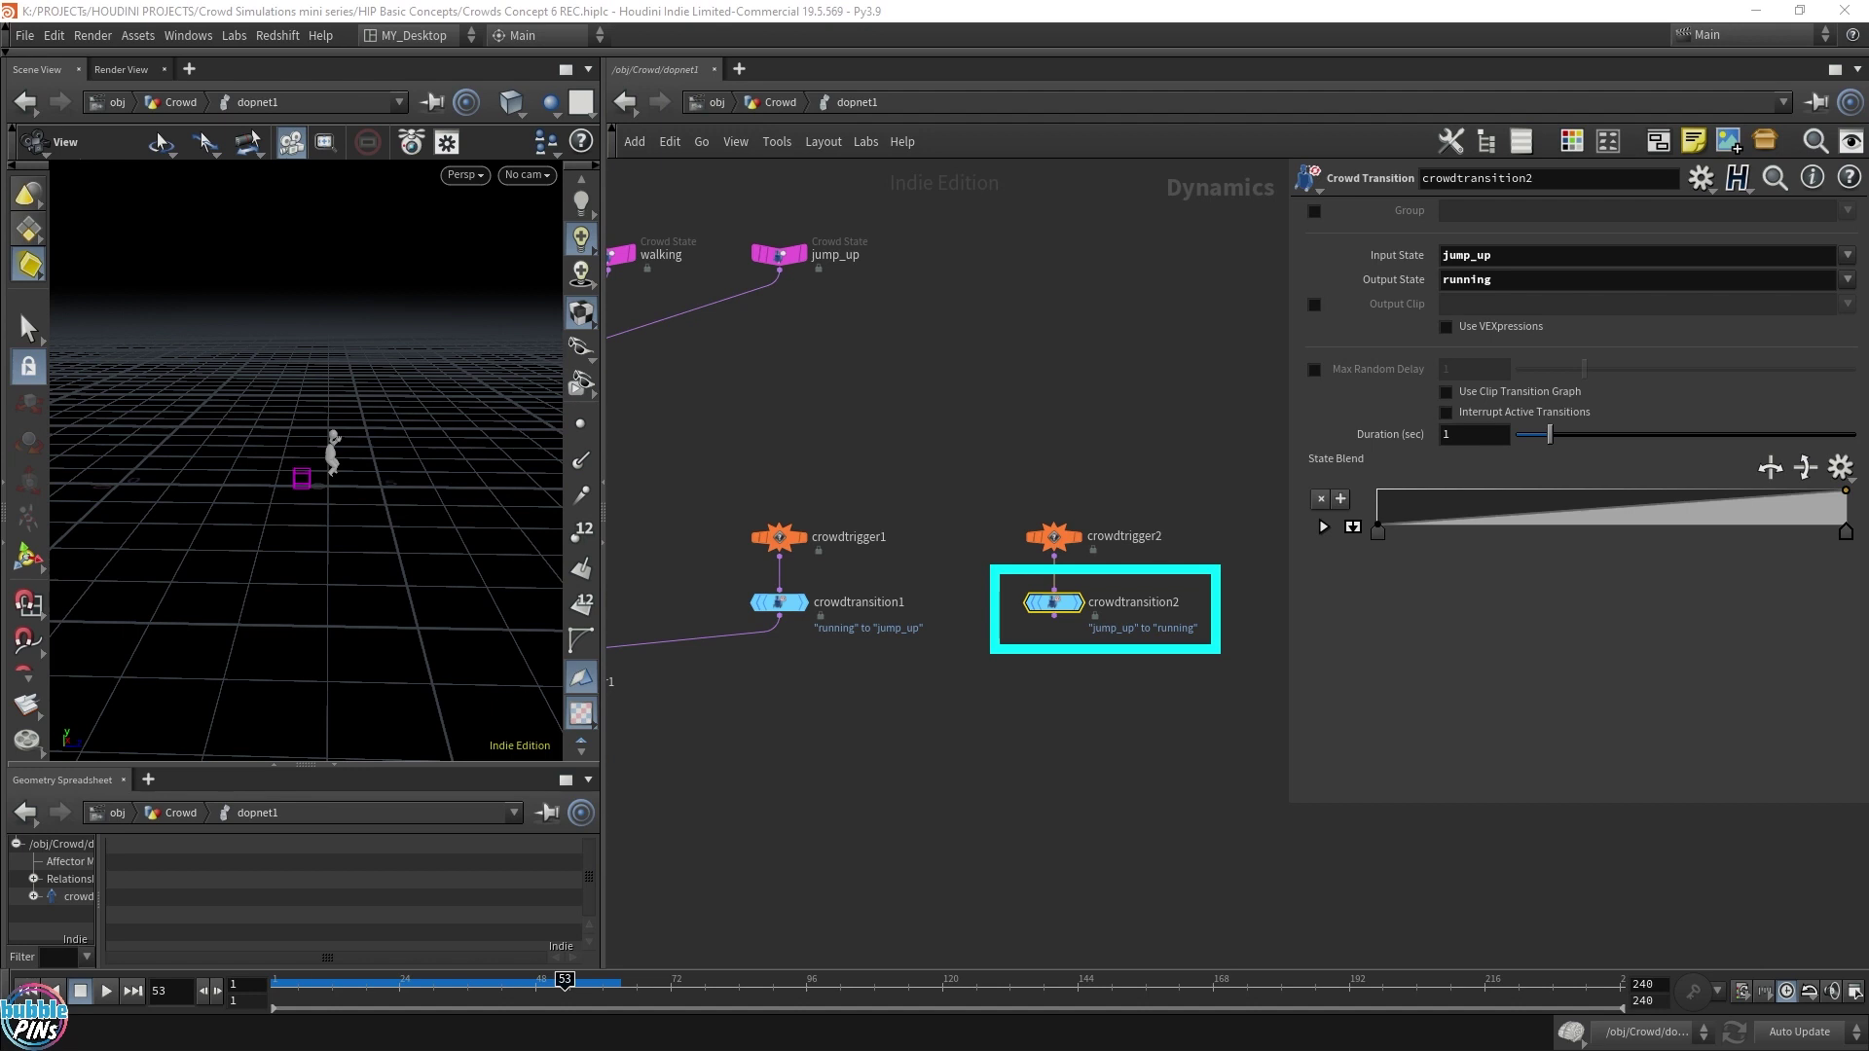
Step: Combine crowdtransition1 and crowdtransition2 in a Merge node and connect it to crowdsolver1's input in place of the single transition
scroll(845, 730, "down", 5)
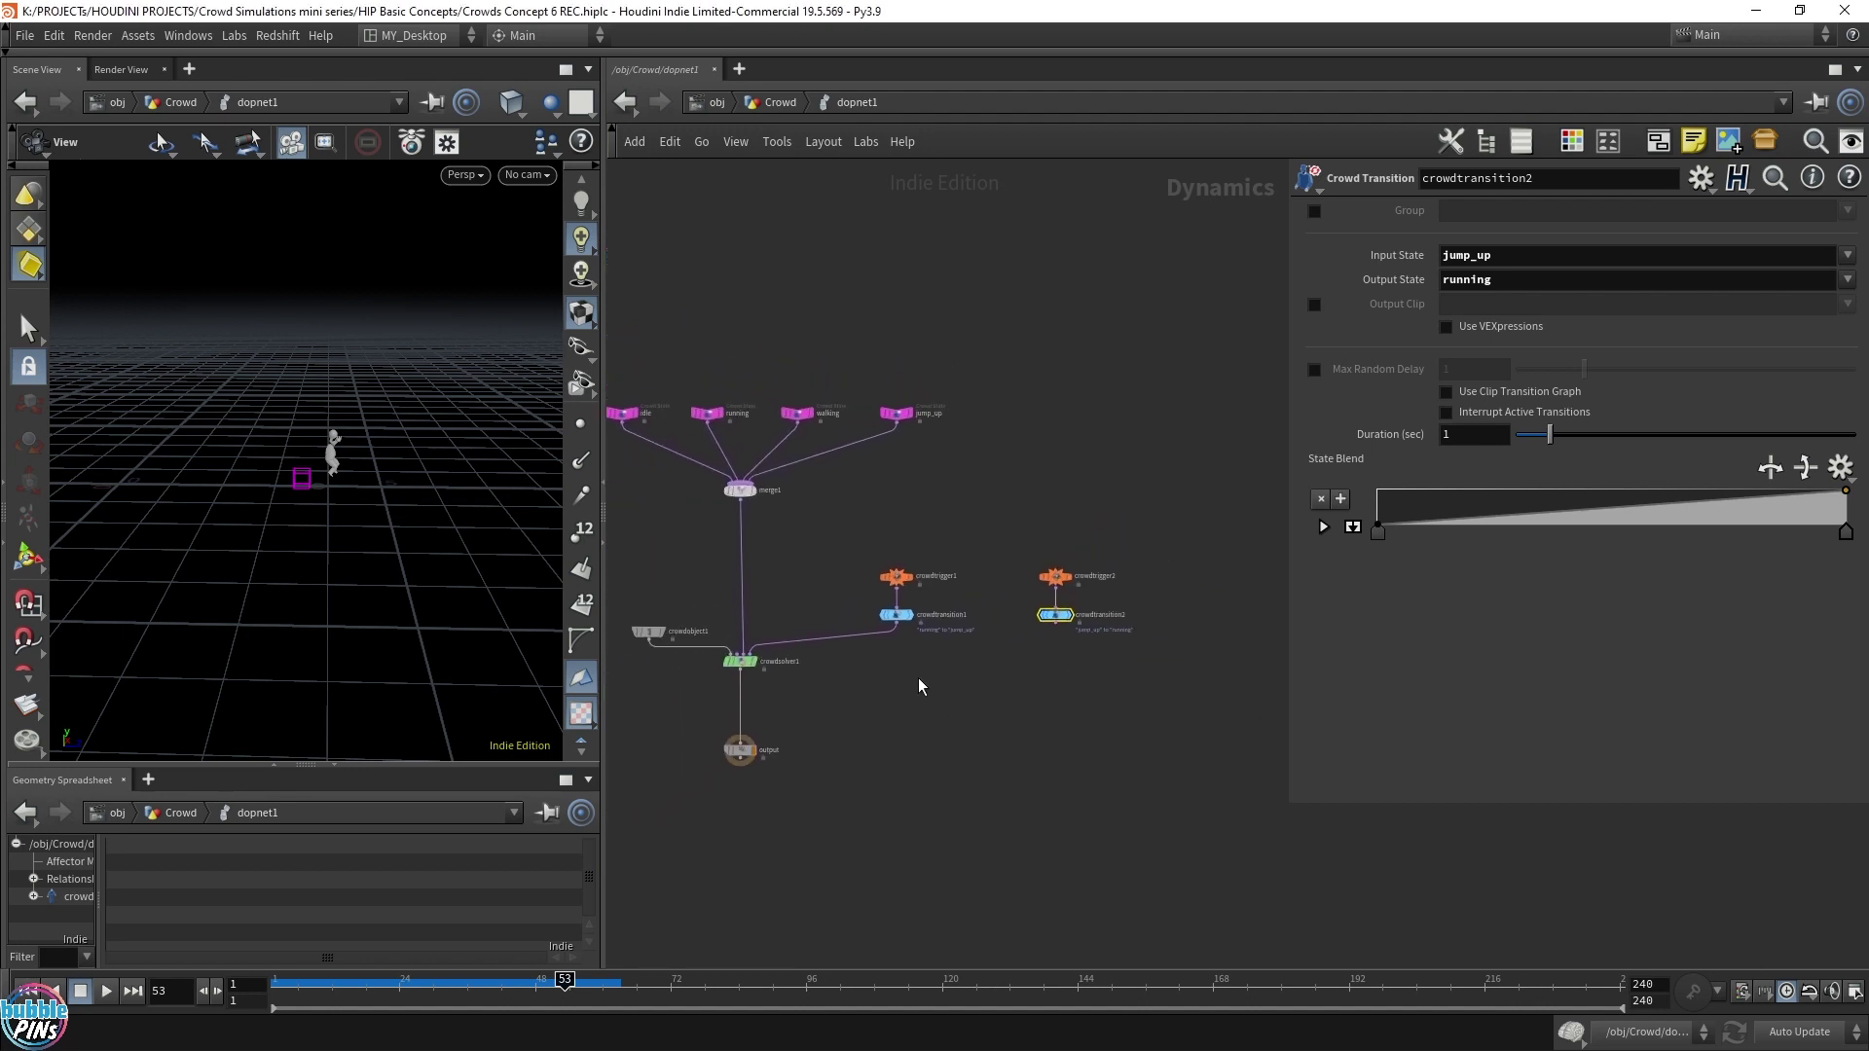
scroll(919, 686, "up", 2)
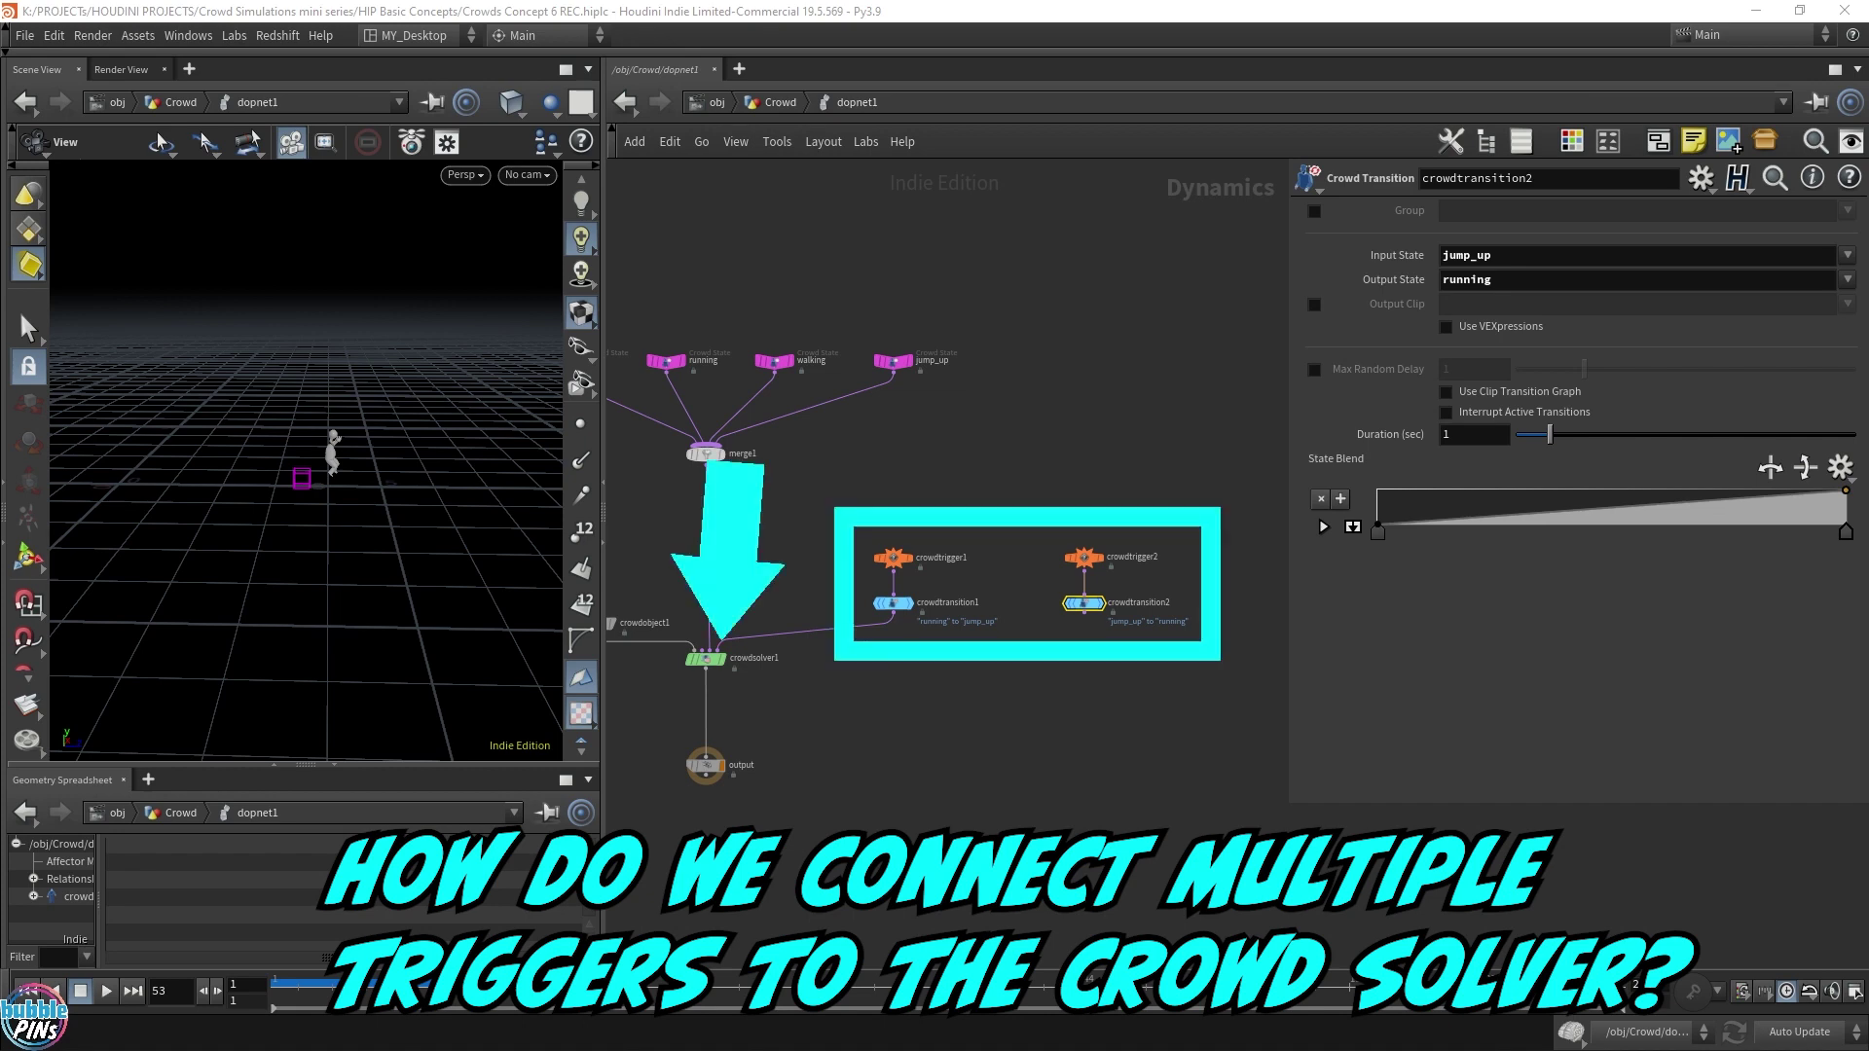
left_click_drag(843, 582, 894, 670)
left_click(725, 644)
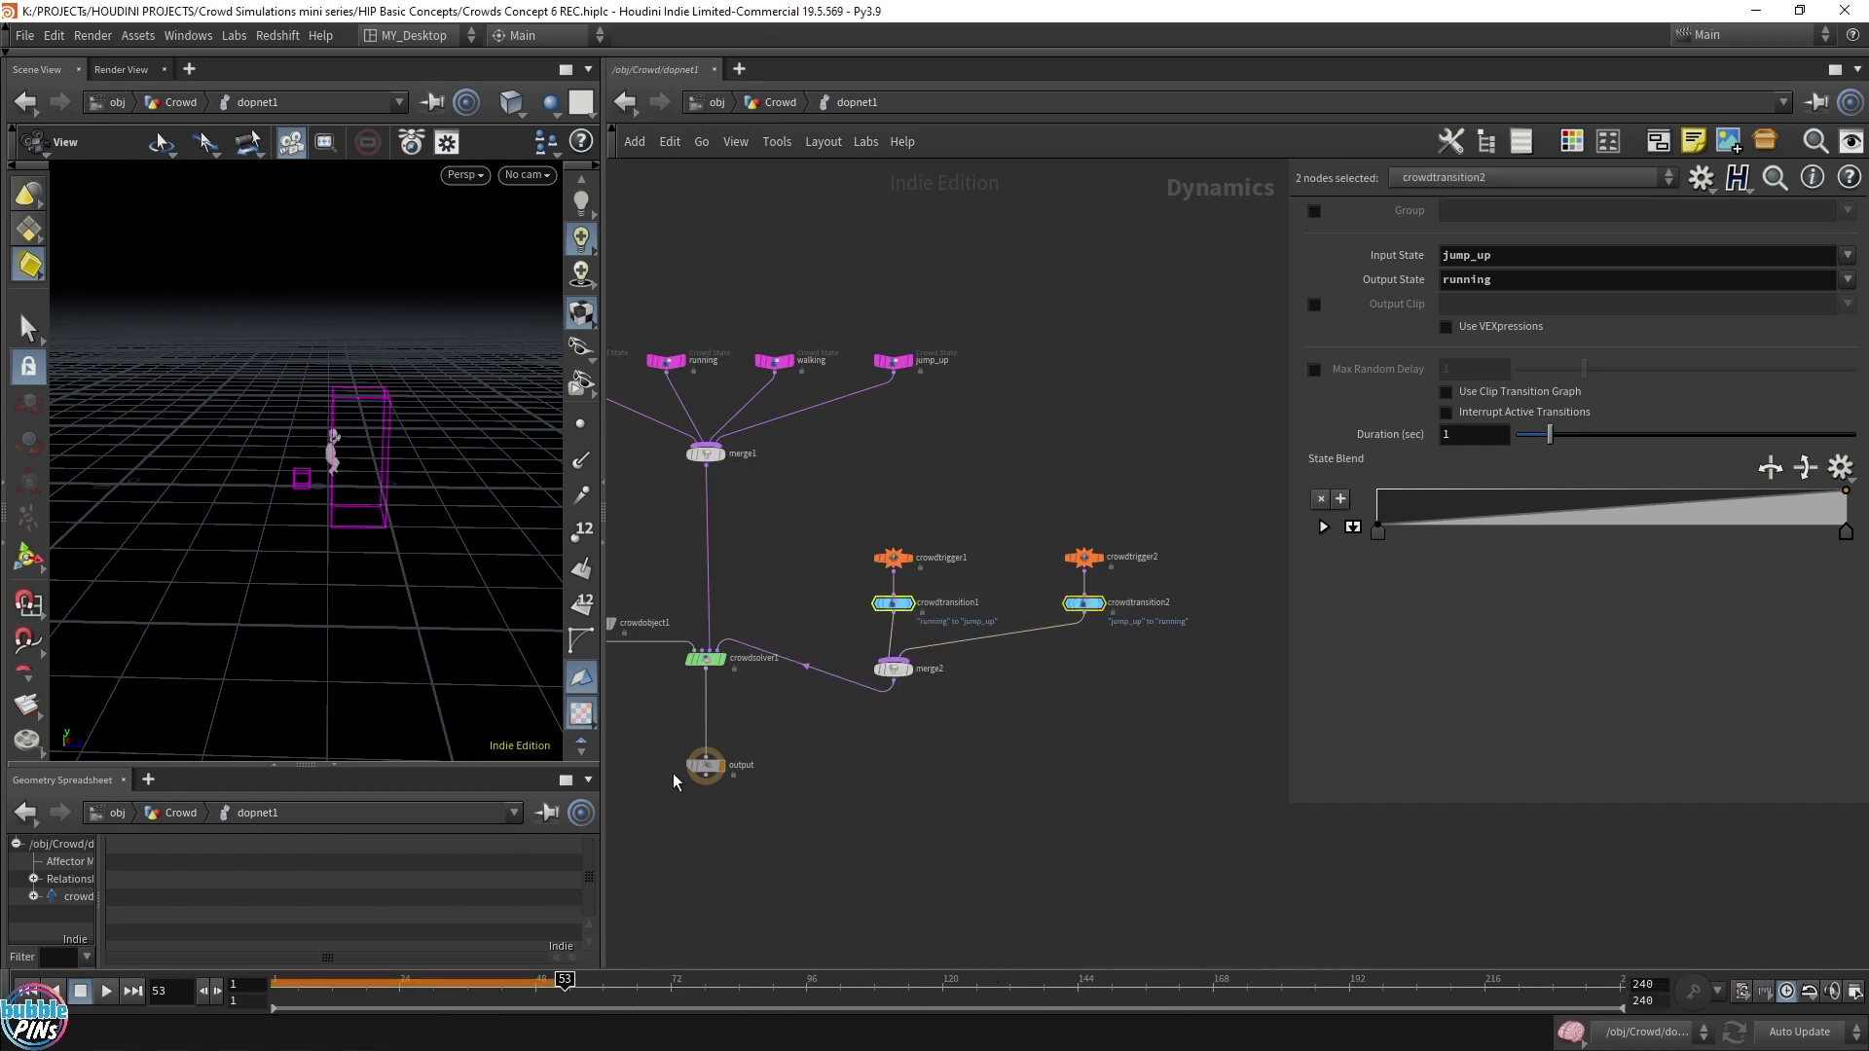
Step: Move the crowdsolver1 and output nodes lower in the network, below the level of merge2
middle_click_drag(791, 783, 904, 784)
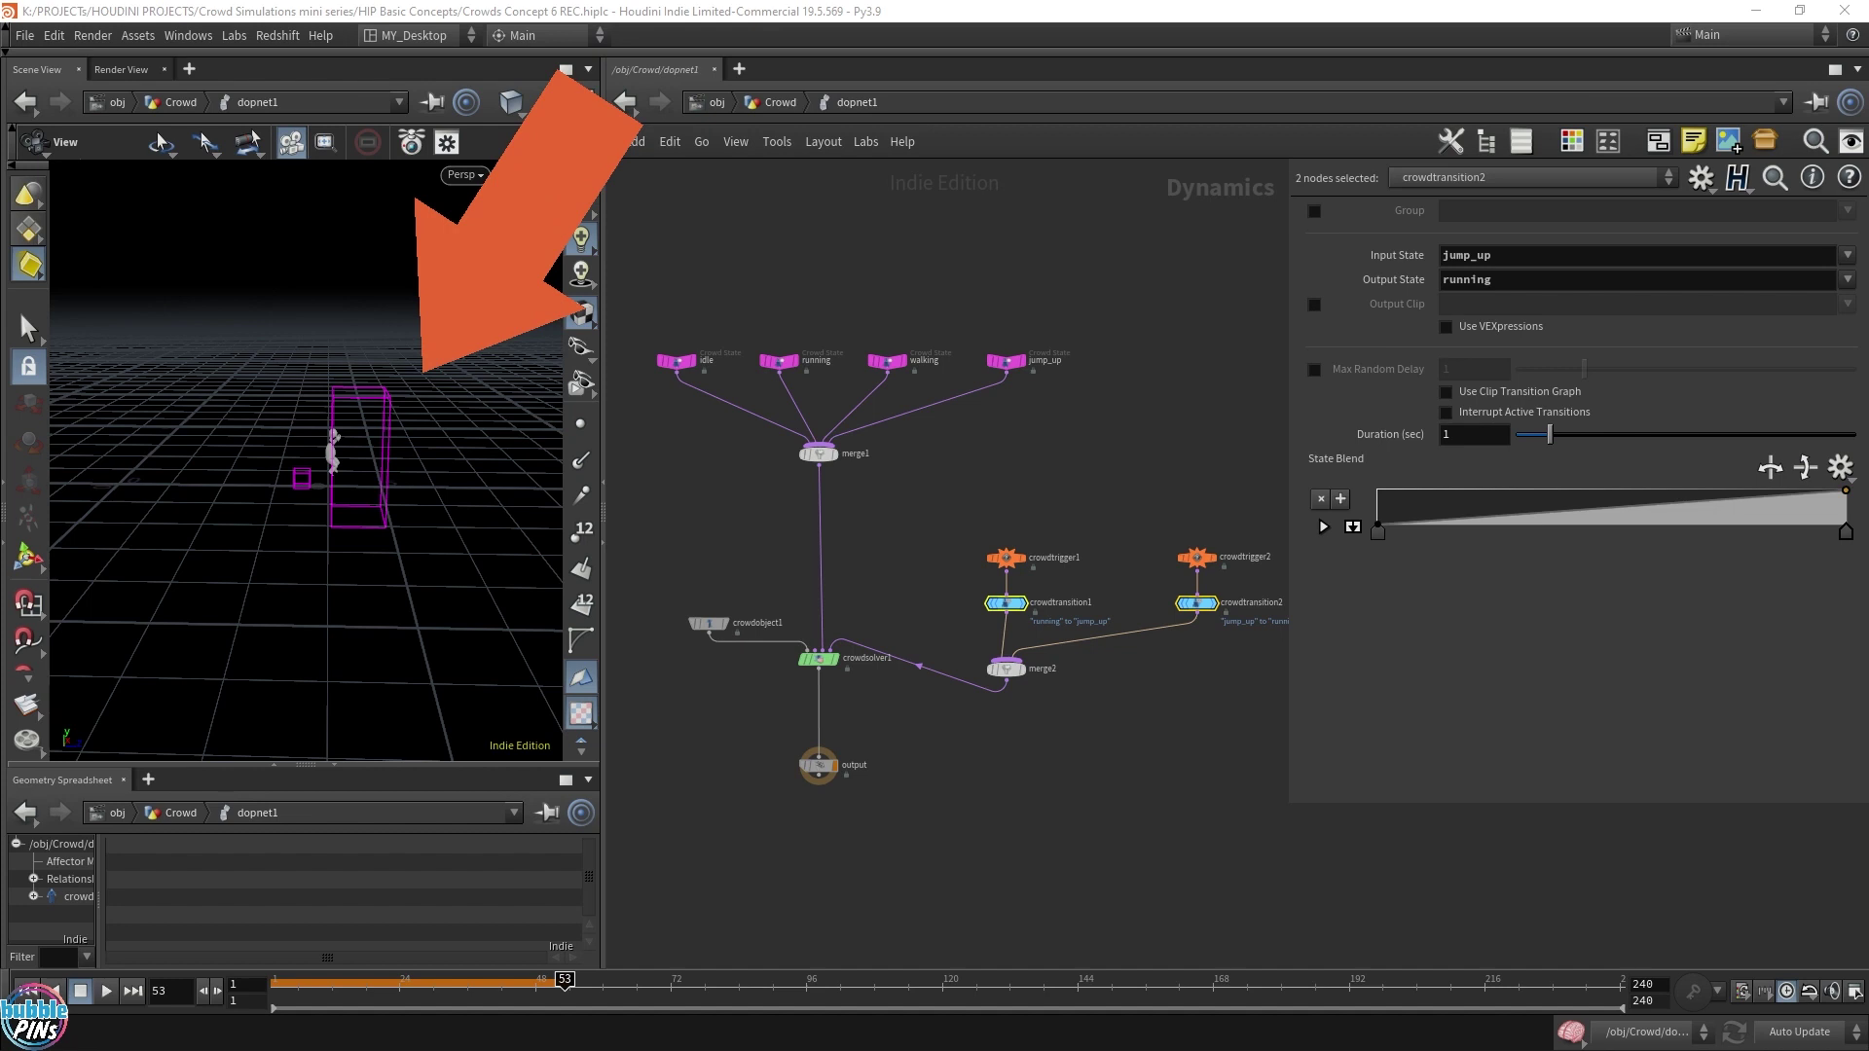
left_click_drag(725, 843, 813, 711)
left_click(1043, 800)
Step: Save the file and play the simulation from frame 1 to check the agent's jump and landing, then return to frame 1
key("ctrl+Up")
key("ctrl+s")
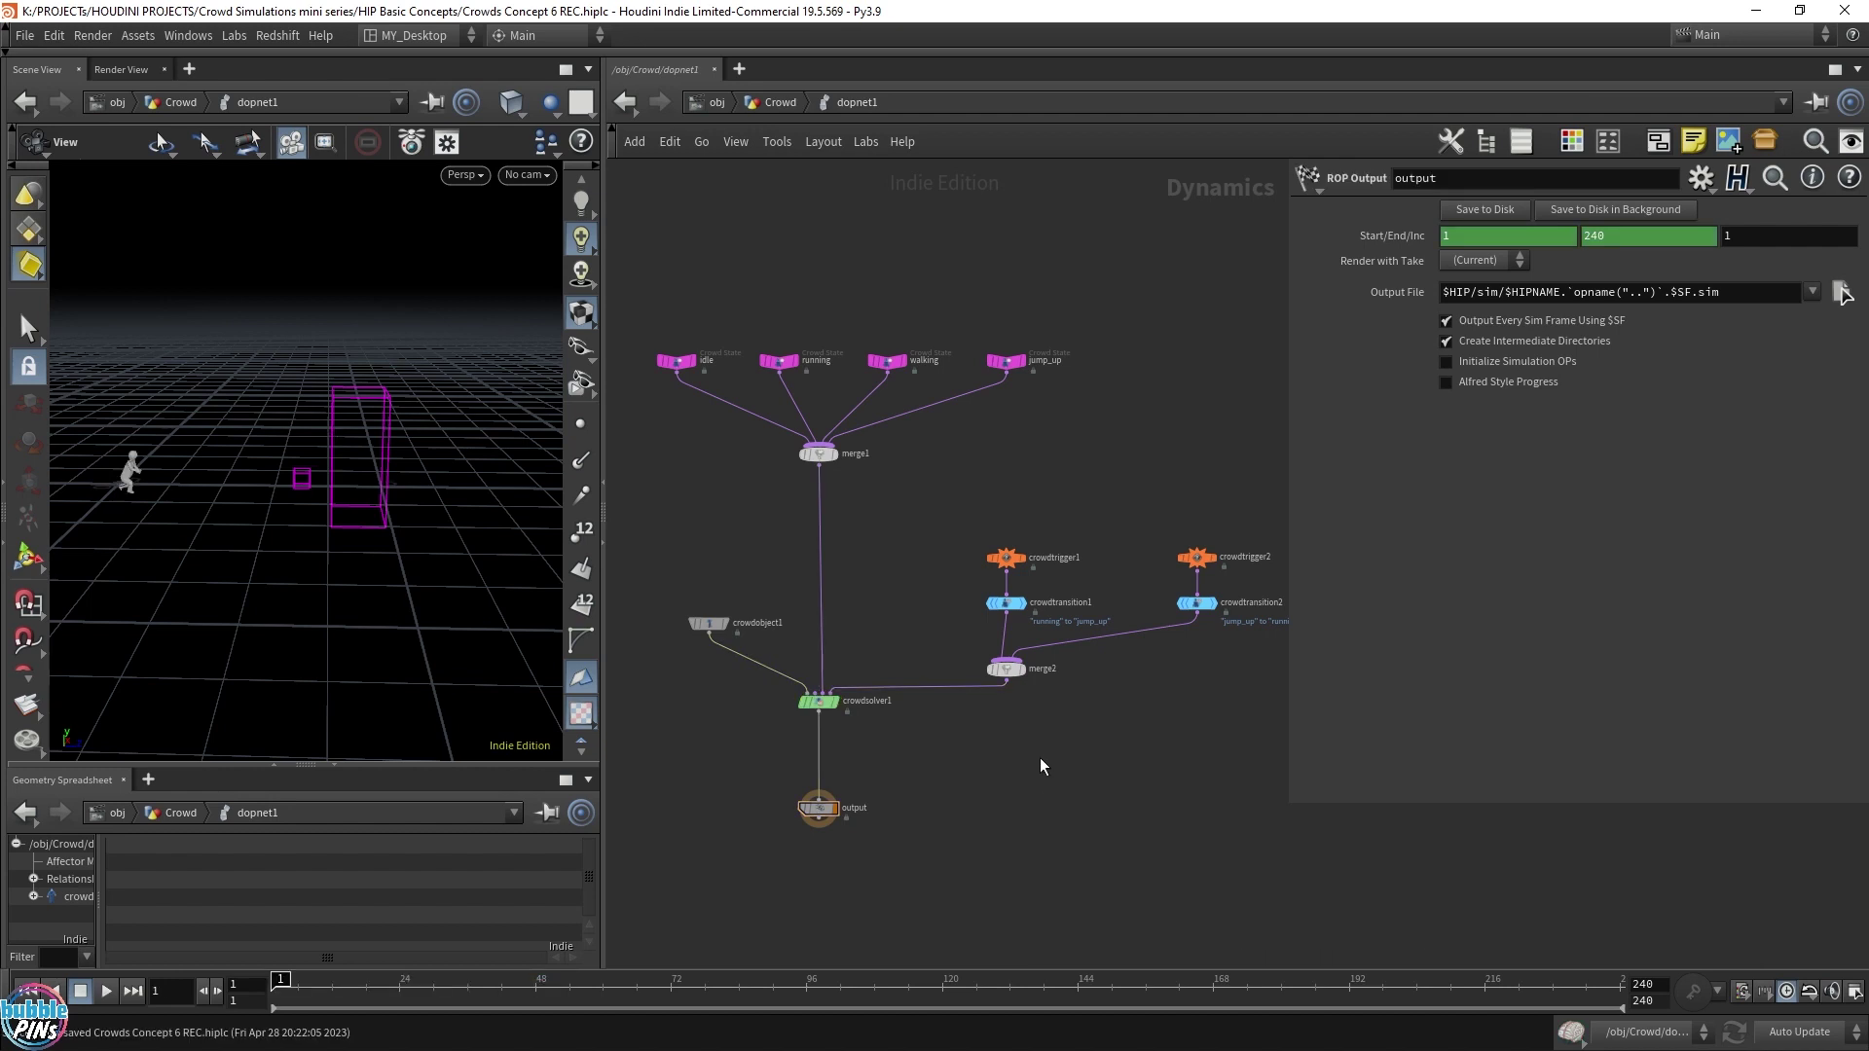
key("Up")
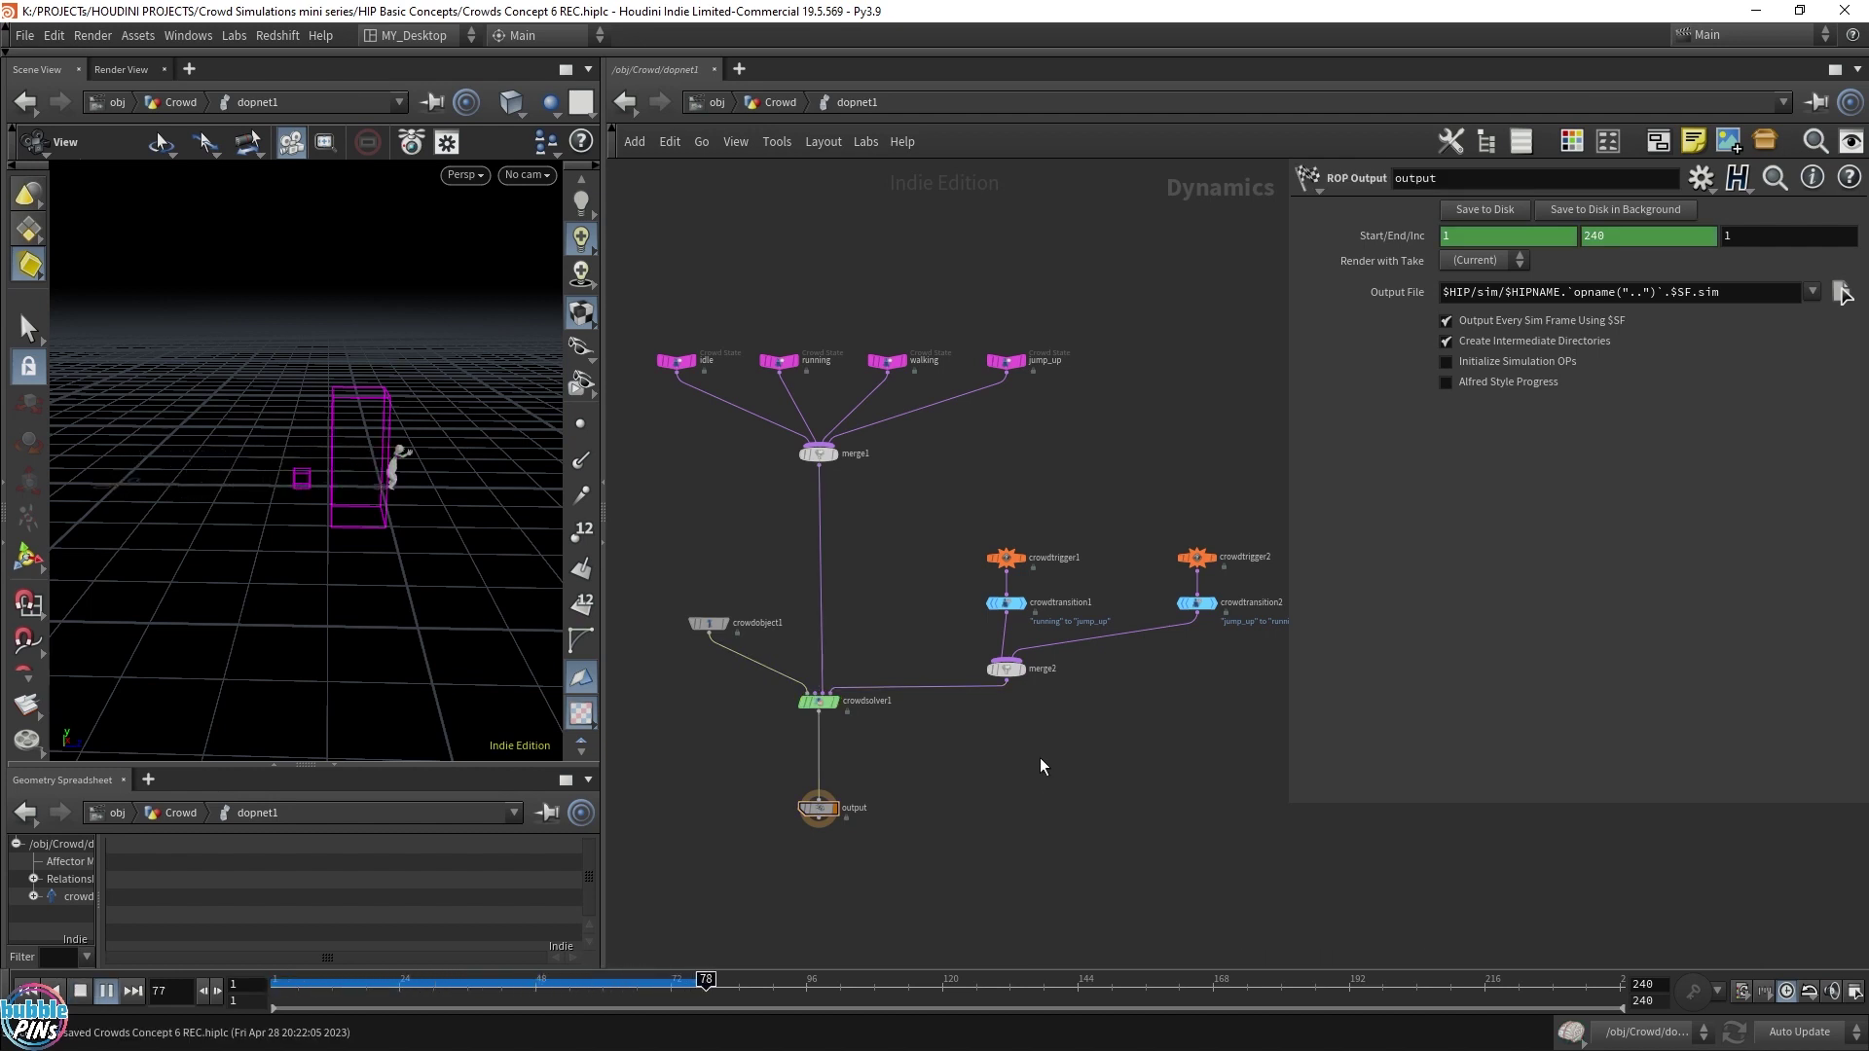
key("ctrl+Up")
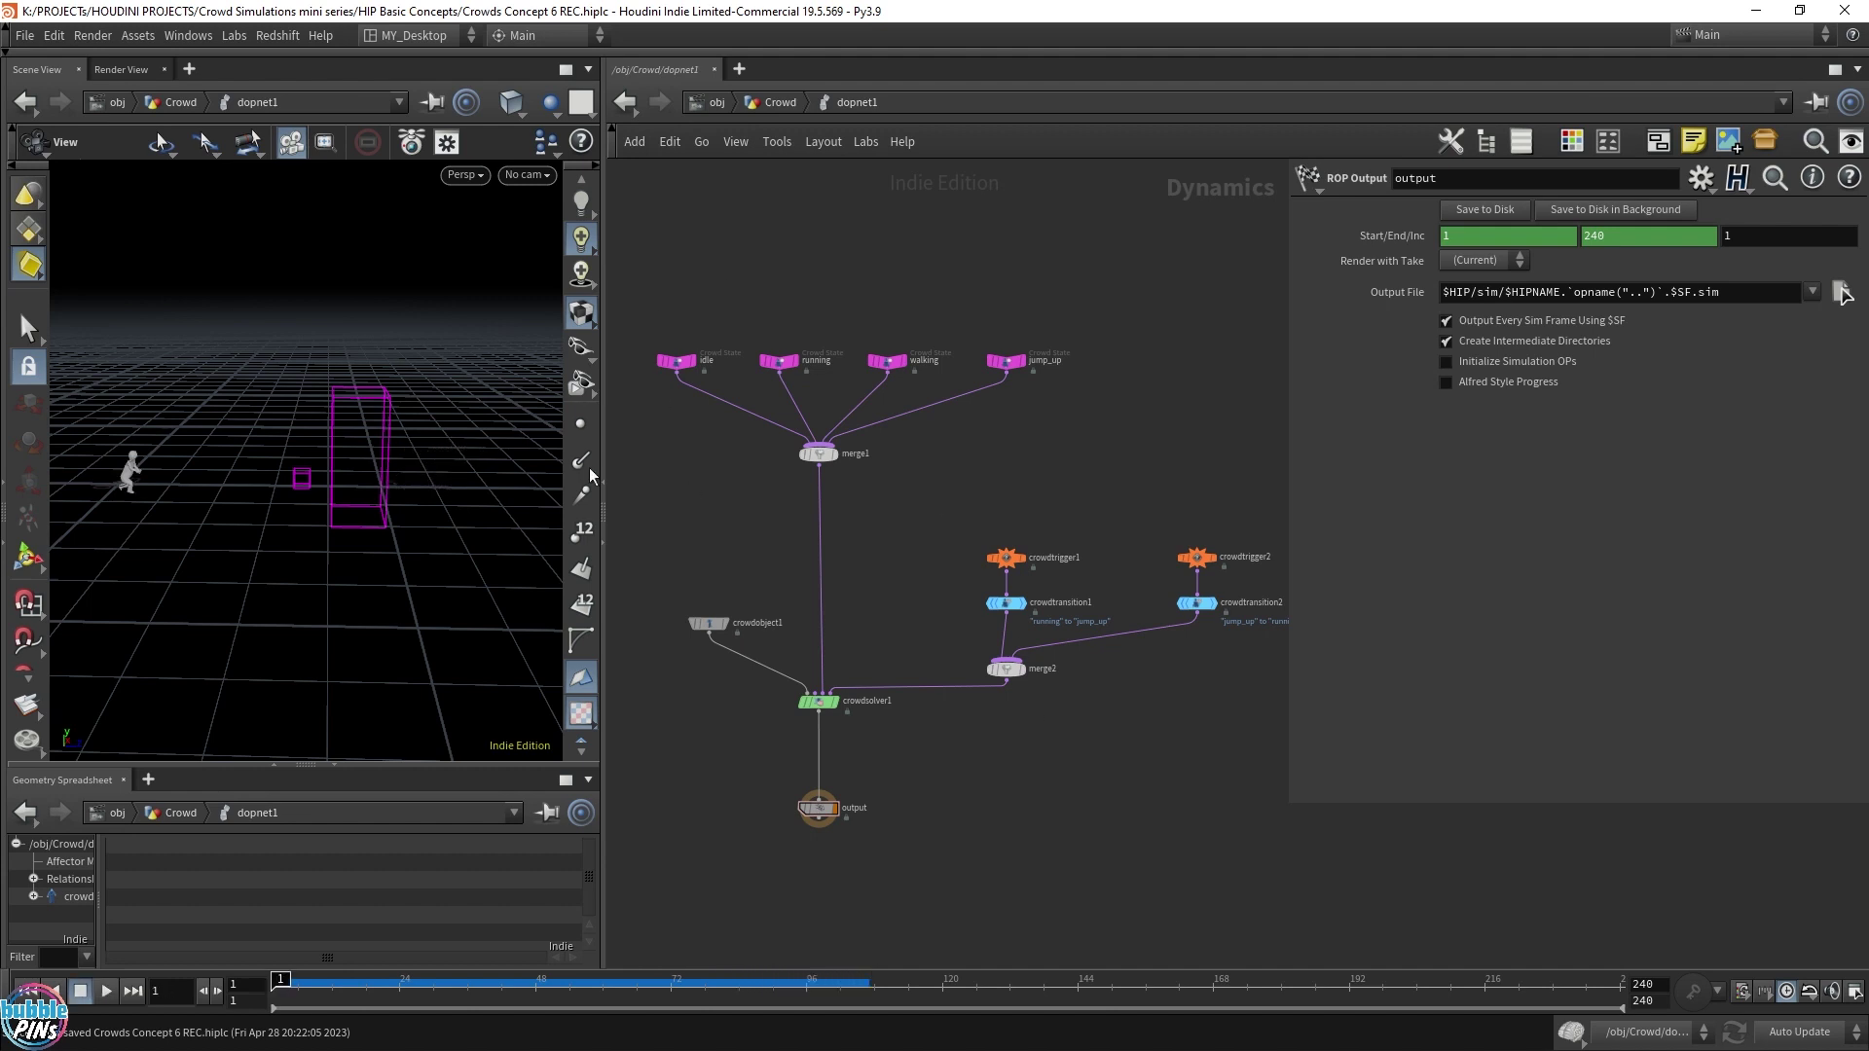